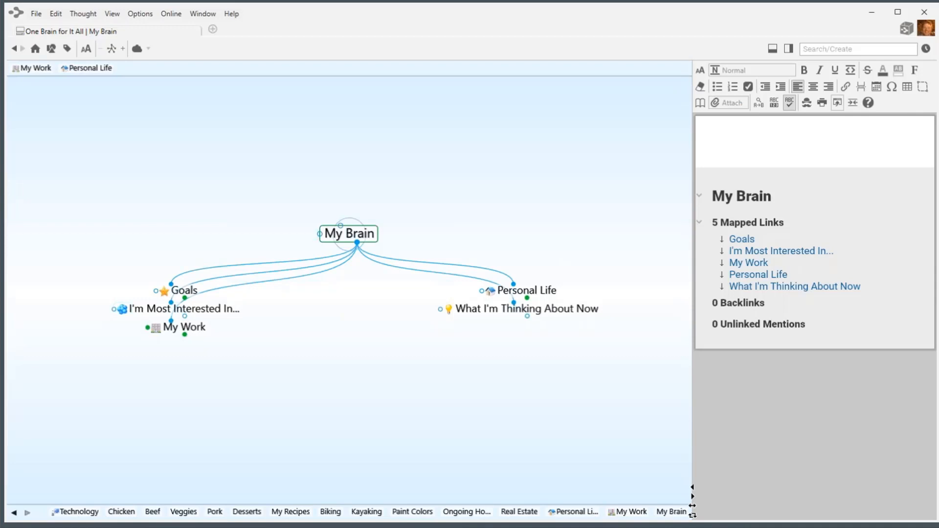
# Drag the Chrome window showing thebrain.com over TheBrain's My Brain map.
pyautogui.moveTo(473, 527); pyautogui.dragTo(137, 75)
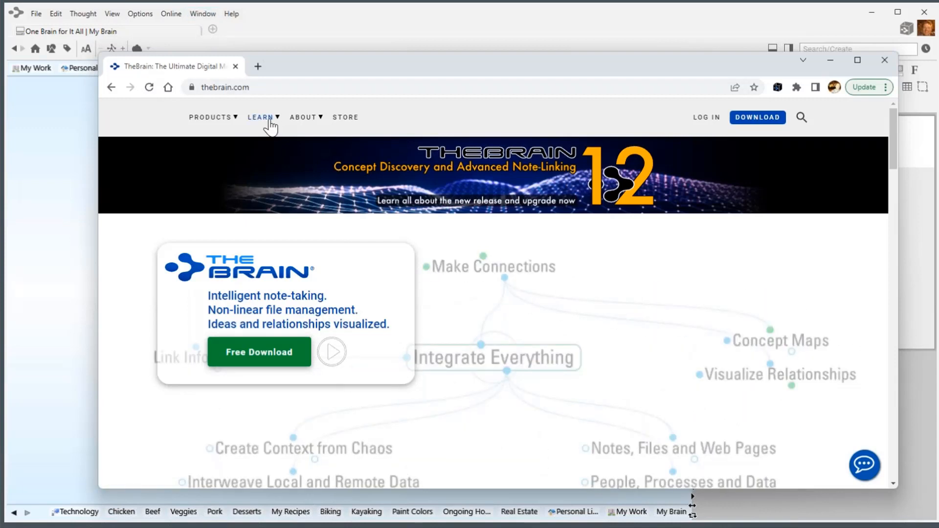
# Browse LEARN > Applications down to the Featured Brains templates, then minimize Chrome.
pyautogui.click(270, 120)
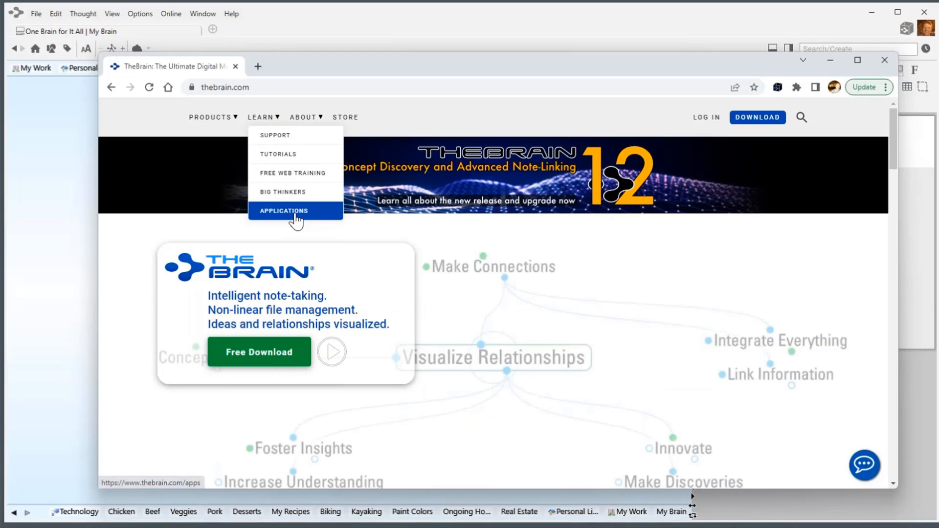
pyautogui.click(295, 211)
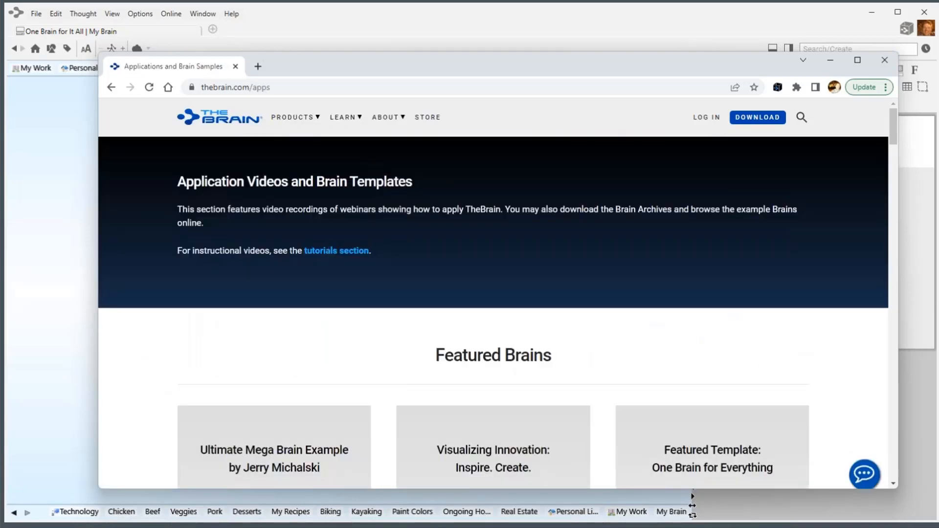
pyautogui.scroll(-3, 296, 221)
pyautogui.scroll(-2, 503, 359)
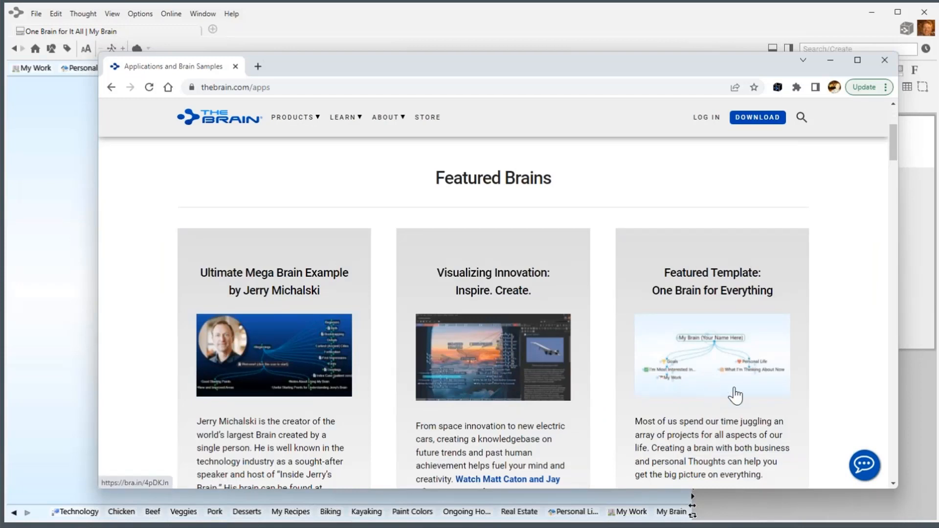
pyautogui.scroll(-2, 735, 395)
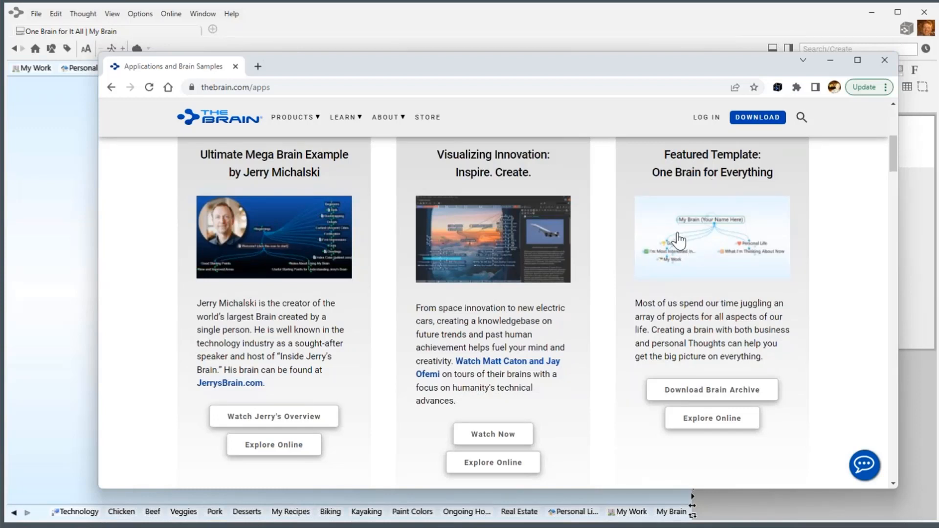
pyautogui.scroll(2, 685, 266)
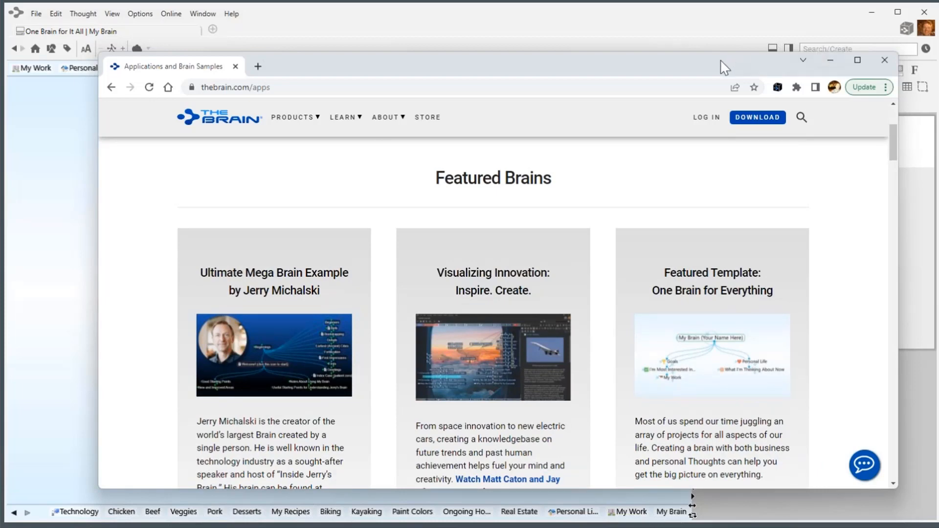
pyautogui.click(831, 61)
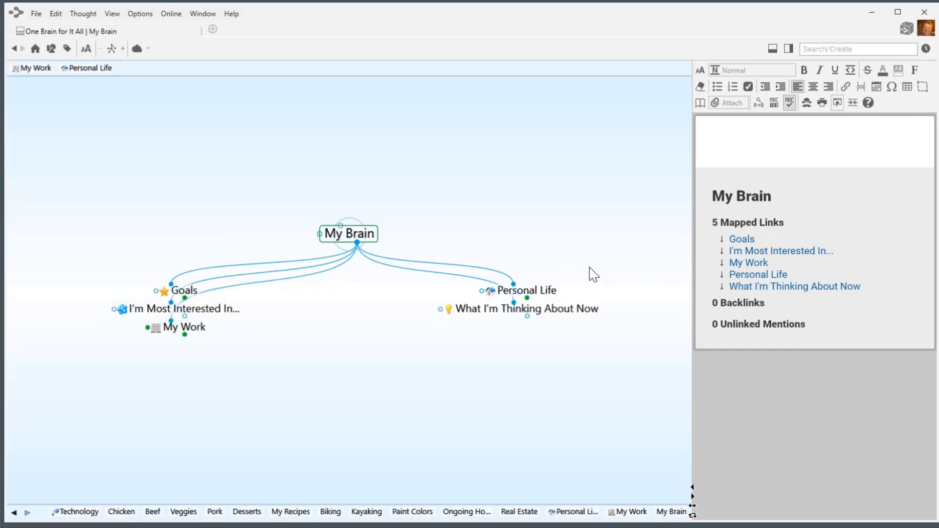
# Centre My Work, then make Personal Life the active thought.
pyautogui.click(200, 337)
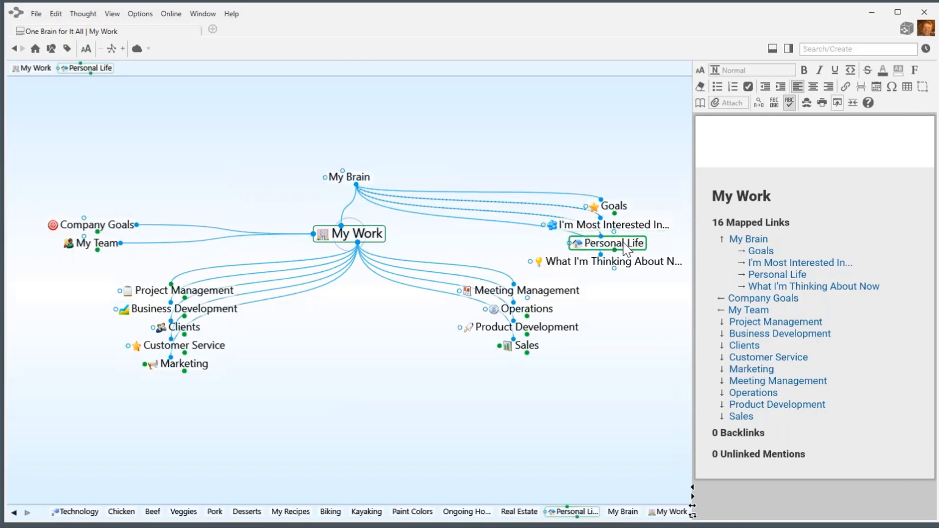
pyautogui.click(627, 247)
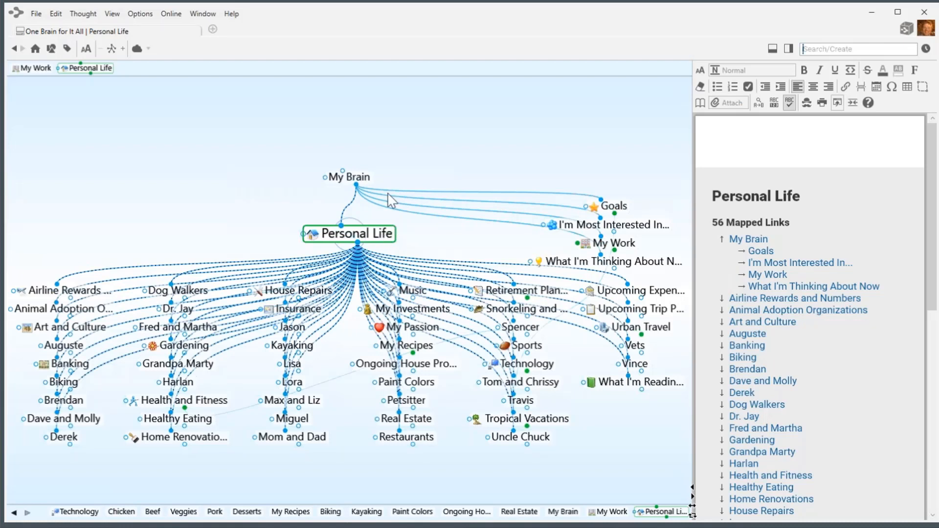
# Create a child thought named 'Family' under Personal Life and centre it.
pyautogui.moveTo(356, 244); pyautogui.dragTo(189, 258)
pyautogui.write('Family')
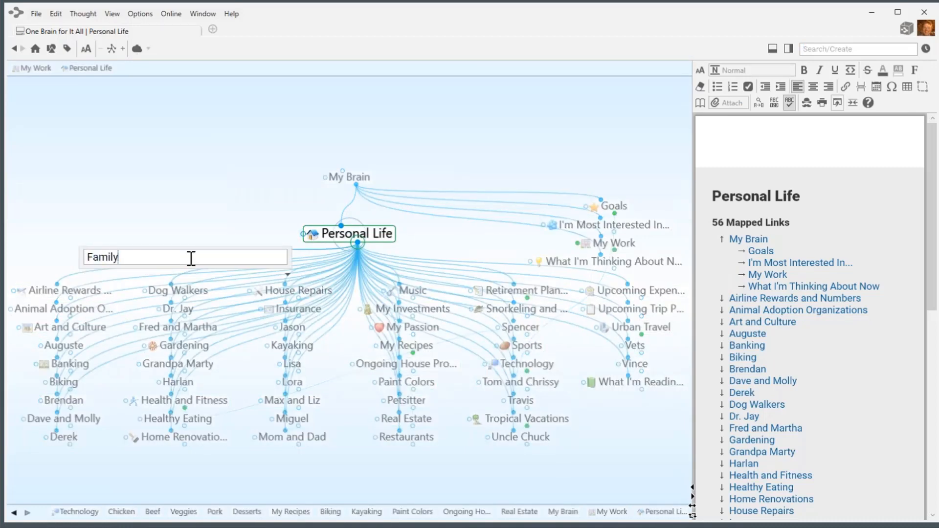
pyautogui.press('Return')
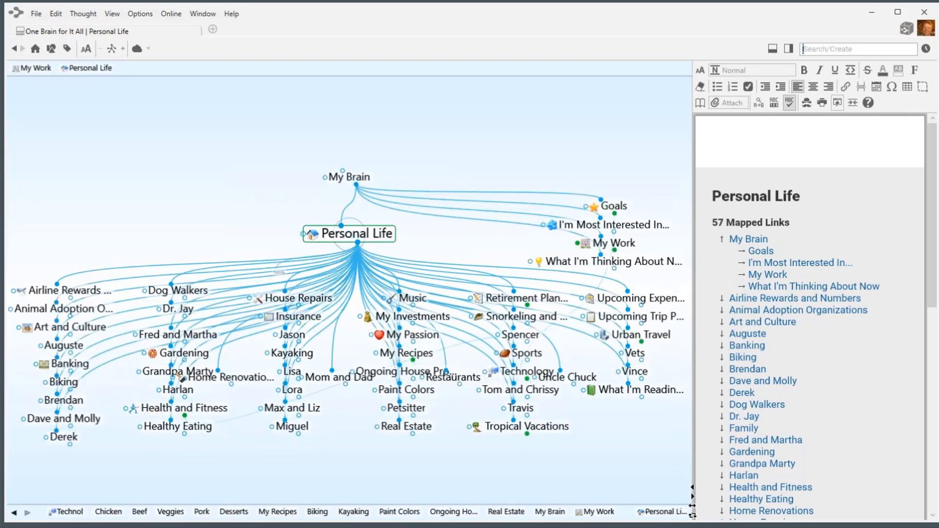
pyautogui.click(176, 328)
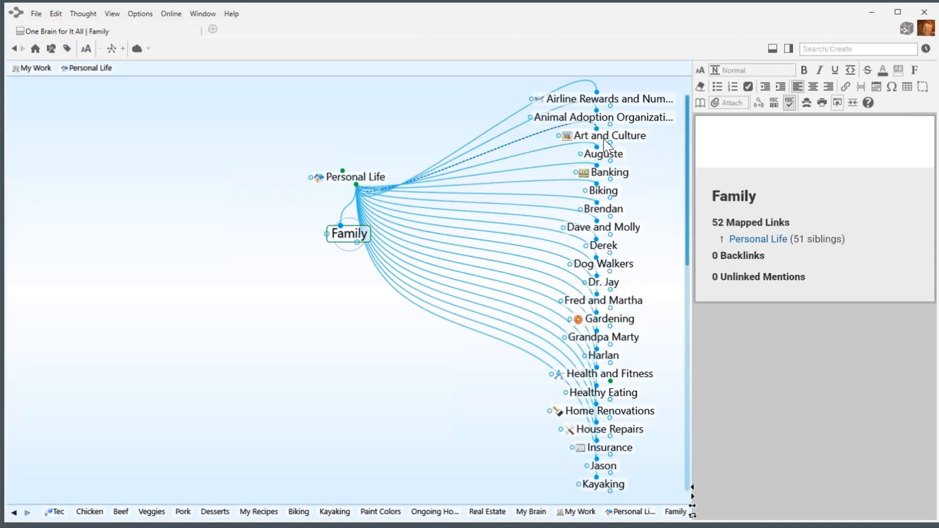
# Move Auguste, Grandpa Marty, and Fred and Martha under Family.
pyautogui.moveTo(610, 161); pyautogui.dragTo(321, 352)
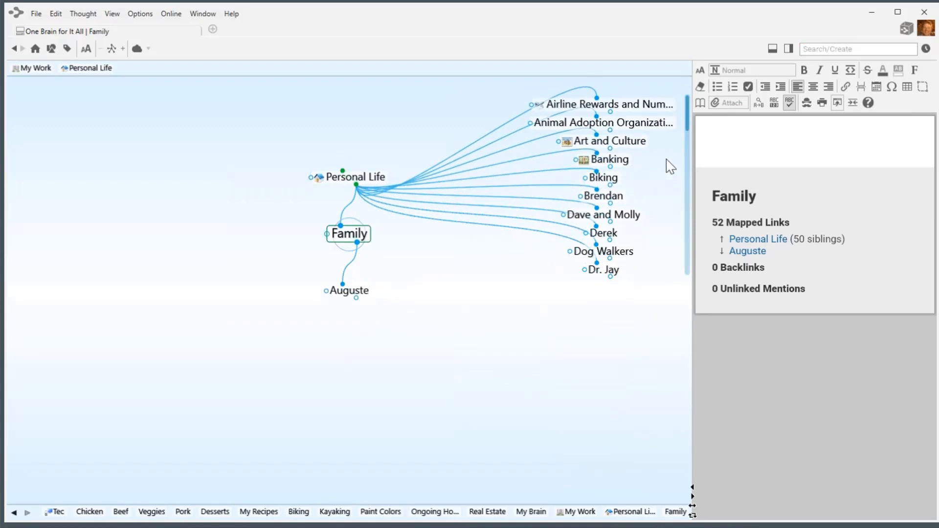
pyautogui.moveTo(688, 114); pyautogui.dragTo(687, 125)
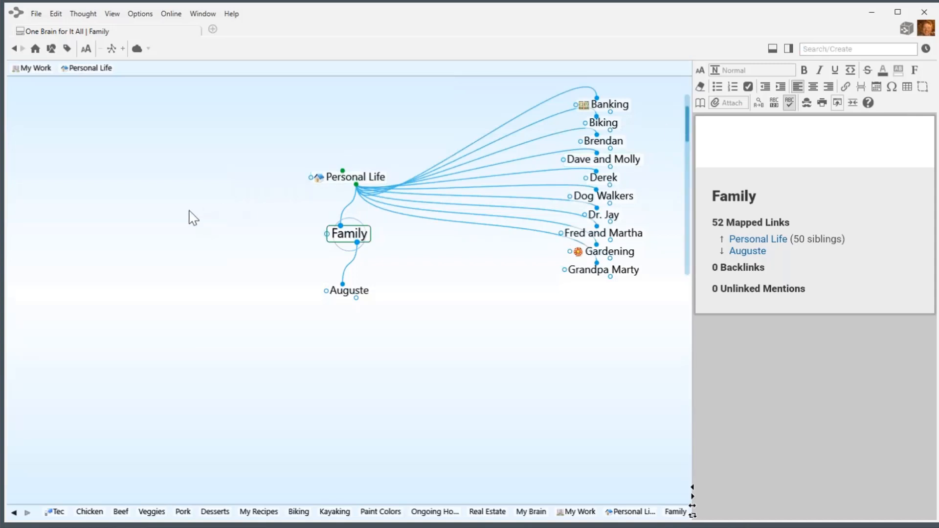
pyautogui.moveTo(176, 230); pyautogui.dragTo(157, 325)
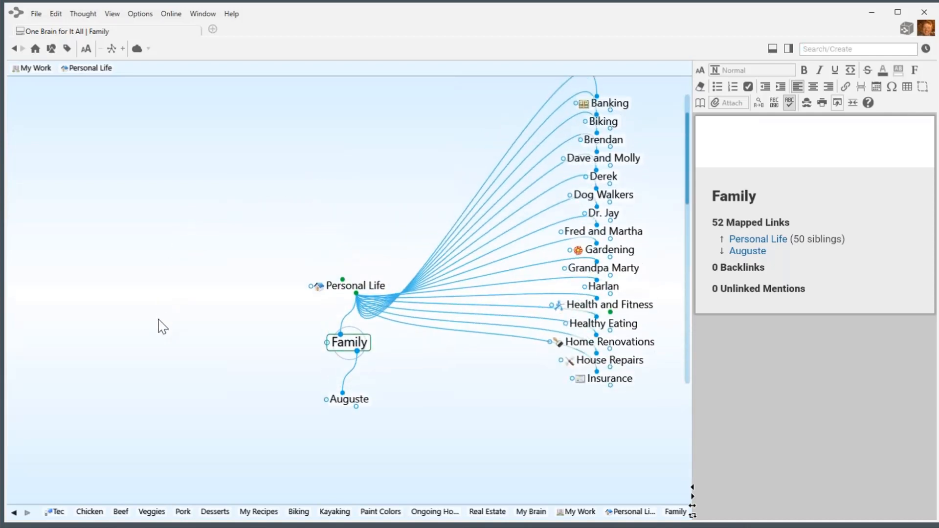
pyautogui.moveTo(602, 268); pyautogui.dragTo(411, 460)
pyautogui.moveTo(603, 231); pyautogui.dragTo(356, 433)
pyautogui.scroll(-2, 602, 267)
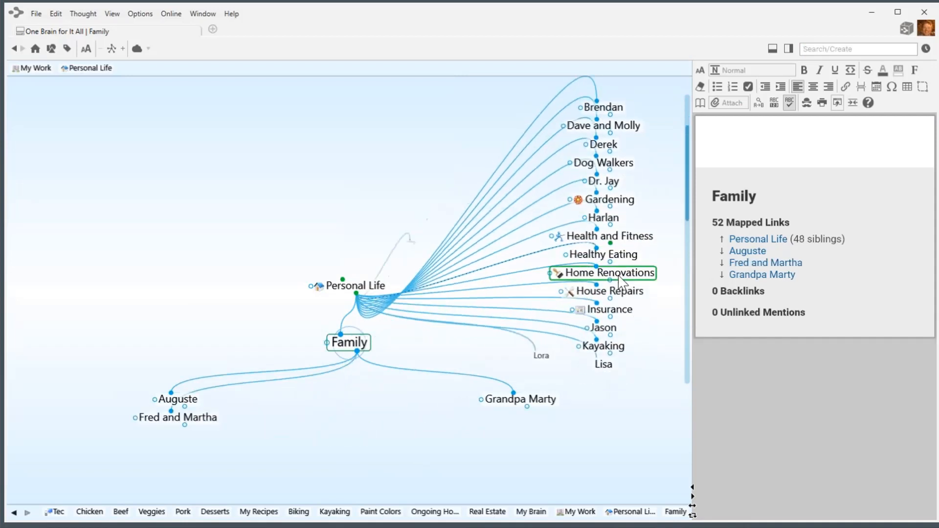
pyautogui.scroll(-2, 634, 321)
# Move the remaining relatives, including Mom and Dad, Spencer and Uncle Chuck, under Family.
pyautogui.moveTo(603, 321); pyautogui.dragTo(381, 427)
pyautogui.scroll(-2, 587, 301)
pyautogui.moveTo(594, 289); pyautogui.dragTo(394, 442)
pyautogui.scroll(-4, 608, 318)
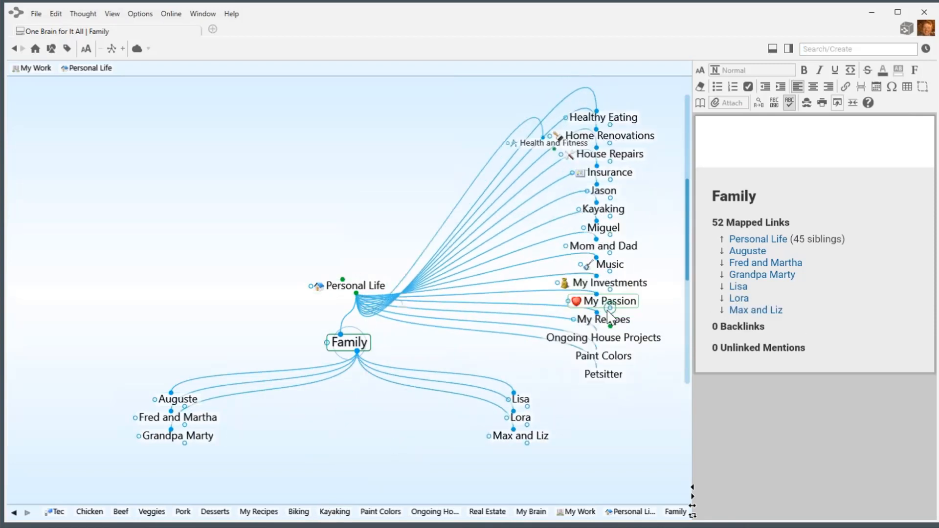
pyautogui.scroll(-6, 609, 316)
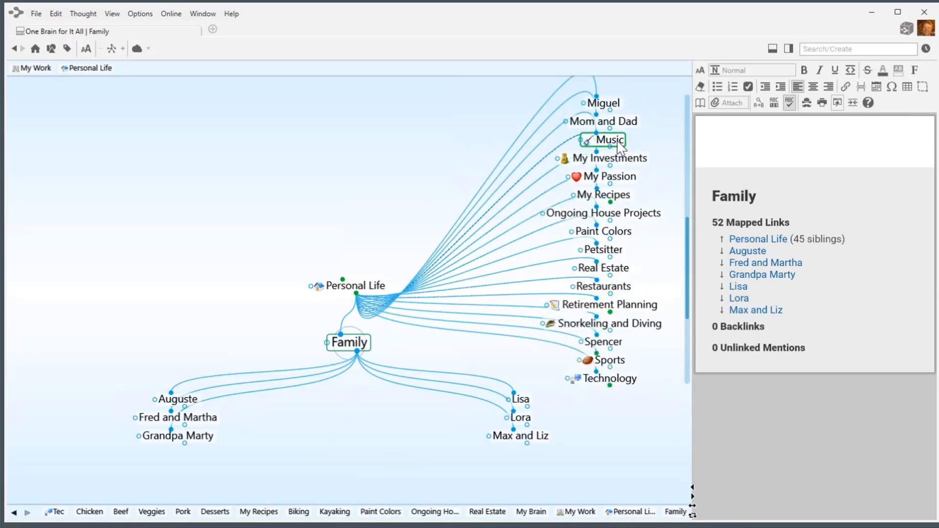
pyautogui.moveTo(621, 128); pyautogui.dragTo(384, 466)
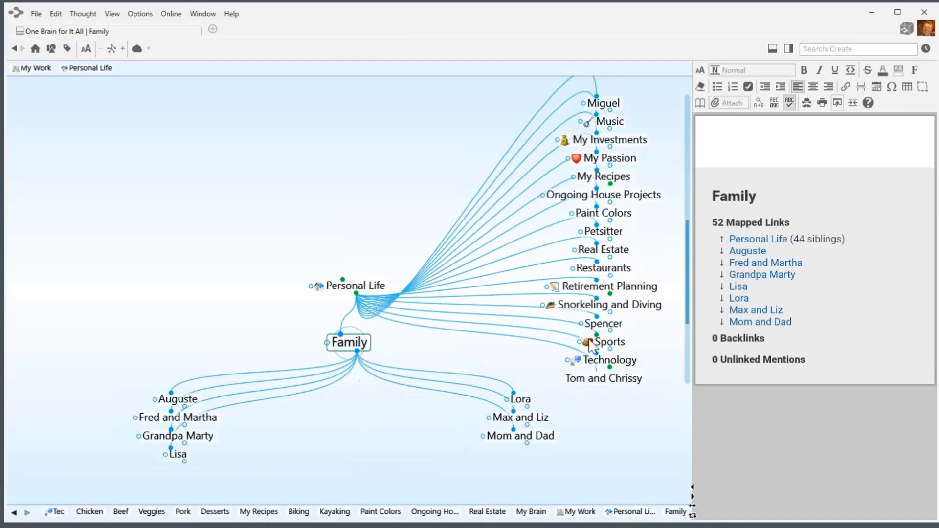
pyautogui.moveTo(603, 324); pyautogui.dragTo(536, 398)
pyautogui.scroll(-4, 611, 293)
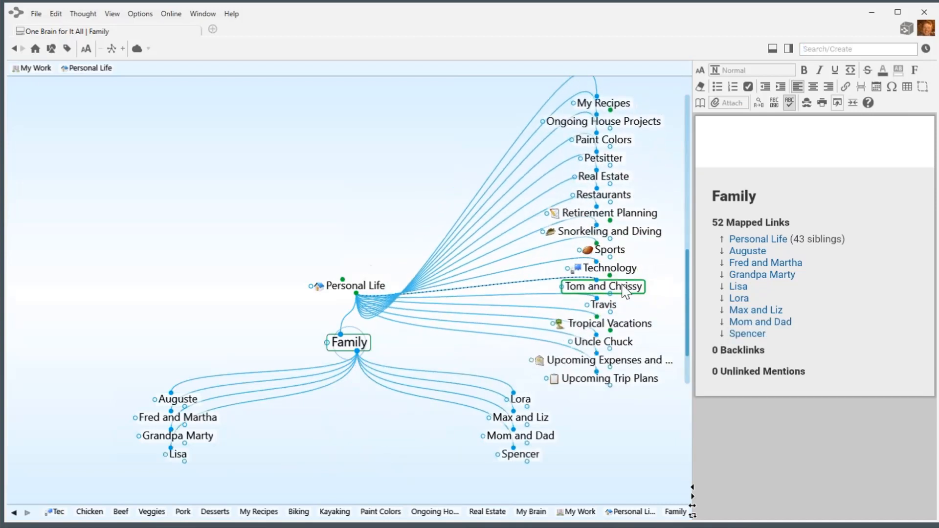
pyautogui.moveTo(603, 342); pyautogui.dragTo(342, 474)
pyautogui.scroll(-3, 622, 301)
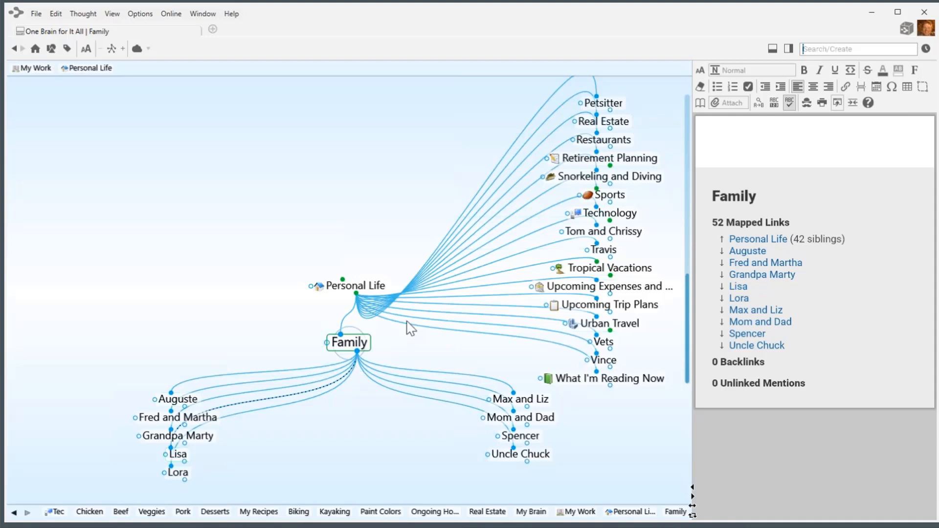
pyautogui.moveTo(434, 347); pyautogui.dragTo(441, 308)
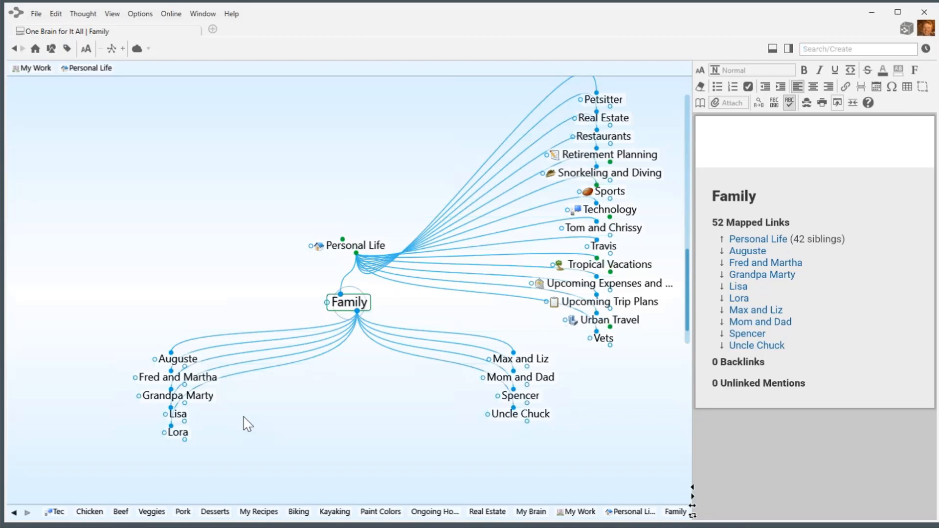
# Make Family a jump thought of Personal Life, add a 'Friends' jump thought, and link Derek under it.
pyautogui.click(358, 246)
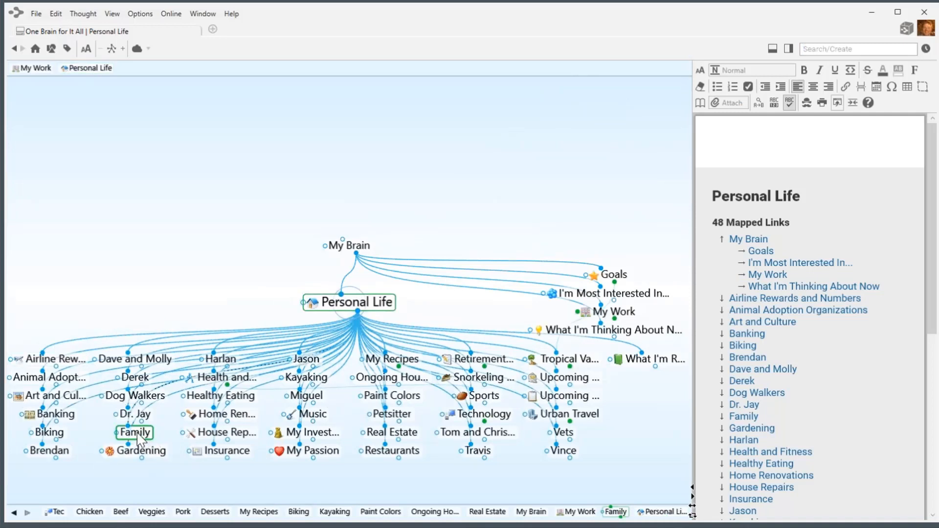
pyautogui.moveTo(138, 439); pyautogui.dragTo(139, 279)
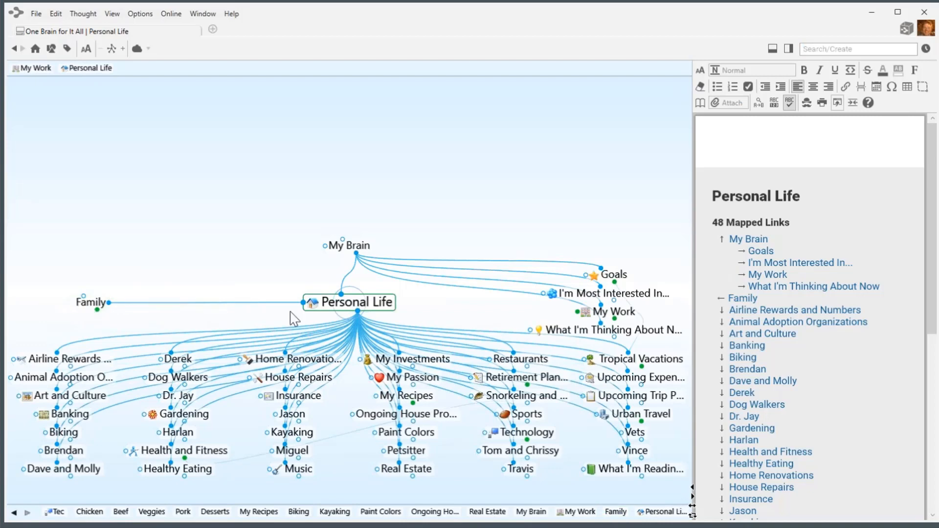
pyautogui.moveTo(304, 303); pyautogui.dragTo(104, 287)
pyautogui.write('Fri')
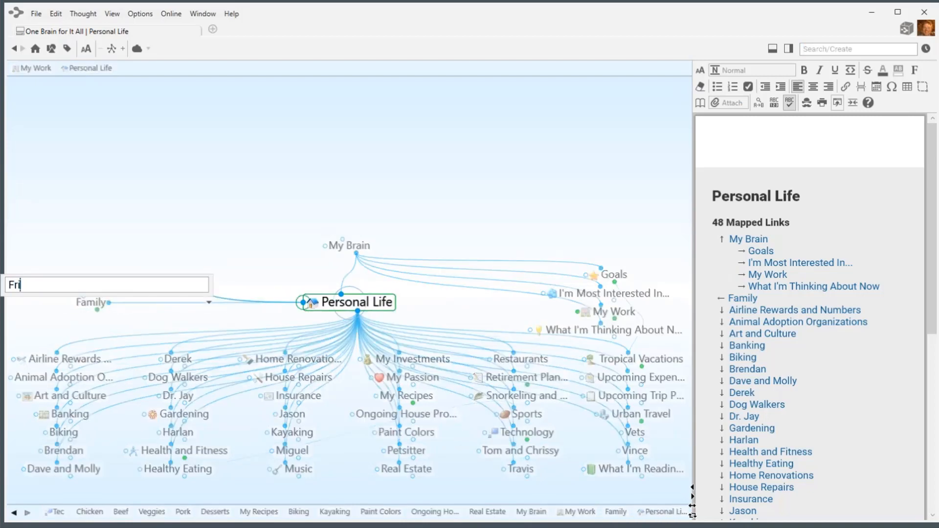
pyautogui.write('ends')
pyautogui.press('Return')
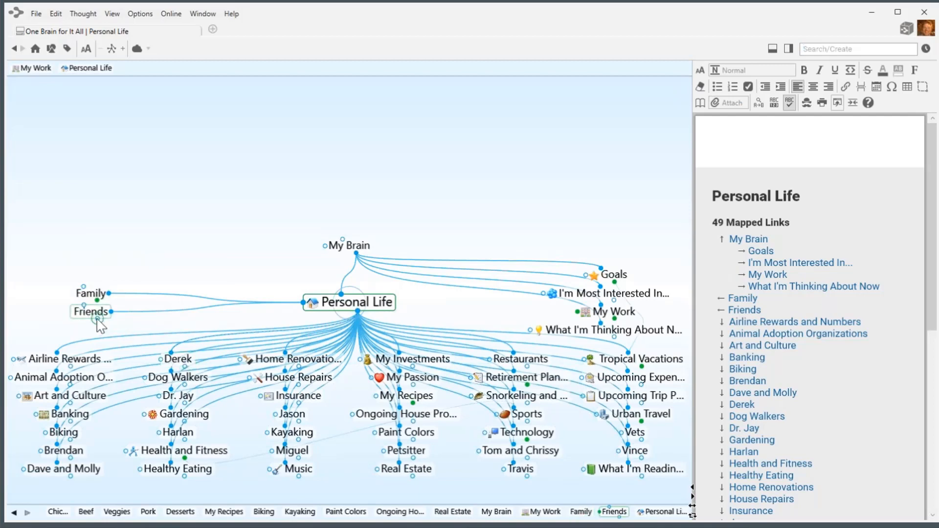
pyautogui.moveTo(98, 319); pyautogui.dragTo(178, 364)
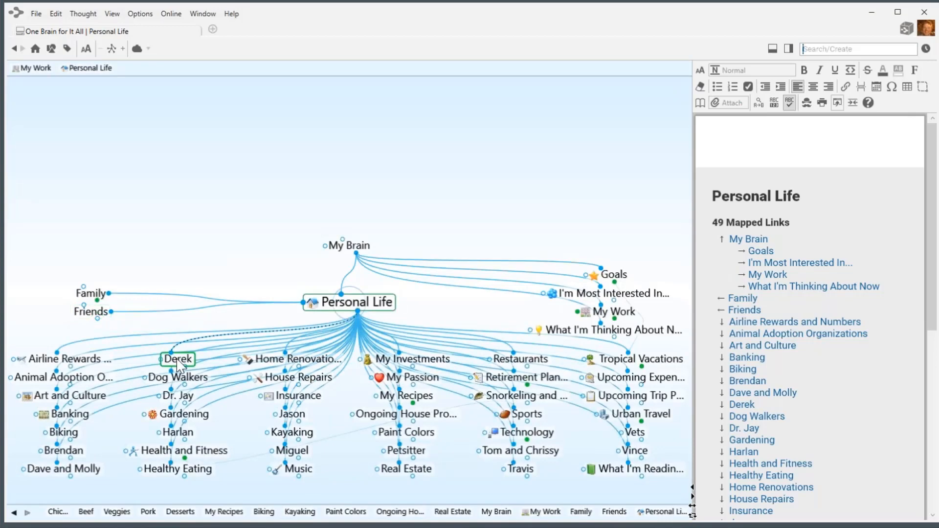
# Unlink Derek from Personal Life so he sits only under Friends.
pyautogui.rightClick(211, 336)
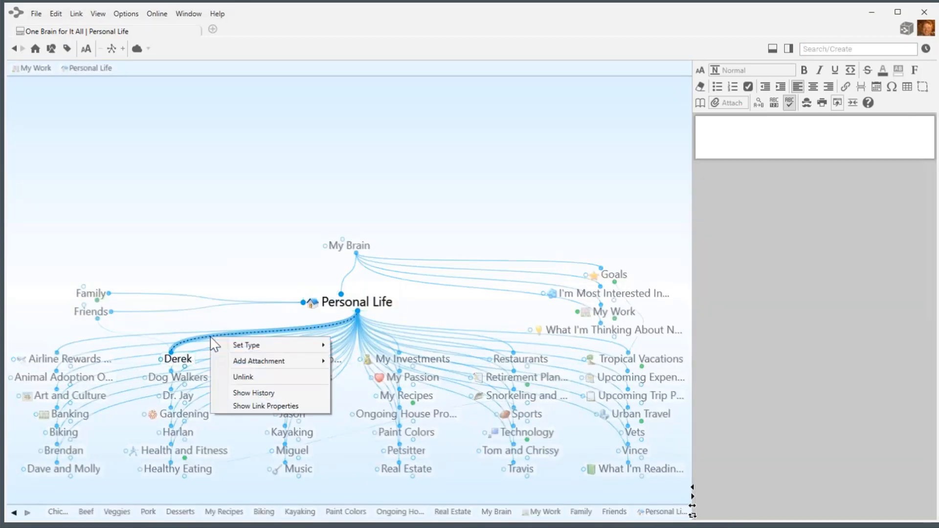
pyautogui.click(251, 379)
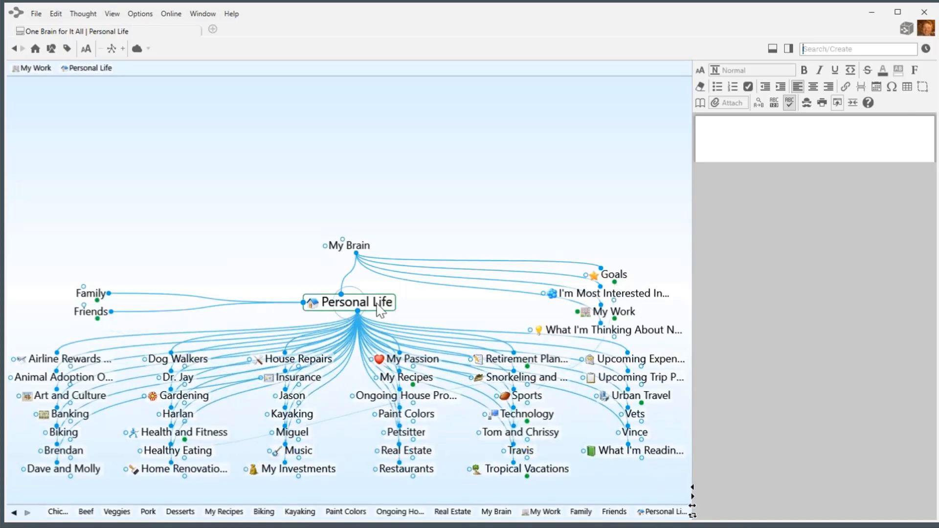
pyautogui.click(92, 312)
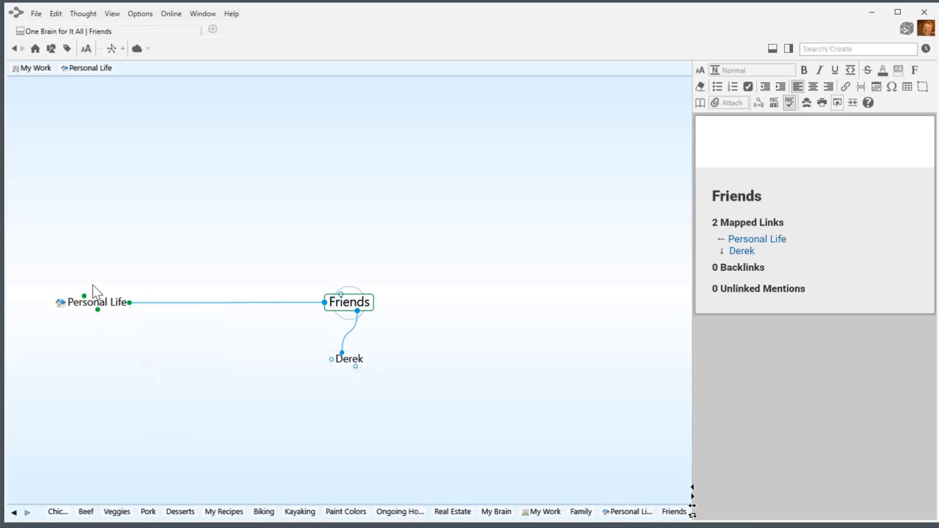
pyautogui.click(97, 309)
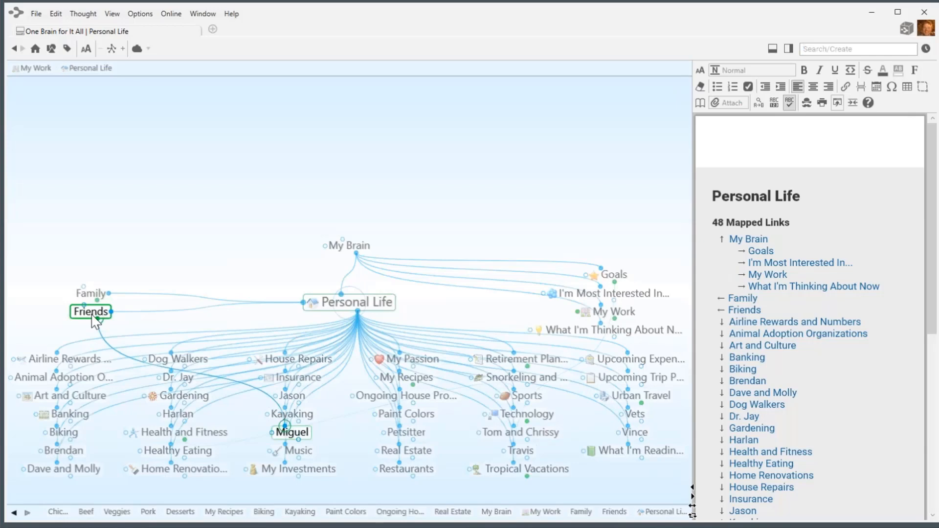
# Move Miguel under Friends and confirm Friends holds Derek and Miguel.
pyautogui.click(95, 323)
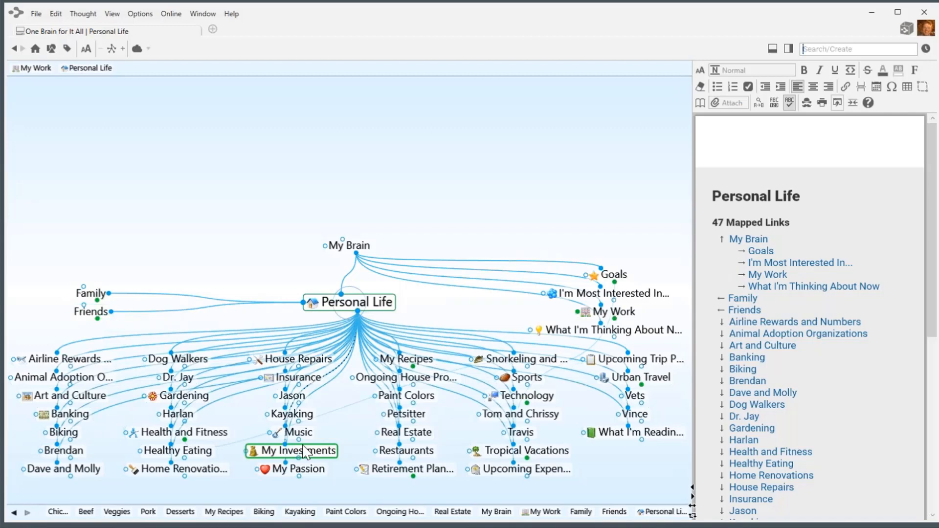
pyautogui.click(93, 313)
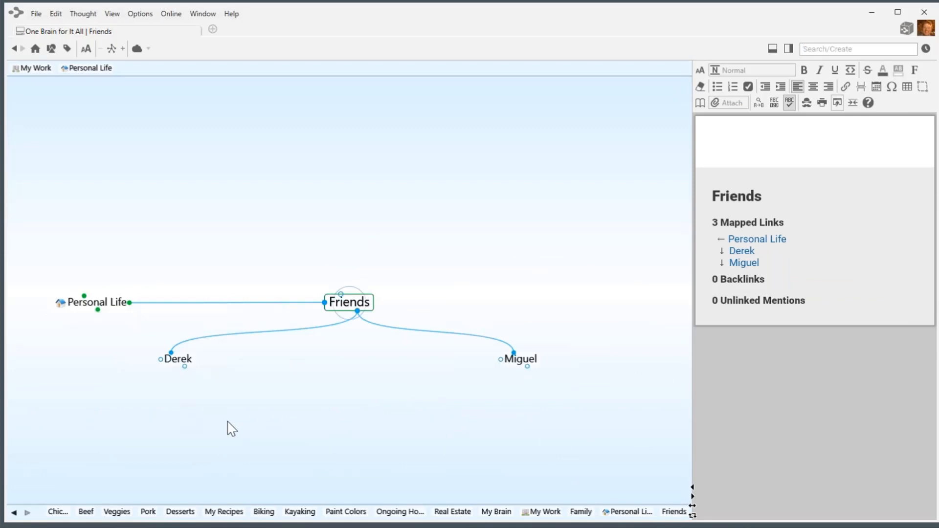
pyautogui.click(93, 302)
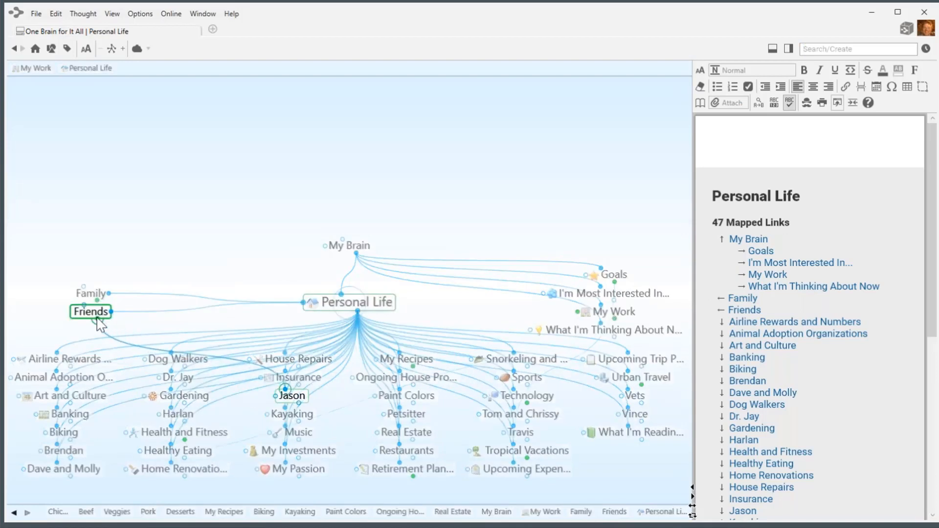
# Reparent Jason and Vince to Friends and link Travis to Friends.
pyautogui.moveTo(97, 317); pyautogui.dragTo(97, 319)
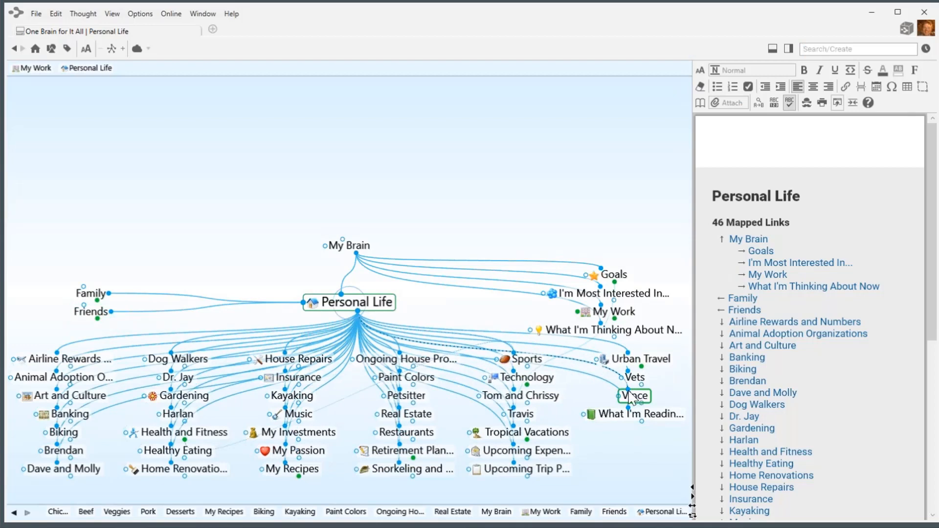
pyautogui.moveTo(628, 390); pyautogui.dragTo(96, 322)
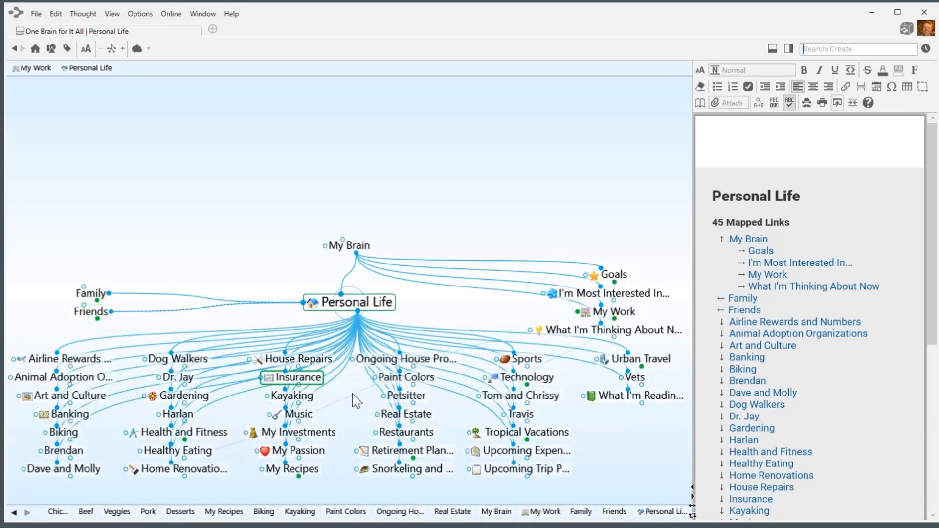
pyautogui.moveTo(513, 408); pyautogui.dragTo(90, 320)
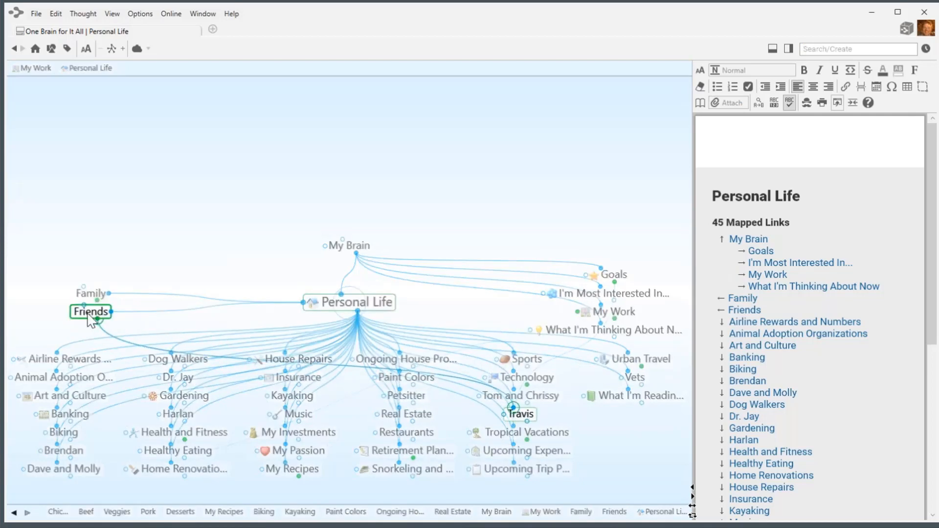
pyautogui.moveTo(91, 320); pyautogui.dragTo(91, 321)
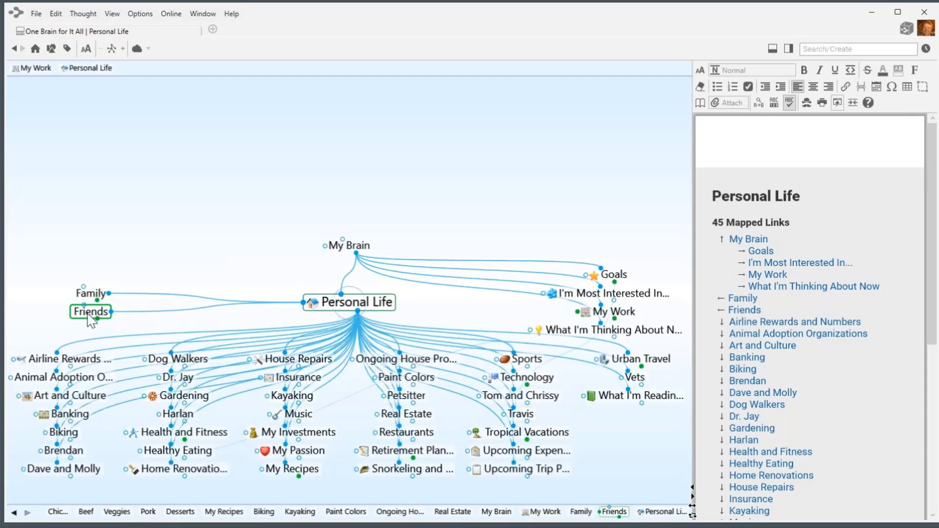
# Unlink Travis from Personal Life so he belongs only to Friends.
pyautogui.click(522, 414)
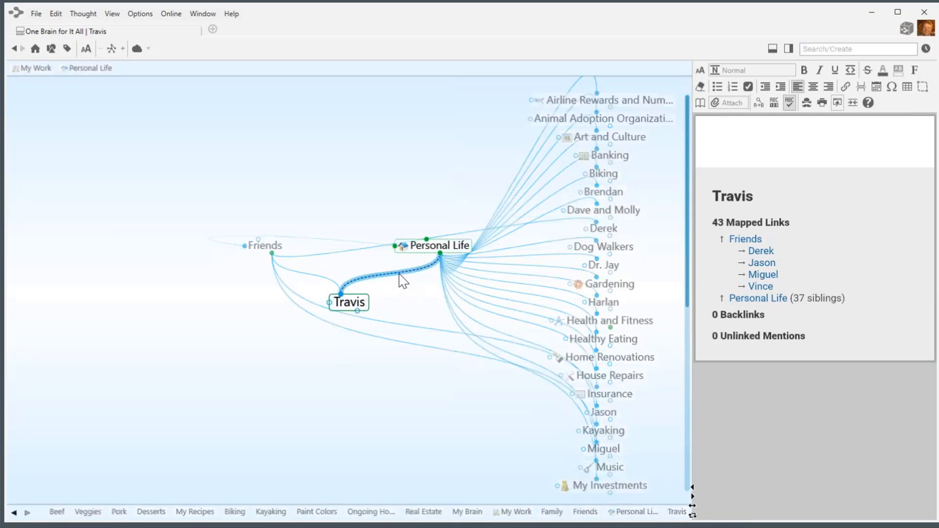
pyautogui.rightClick(400, 274)
pyautogui.click(444, 317)
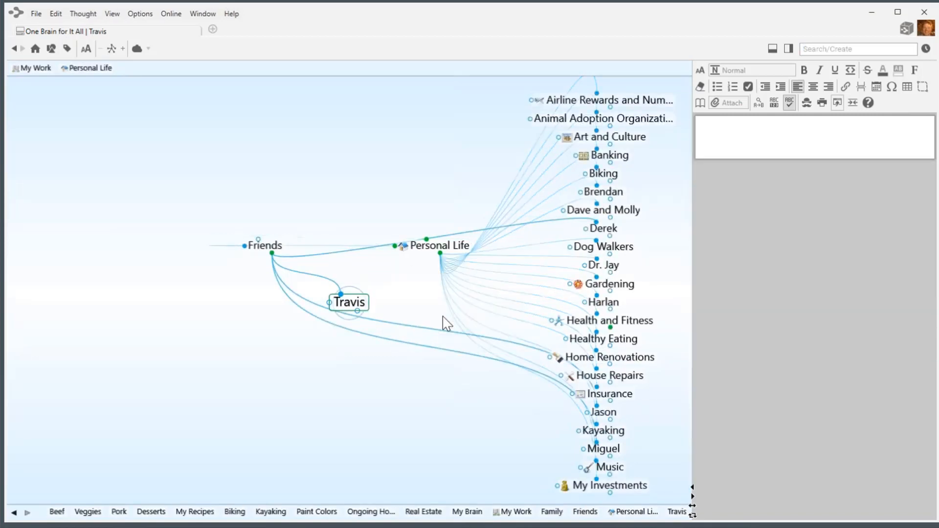
pyautogui.click(352, 247)
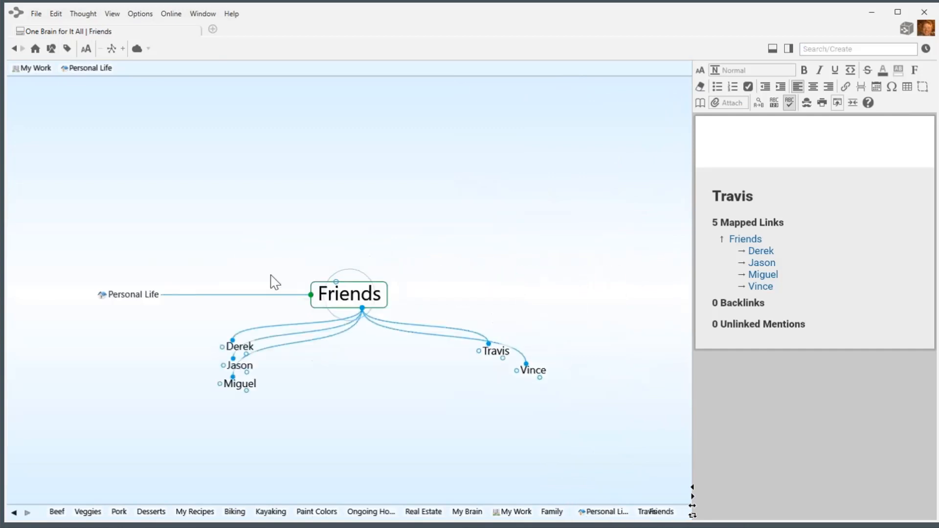
pyautogui.click(101, 304)
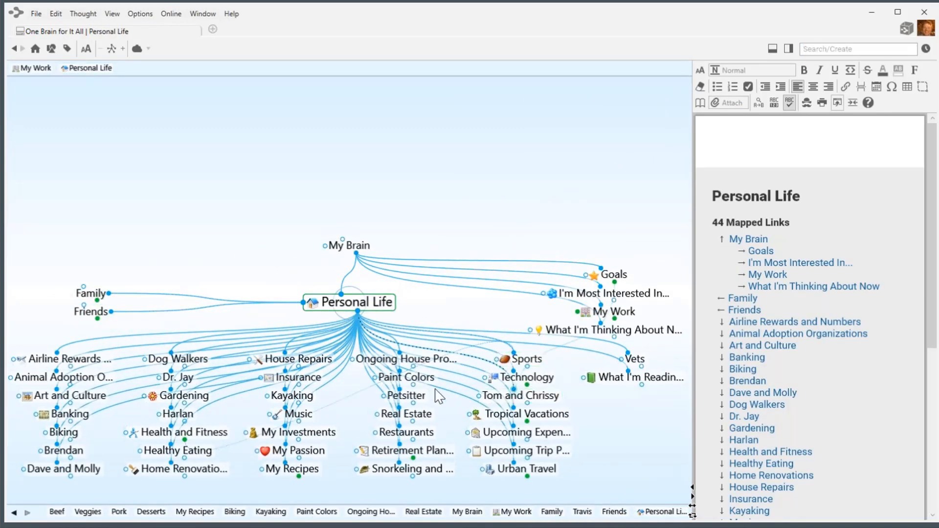
# Move Tom and Chrissy, Harlan and Dr. Jay under Friends.
pyautogui.moveTo(513, 392); pyautogui.dragTo(100, 323)
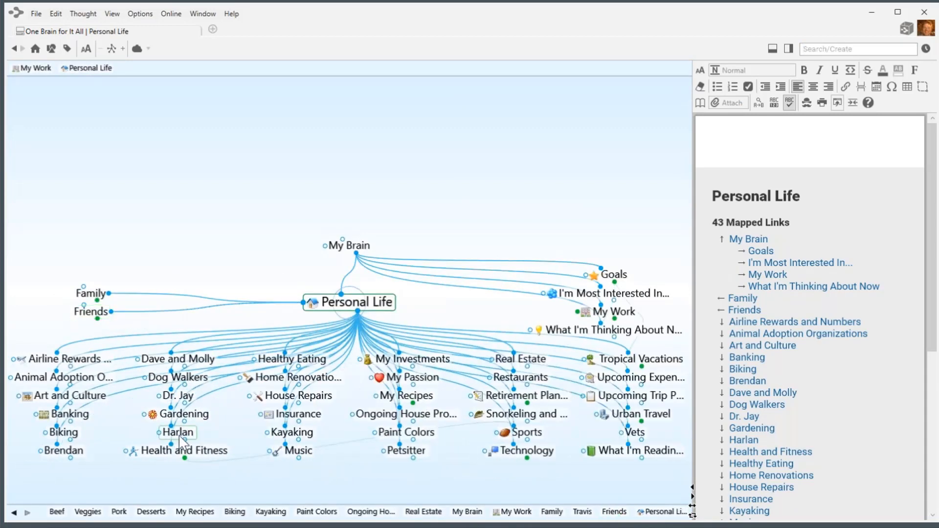
pyautogui.moveTo(171, 426); pyautogui.dragTo(94, 318)
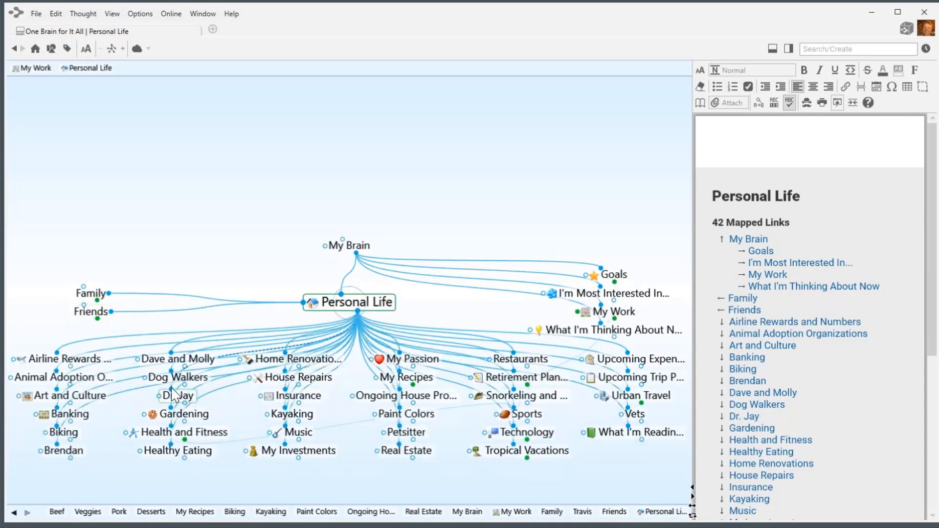
pyautogui.moveTo(171, 390); pyautogui.dragTo(97, 323)
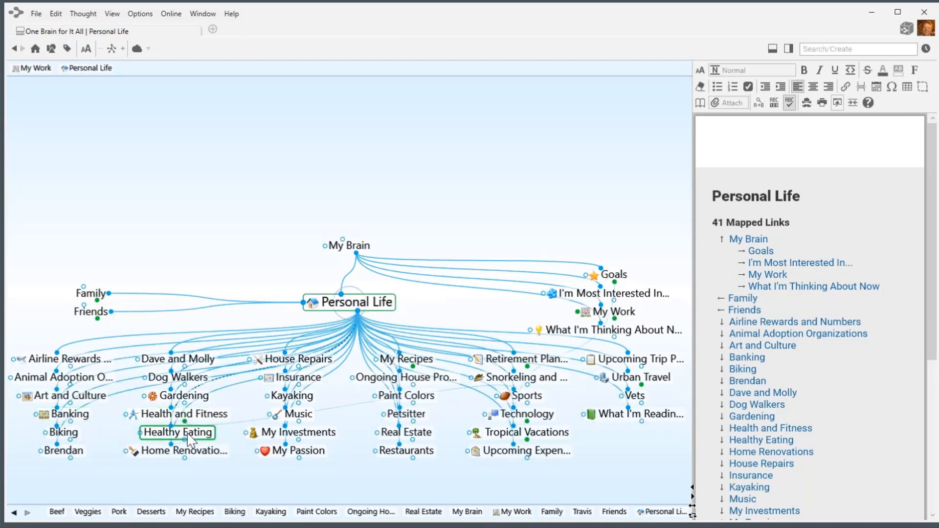
pyautogui.moveTo(358, 315); pyautogui.dragTo(374, 483)
# Name the new child thought 'Medical' and link the existing Dr. Jay under it.
pyautogui.write('Me')
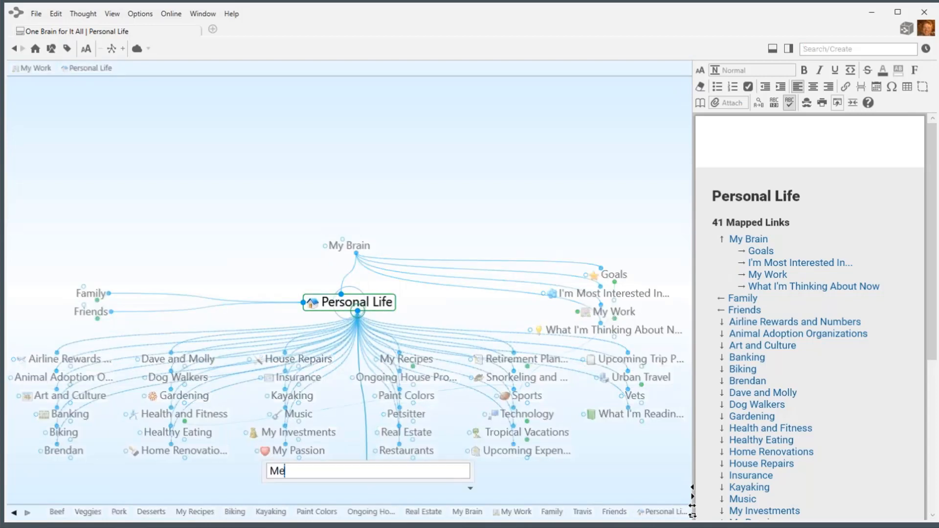
pyautogui.write('dical')
pyautogui.press('Return')
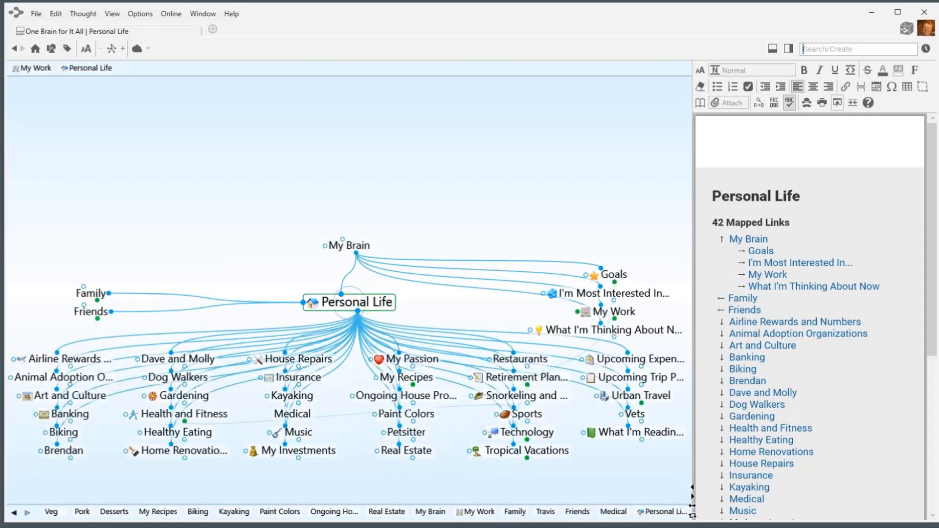
pyautogui.click(299, 414)
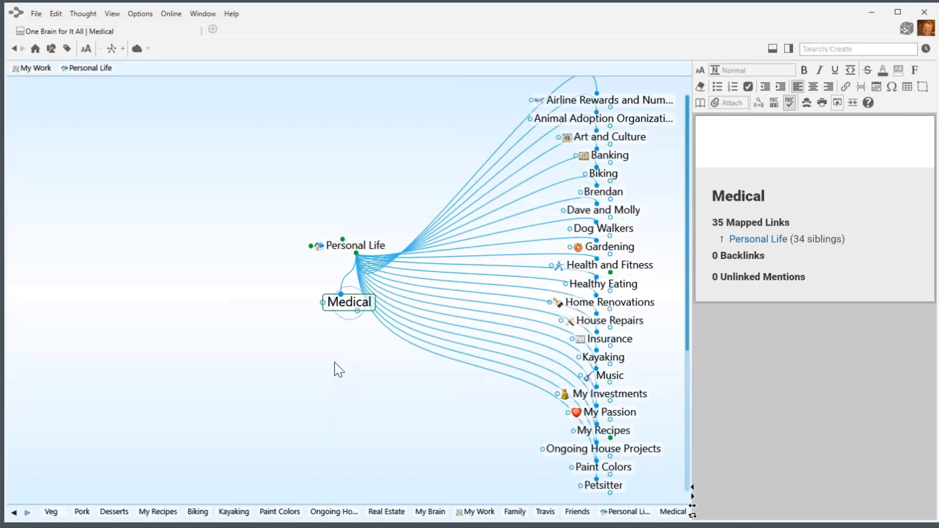
pyautogui.moveTo(359, 313); pyautogui.dragTo(361, 352)
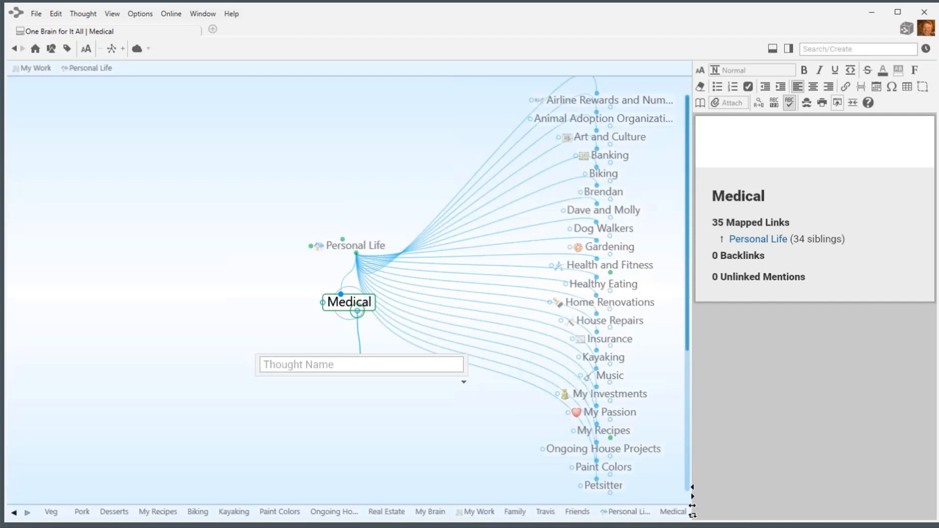
pyautogui.write('Dr')
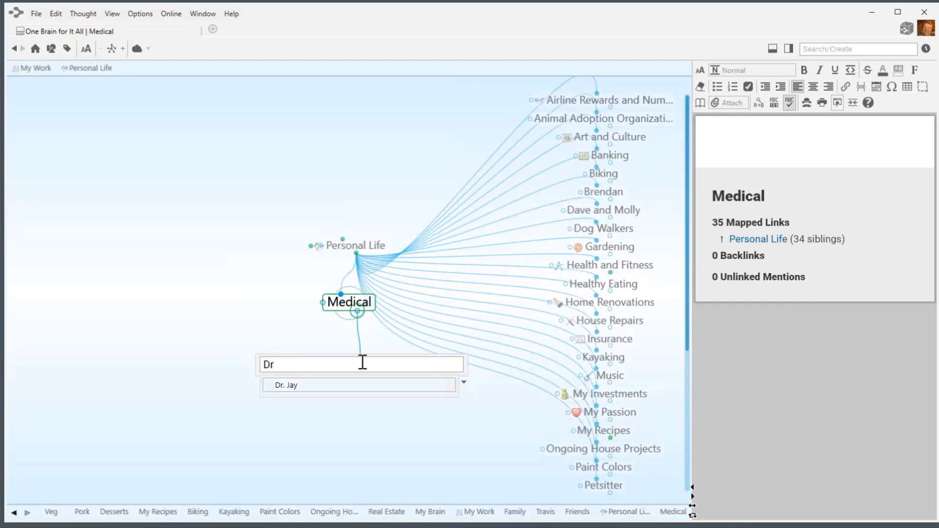
pyautogui.click(292, 386)
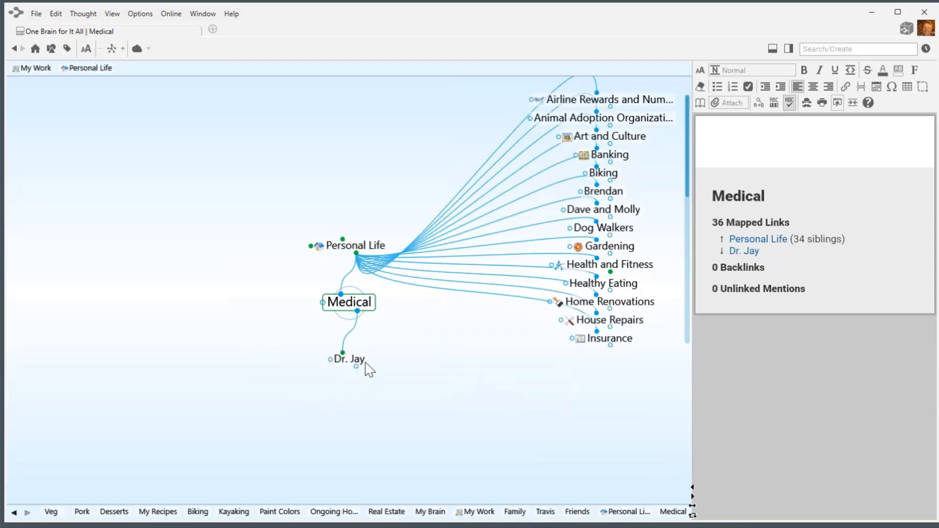
pyautogui.click(365, 363)
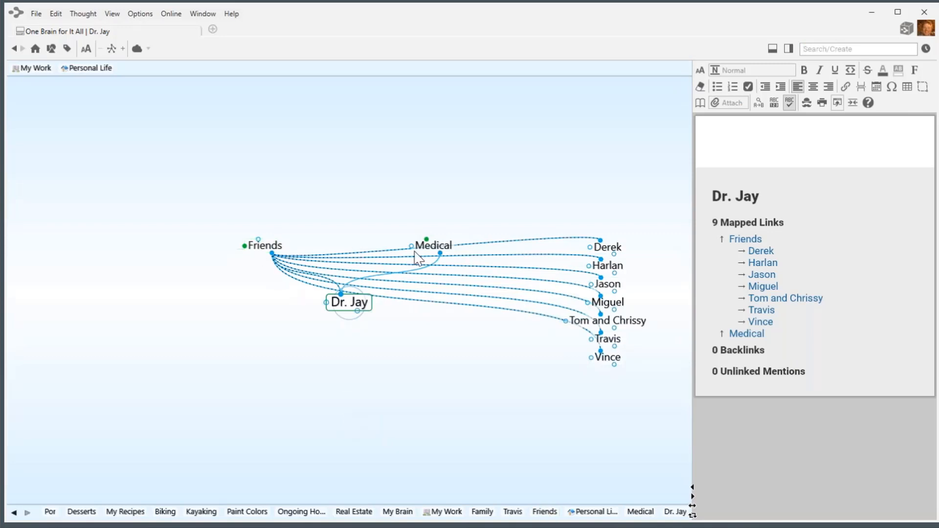
pyautogui.click(432, 251)
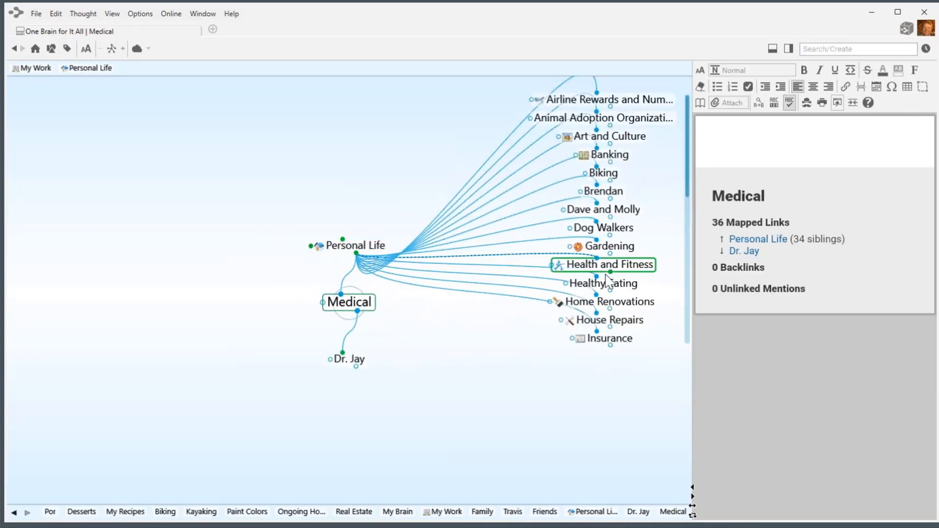
# Move Health and Fitness and Insurance under Medical.
pyautogui.moveTo(628, 270); pyautogui.dragTo(413, 444)
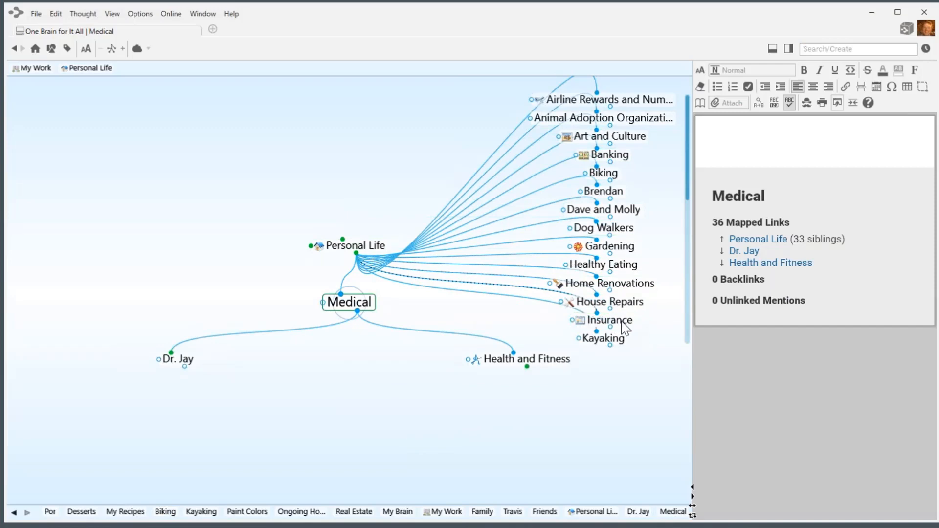
pyautogui.moveTo(625, 329); pyautogui.dragTo(352, 433)
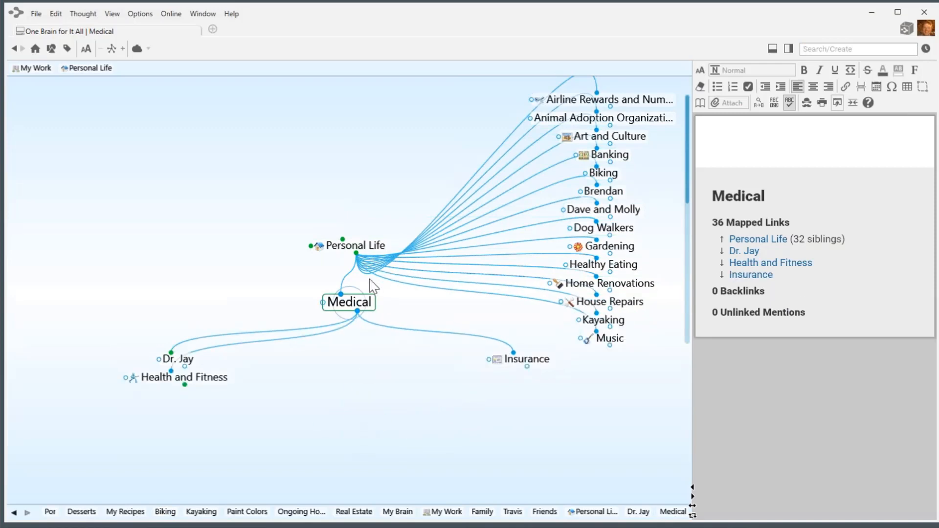
pyautogui.click(362, 246)
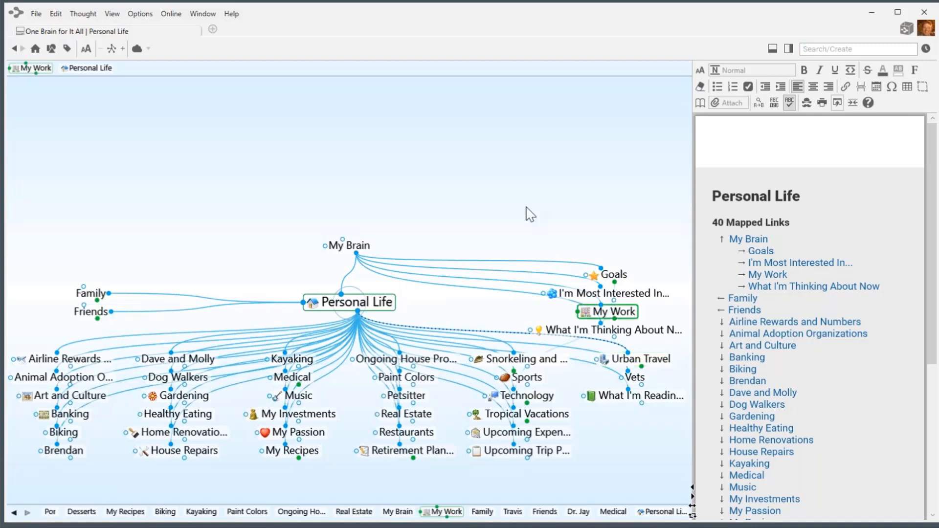
# Show the Travel thought type on its own, then return to the Personal Life map.
pyautogui.click(52, 49)
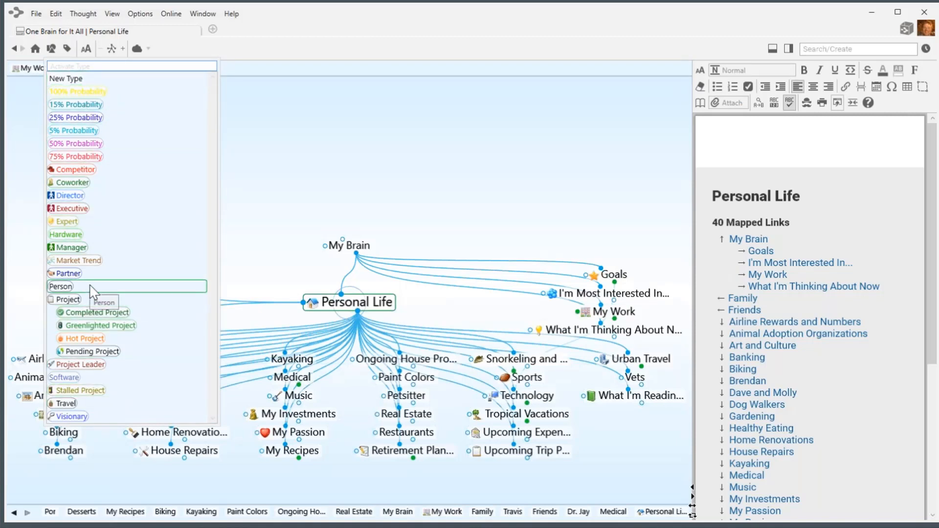
pyautogui.click(68, 405)
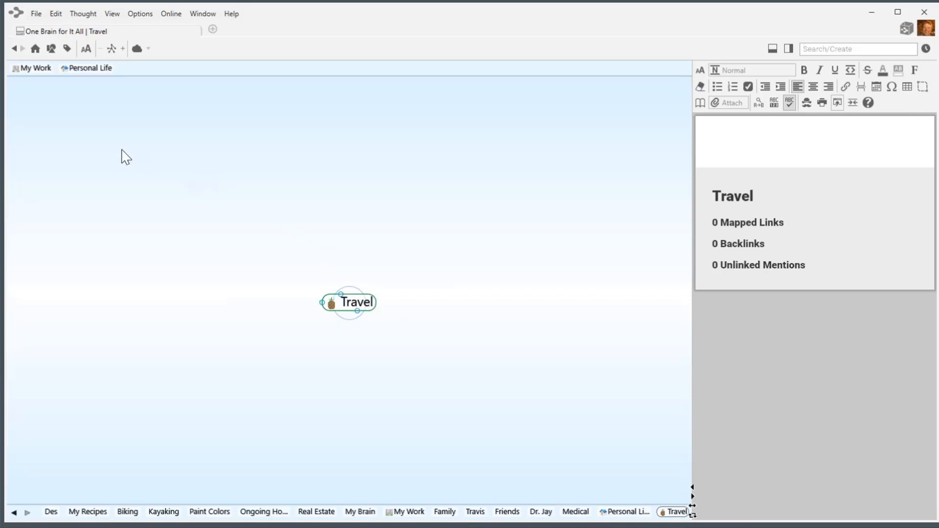
pyautogui.click(80, 71)
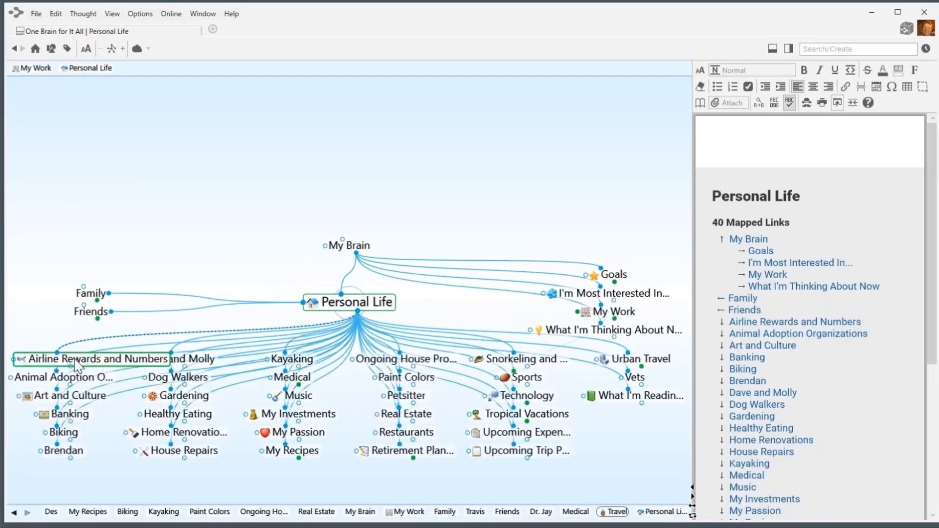
# Assign the Travel type to Airline Rewards and Numbers and to Tropical Vacations.
pyautogui.rightClick(77, 366)
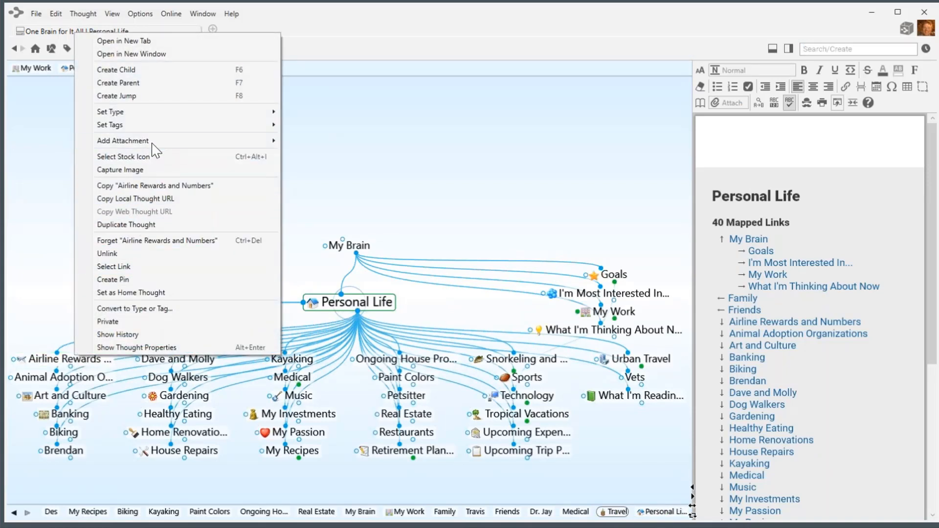
pyautogui.moveTo(139, 117)
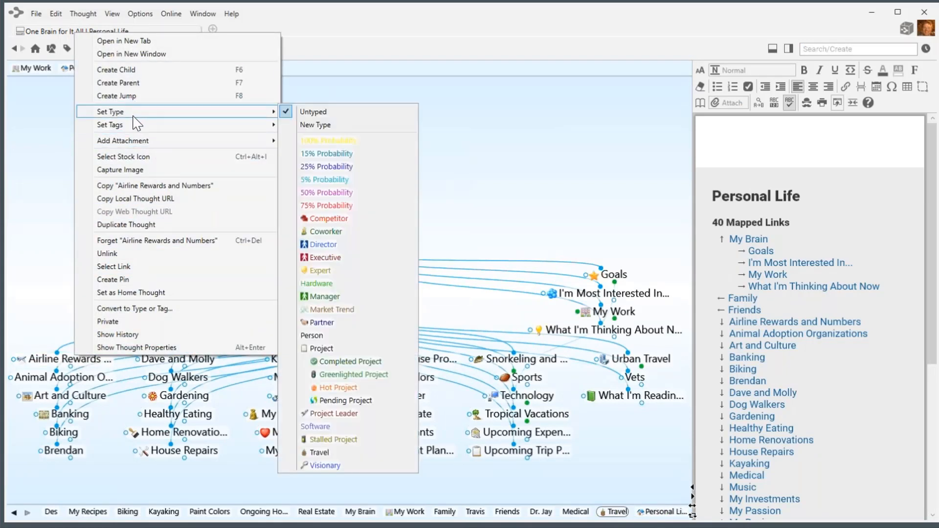
pyautogui.click(326, 454)
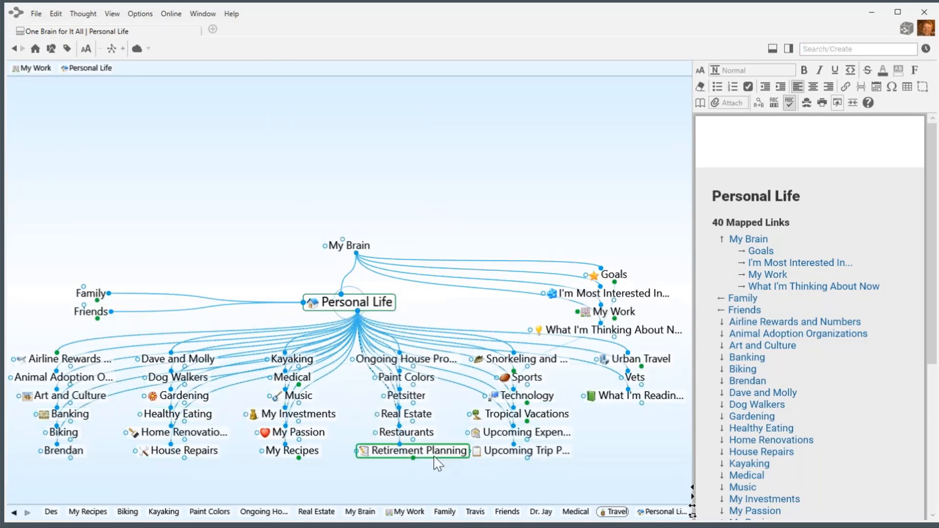
pyautogui.rightClick(540, 417)
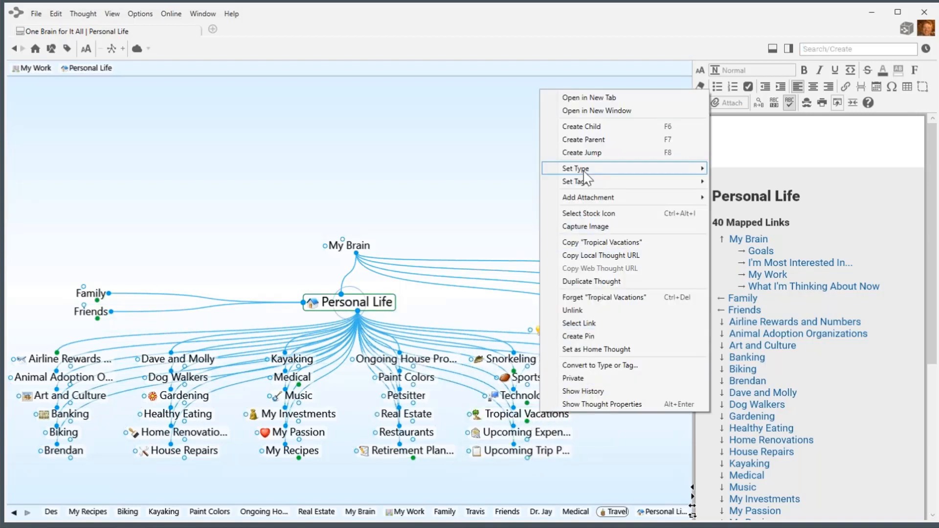
pyautogui.moveTo(585, 171)
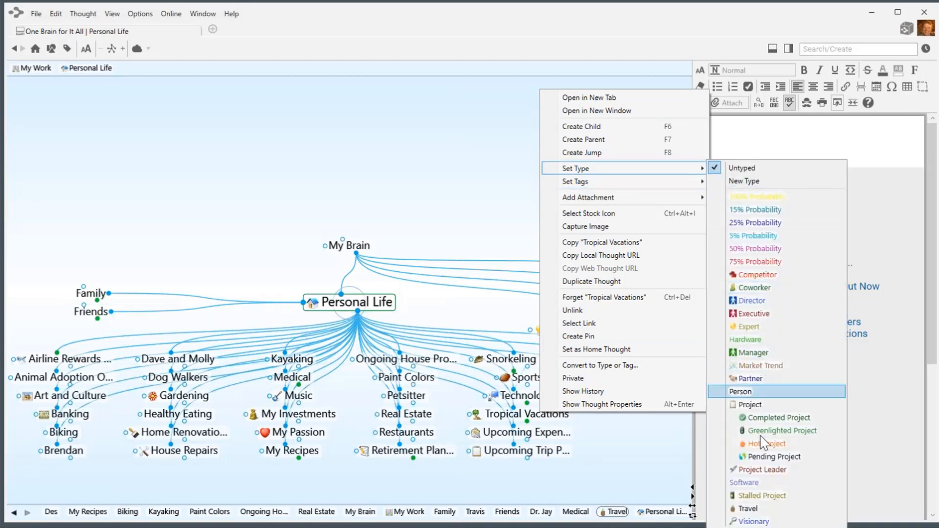
pyautogui.click(756, 508)
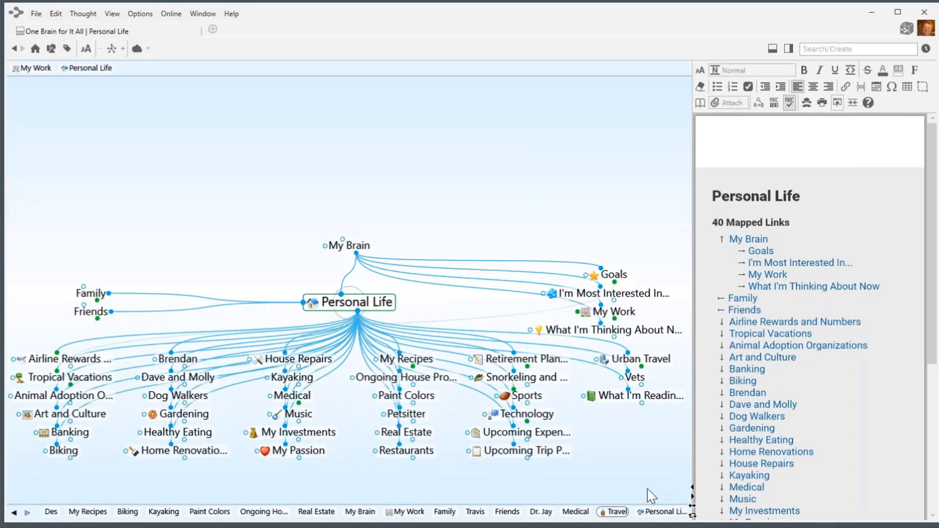
pyautogui.rightClick(439, 168)
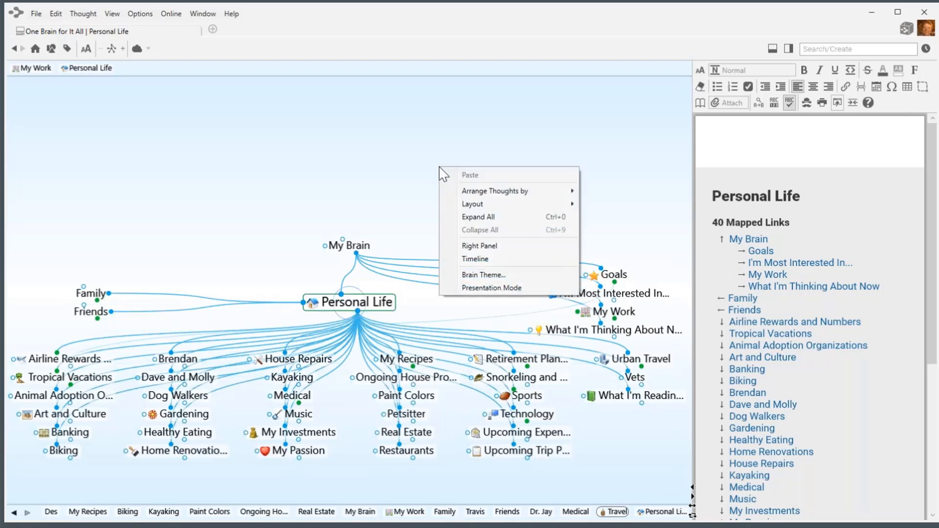
pyautogui.moveTo(472, 192)
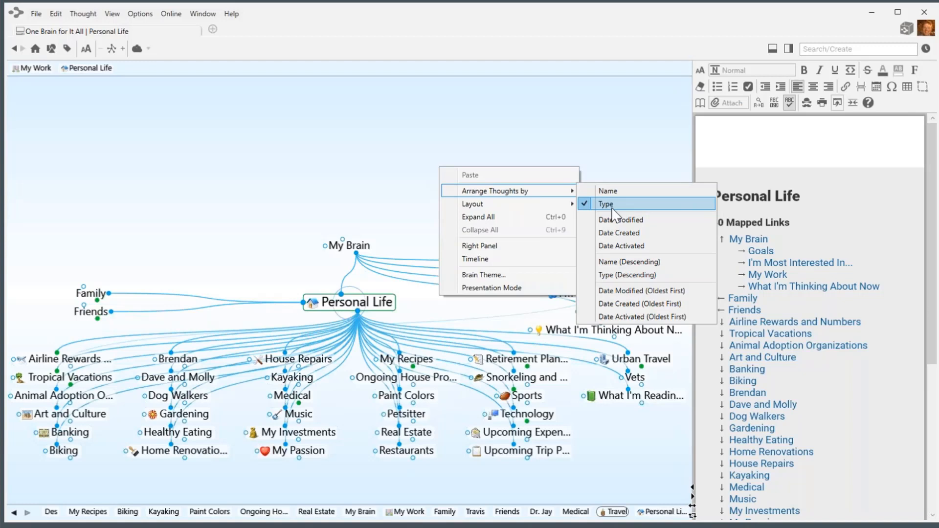
pyautogui.click(537, 379)
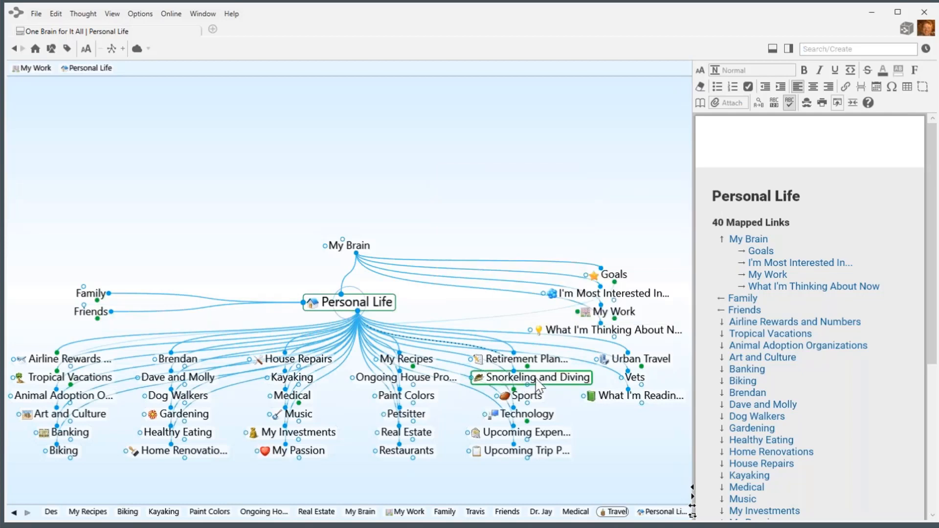
# Give Snorkeling and Diving the Travel type through its properties.
pyautogui.click(537, 380)
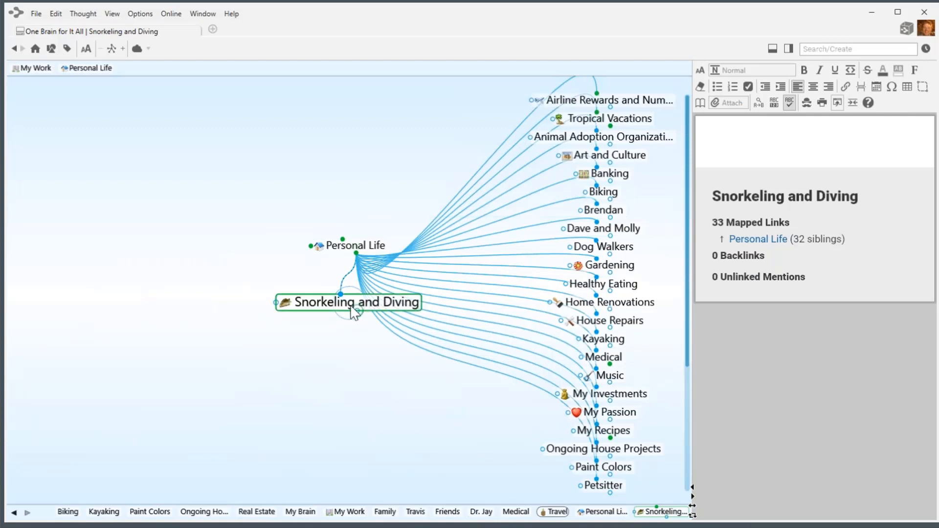
pyautogui.moveTo(337, 312)
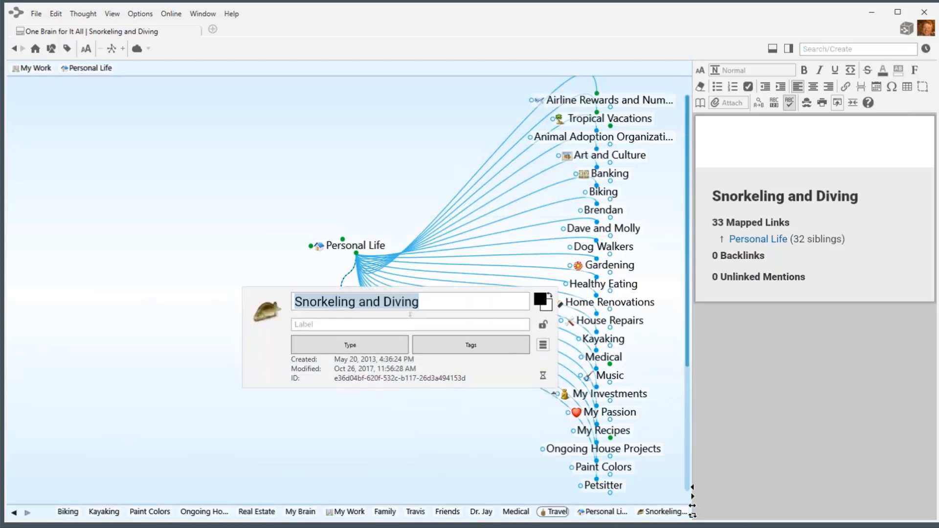
pyautogui.click(368, 345)
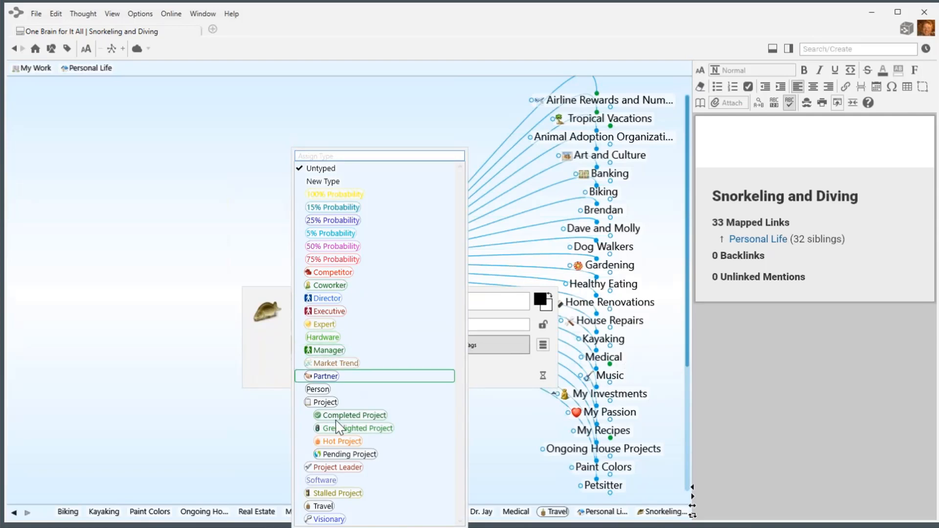
pyautogui.click(322, 506)
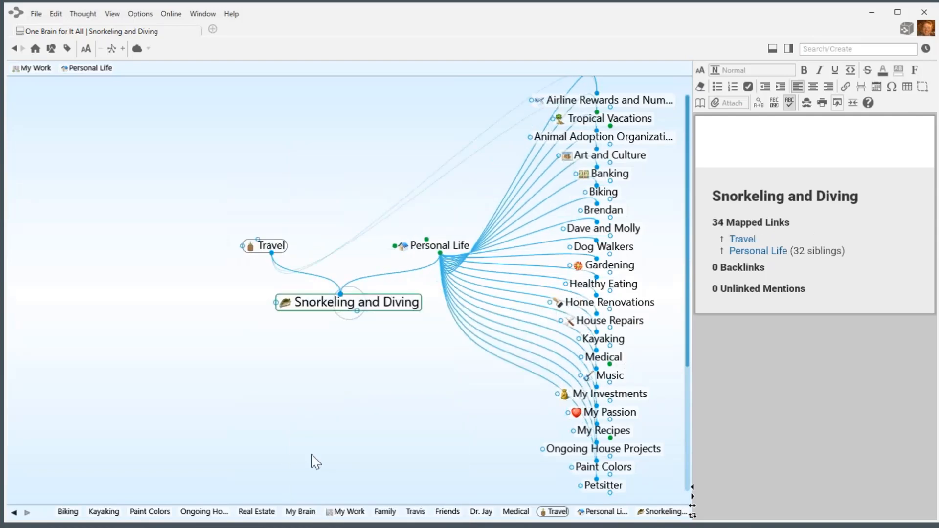
pyautogui.click(436, 248)
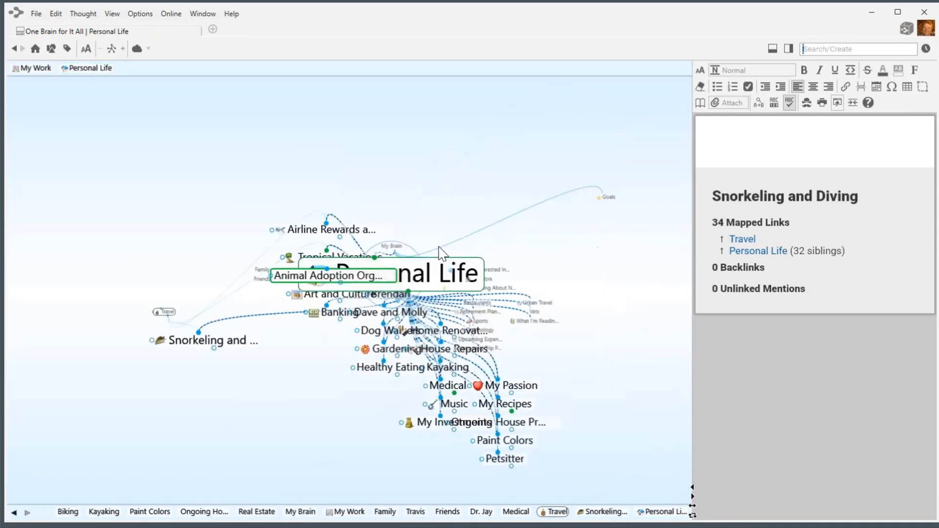
# Give Urban Travel the Travel type and go back to Personal Life.
pyautogui.click(661, 366)
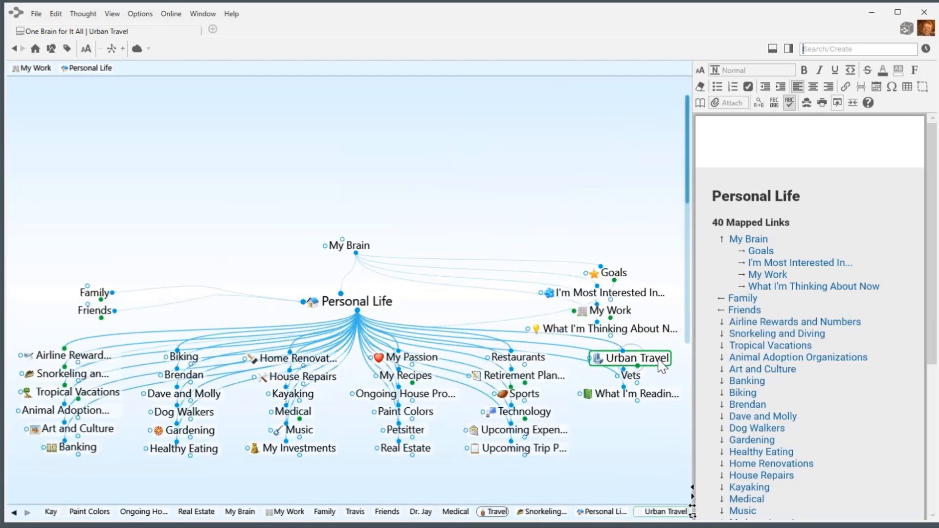
pyautogui.click(375, 311)
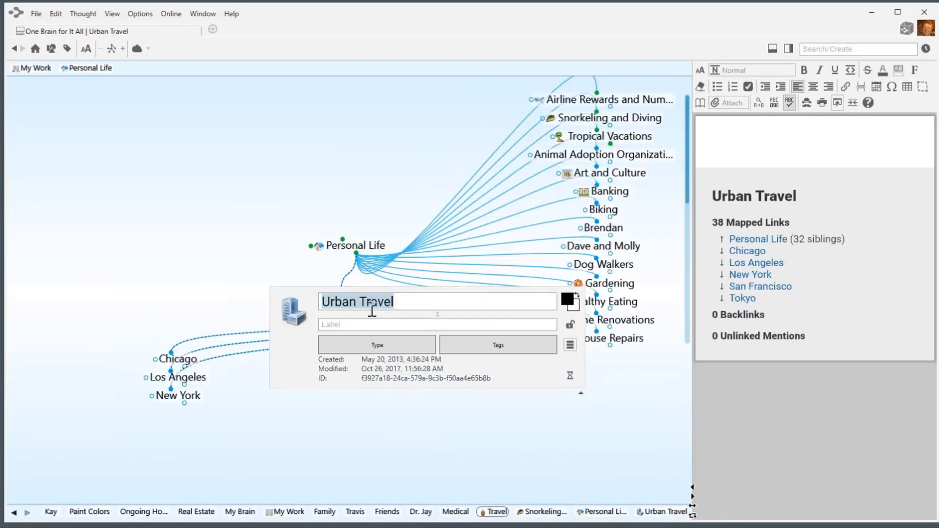
pyautogui.click(373, 348)
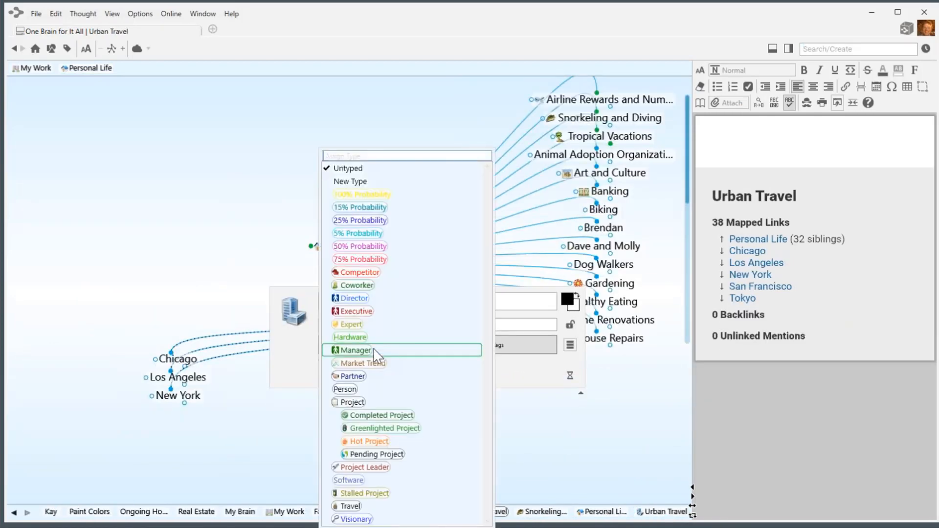
pyautogui.click(350, 506)
pyautogui.click(308, 473)
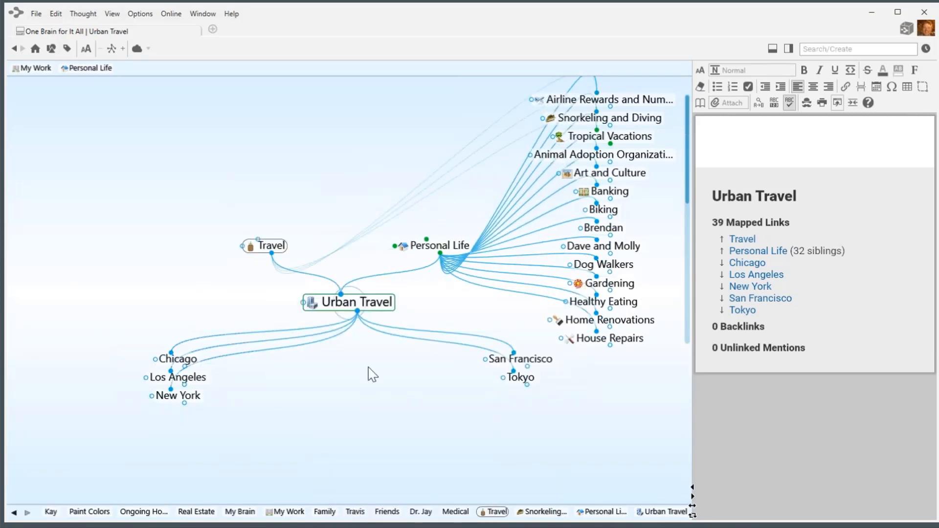
pyautogui.click(426, 251)
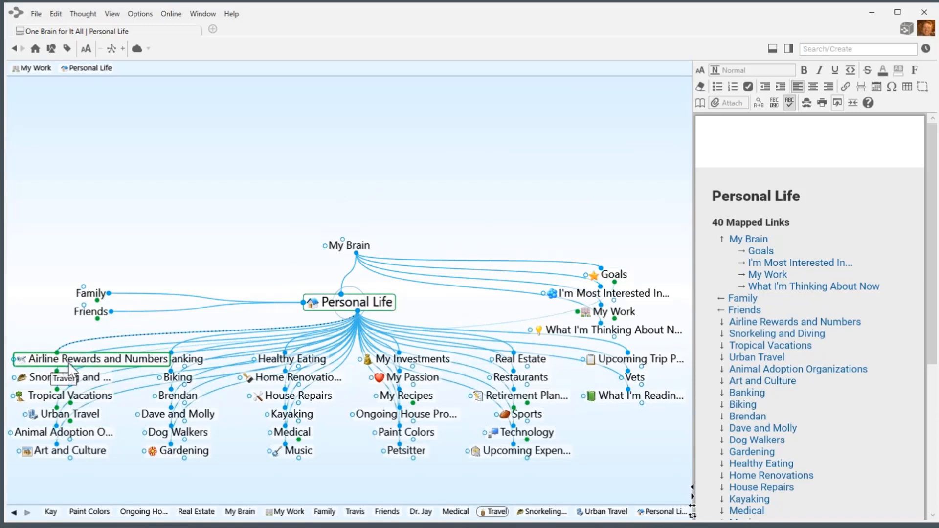
# Add a child thought under Personal Life and correct its spelling to 'Antarctica'.
pyautogui.click(358, 313)
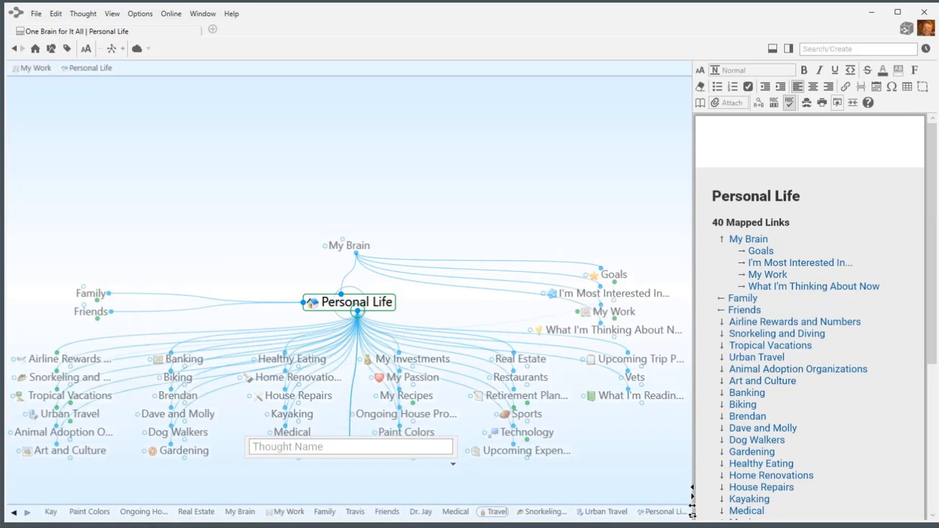
pyautogui.write('Antartica')
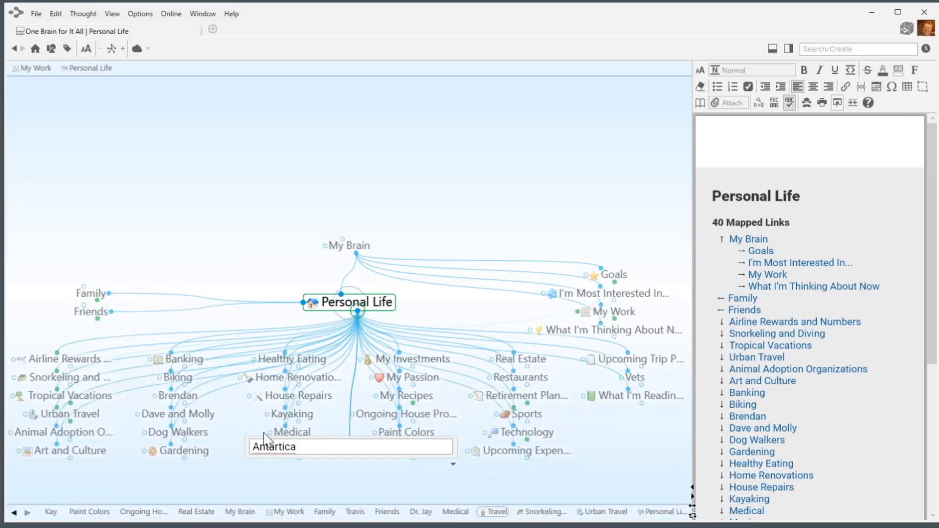
pyautogui.rightClick(274, 448)
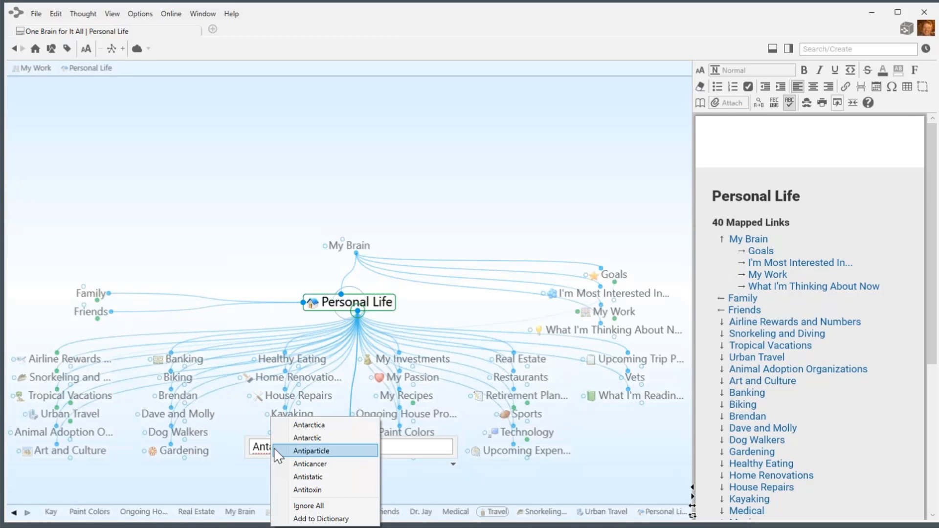
pyautogui.click(318, 425)
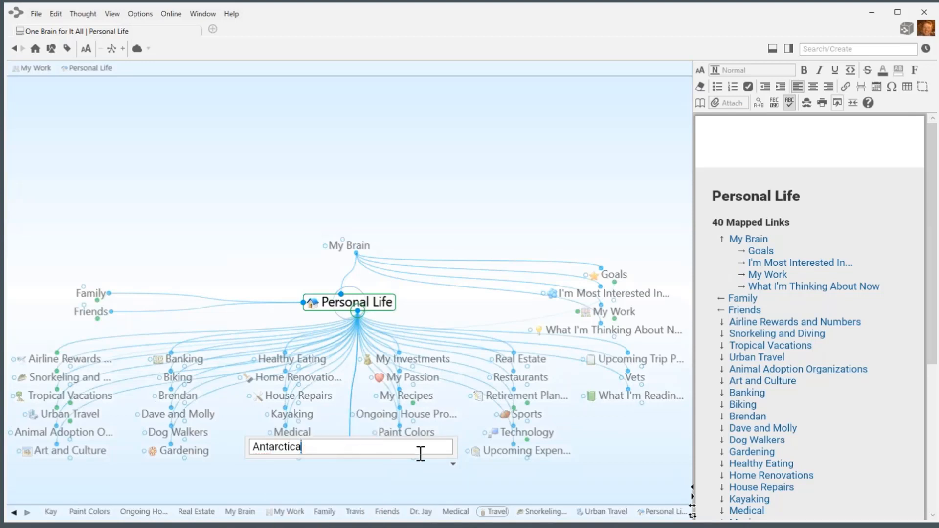
# Set the new Antarctica thought's type to Travel and create it.
pyautogui.click(453, 466)
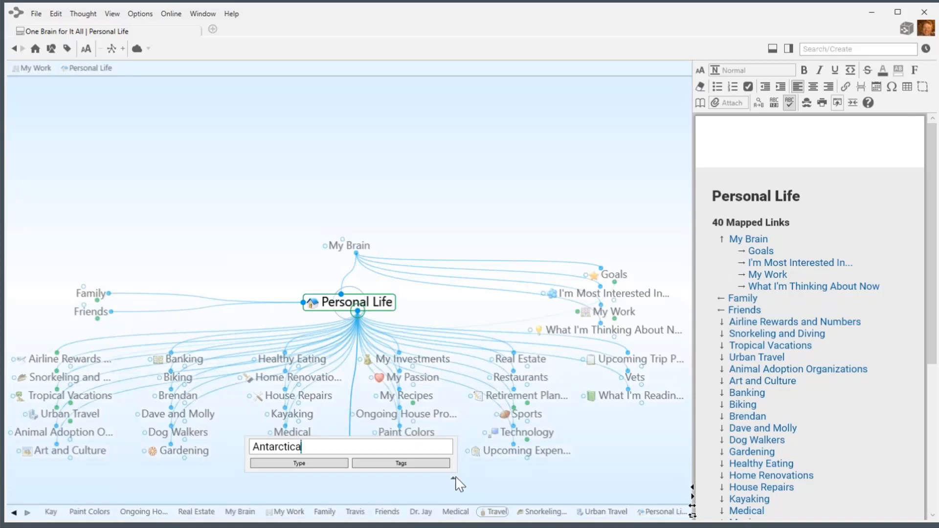
pyautogui.click(454, 465)
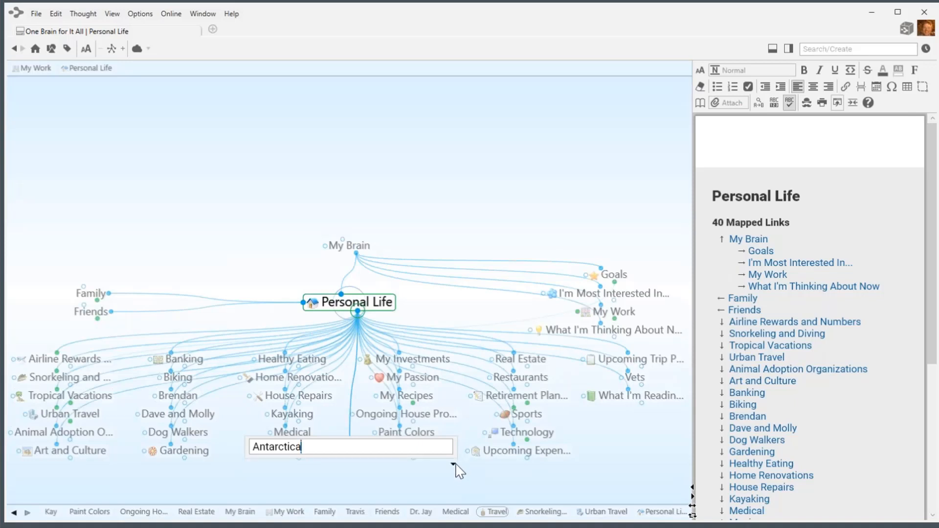
pyautogui.click(454, 464)
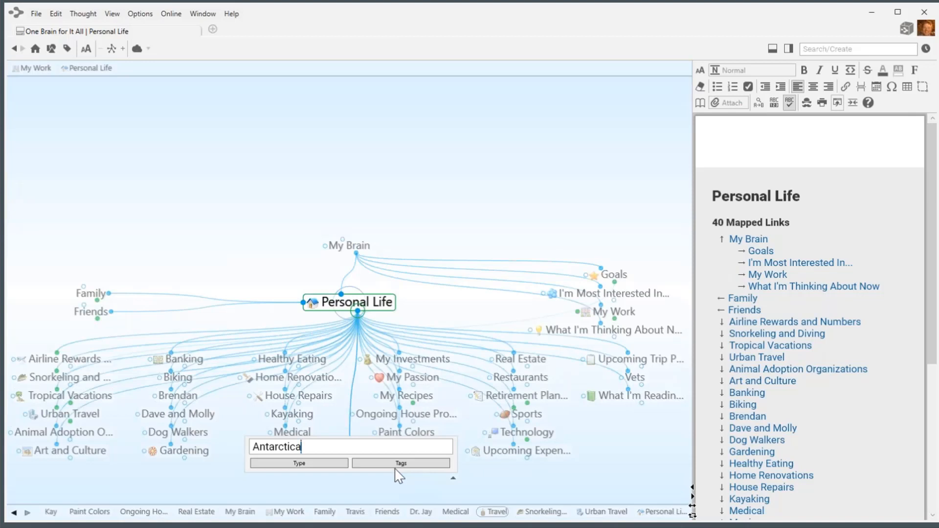
pyautogui.click(300, 464)
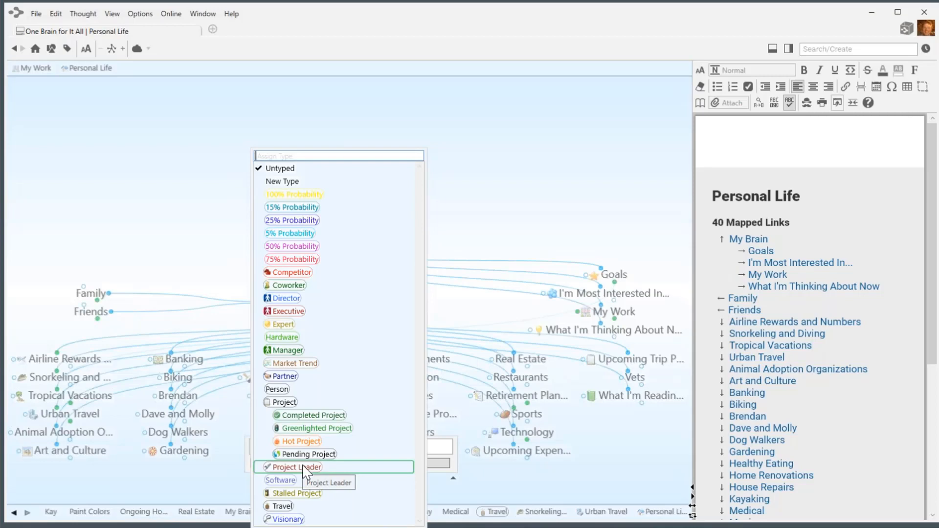
pyautogui.click(280, 507)
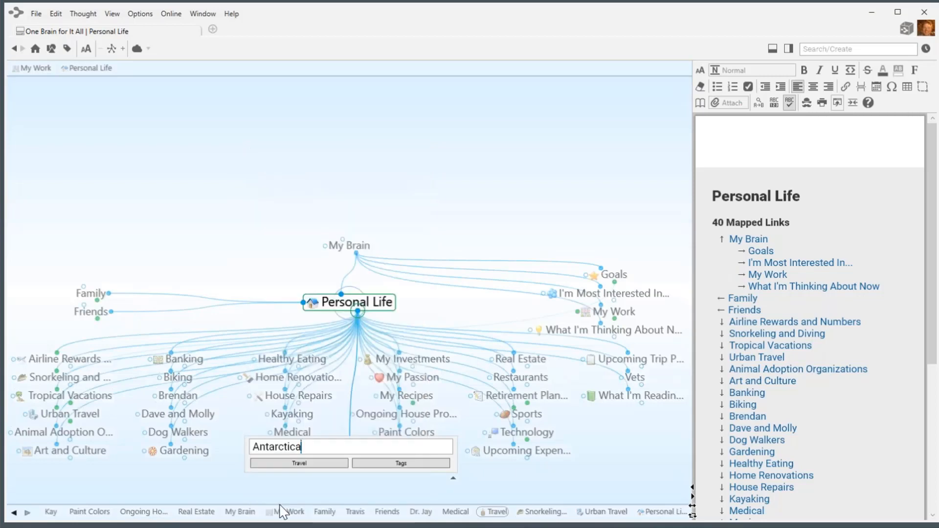
pyautogui.press('Return')
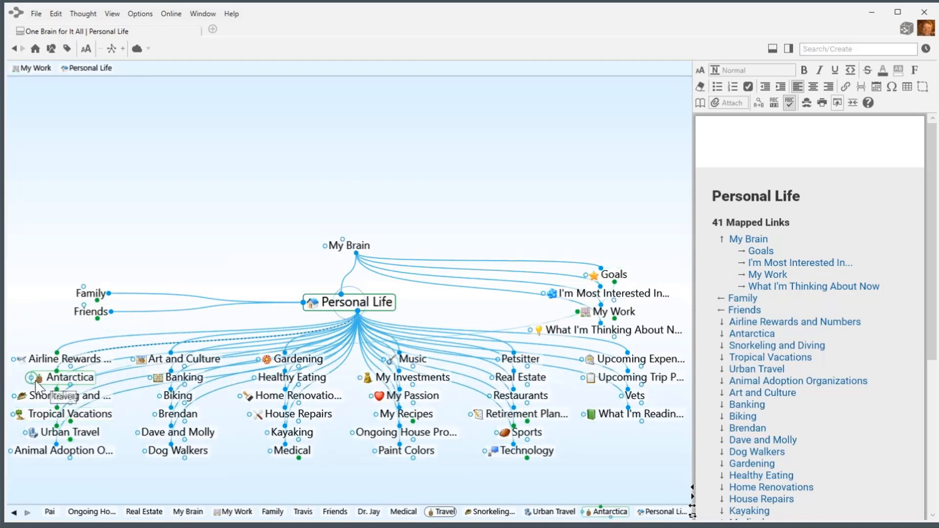
pyautogui.moveTo(39, 381)
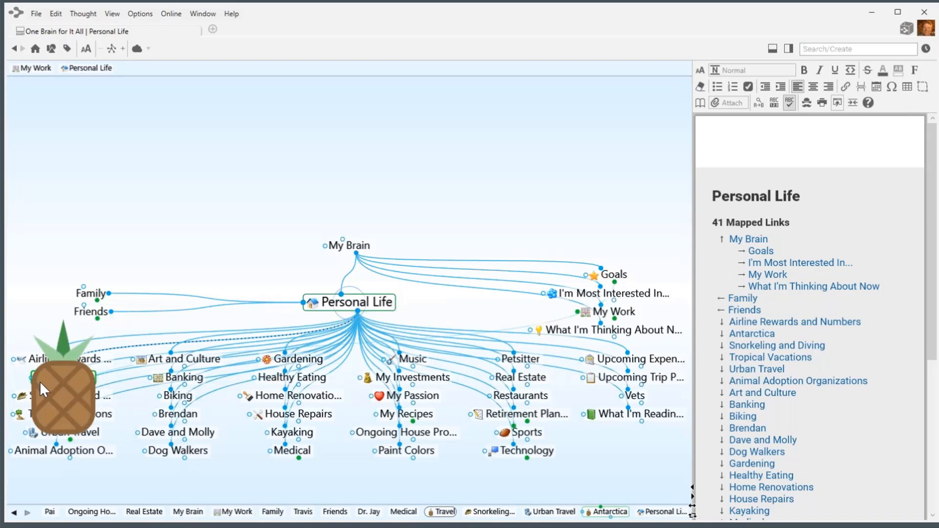
# Colour the Travel thought type dark blue, then return to Personal Life.
pyautogui.click(76, 382)
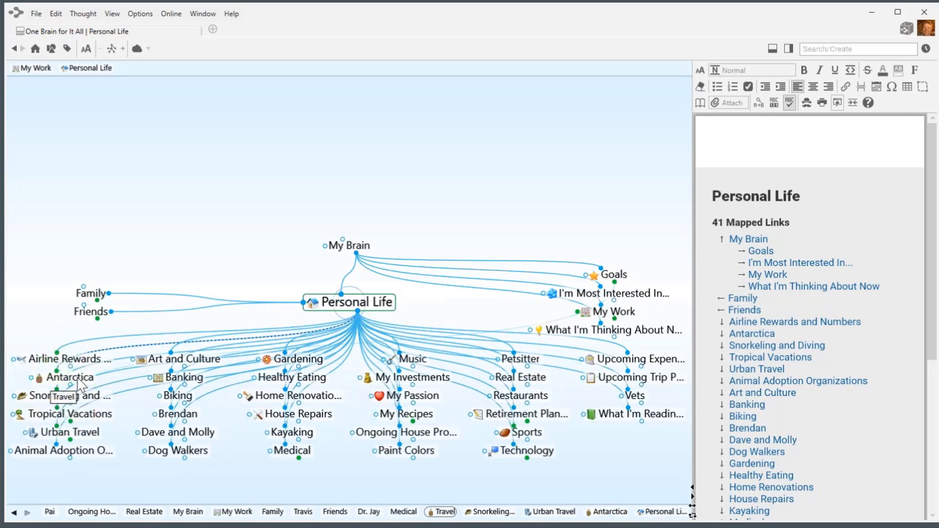
pyautogui.click(275, 248)
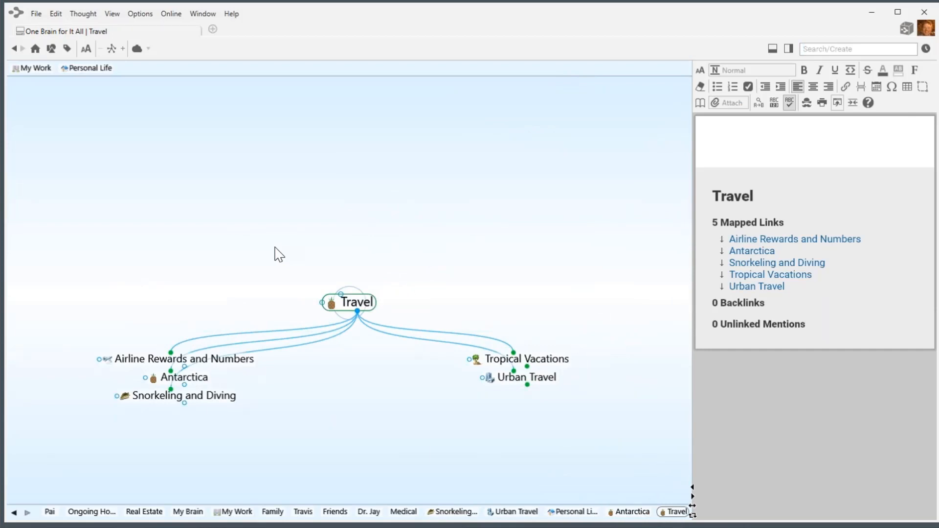
pyautogui.click(356, 301)
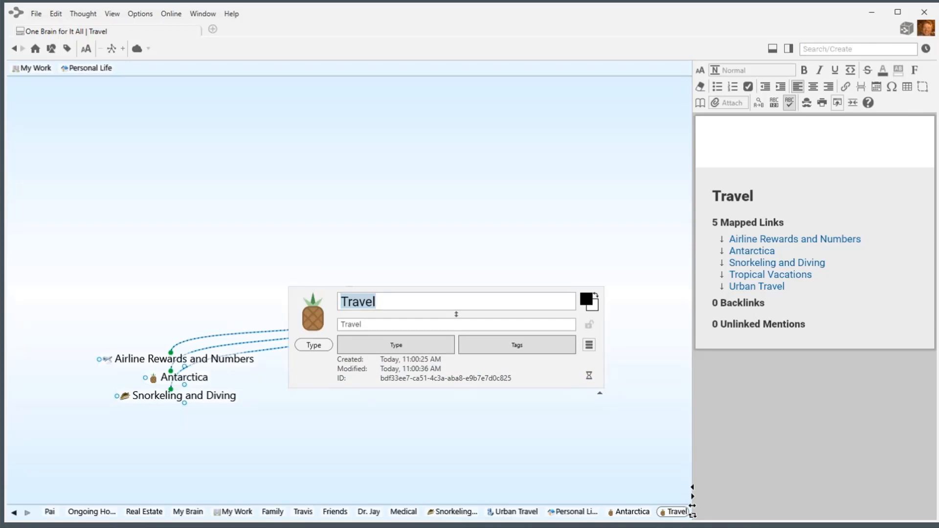
pyautogui.click(589, 300)
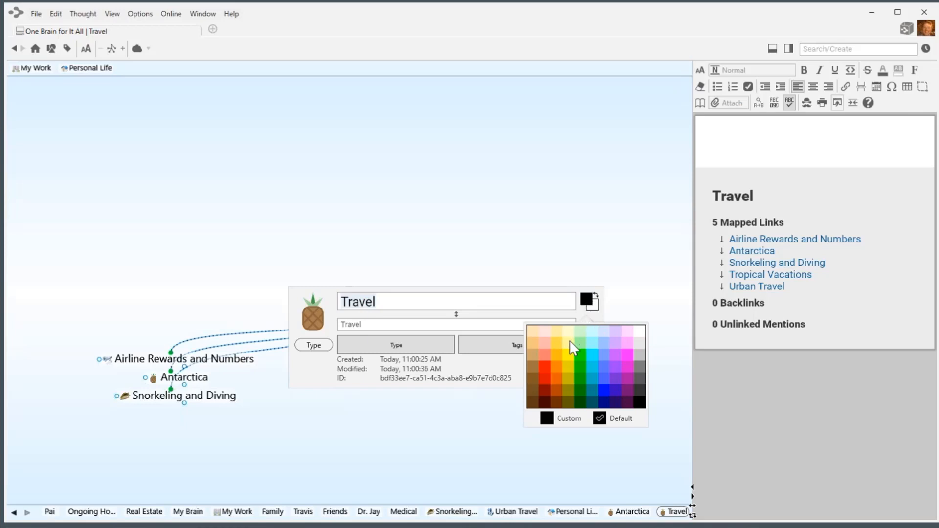
pyautogui.click(570, 341)
pyautogui.click(595, 309)
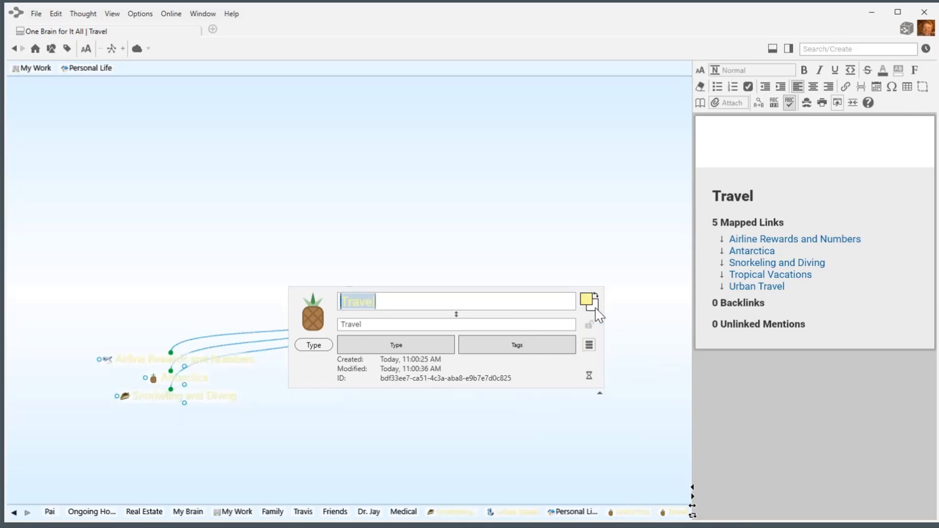
pyautogui.click(595, 308)
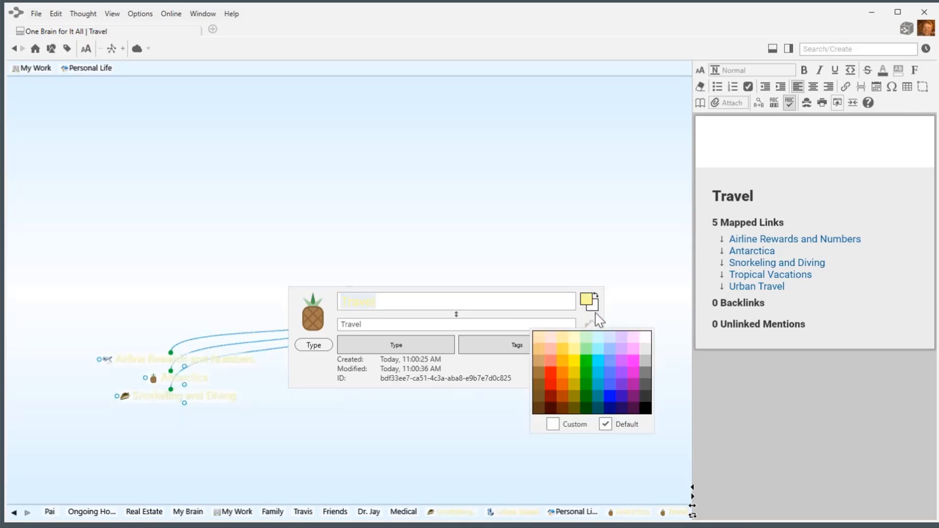
pyautogui.click(612, 409)
pyautogui.click(488, 230)
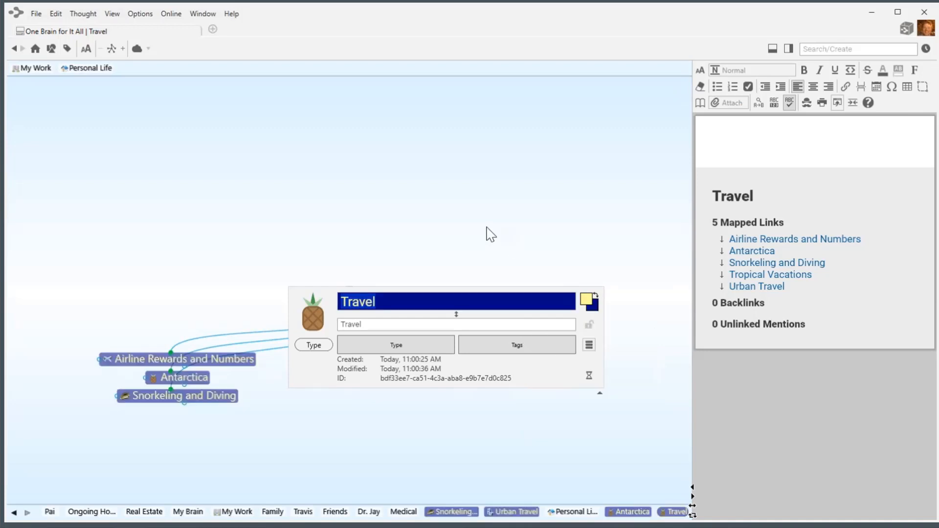
pyautogui.click(93, 70)
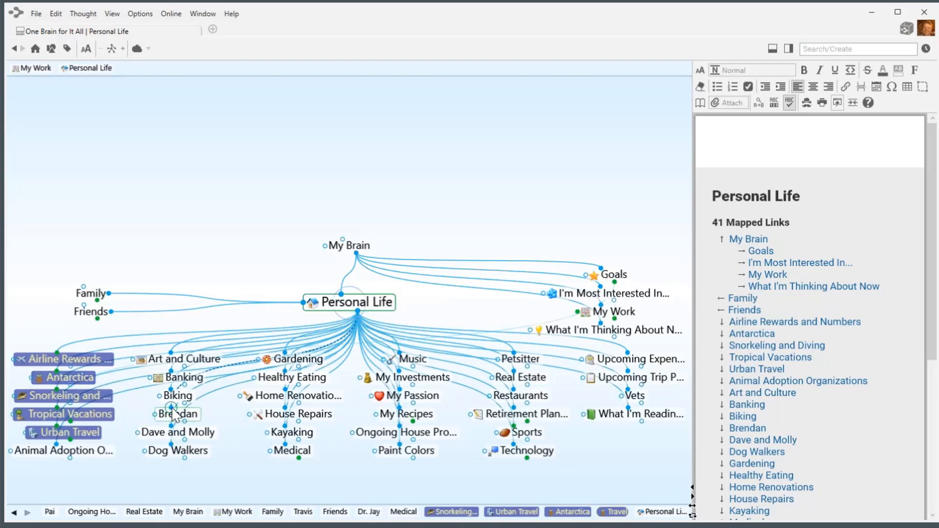
# Relink Brendan and Dave and Molly under Friends, then search the type list for 'Pets'.
pyautogui.moveTo(171, 408); pyautogui.dragTo(93, 323)
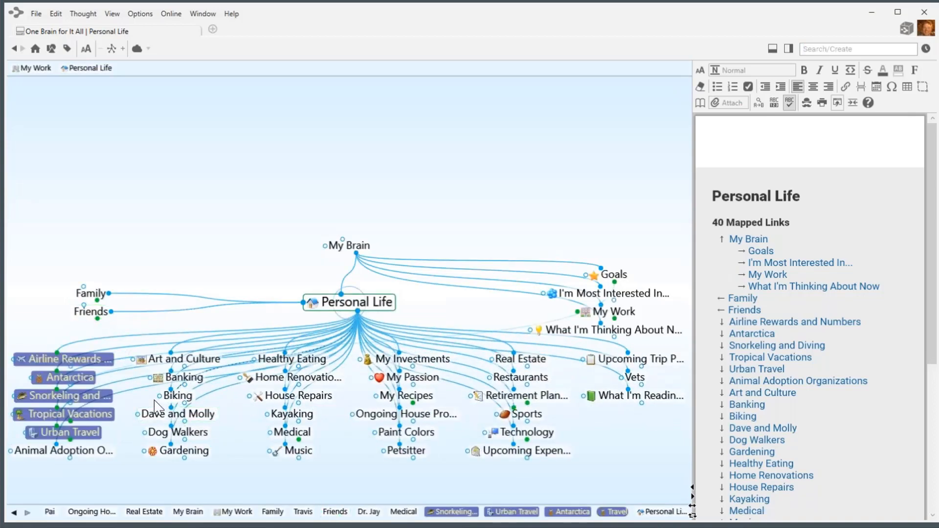
pyautogui.moveTo(171, 407); pyautogui.dragTo(98, 320)
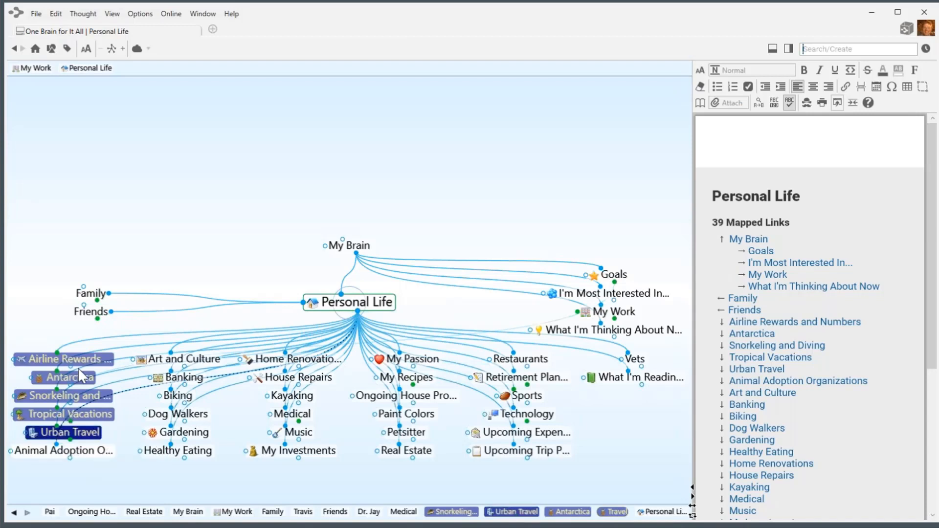
pyautogui.click(51, 48)
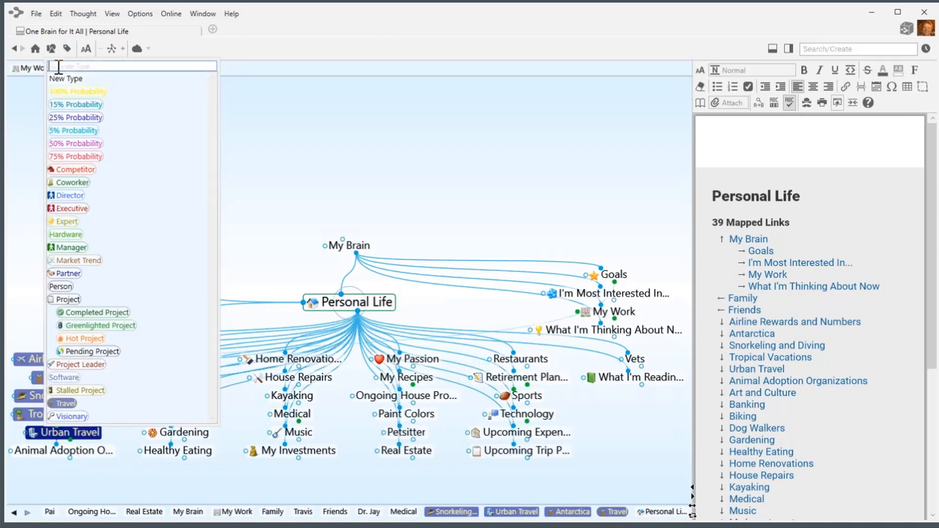
pyautogui.write('Pets')
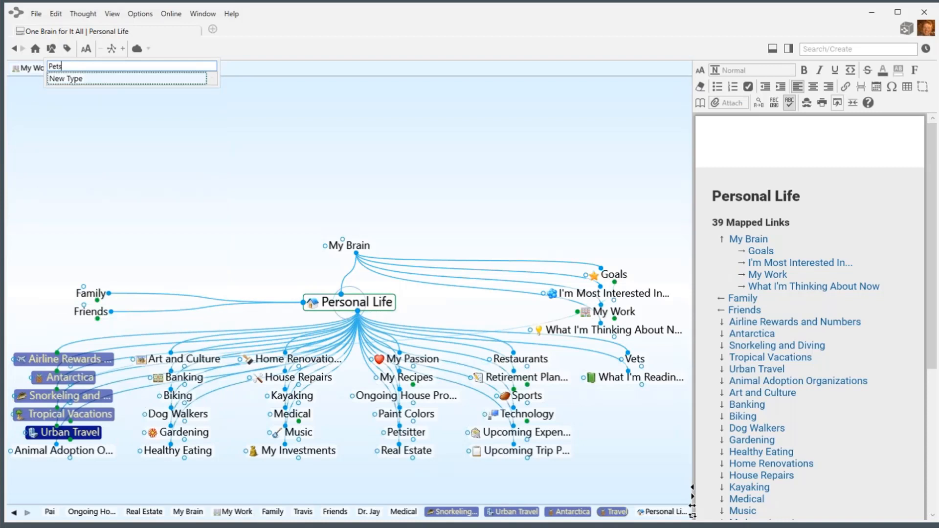
pyautogui.press('BackSpace')
pyautogui.press('BackSpace')
pyautogui.press('BackSpace')
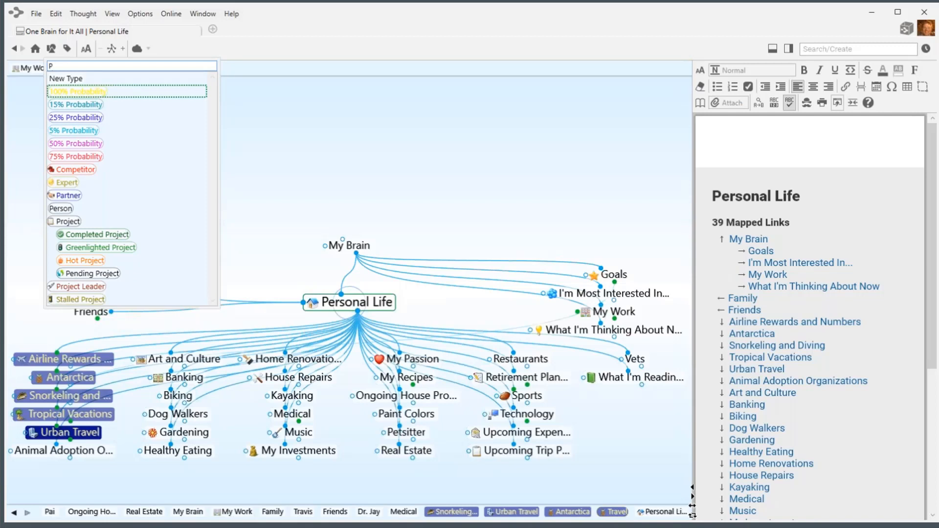
pyautogui.write('et')
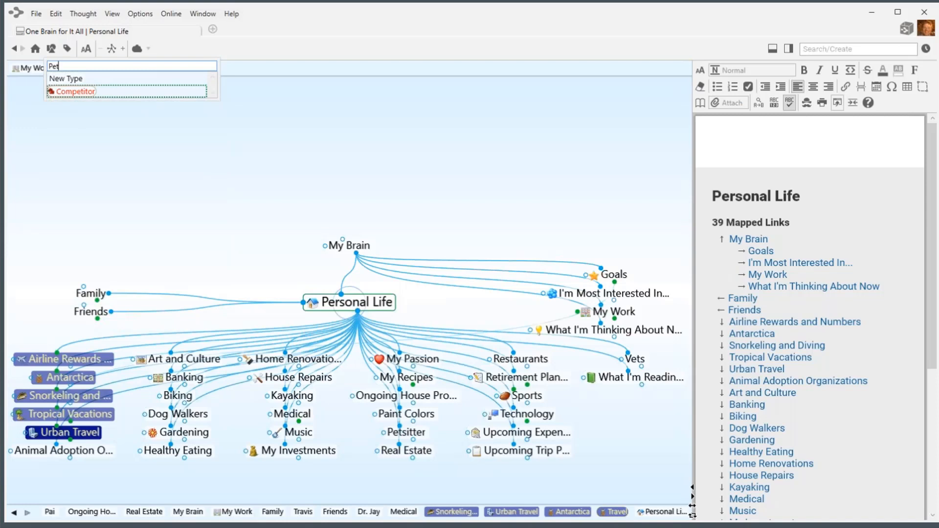
pyautogui.write('s')
# Create the Pets thought type and give it the stock 'dog' icon.
pyautogui.press('Return')
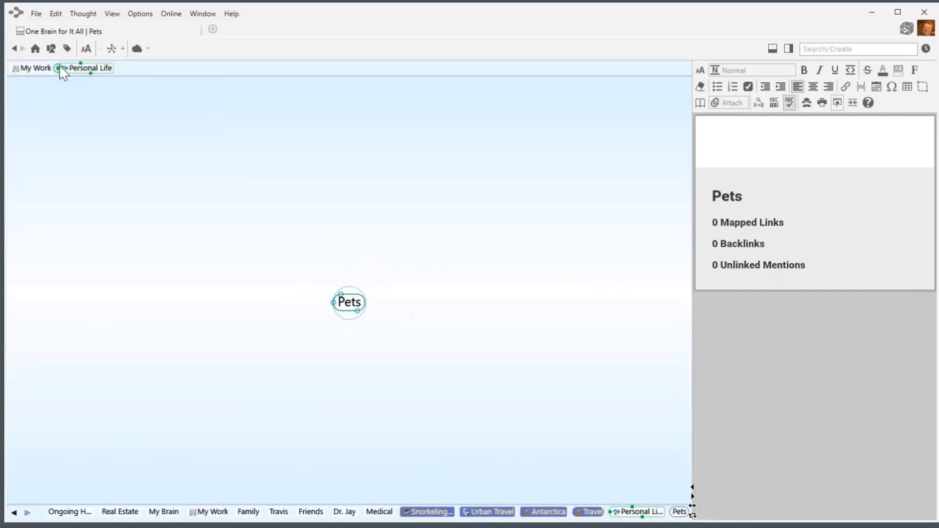
pyautogui.click(353, 304)
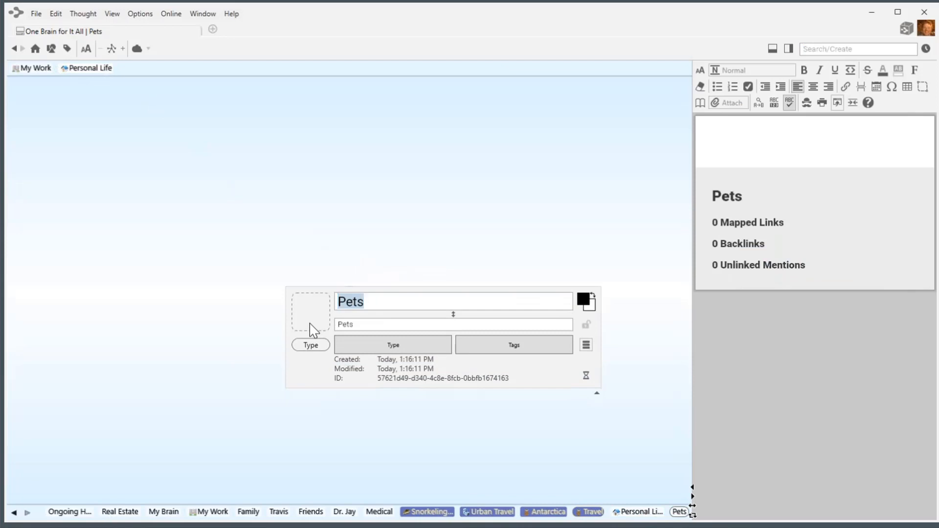
pyautogui.click(312, 325)
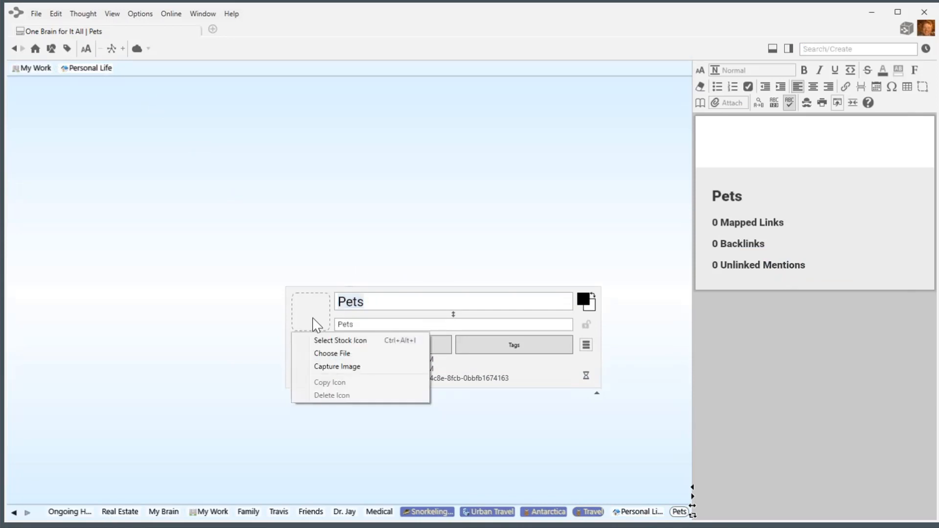
pyautogui.click(333, 340)
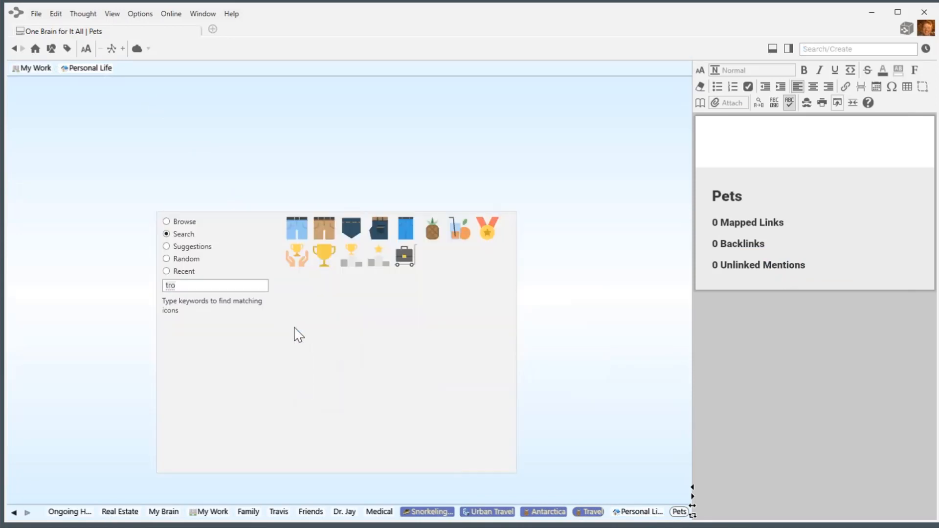
pyautogui.moveTo(202, 286); pyautogui.dragTo(157, 285)
pyautogui.write('dog')
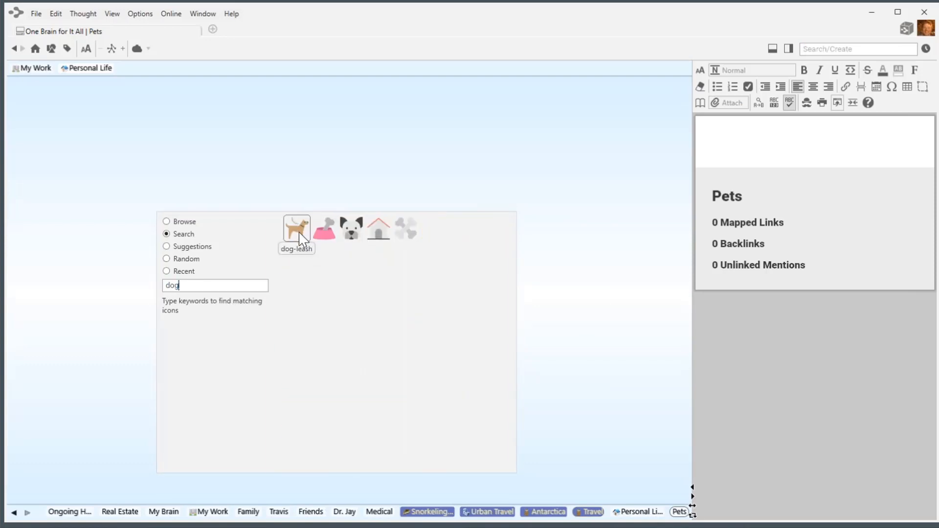
pyautogui.click(297, 229)
# Colour the Pets type tan and return to the Personal Life map.
pyautogui.click(364, 307)
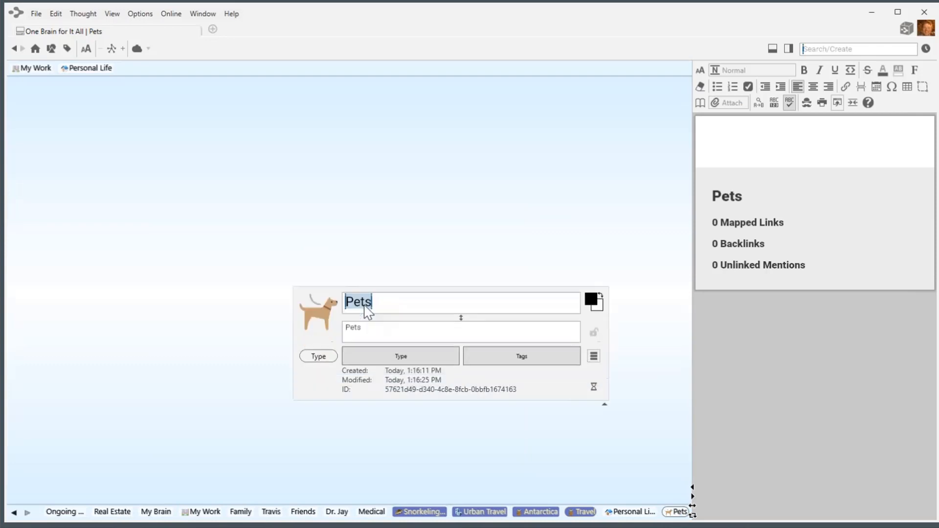
pyautogui.click(599, 309)
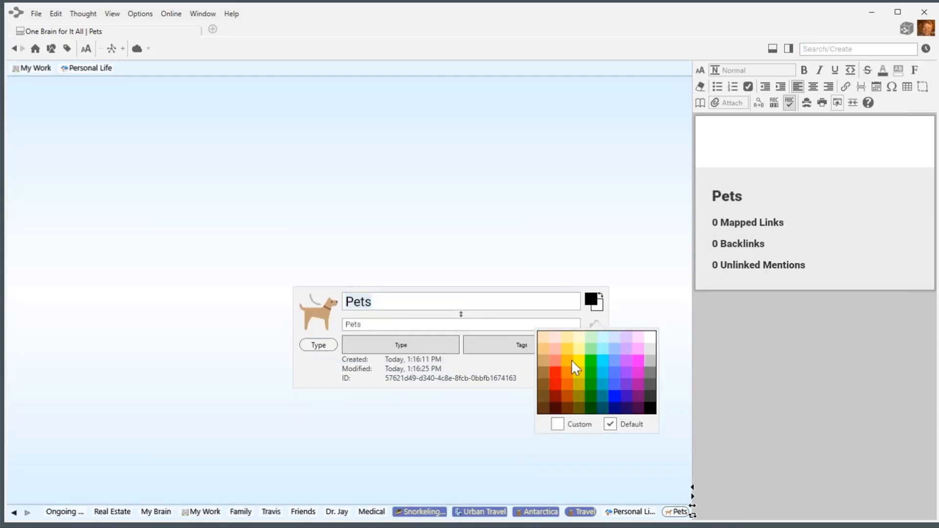
pyautogui.click(544, 366)
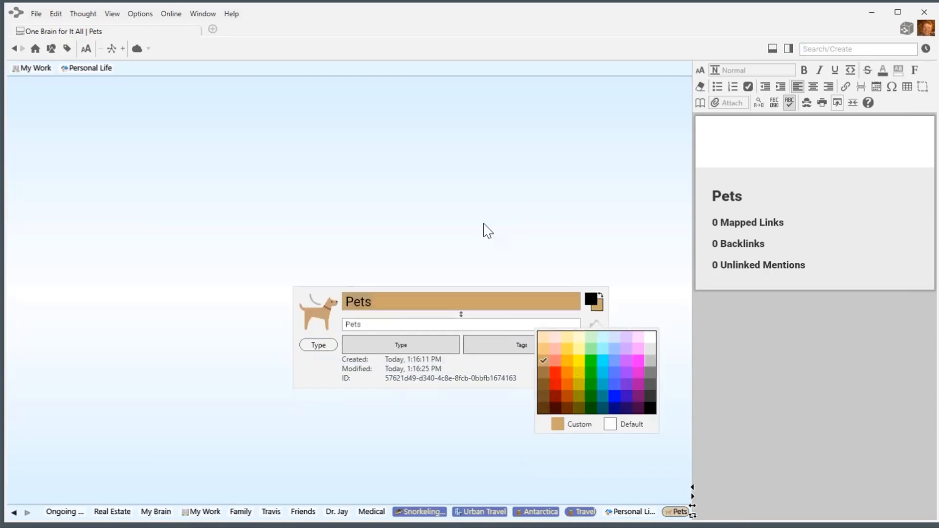
pyautogui.click(478, 215)
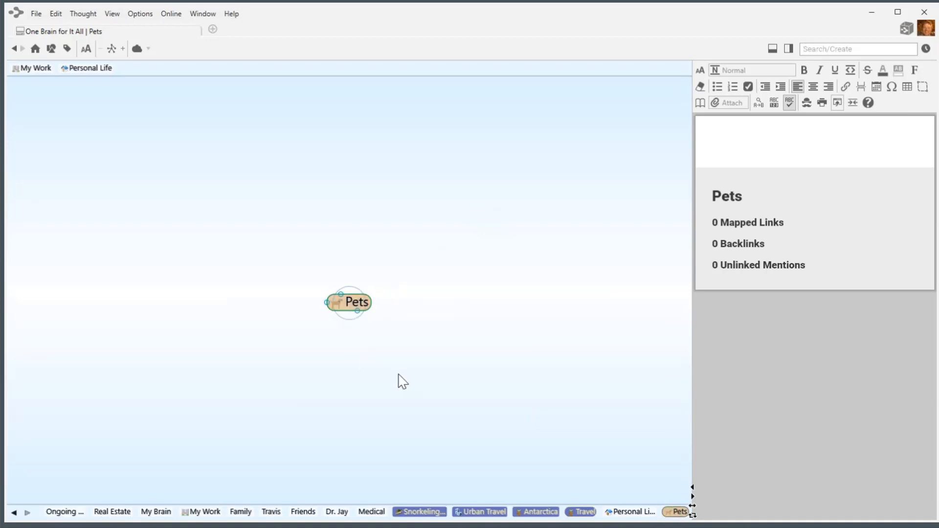
pyautogui.click(90, 68)
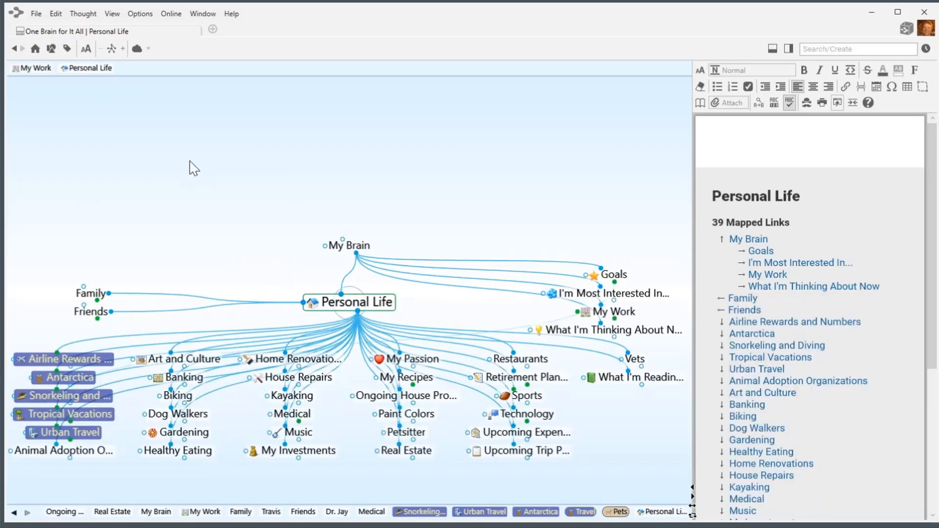
# Assign the Pets type to Animal Adoption Organizations and Dog Walkers.
pyautogui.rightClick(75, 457)
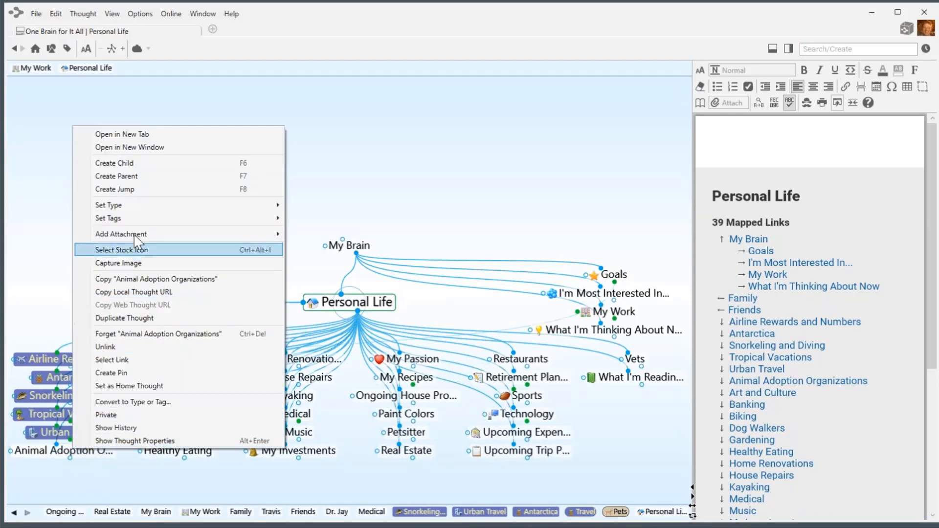
pyautogui.moveTo(137, 208)
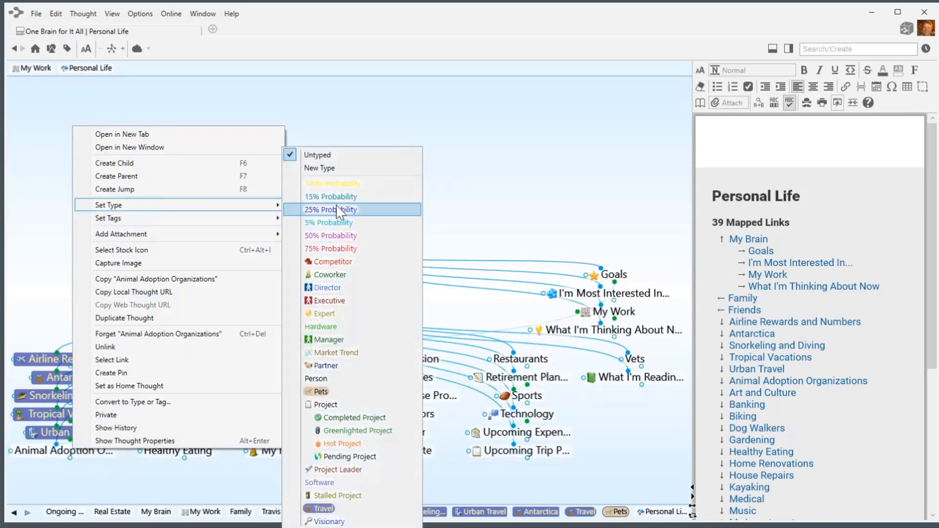
pyautogui.click(321, 392)
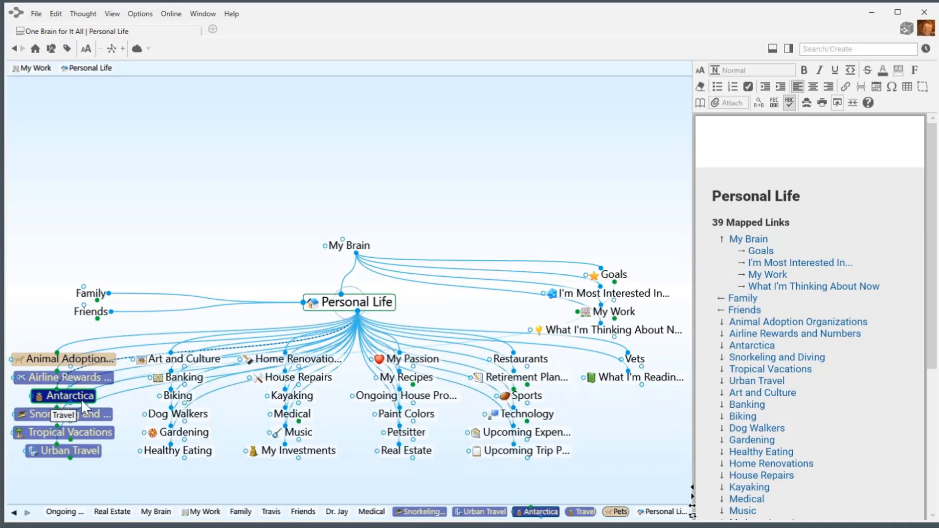
pyautogui.click(193, 416)
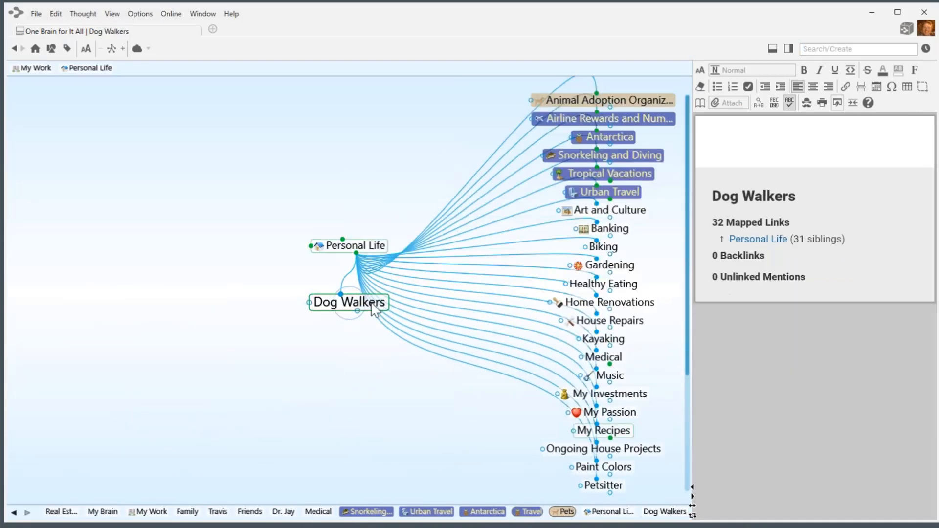
pyautogui.click(374, 306)
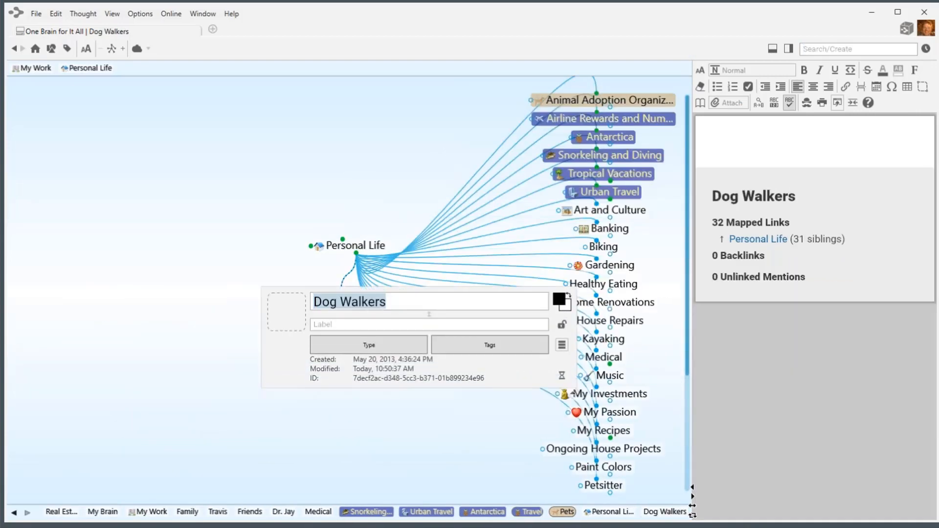
pyautogui.click(384, 347)
pyautogui.click(339, 389)
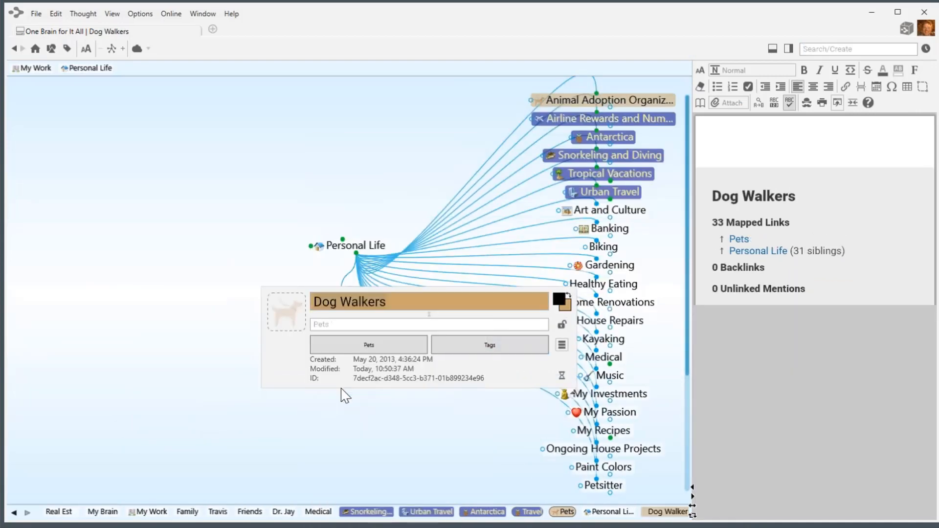
pyautogui.click(442, 250)
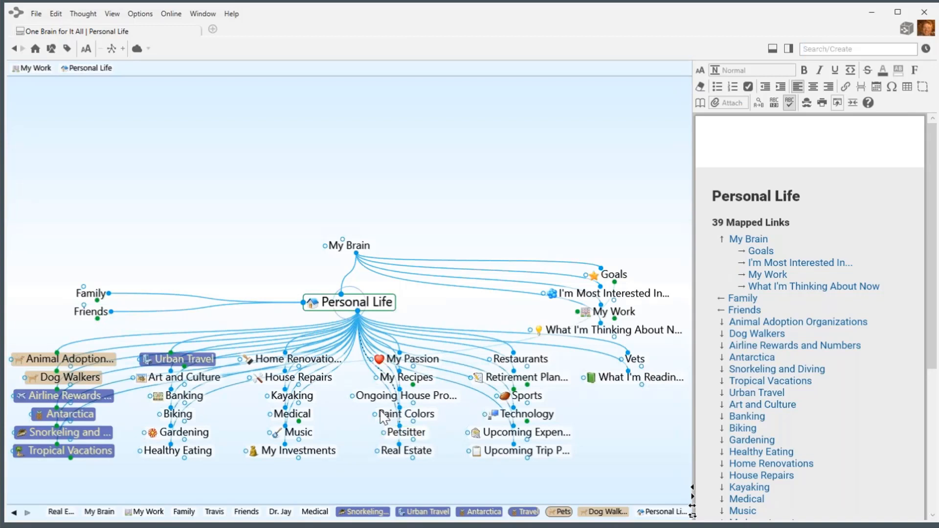
# Select Petsitter and Vets together, set both to Pets, then clear the selection.
pyautogui.keyDown('ctrl'); pyautogui.click(419, 439); pyautogui.keyUp('ctrl')
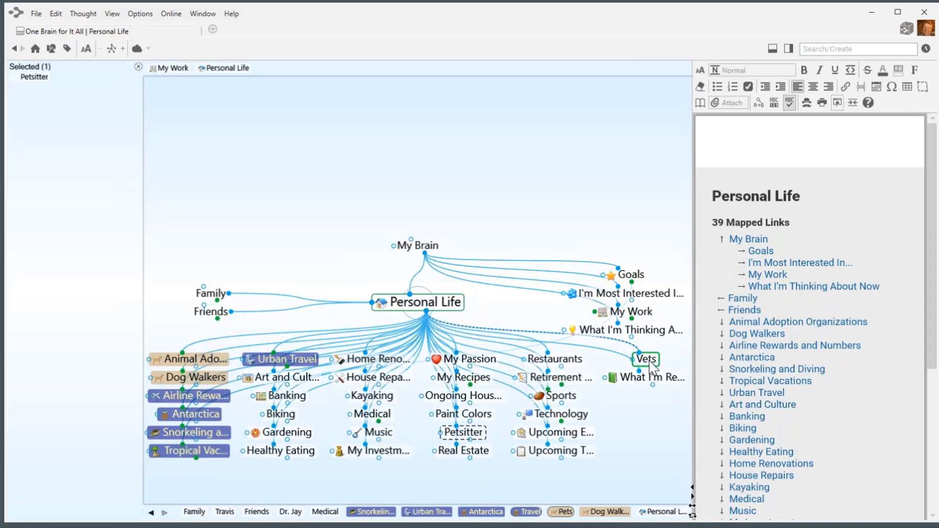
pyautogui.keyDown('ctrl'); pyautogui.click(650, 363); pyautogui.keyUp('ctrl')
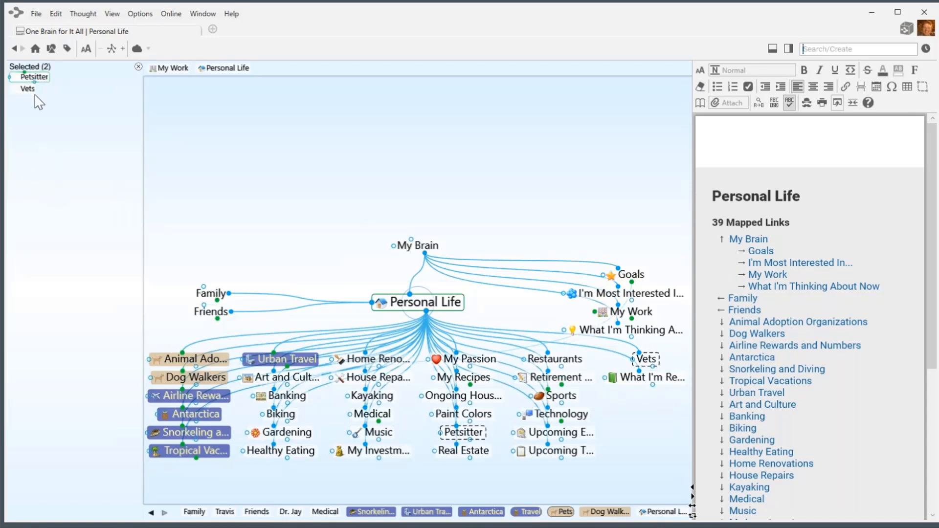
pyautogui.rightClick(45, 145)
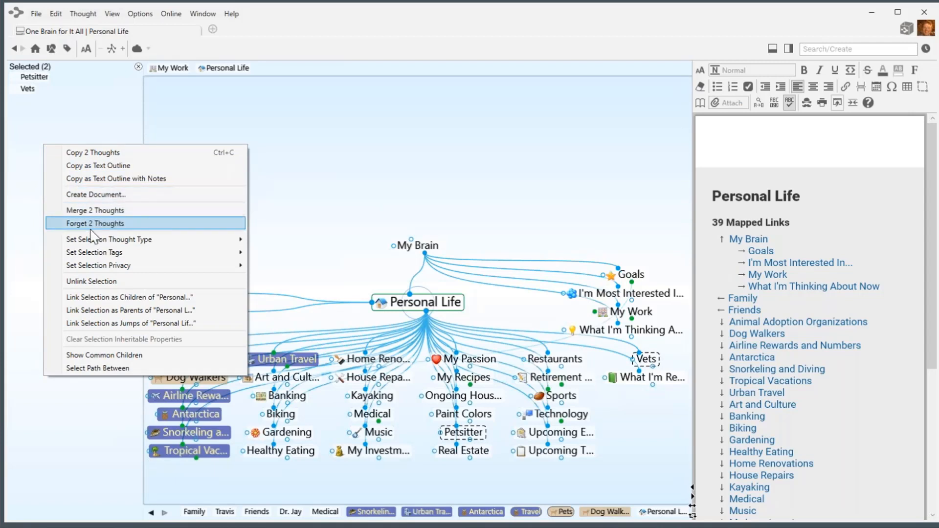
pyautogui.moveTo(142, 245)
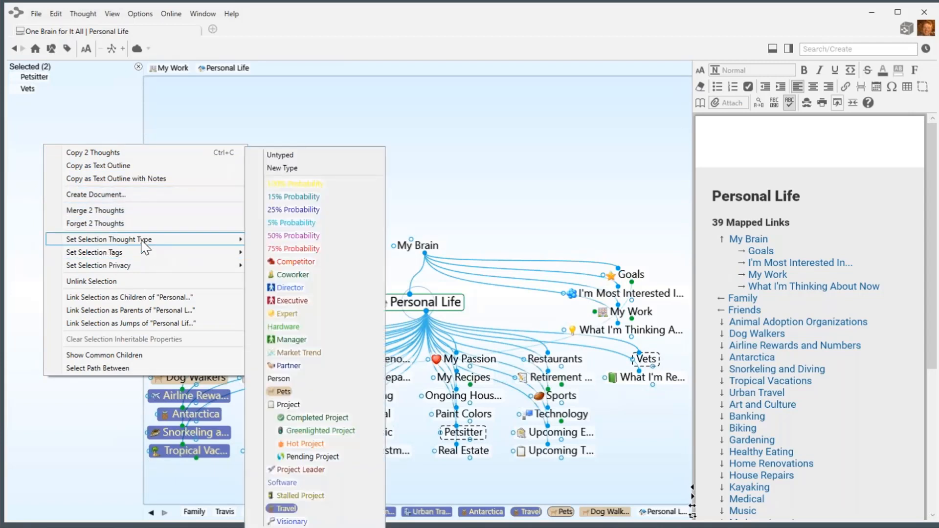
pyautogui.click(284, 393)
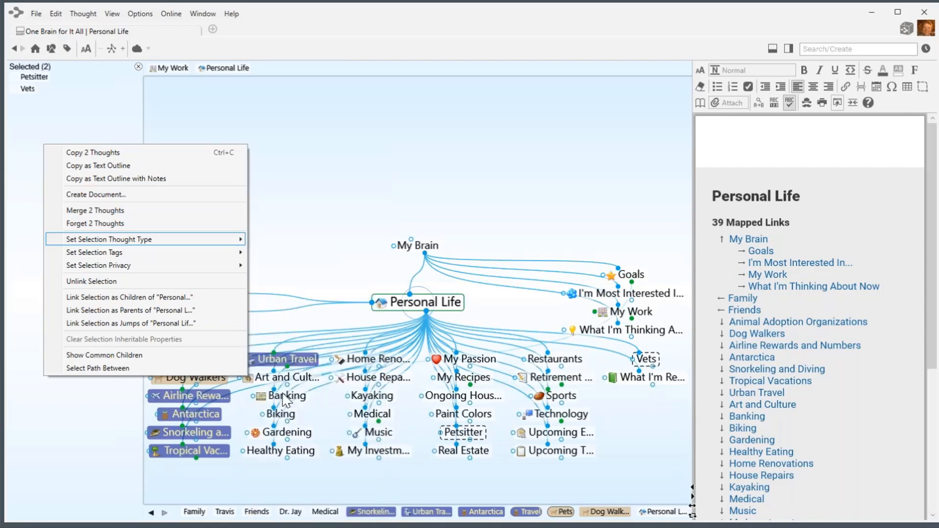
pyautogui.click(139, 67)
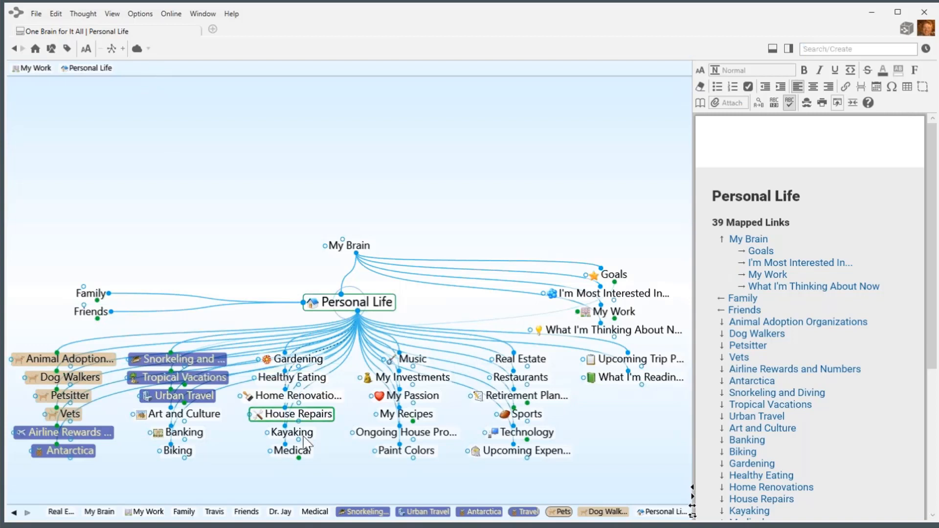
# Multi-select House Repairs, Home Renovations, Ongoing House Projects and Real Estate.
pyautogui.keyDown('ctrl'); pyautogui.click(327, 415); pyautogui.keyUp('ctrl')
pyautogui.keyDown('ctrl'); pyautogui.click(376, 397); pyautogui.keyUp('ctrl')
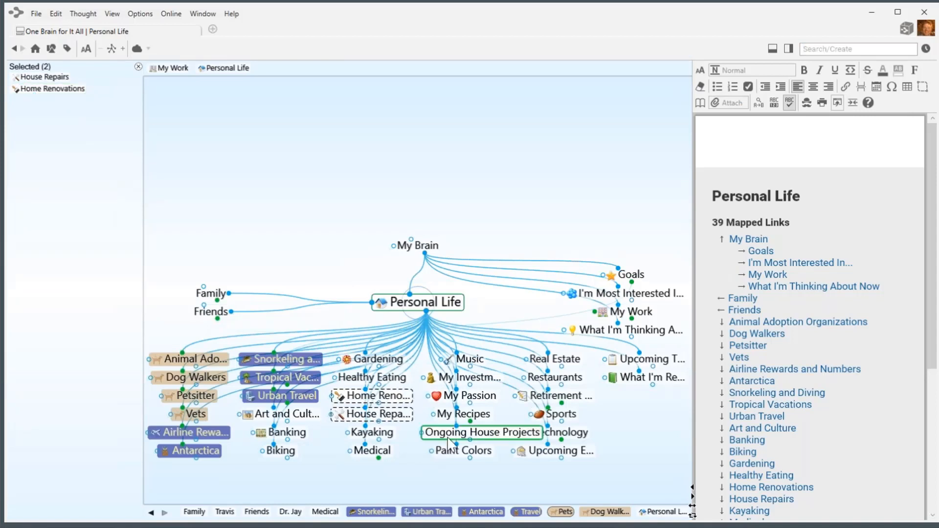
pyautogui.keyDown('ctrl'); pyautogui.click(479, 440); pyautogui.keyUp('ctrl')
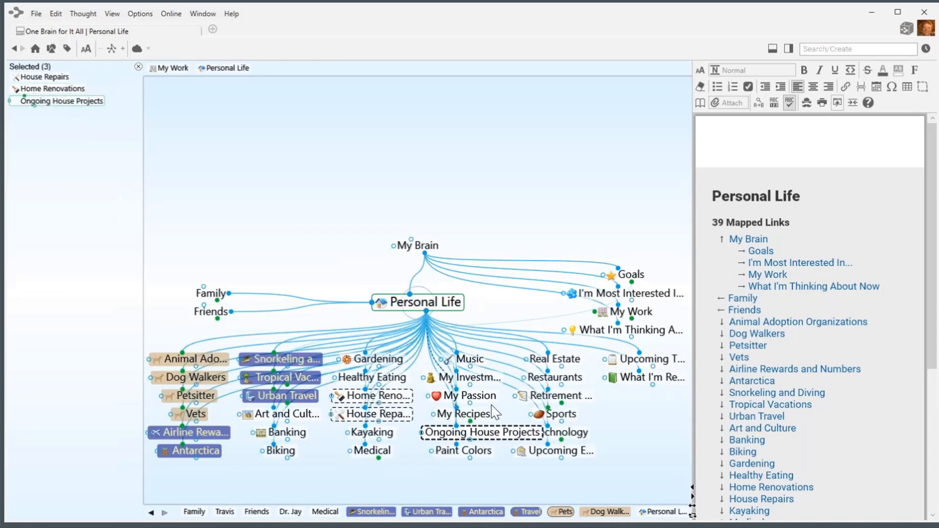
pyautogui.keyDown('ctrl'); pyautogui.click(576, 363); pyautogui.keyUp('ctrl')
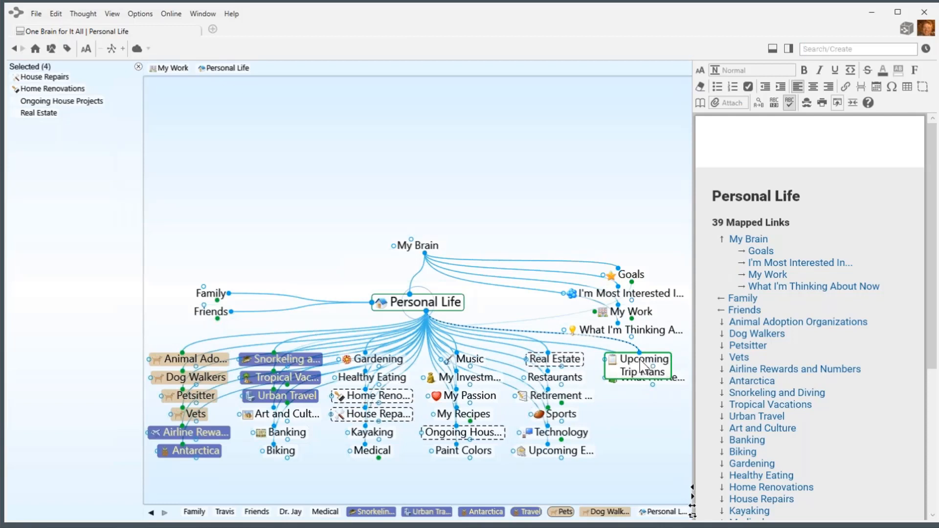
# Set Upcoming Trip Plans' thought type to Travel so it turns blue.
pyautogui.rightClick(642, 366)
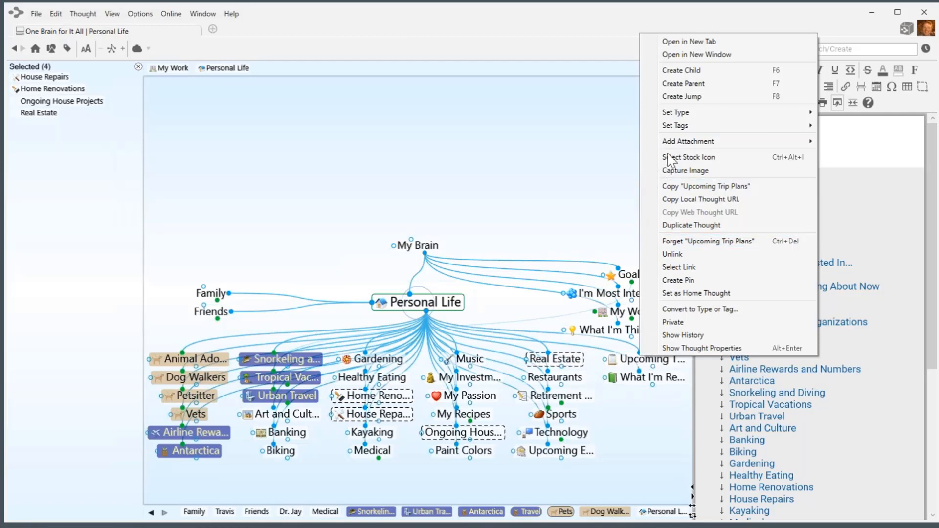
pyautogui.moveTo(756, 114)
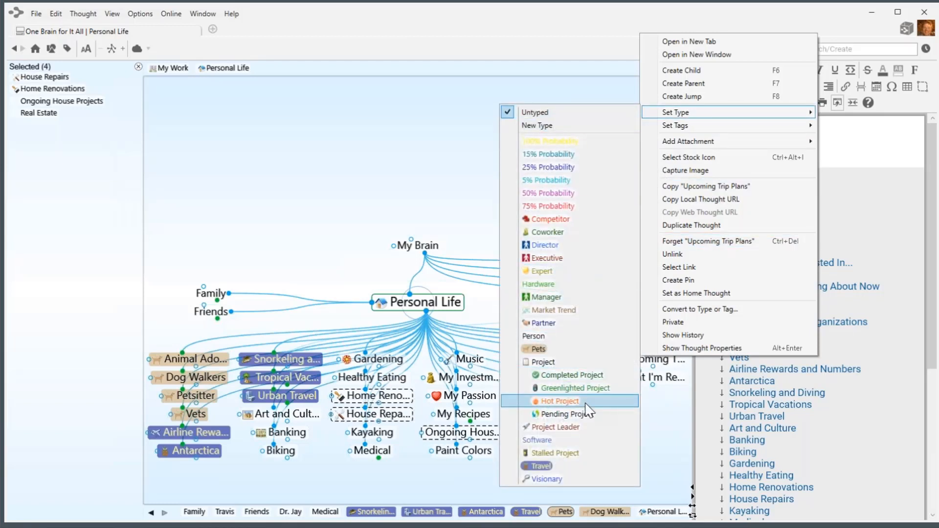
pyautogui.click(542, 467)
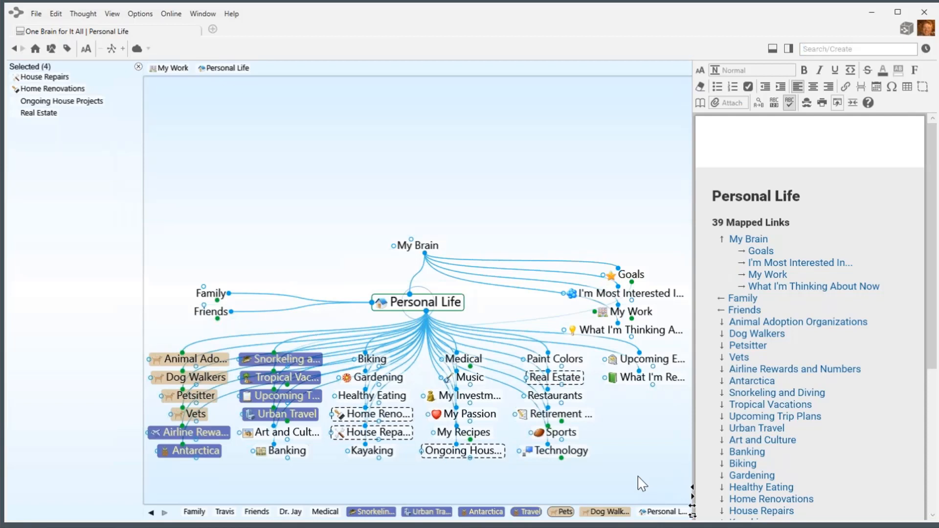
pyautogui.rightClick(112, 183)
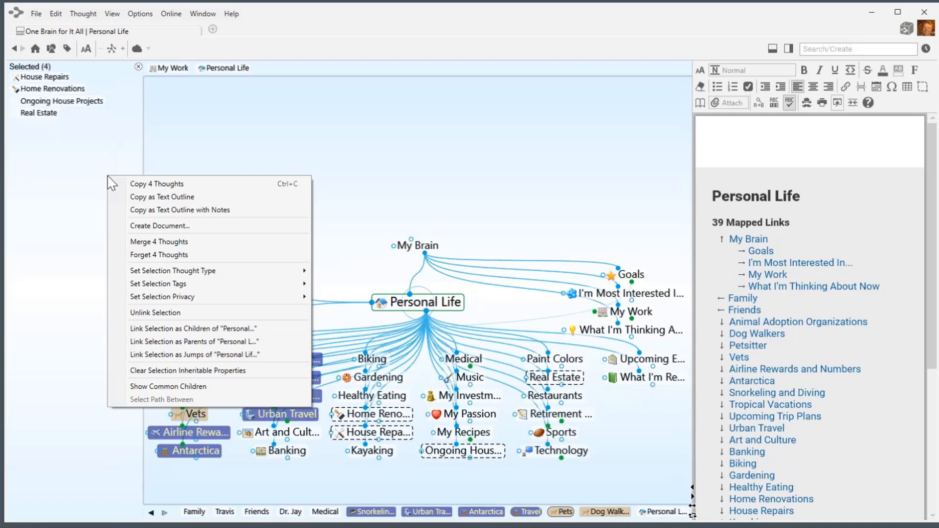
pyautogui.click(74, 149)
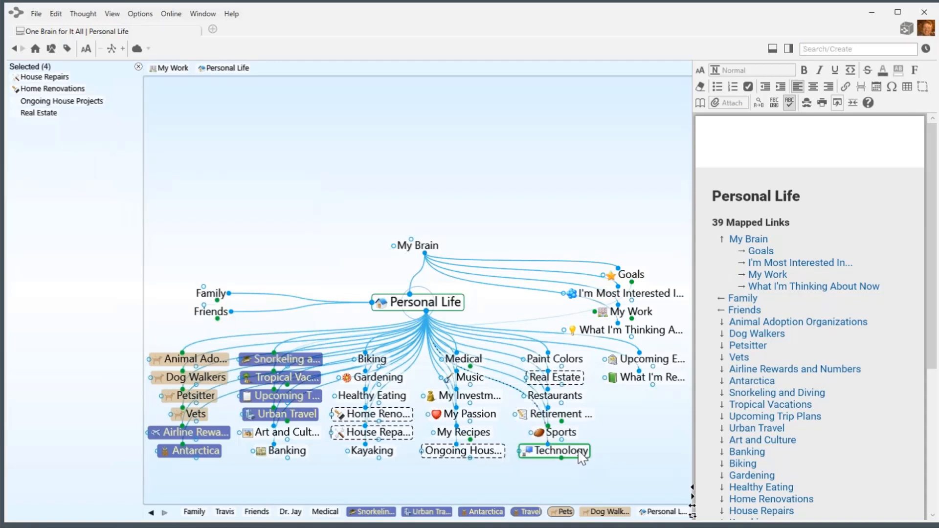
pyautogui.keyDown('ctrl'); pyautogui.click(582, 456); pyautogui.keyUp('ctrl')
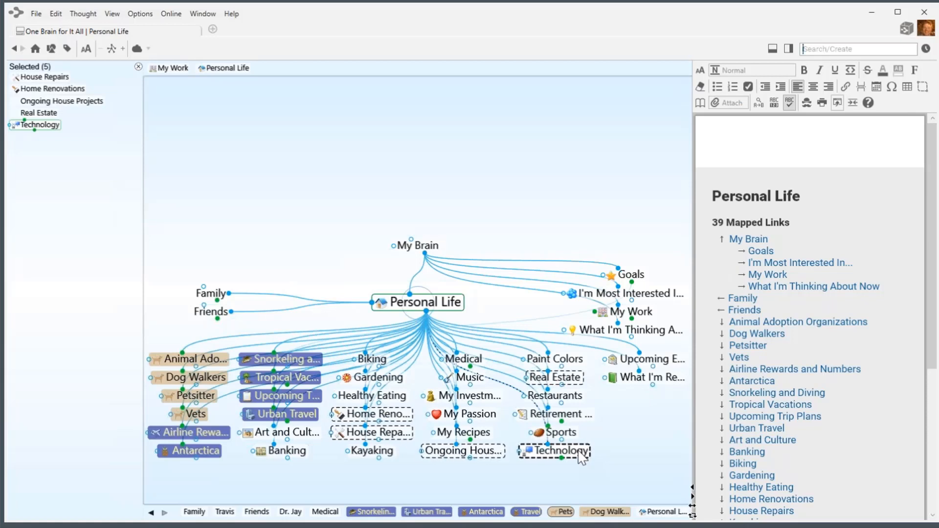
pyautogui.keyDown('ctrl'); pyautogui.click(580, 455); pyautogui.keyUp('ctrl')
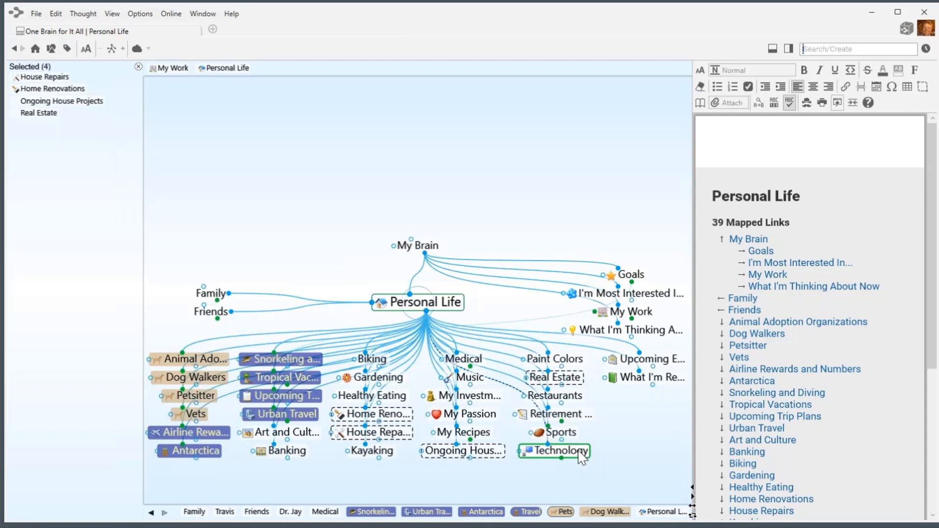
# Give the four selected house thoughts a new thought type named 'House'.
pyautogui.rightClick(61, 181)
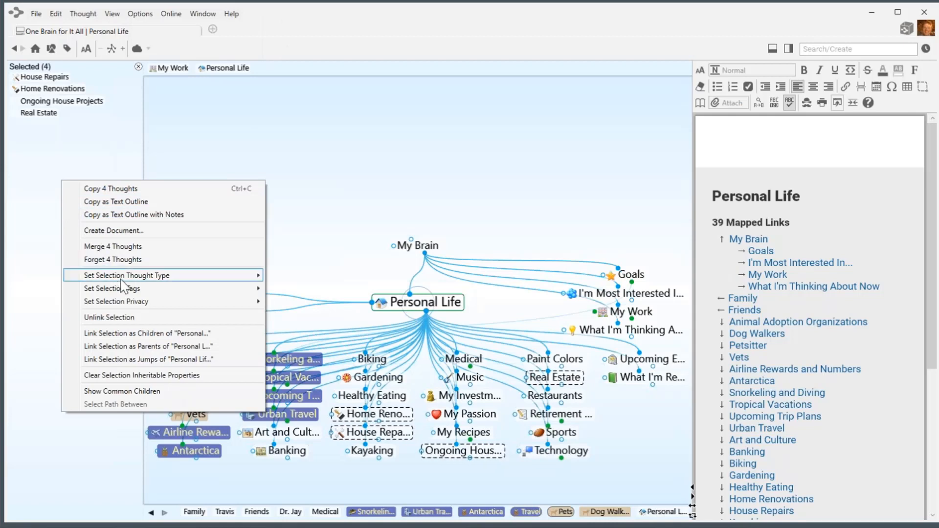
pyautogui.moveTo(121, 281)
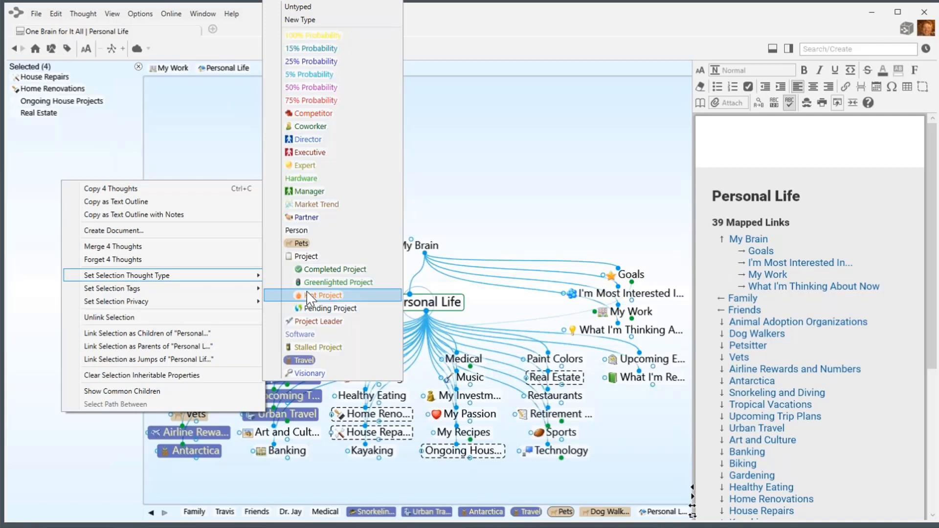
pyautogui.click(317, 19)
pyautogui.write('H')
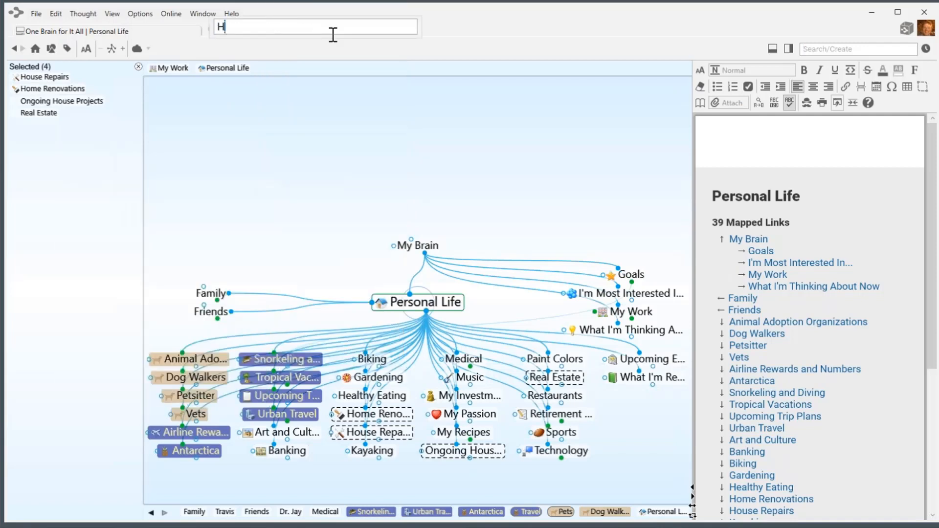
pyautogui.write('ouse')
pyautogui.press('Return')
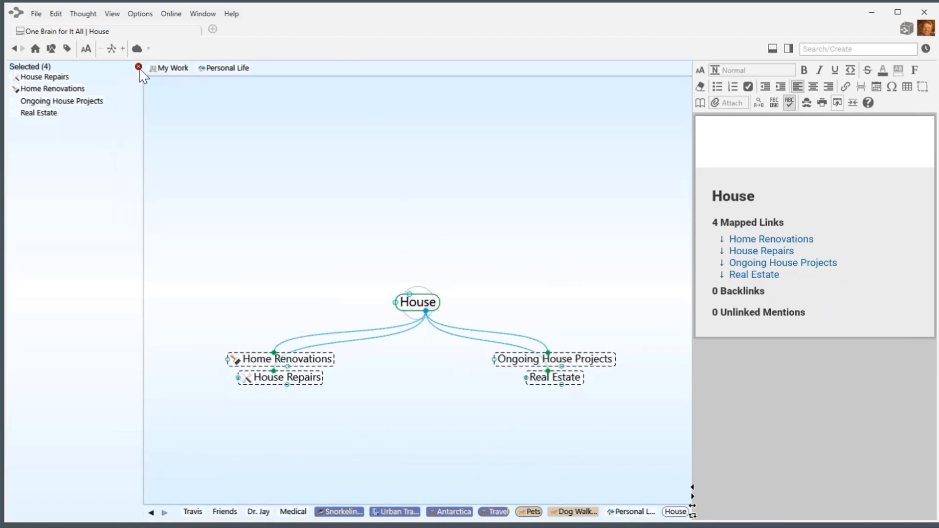
# Give the House type the heart-house stock icon from the Suggestions list.
pyautogui.click(139, 67)
pyautogui.rightClick(360, 306)
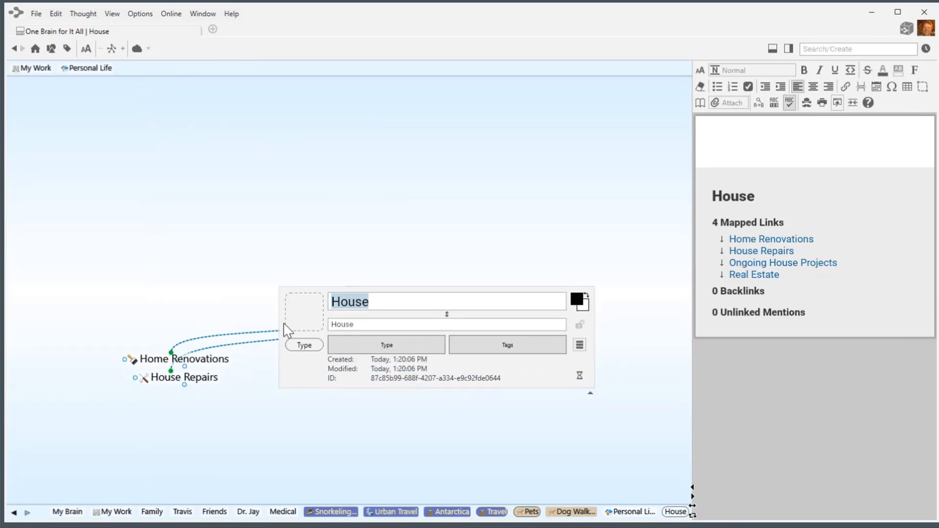
pyautogui.click(302, 320)
pyautogui.click(328, 341)
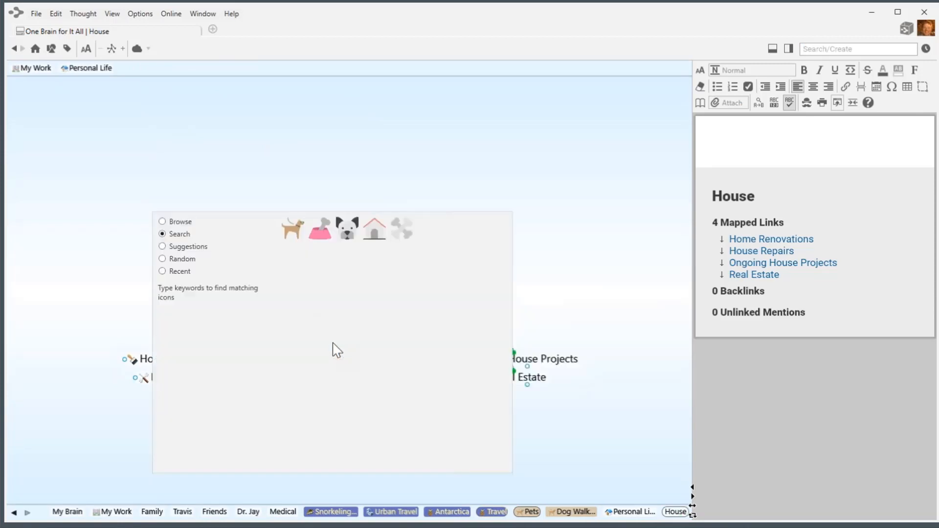
pyautogui.doubleClick(163, 287)
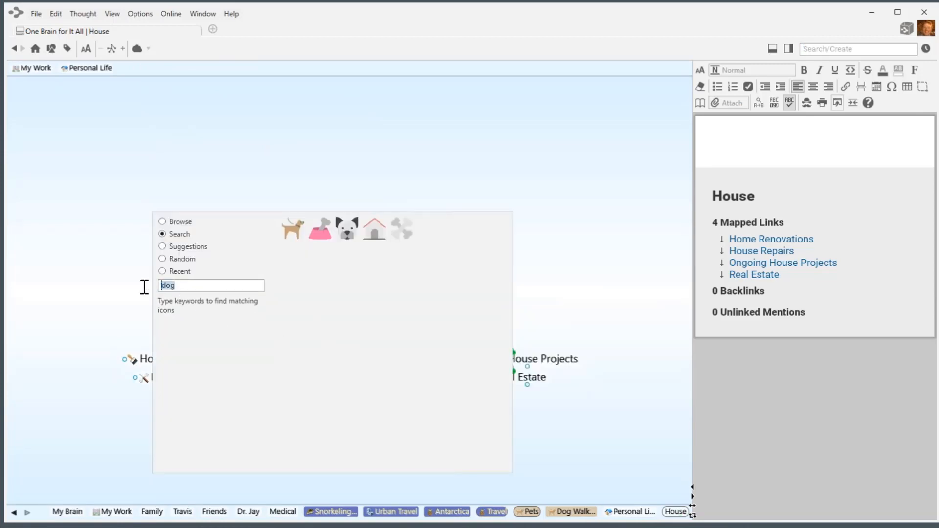
pyautogui.click(163, 222)
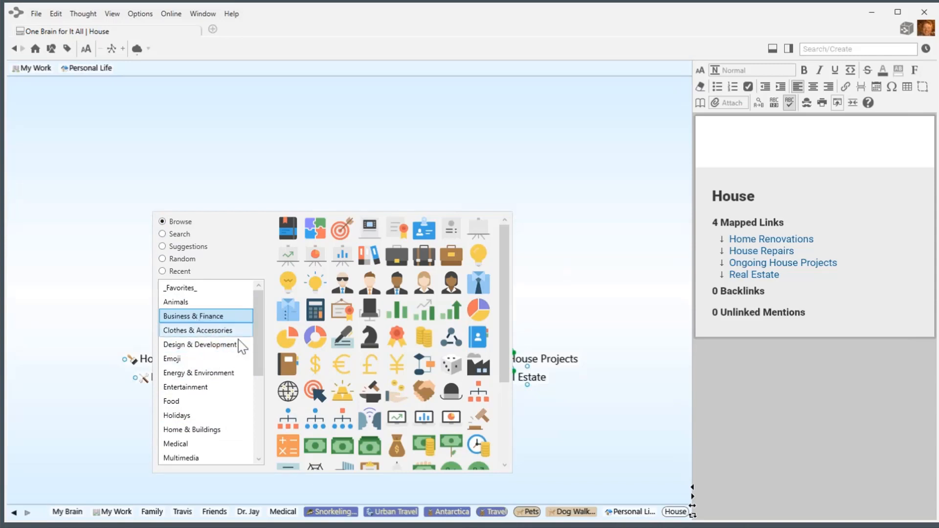
pyautogui.scroll(-2, 241, 357)
pyautogui.scroll(-2, 203, 443)
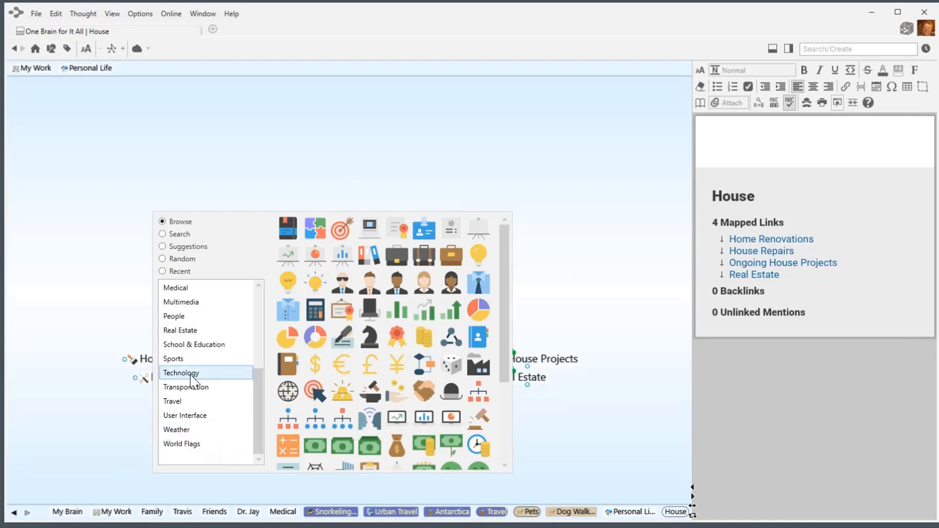
pyautogui.click(180, 332)
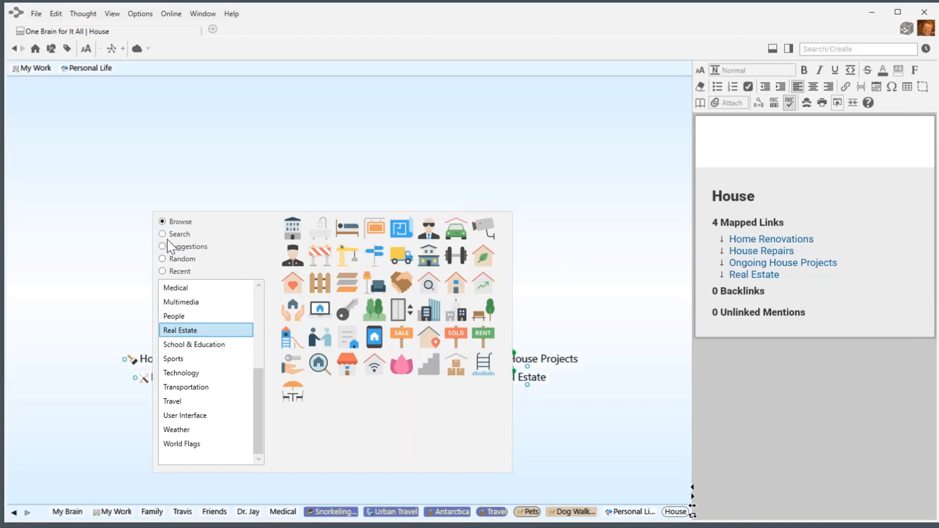
pyautogui.click(163, 247)
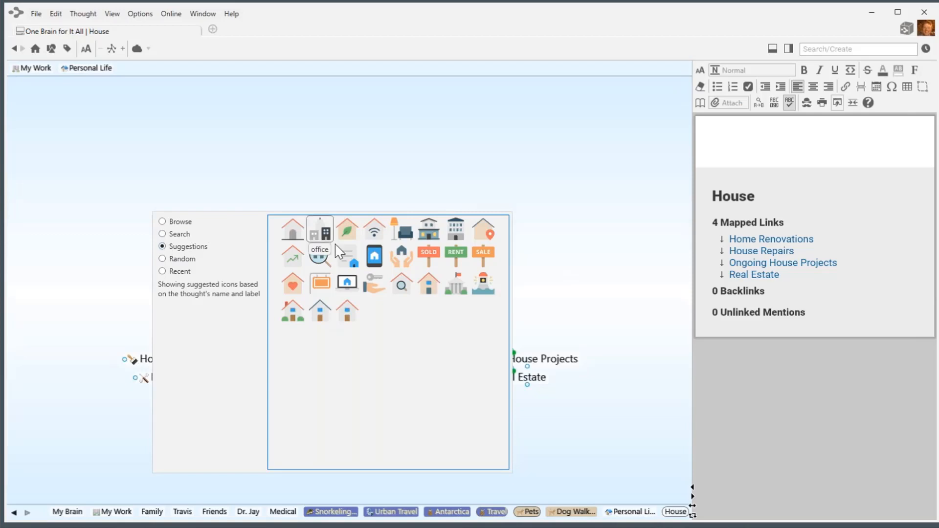
pyautogui.click(293, 283)
# Colour the House type light pink.
pyautogui.click(353, 304)
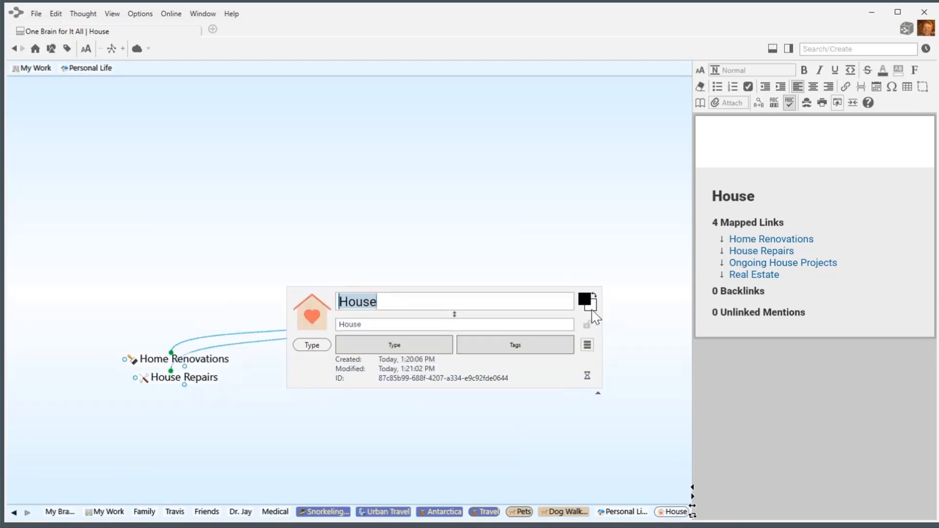
pyautogui.click(591, 306)
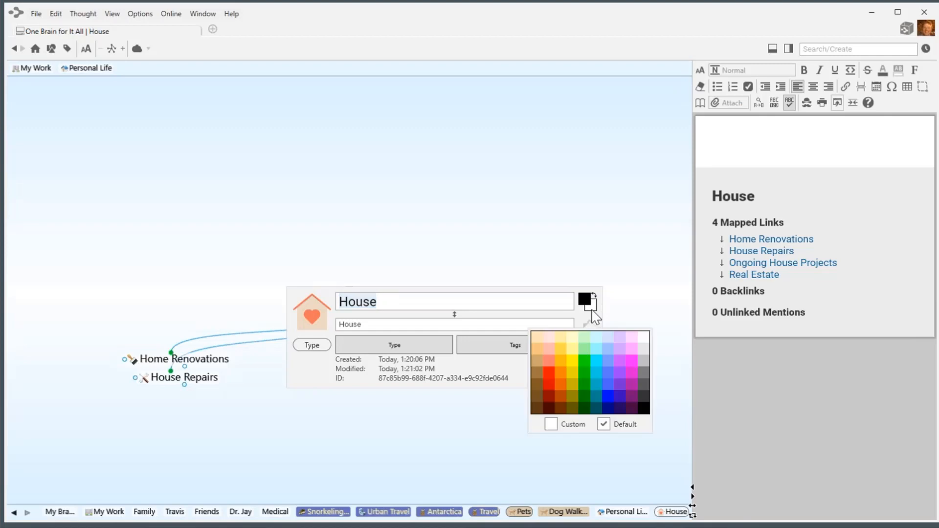
pyautogui.click(548, 339)
pyautogui.click(471, 235)
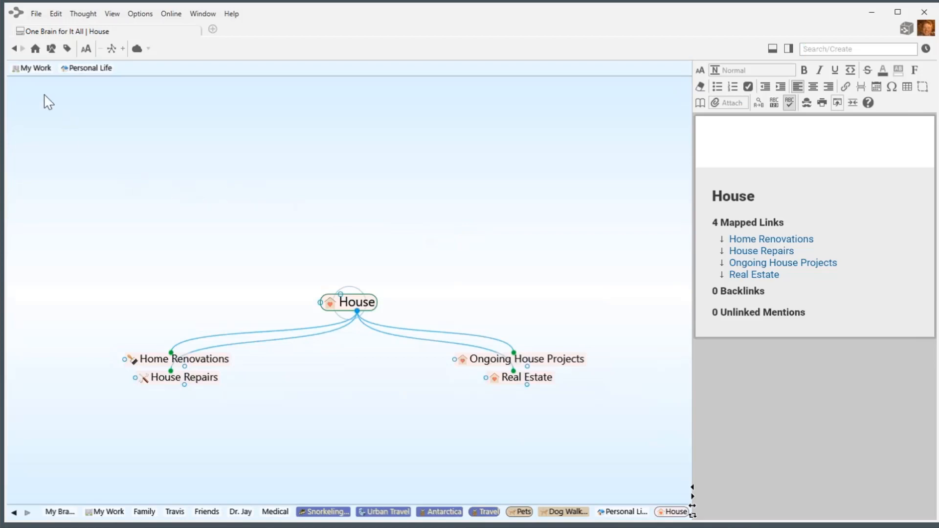
# On Personal Life, multi-select Art and Culture, Biking, Gardening, My Passion, Music, Kayaking, Sports, Technology and What I'm Reading Now.
pyautogui.click(86, 68)
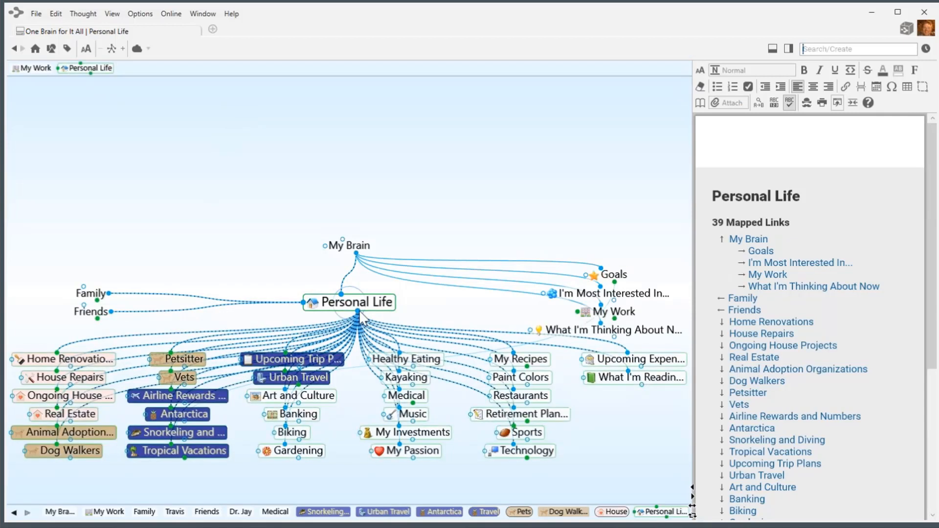
pyautogui.keyDown('ctrl'); pyautogui.click(322, 405); pyautogui.keyUp('ctrl')
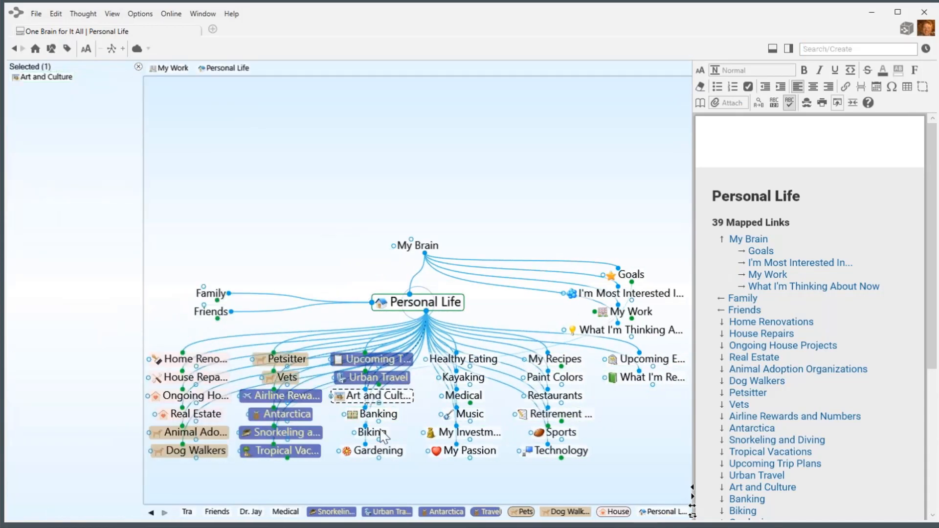
pyautogui.keyDown('ctrl'); pyautogui.click(372, 432); pyautogui.keyUp('ctrl')
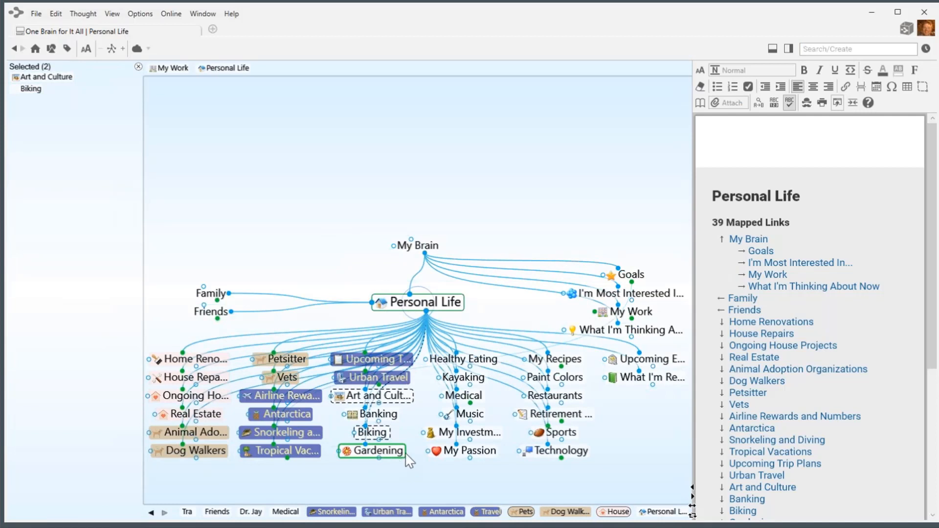
pyautogui.keyDown('ctrl'); pyautogui.click(406, 454); pyautogui.keyUp('ctrl')
pyautogui.keyDown('ctrl'); pyautogui.click(470, 450); pyautogui.keyUp('ctrl')
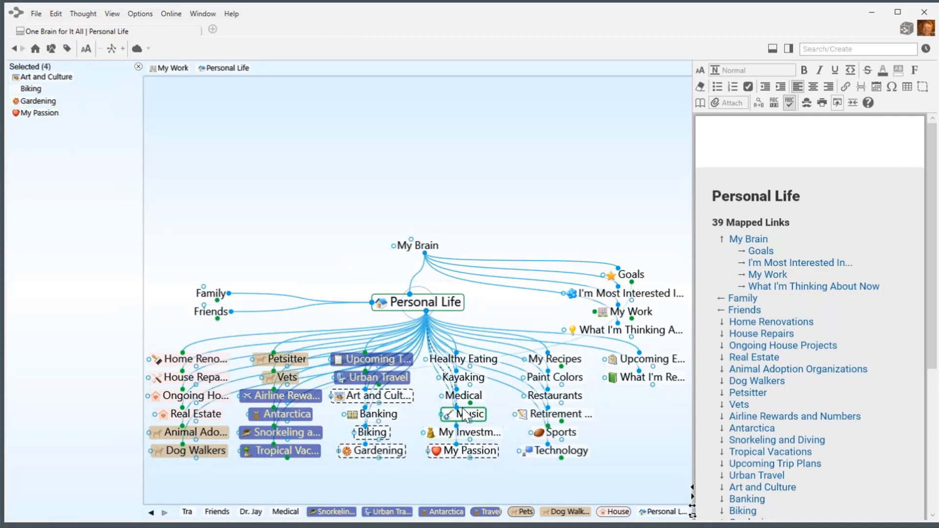
pyautogui.keyDown('ctrl'); pyautogui.click(477, 419); pyautogui.keyUp('ctrl')
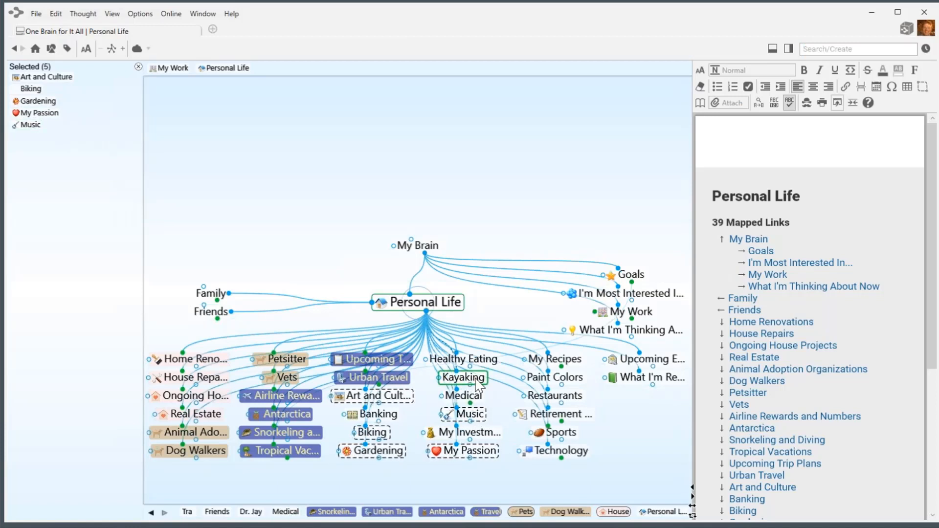
pyautogui.keyDown('ctrl'); pyautogui.click(477, 385); pyautogui.keyUp('ctrl')
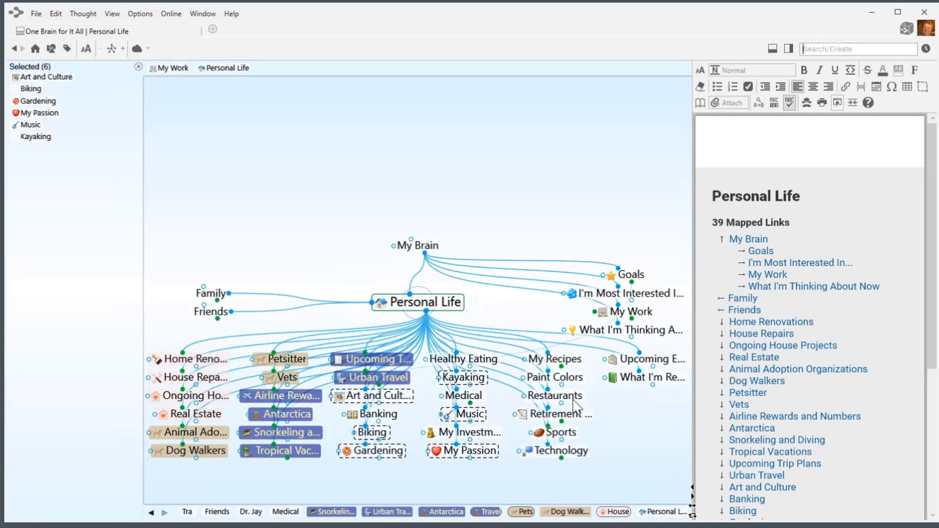
pyautogui.keyDown('ctrl'); pyautogui.click(572, 437); pyautogui.keyUp('ctrl')
pyautogui.keyDown('ctrl'); pyautogui.click(560, 450); pyautogui.keyUp('ctrl')
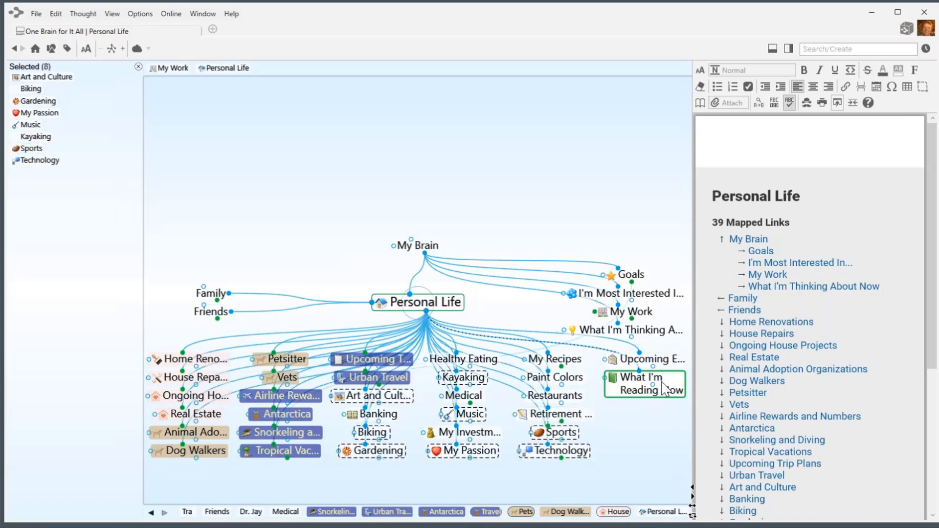
pyautogui.keyDown('ctrl'); pyautogui.click(646, 390); pyautogui.keyUp('ctrl')
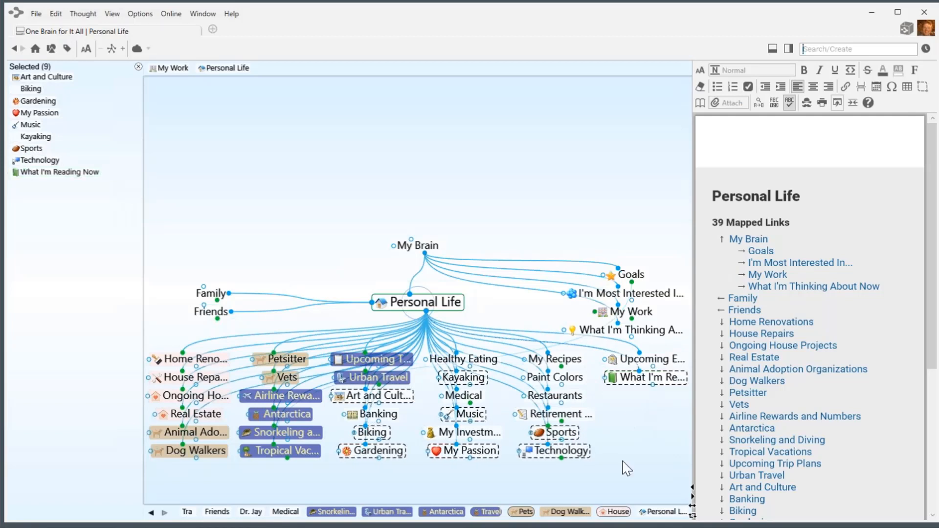
# Assign the nine selected hobby thoughts a new thought type named 'Hobbies'.
pyautogui.rightClick(93, 234)
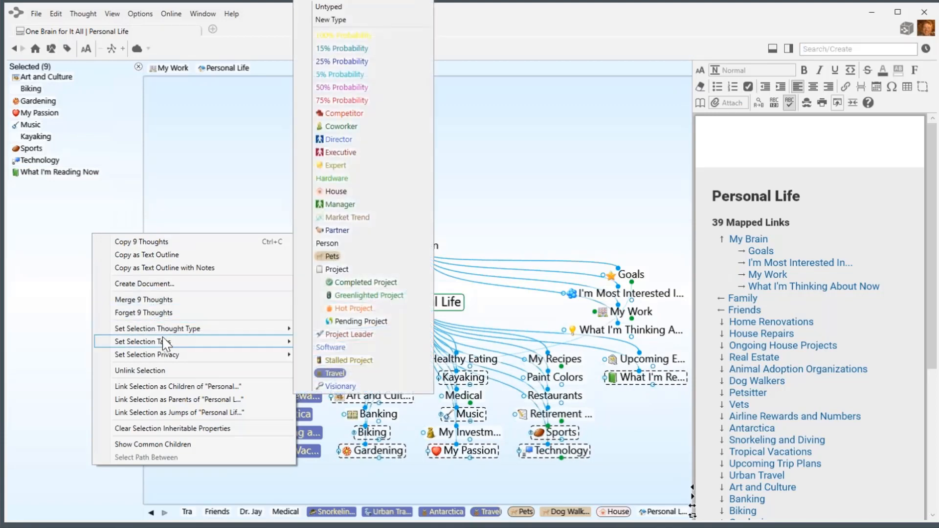
pyautogui.moveTo(243, 337)
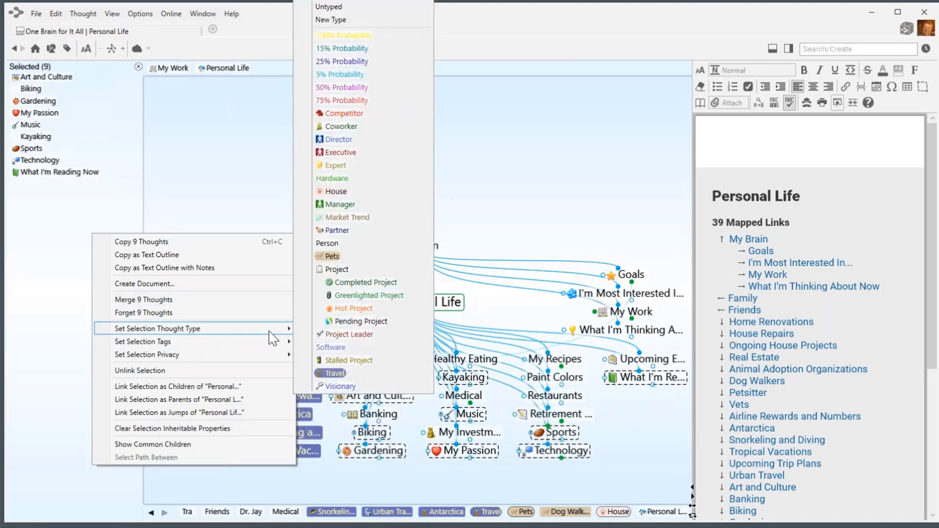
pyautogui.click(343, 20)
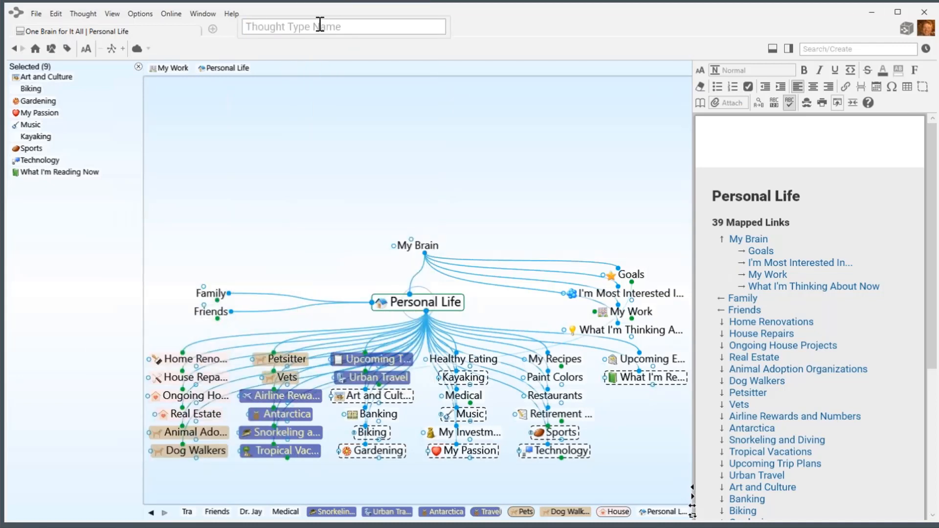
pyautogui.write('Hobbies')
pyautogui.press('Return')
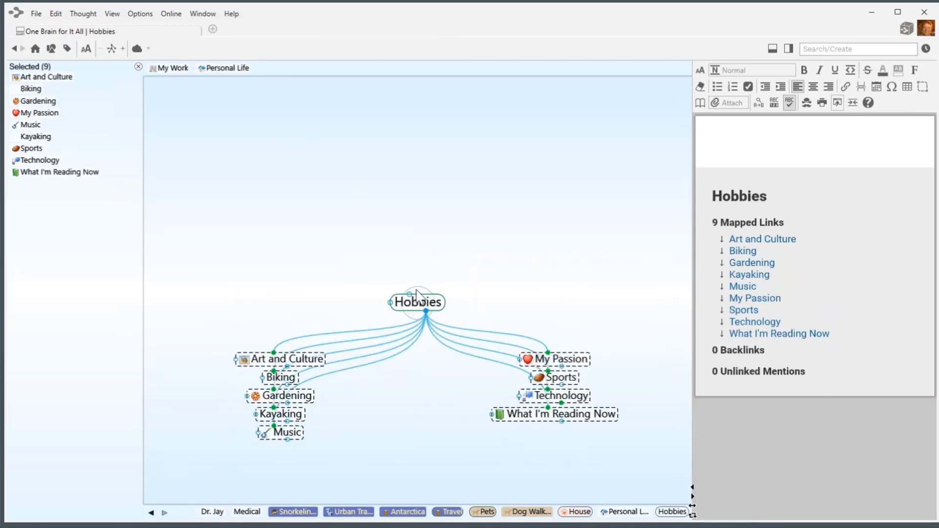
# Give the Hobbies type pale yellow text on a dark green background, then return to Personal Life.
pyautogui.moveTo(434, 310)
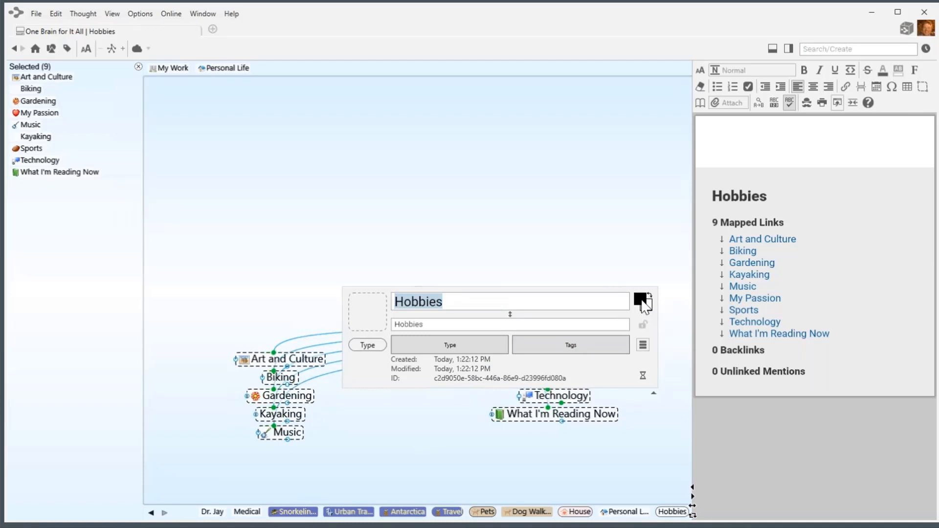
pyautogui.click(642, 301)
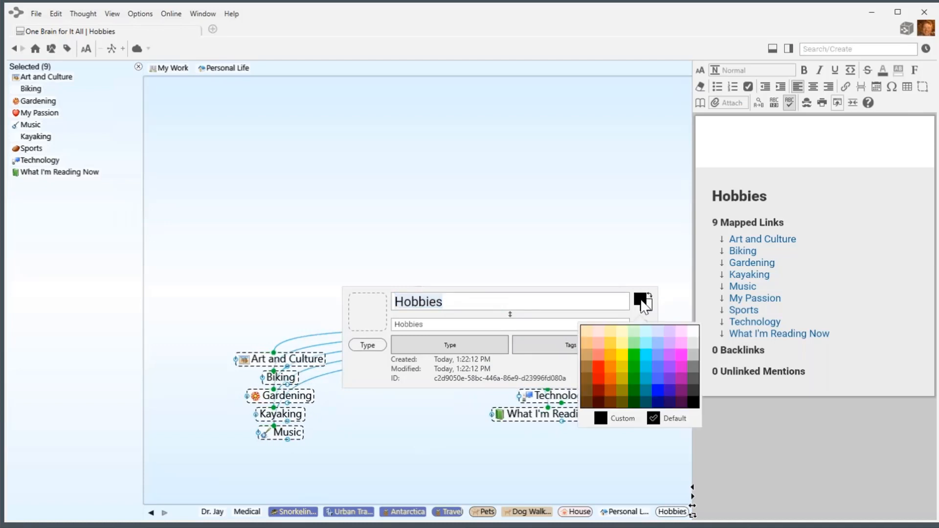
pyautogui.click(623, 333)
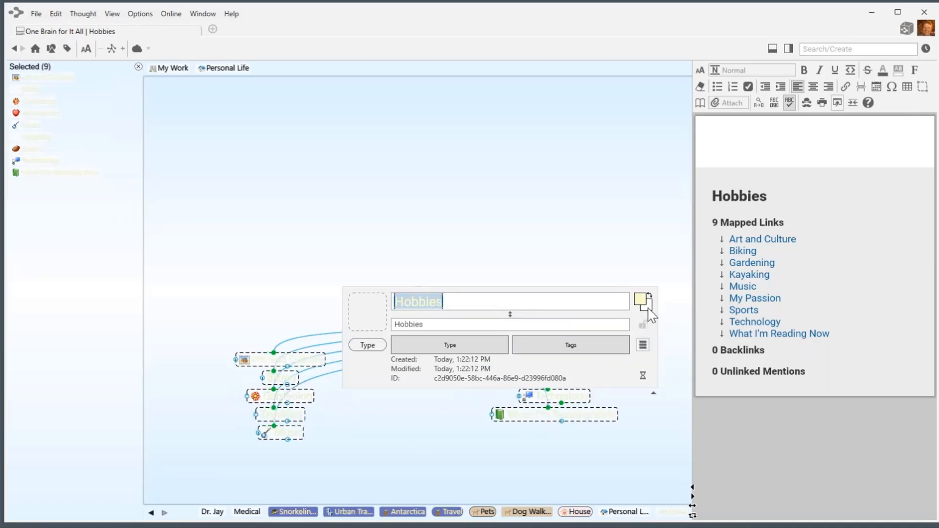
pyautogui.click(649, 309)
pyautogui.click(640, 408)
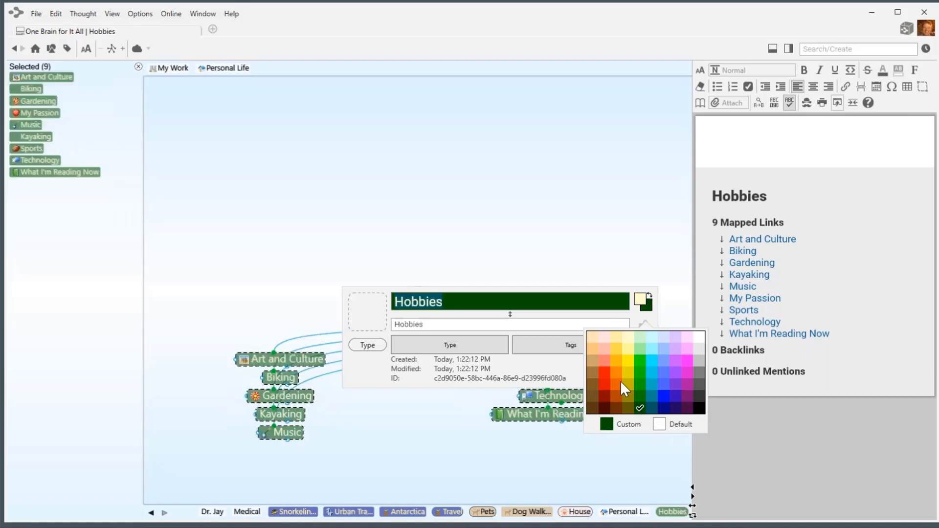
pyautogui.click(447, 242)
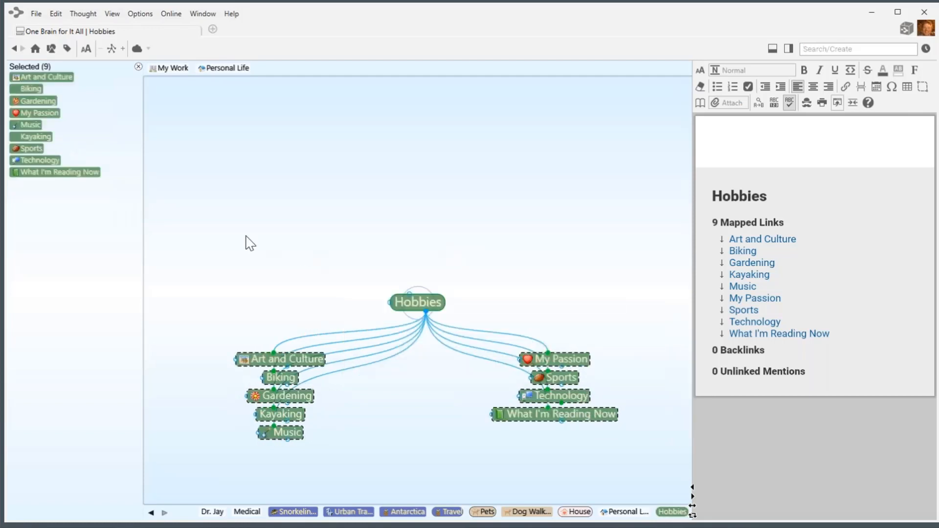
pyautogui.click(140, 69)
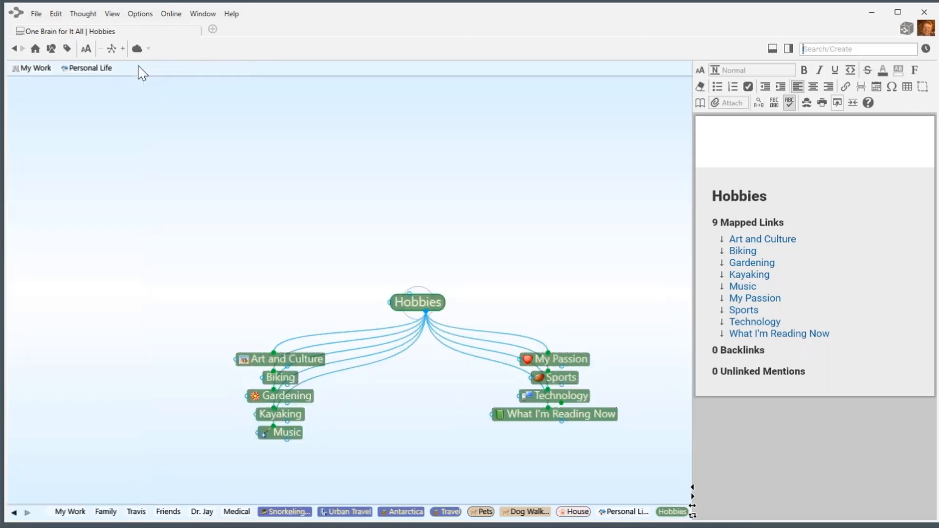
pyautogui.click(90, 69)
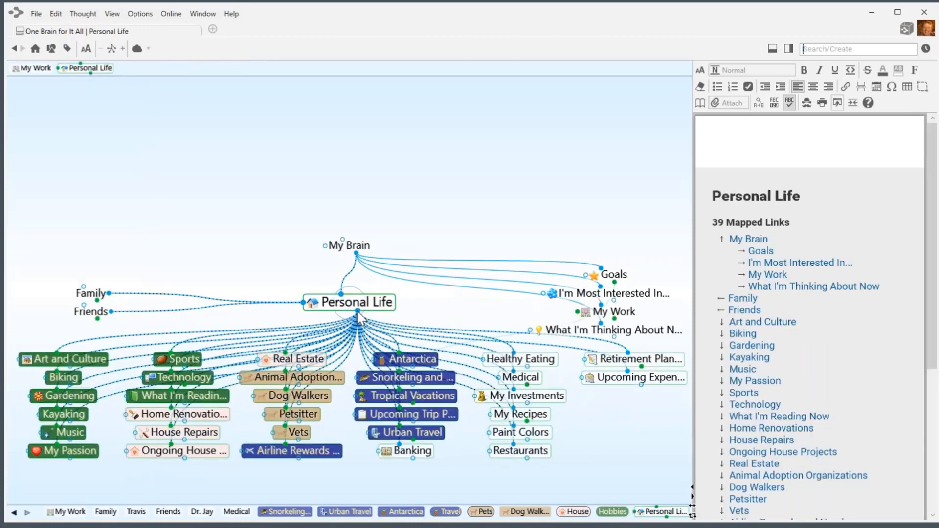
# Add a child thought 'Finance' under Personal Life and make it central.
pyautogui.moveTo(358, 312); pyautogui.dragTo(606, 466)
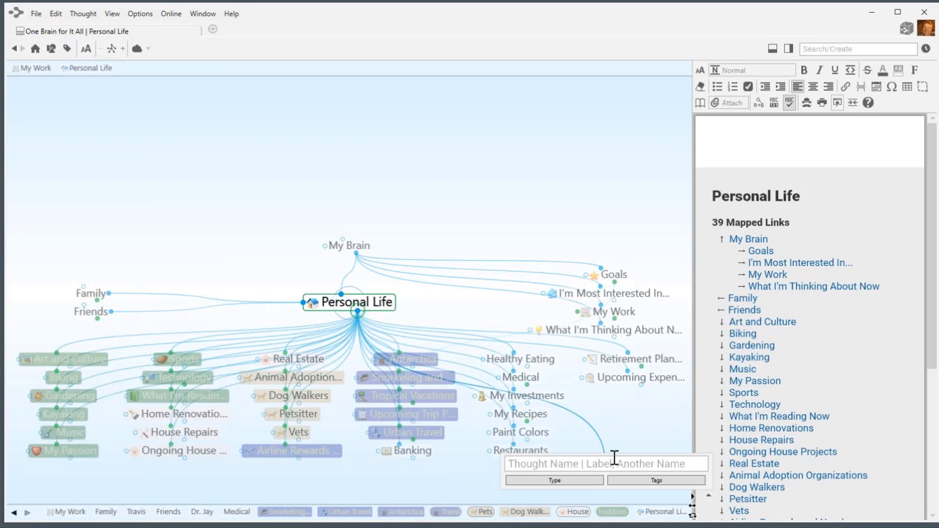
pyautogui.write('F')
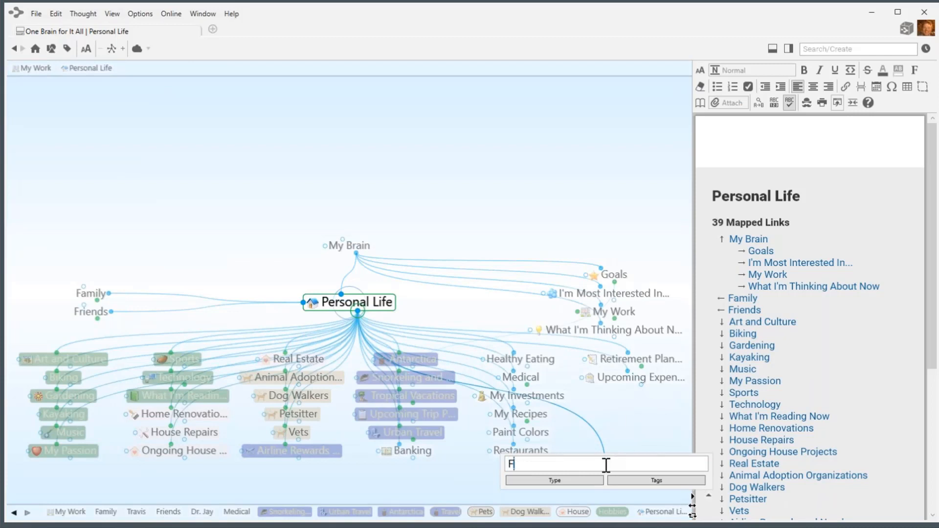
pyautogui.write('inanc')
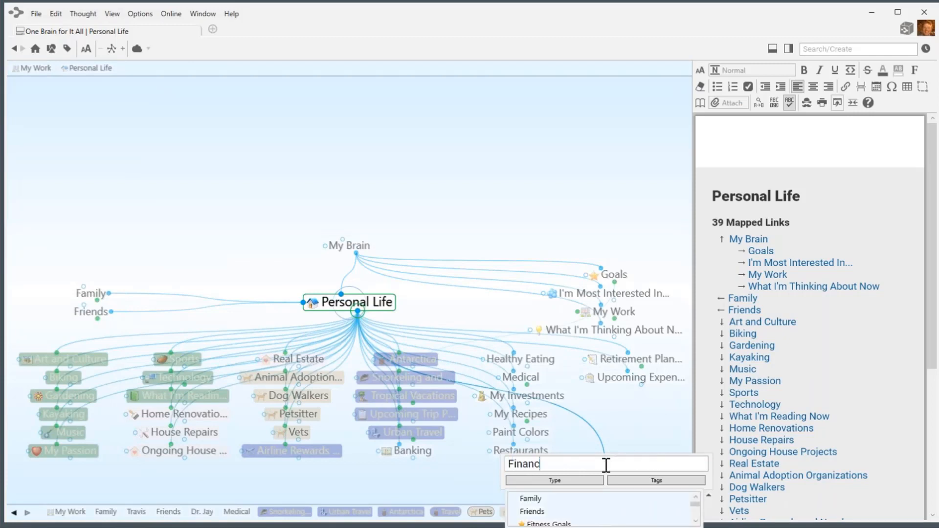
pyautogui.write('e')
pyautogui.press('Return')
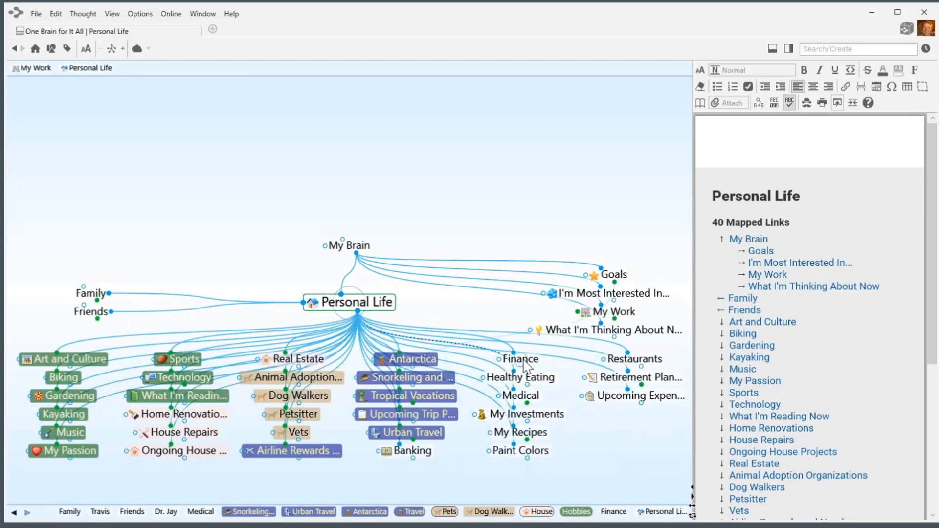
pyautogui.click(525, 361)
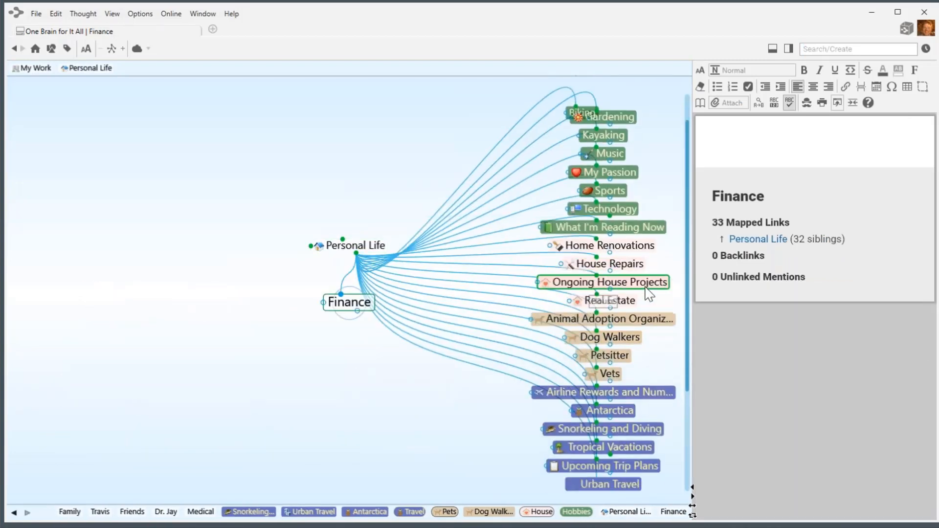
# Move Banking, Medical, My Investments, Retirement Planning and Upcoming Expenses and Bills under Finance.
pyautogui.scroll(-5, 648, 294)
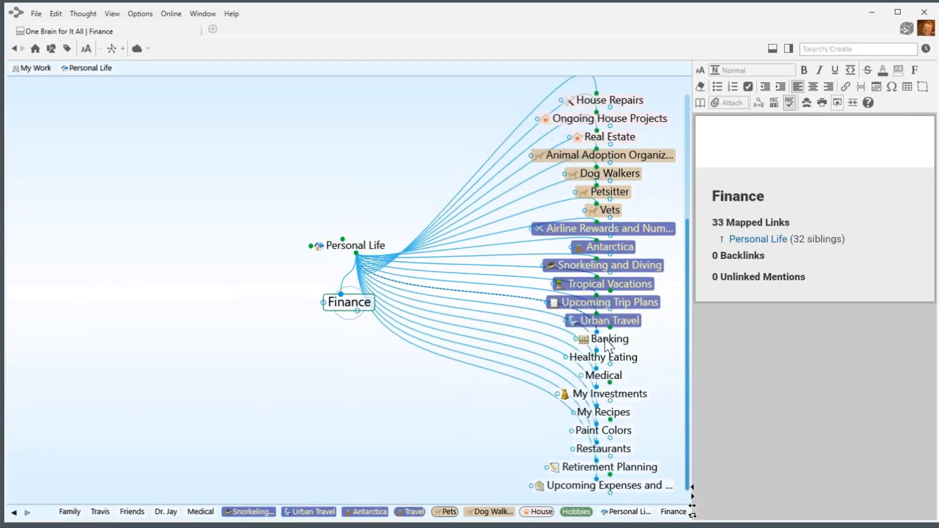
pyautogui.moveTo(606, 343); pyautogui.dragTo(348, 401)
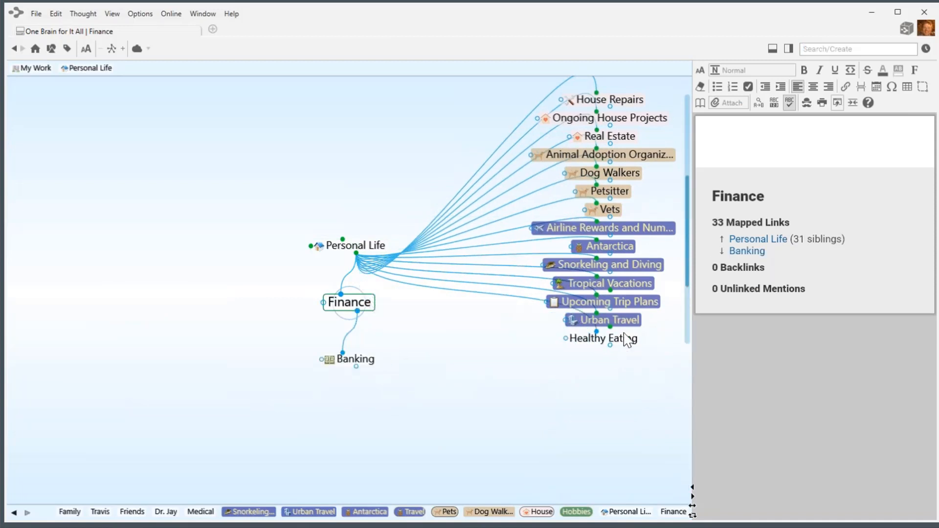
pyautogui.scroll(-4, 623, 298)
pyautogui.moveTo(610, 228); pyautogui.dragTo(408, 420)
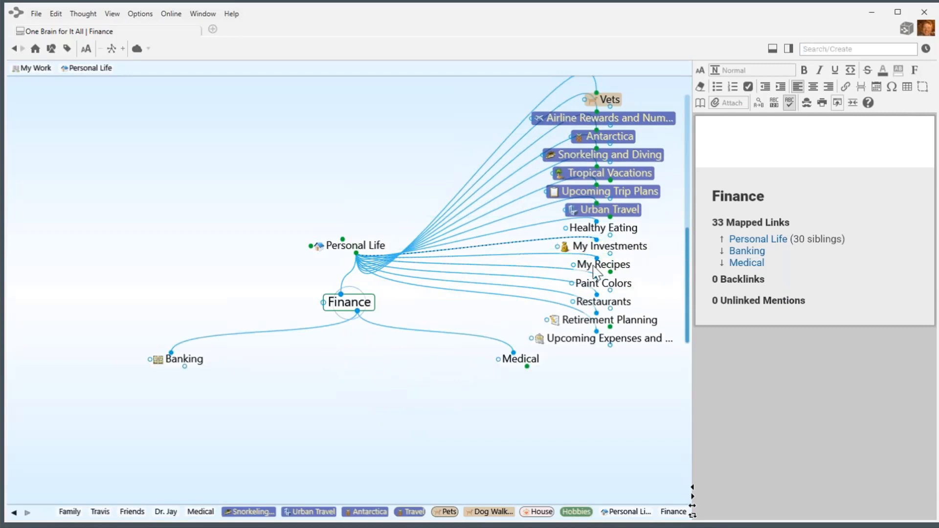
pyautogui.moveTo(602, 247); pyautogui.dragTo(324, 433)
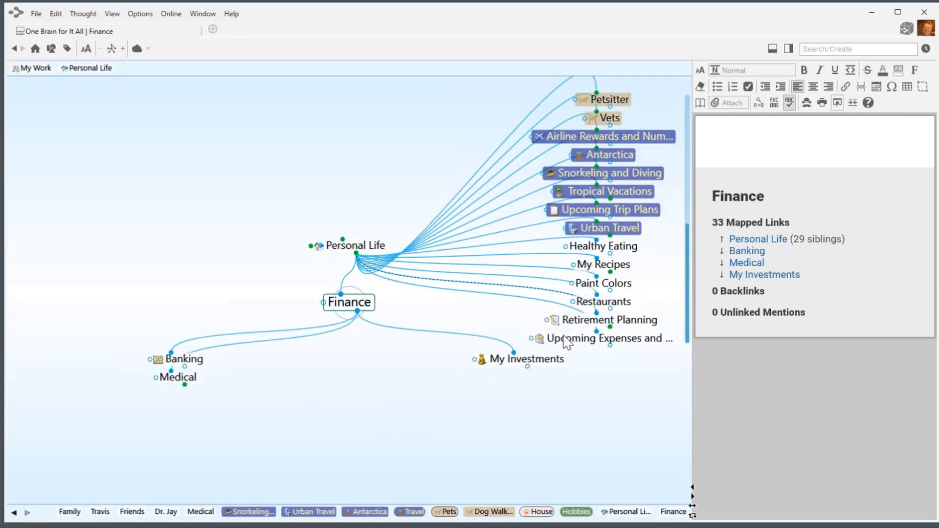
pyautogui.moveTo(564, 327); pyautogui.dragTo(523, 381)
pyautogui.moveTo(587, 339); pyautogui.dragTo(307, 441)
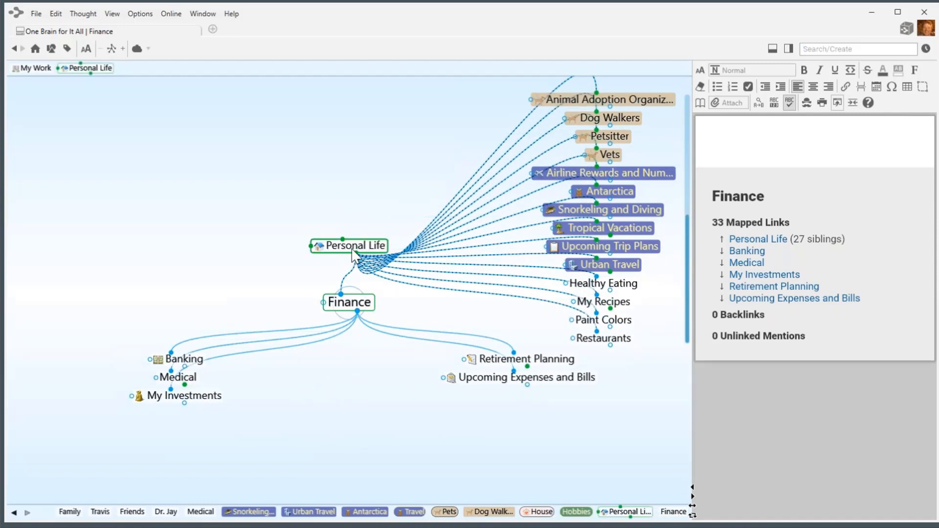
# Convert the Finance thought into a thought type.
pyautogui.rightClick(357, 310)
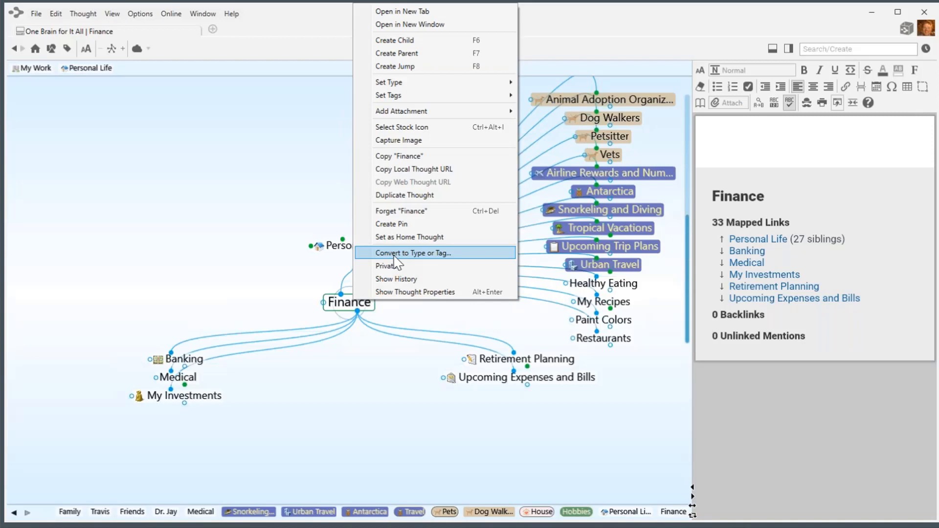
pyautogui.click(395, 254)
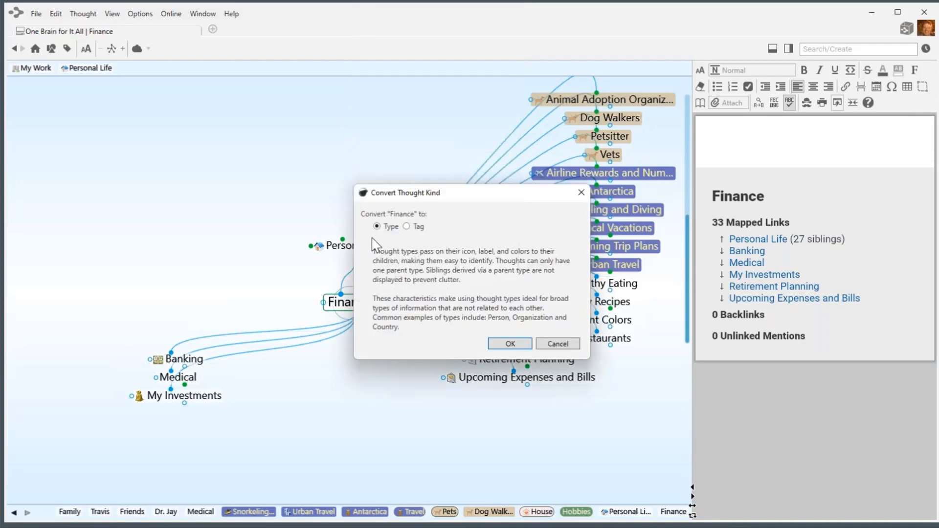
pyautogui.click(511, 344)
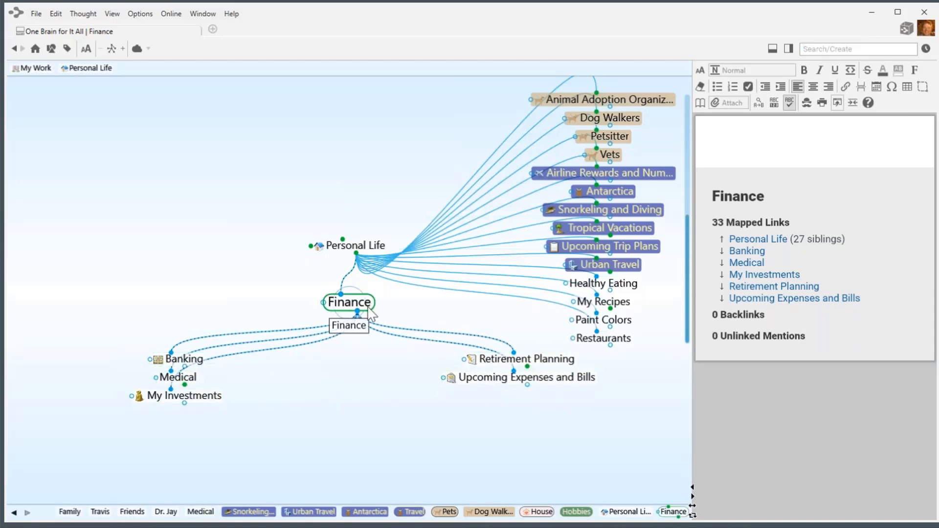
# Give Finance a cash (banknote) stock icon.
pyautogui.click(345, 304)
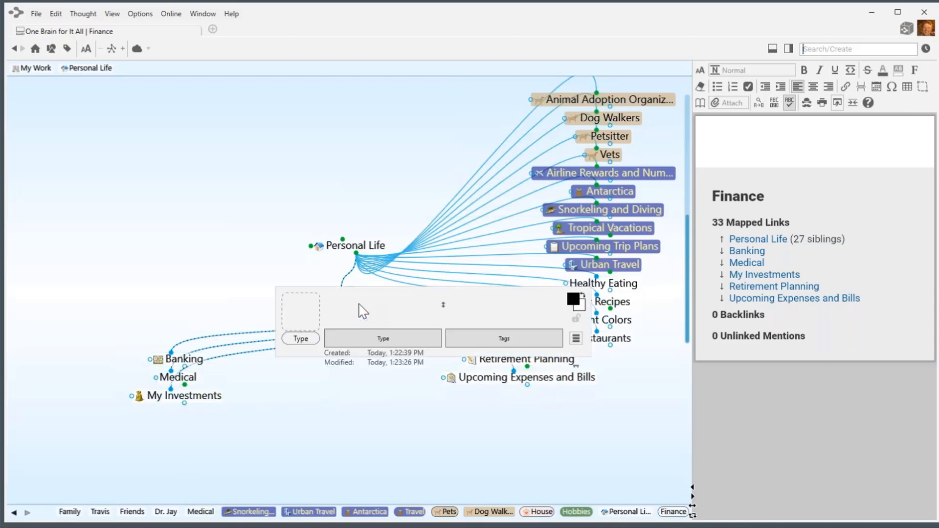
pyautogui.click(307, 324)
pyautogui.click(333, 341)
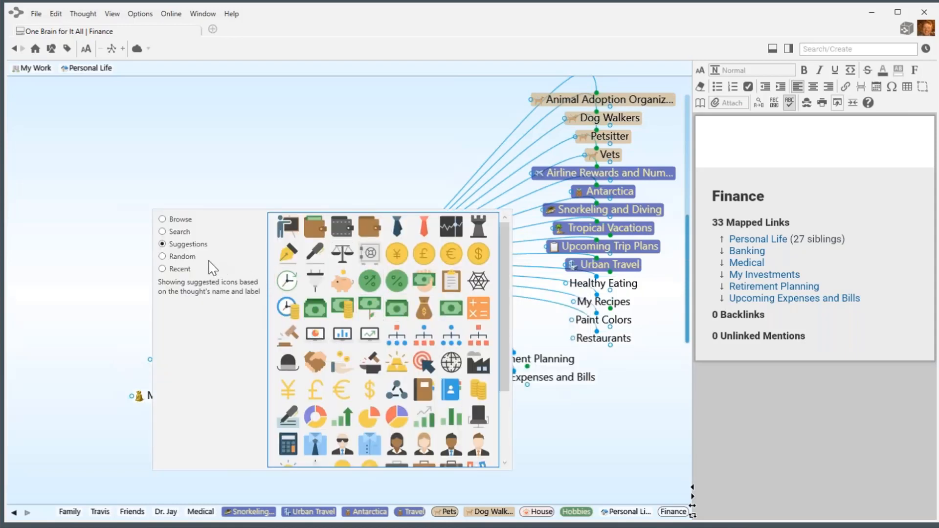
pyautogui.click(399, 315)
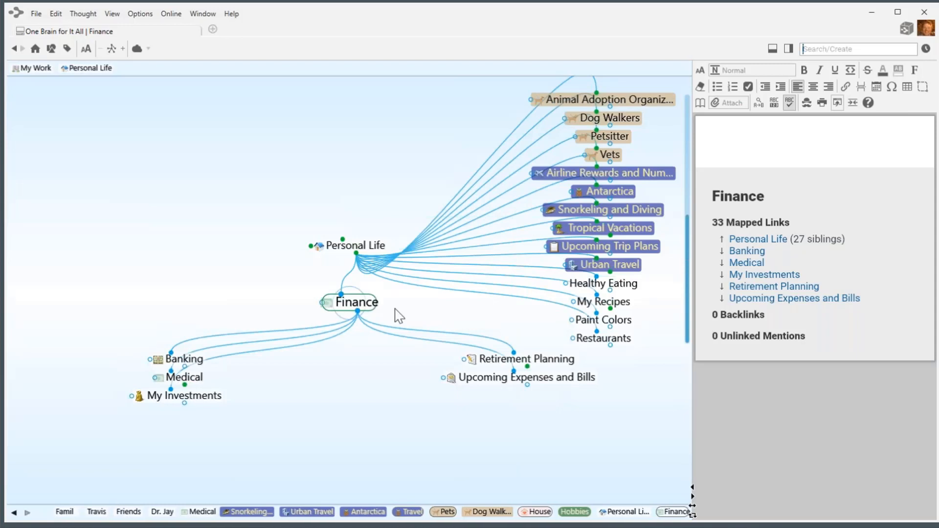
# Colour the Finance thought light green.
pyautogui.click(370, 311)
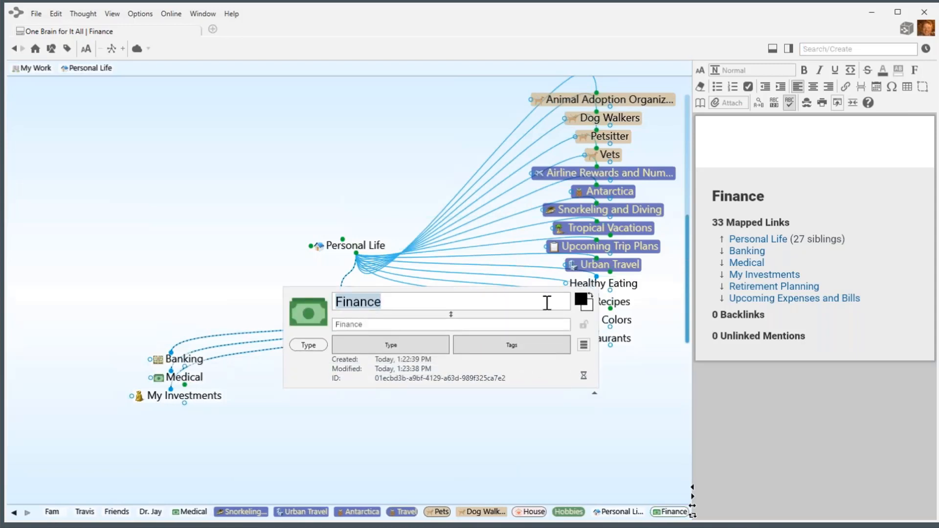
pyautogui.click(590, 309)
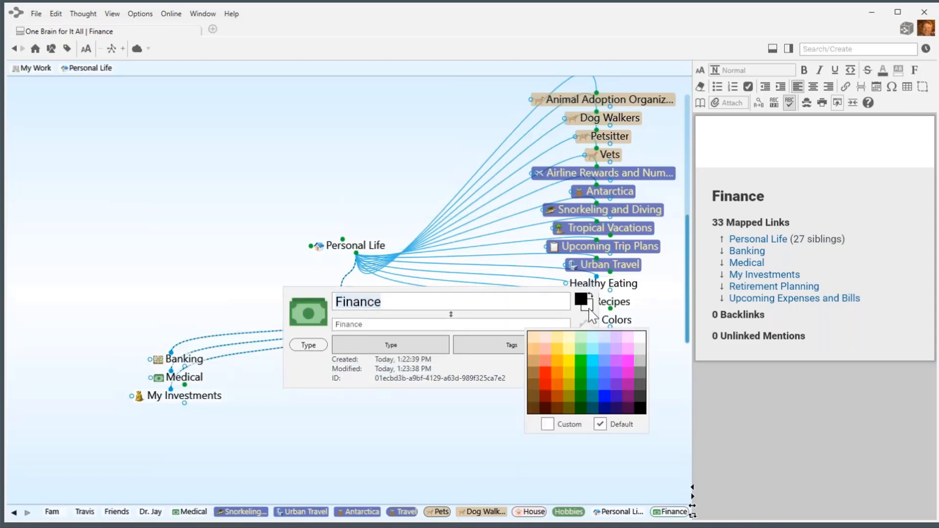
pyautogui.click(583, 336)
pyautogui.click(259, 282)
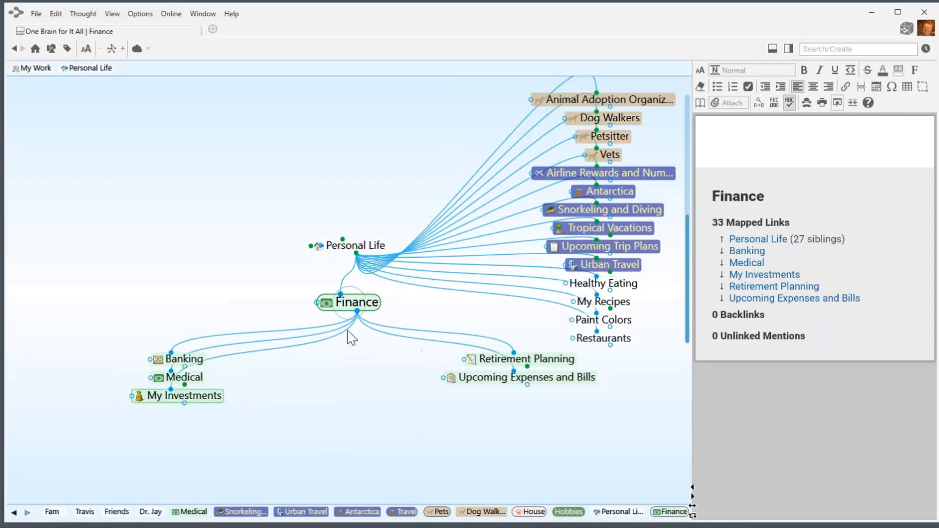
# Unlink Finance from Personal Life and box-select Finance's five child thoughts.
pyautogui.rightClick(348, 274)
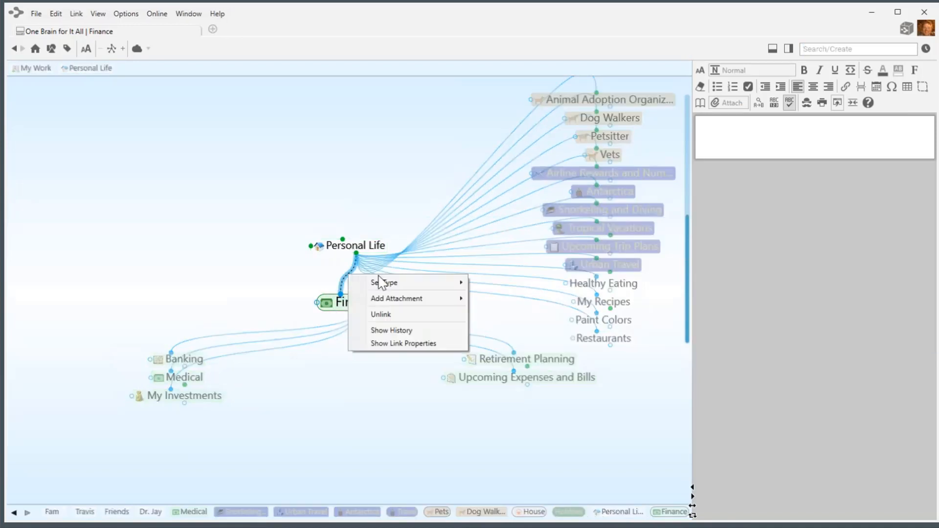
pyautogui.click(392, 313)
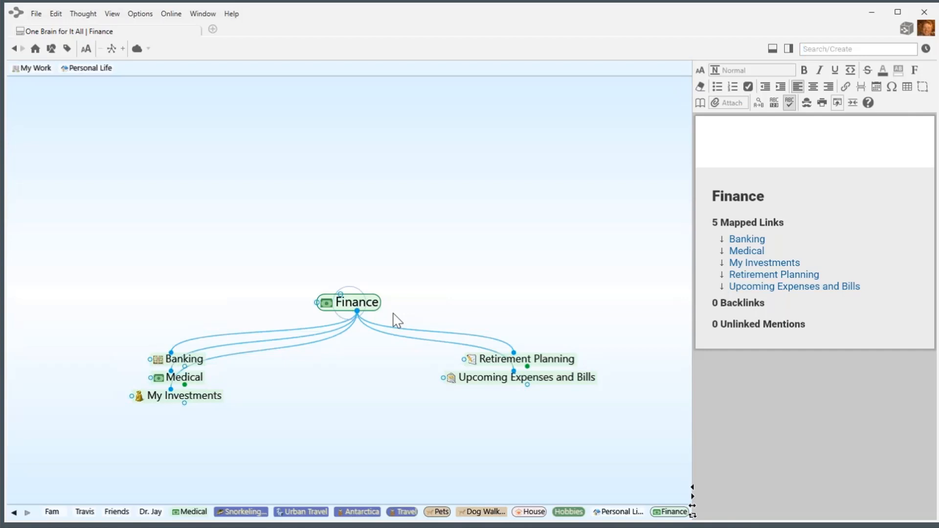
pyautogui.click(359, 313)
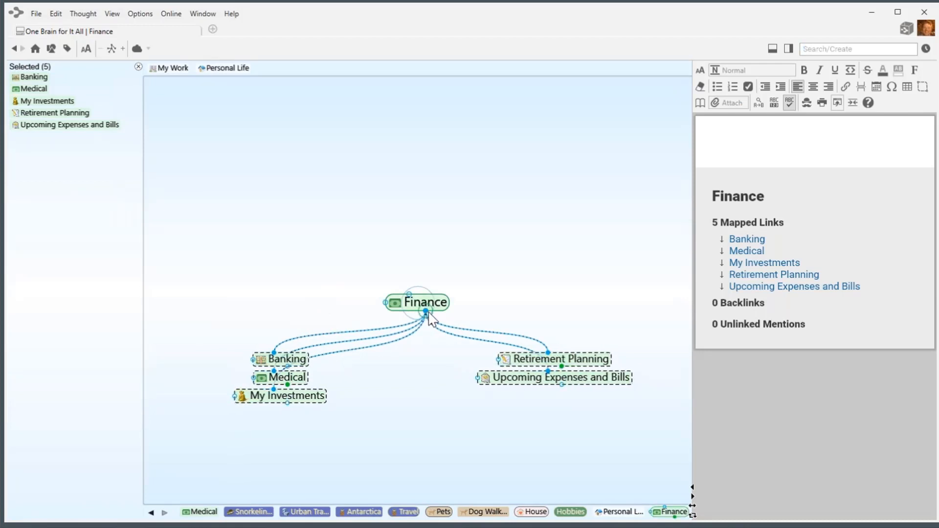
pyautogui.press('Escape')
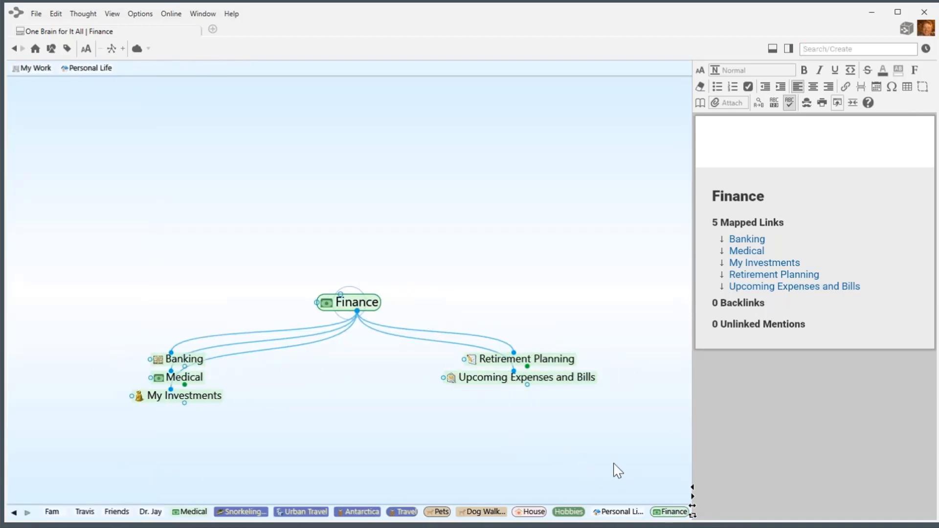
pyautogui.moveTo(638, 462); pyautogui.dragTo(91, 341)
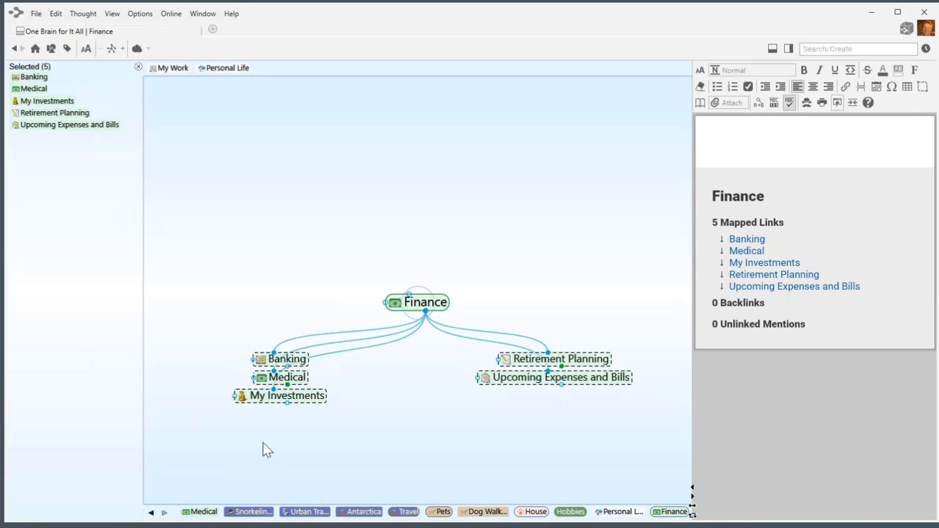
# Link the five selected finance thoughts as children of Personal Life.
pyautogui.click(230, 68)
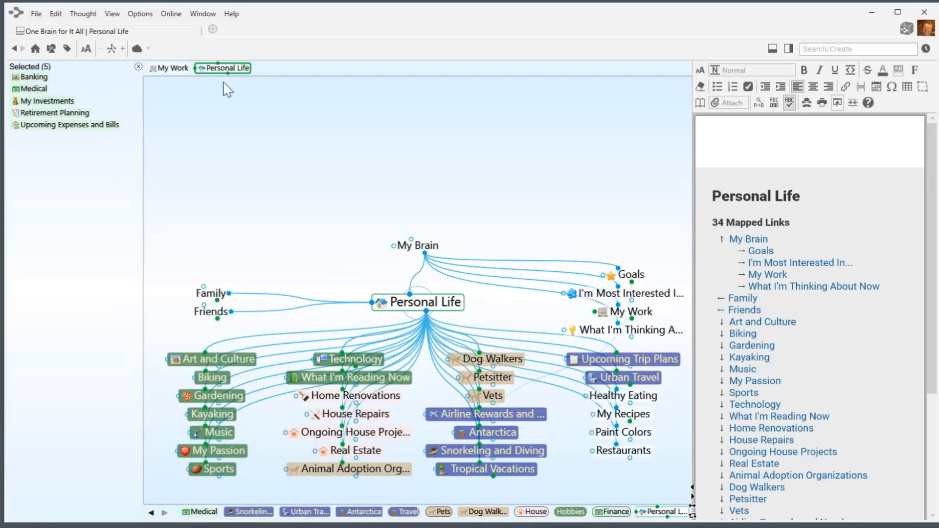
pyautogui.rightClick(61, 282)
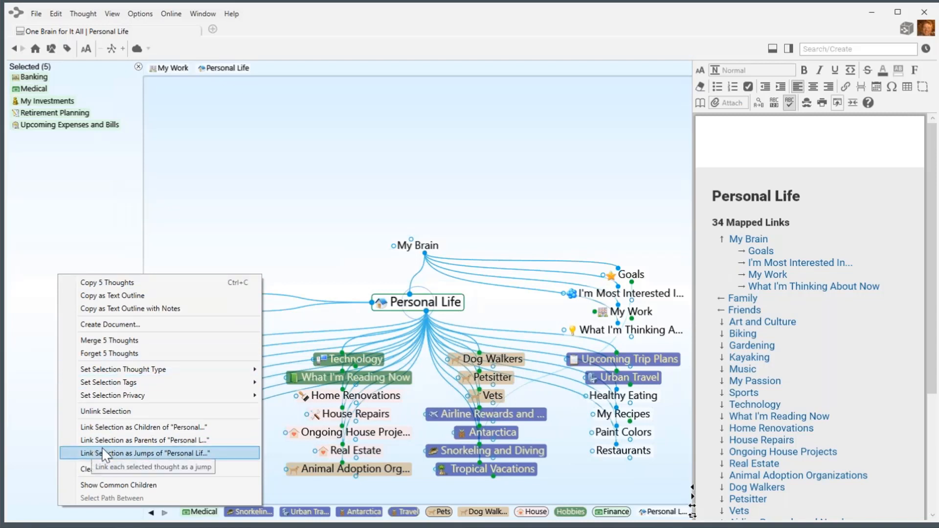
pyautogui.click(154, 430)
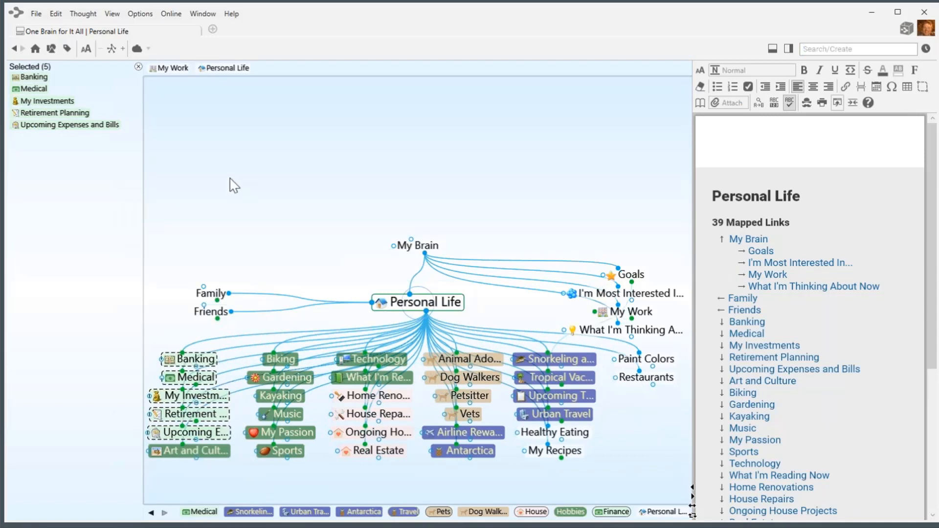
pyautogui.click(139, 67)
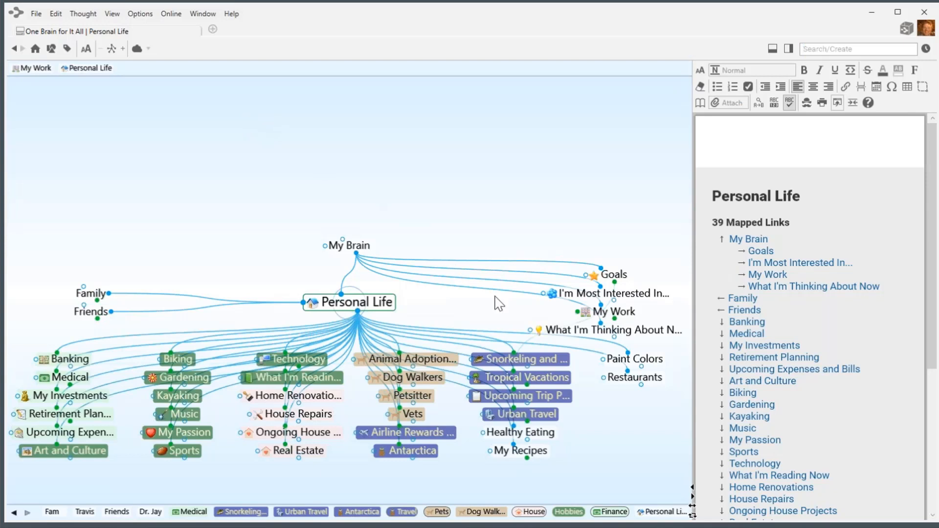
# Assign the House thought type to the Paint Colors thought.
pyautogui.rightClick(640, 365)
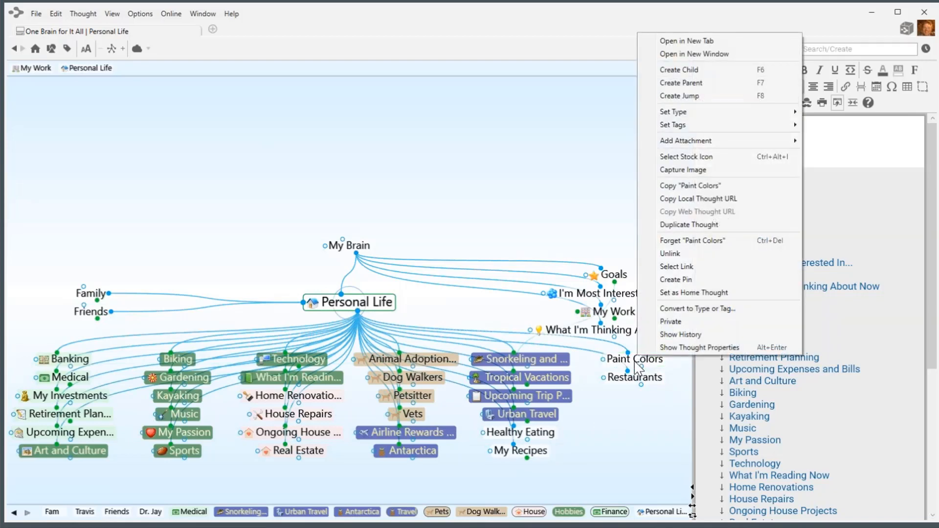
pyautogui.moveTo(713, 116)
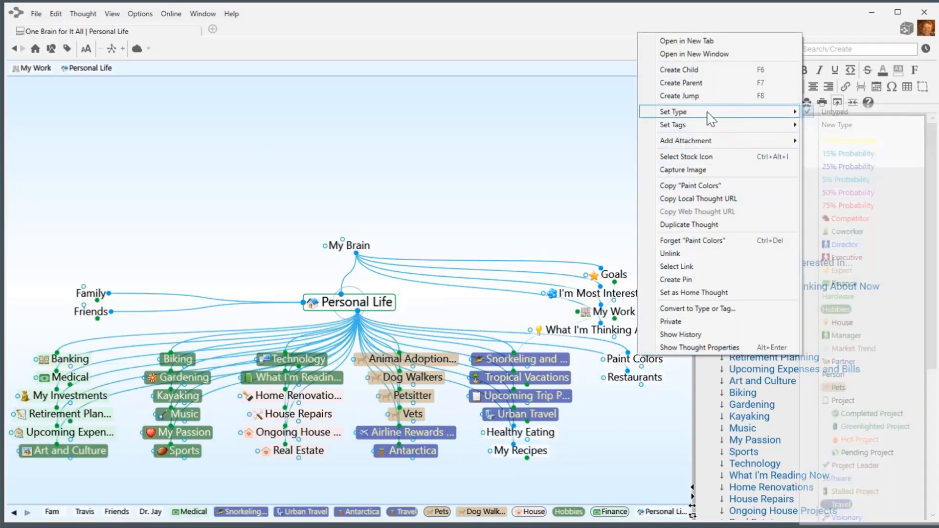
pyautogui.click(848, 325)
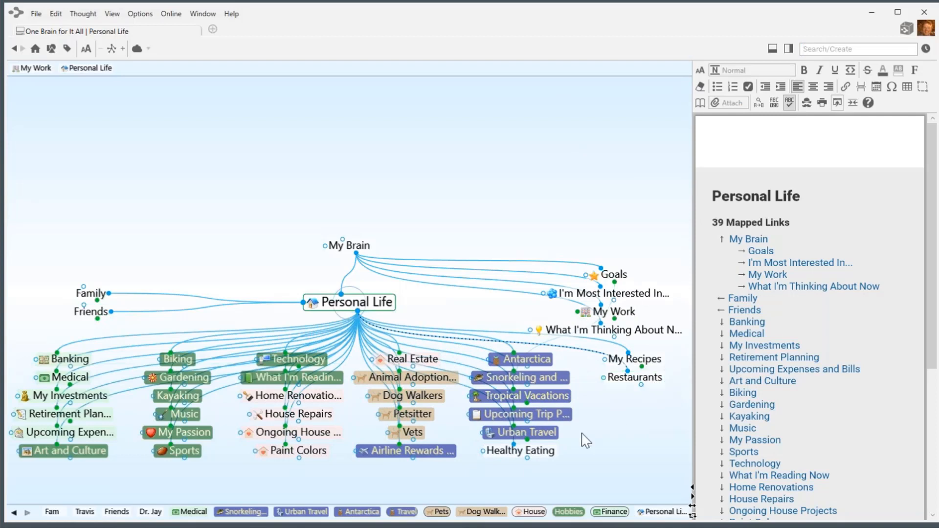
# Create a new Food thought type for My Recipes, Restaurants and Healthy Eating.
pyautogui.keyDown('ctrl'); pyautogui.click(641, 363); pyautogui.keyUp('ctrl')
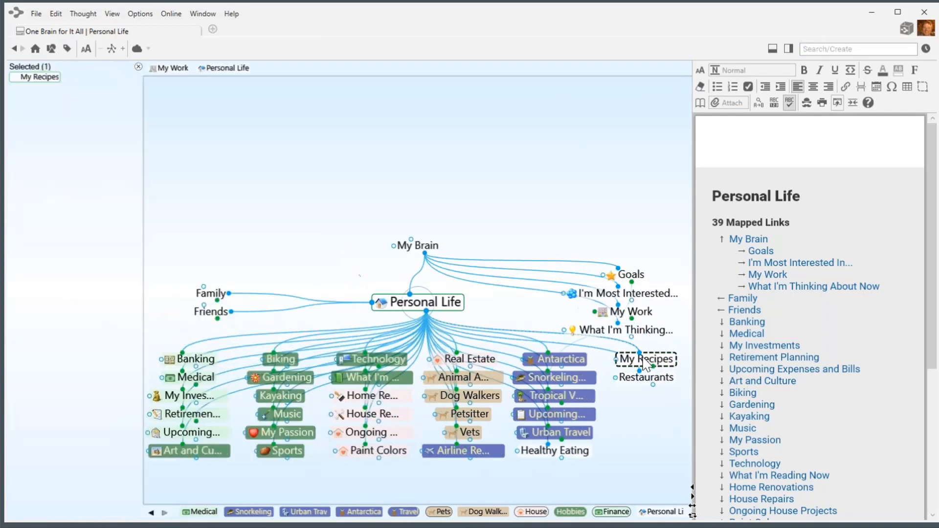
pyautogui.keyDown('ctrl'); pyautogui.click(646, 377); pyautogui.keyUp('ctrl')
pyautogui.keyDown('ctrl'); pyautogui.click(586, 456); pyautogui.keyUp('ctrl')
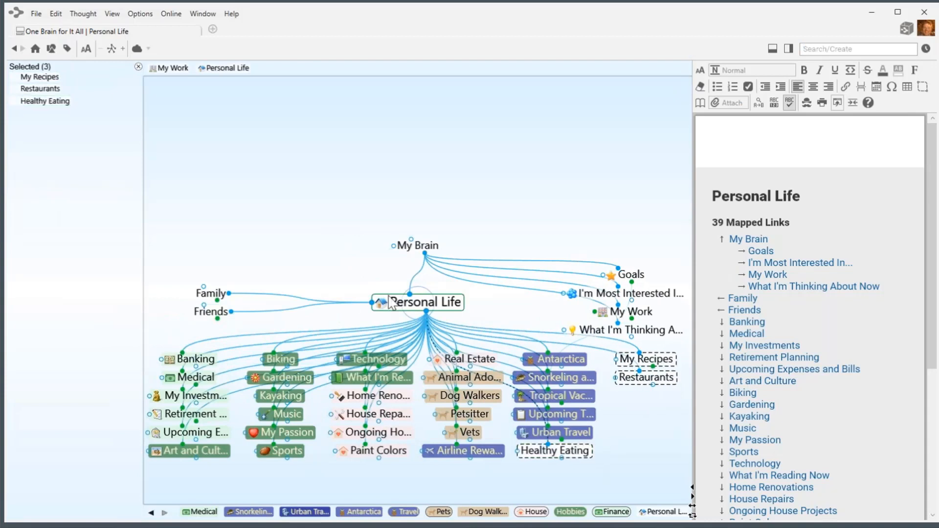
pyautogui.rightClick(63, 181)
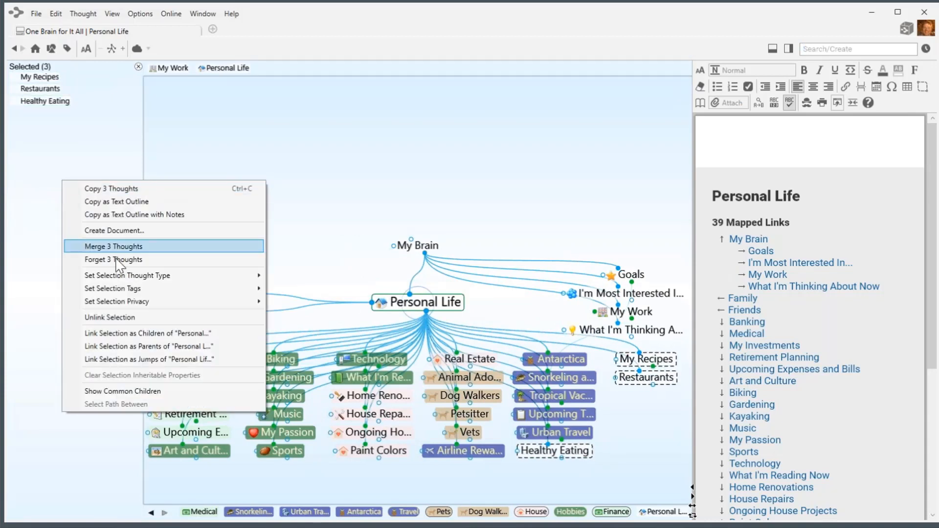
pyautogui.moveTo(157, 277)
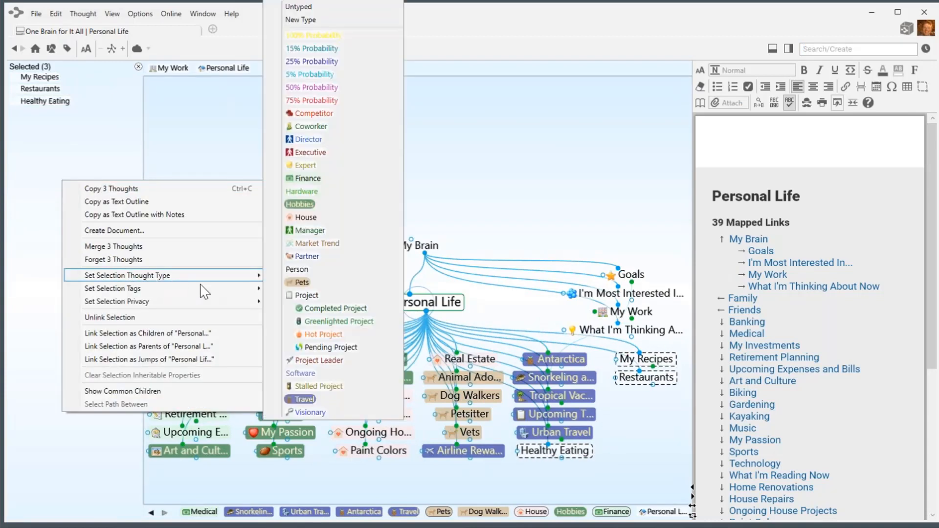
pyautogui.click(304, 19)
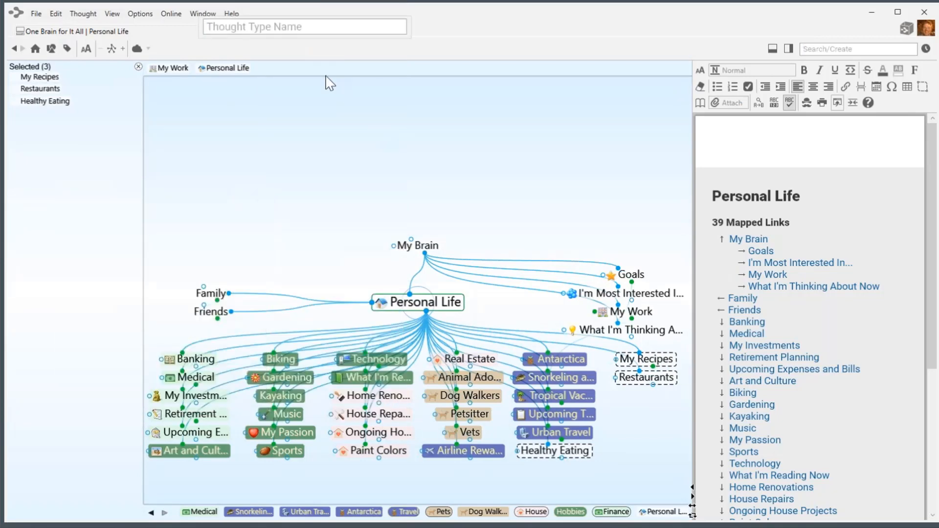
pyautogui.write('Food')
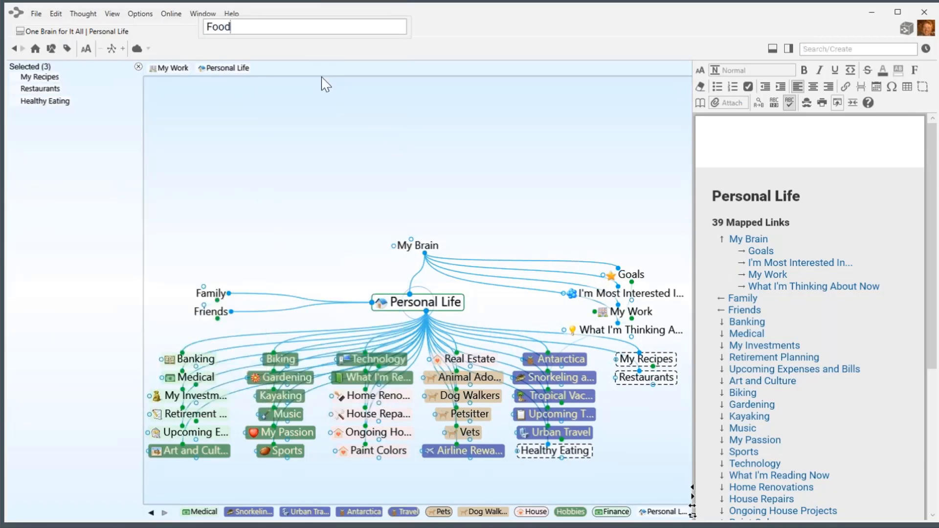
pyautogui.press('Return')
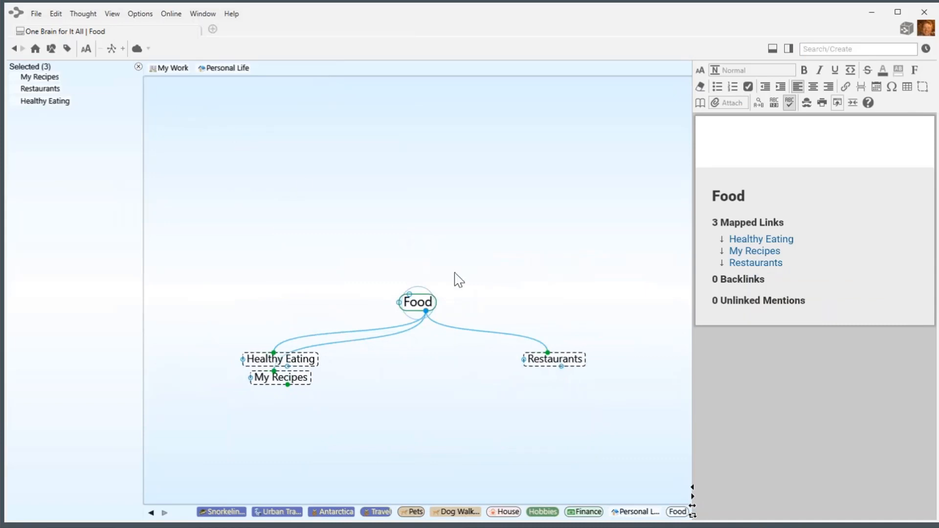
# Colour the Food type dark green and return to the Personal Life thought.
pyautogui.click(434, 302)
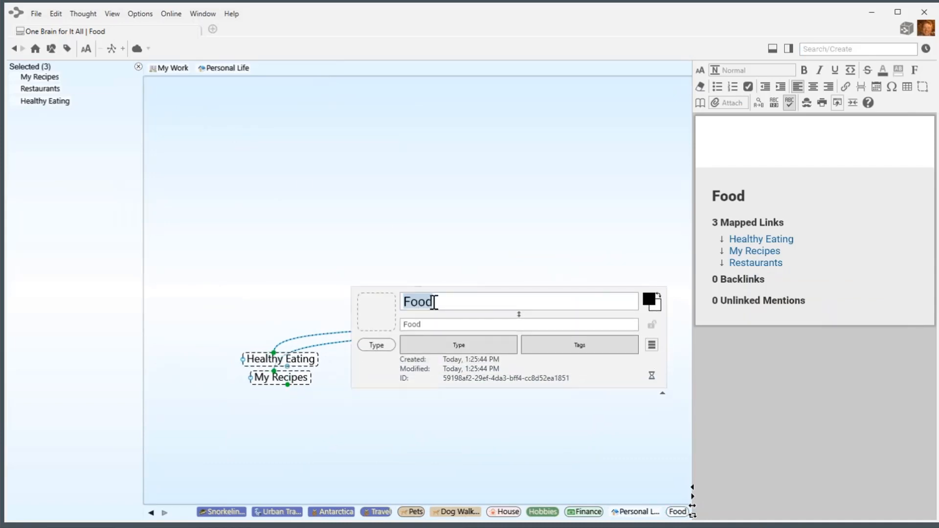
pyautogui.click(650, 300)
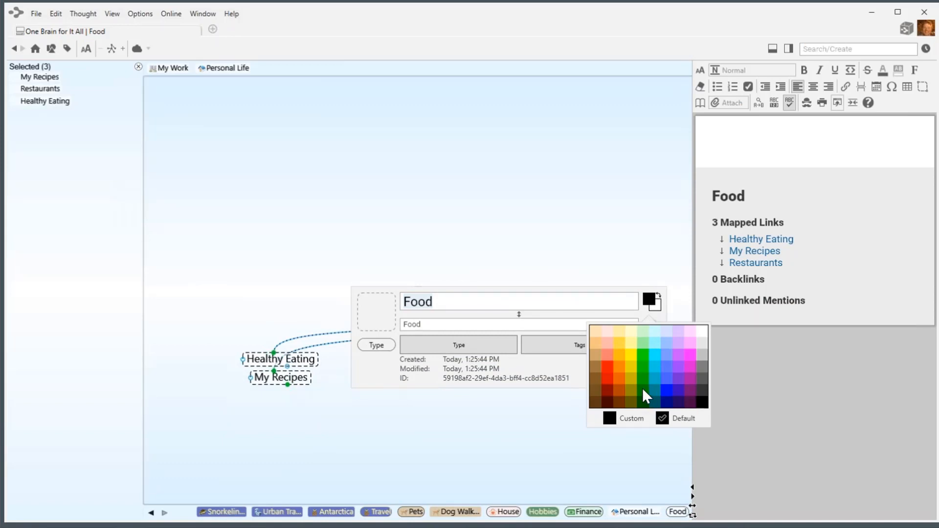
pyautogui.click(644, 392)
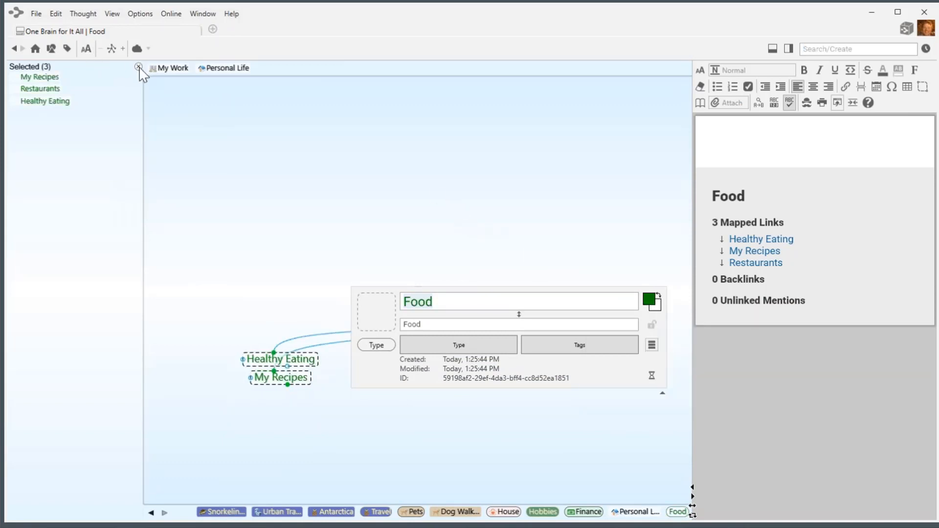
pyautogui.click(139, 67)
pyautogui.click(98, 69)
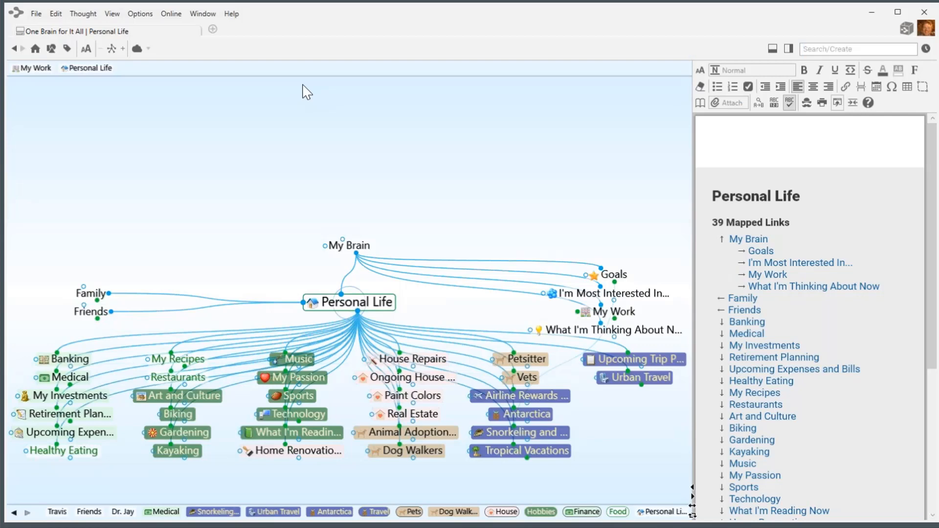
pyautogui.click(91, 311)
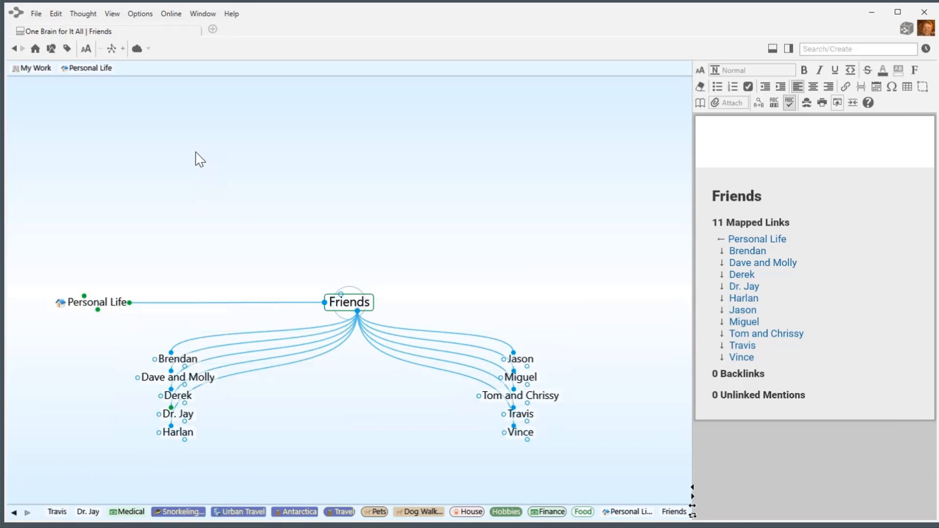
pyautogui.click(98, 306)
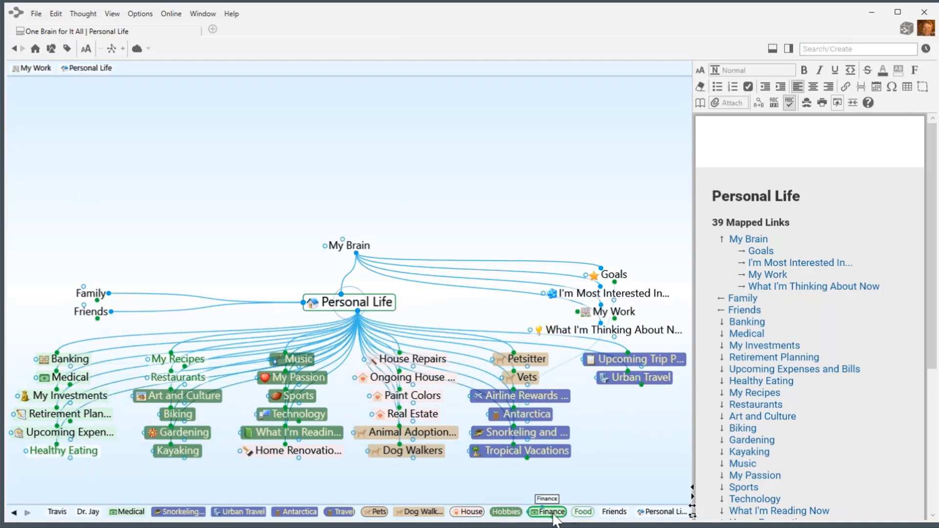
# Change the Food type's colour to red and make Personal Life the central thought.
pyautogui.click(587, 512)
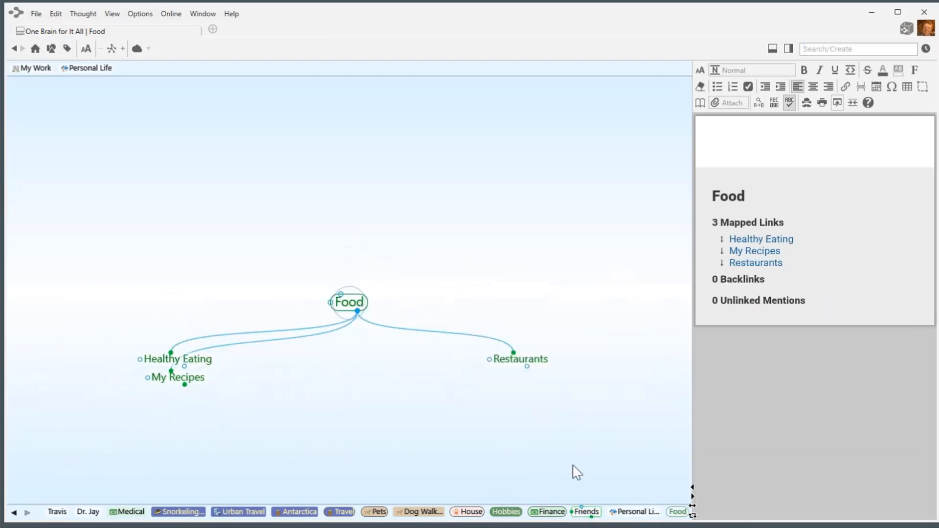
pyautogui.click(348, 301)
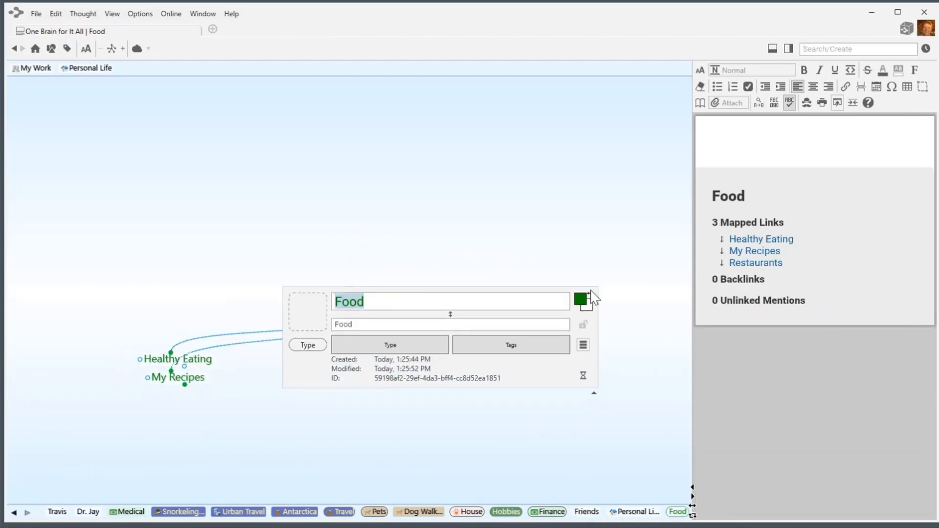
pyautogui.click(582, 300)
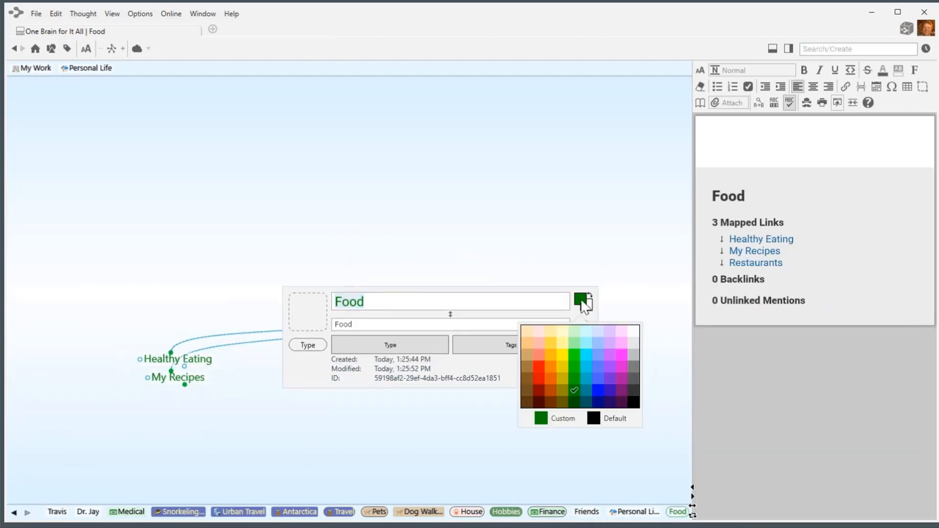
pyautogui.click(539, 367)
pyautogui.click(434, 230)
pyautogui.click(434, 230)
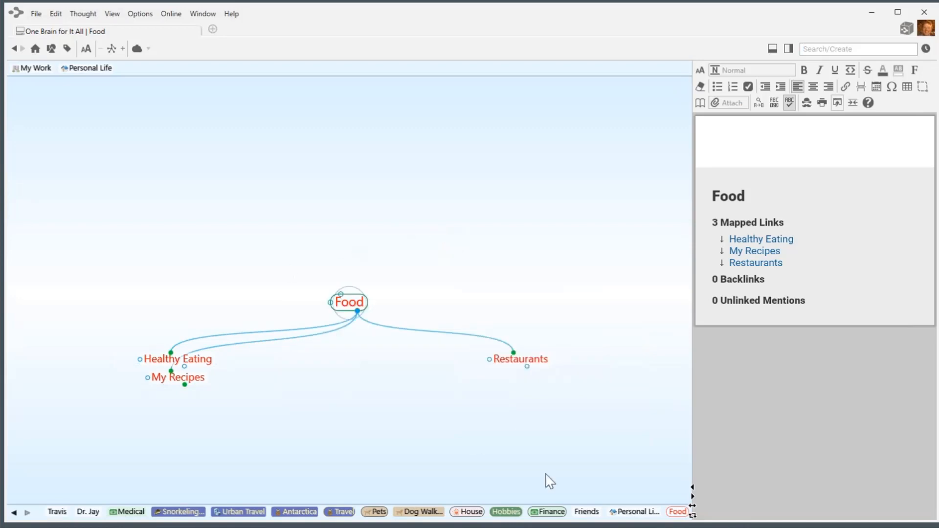
pyautogui.click(641, 512)
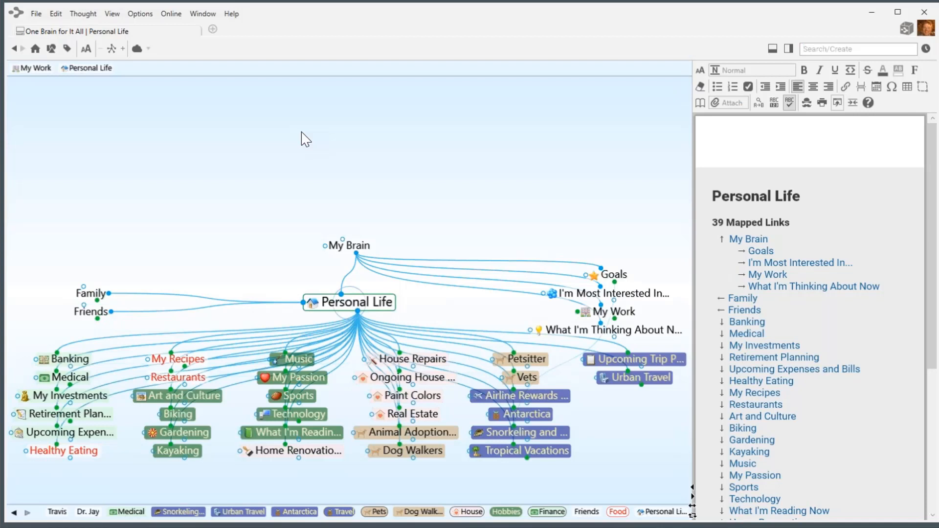
# Reflow Personal Life's children into type-grouped columns, then make My Work central.
pyautogui.moveTo(257, 183); pyautogui.dragTo(259, 156)
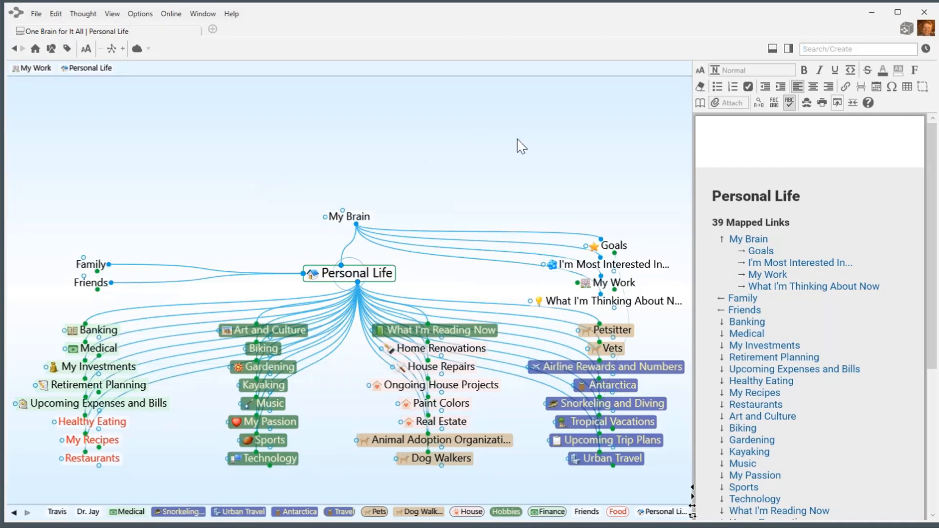
pyautogui.click(611, 283)
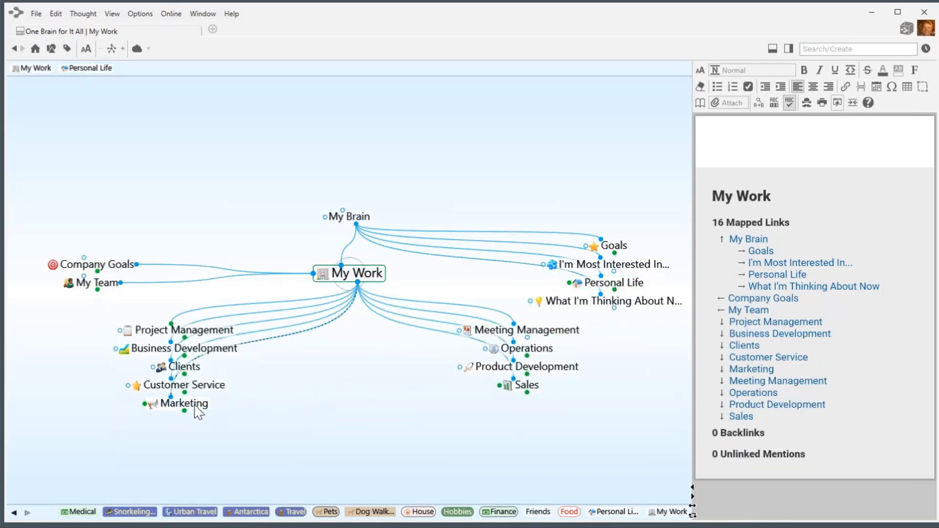
# Add a New Products child under Marketing, with a Pet Food child beneath it.
pyautogui.click(195, 406)
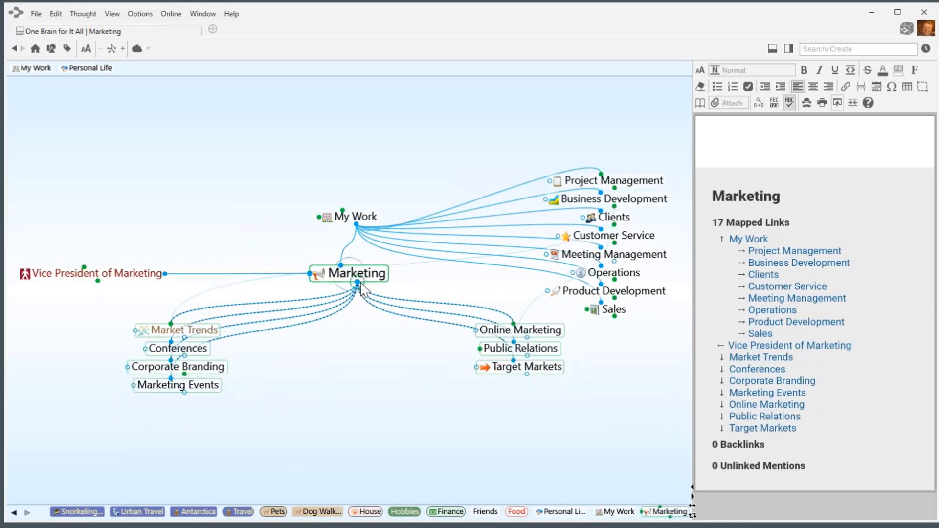
pyautogui.moveTo(358, 284); pyautogui.dragTo(387, 362)
pyautogui.write('New ')
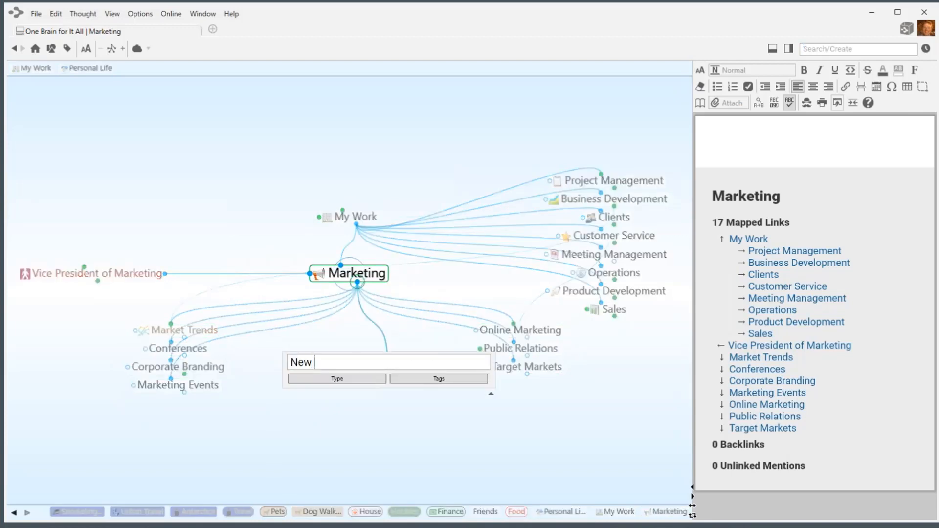
pyautogui.write('Products')
pyautogui.press('Return')
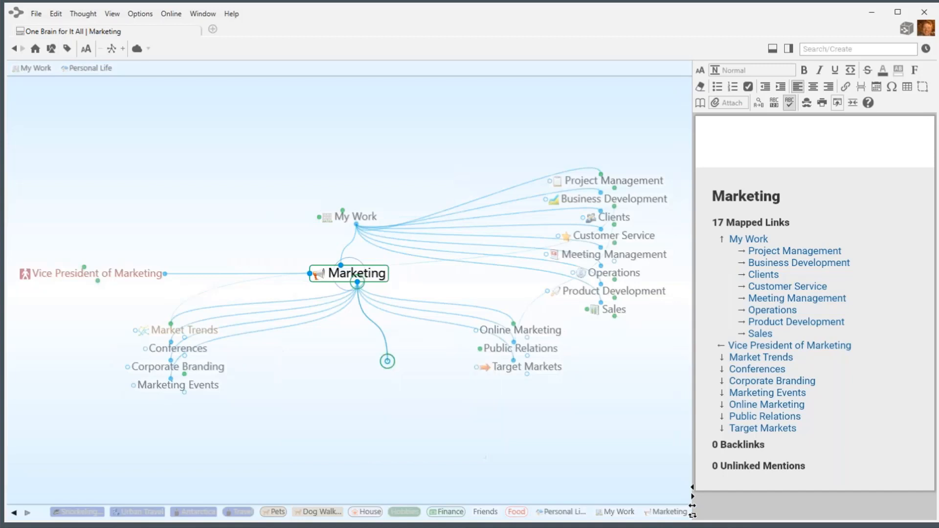
pyautogui.click(519, 330)
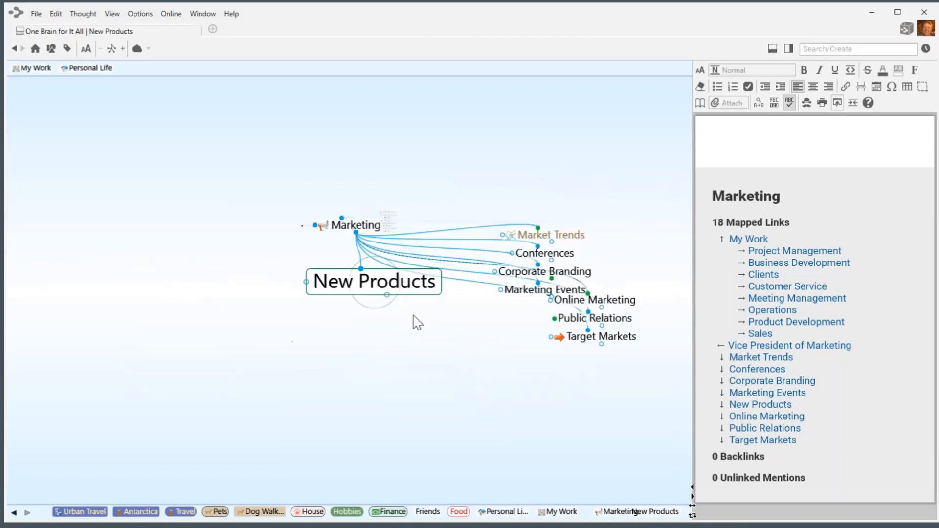
pyautogui.hotkey('alt', 'c')
pyautogui.write('Pe')
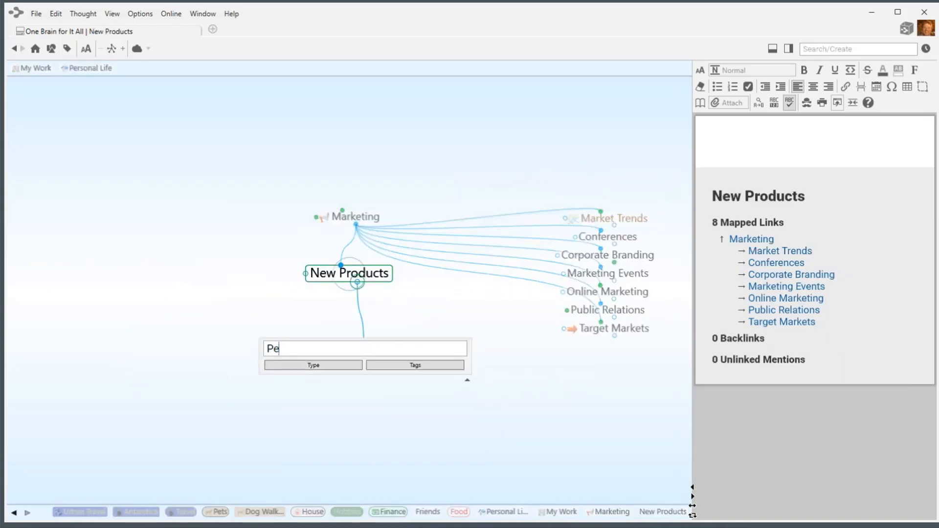
pyautogui.write('t Food')
pyautogui.press('Return')
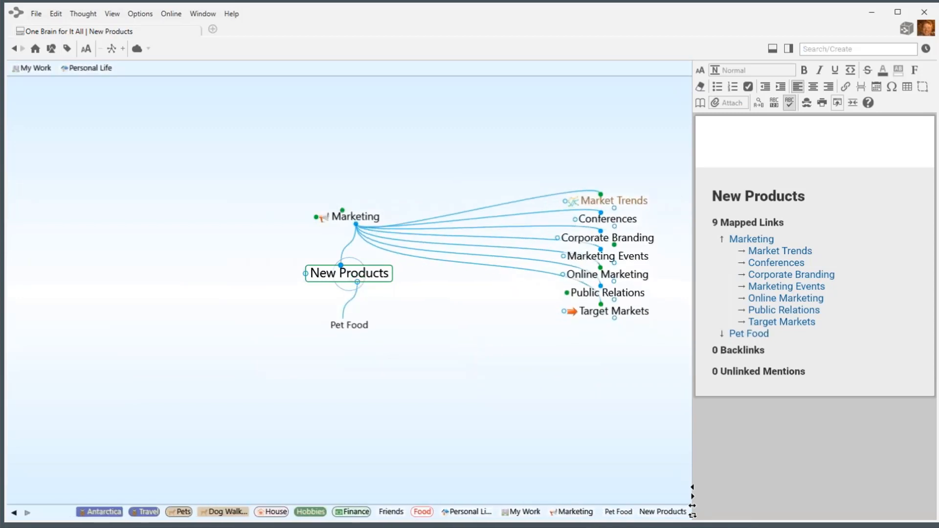
# Give Pet Food the Pets type and navigate back up to Marketing.
pyautogui.click(362, 326)
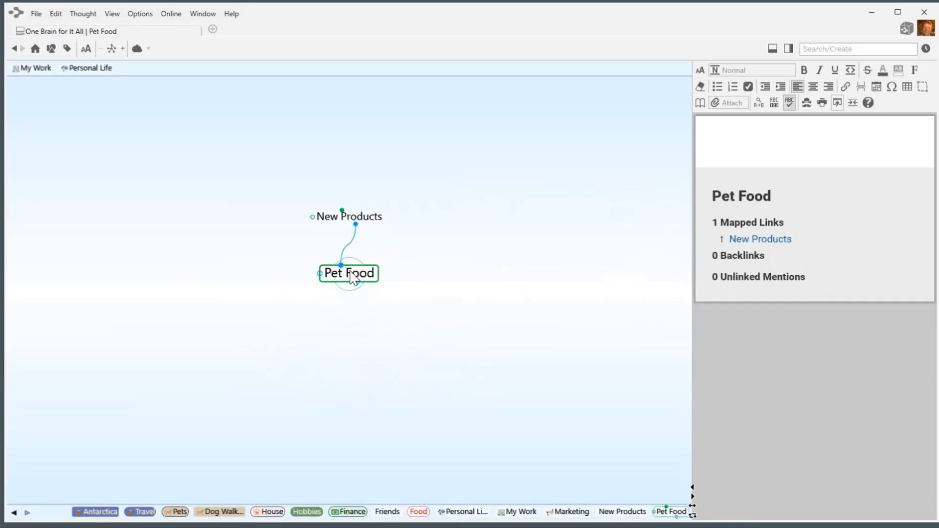
pyautogui.rightClick(352, 279)
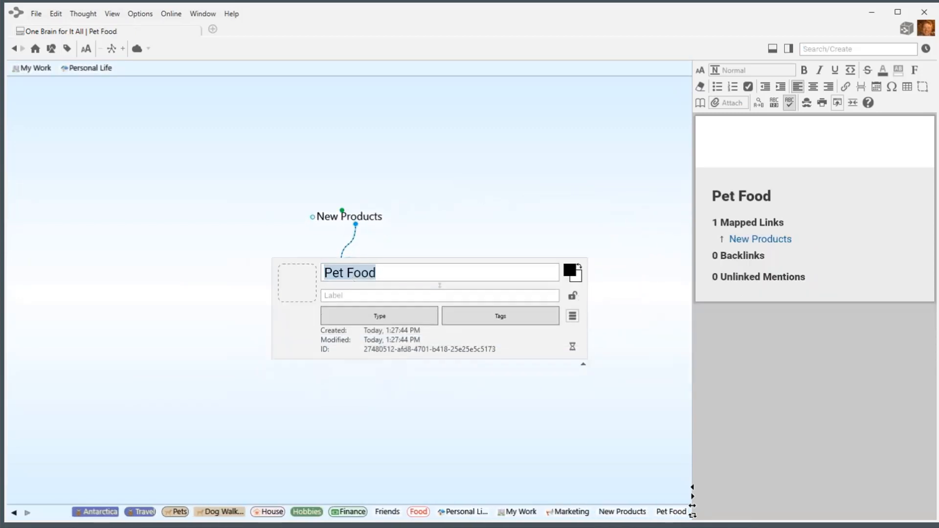
pyautogui.click(369, 319)
pyautogui.click(351, 389)
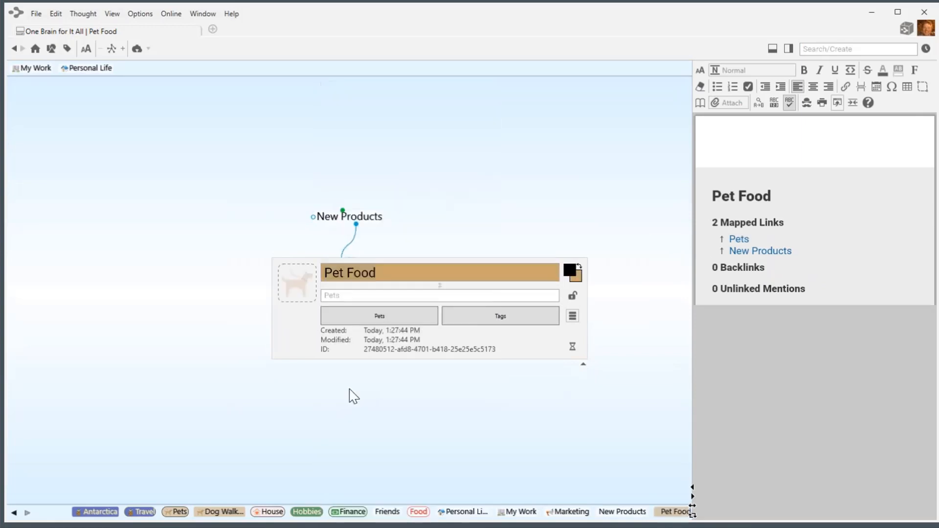
pyautogui.click(435, 217)
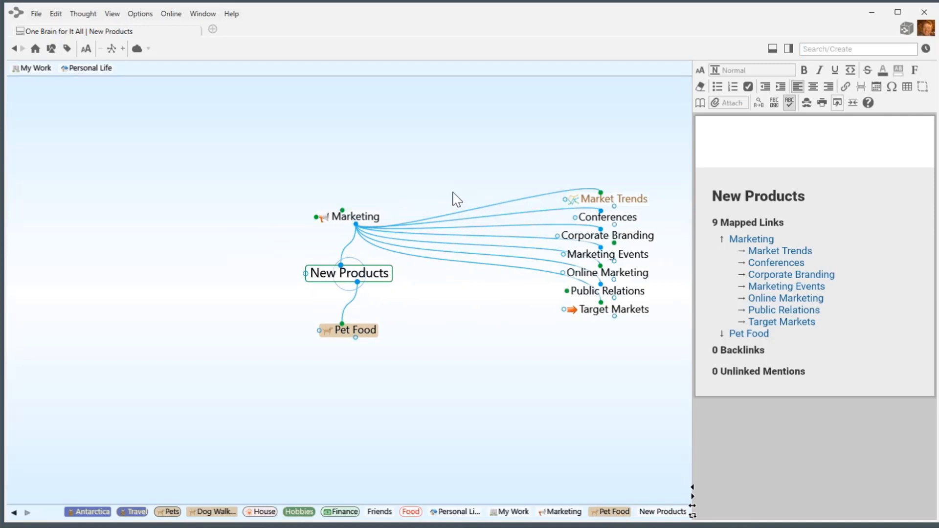
pyautogui.click(376, 216)
# Go via My Work back to Personal Life as the central thought and open the side panel.
pyautogui.click(372, 216)
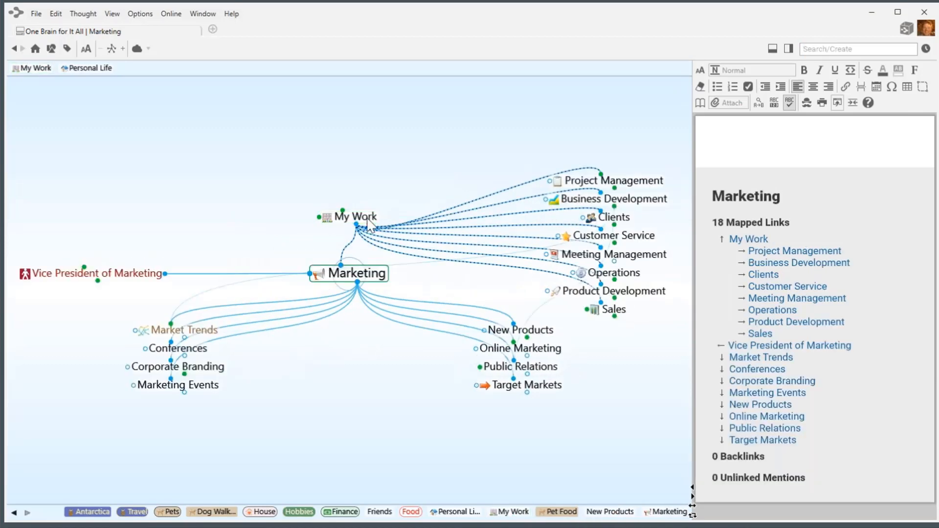
pyautogui.click(635, 284)
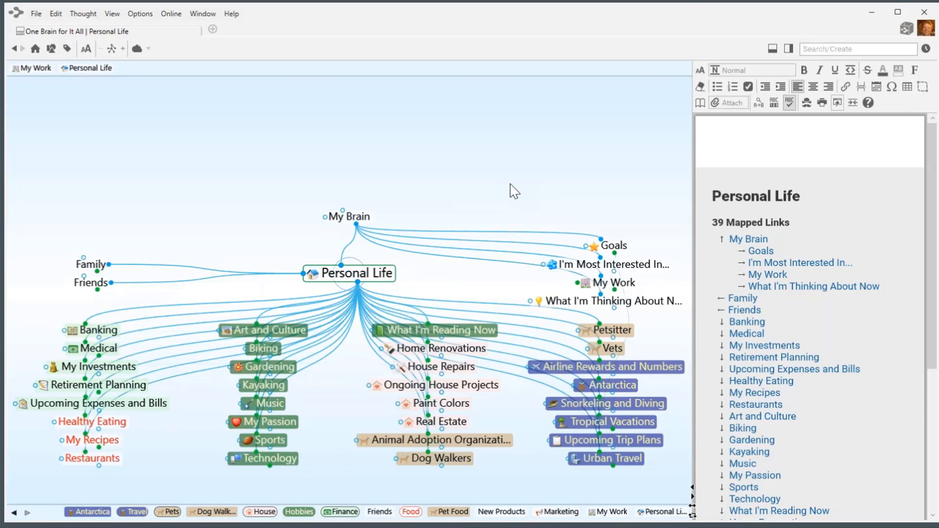
pyautogui.click(789, 49)
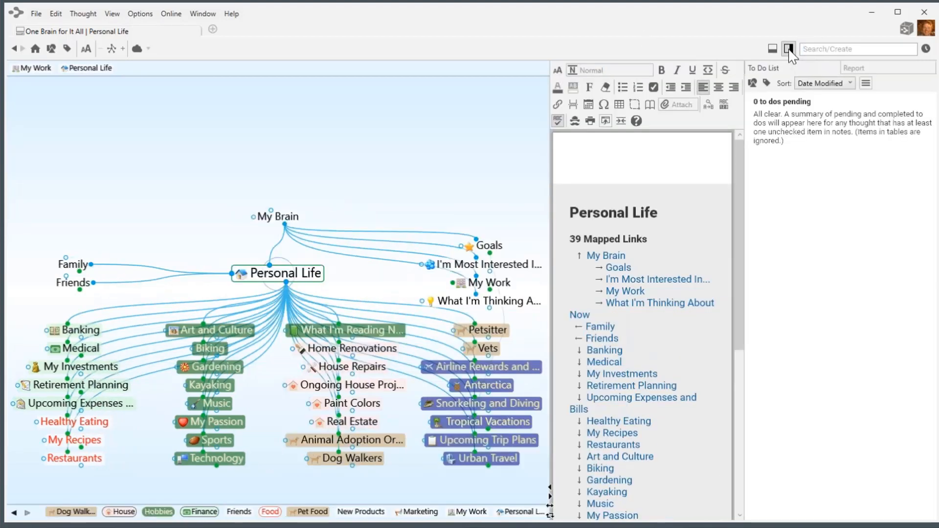
# Switch the side panel to the Report and refresh its thought list.
pyautogui.click(871, 70)
pyautogui.click(888, 177)
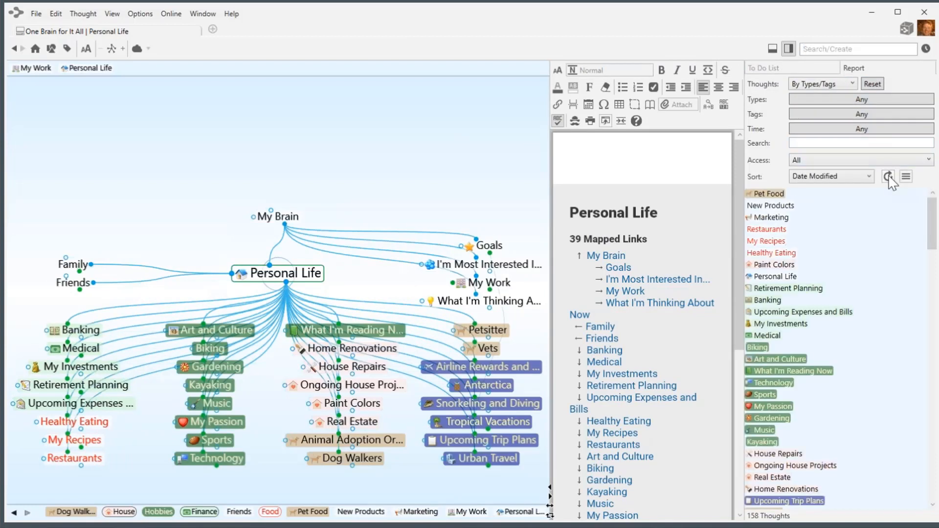
pyautogui.scroll(-15, 866, 308)
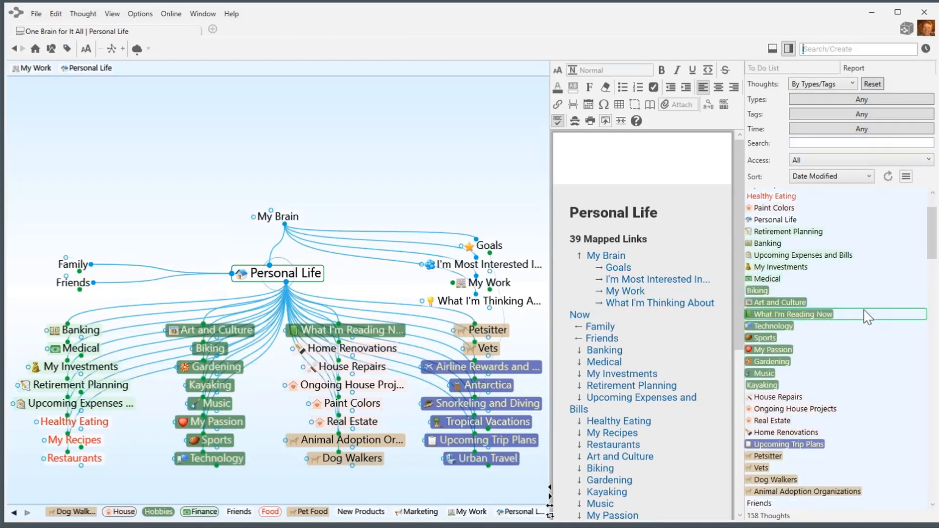
pyautogui.scroll(-5, 866, 313)
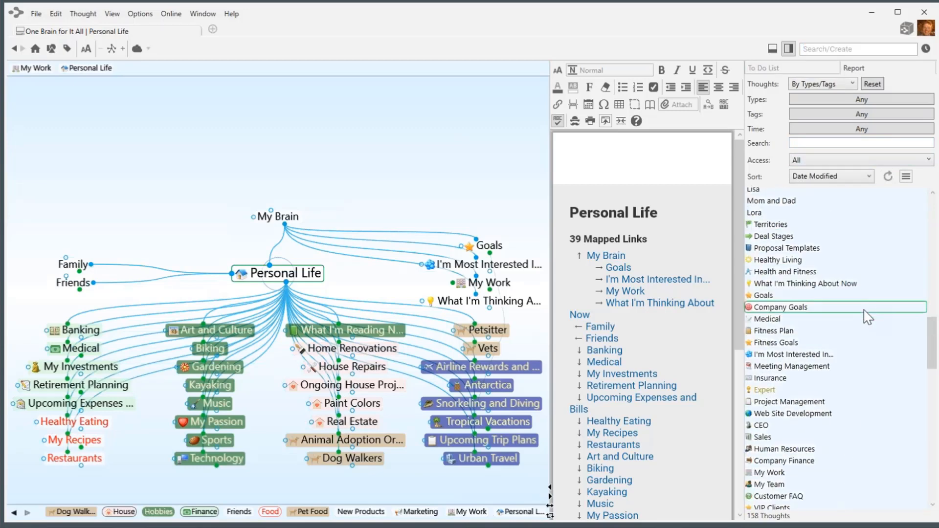
# Filter the report to the Pets type and select Pet Food, Petsitter, Vets and Dog Walkers.
pyautogui.click(838, 97)
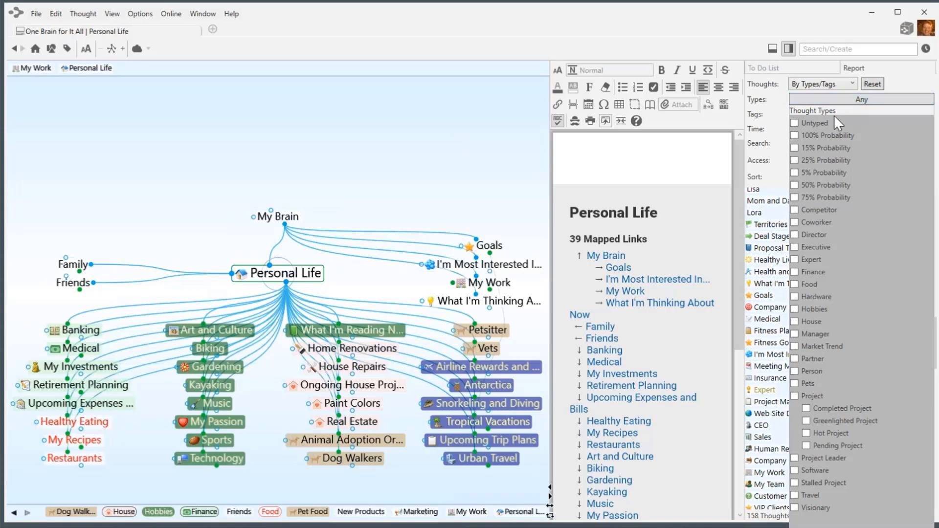
pyautogui.click(795, 385)
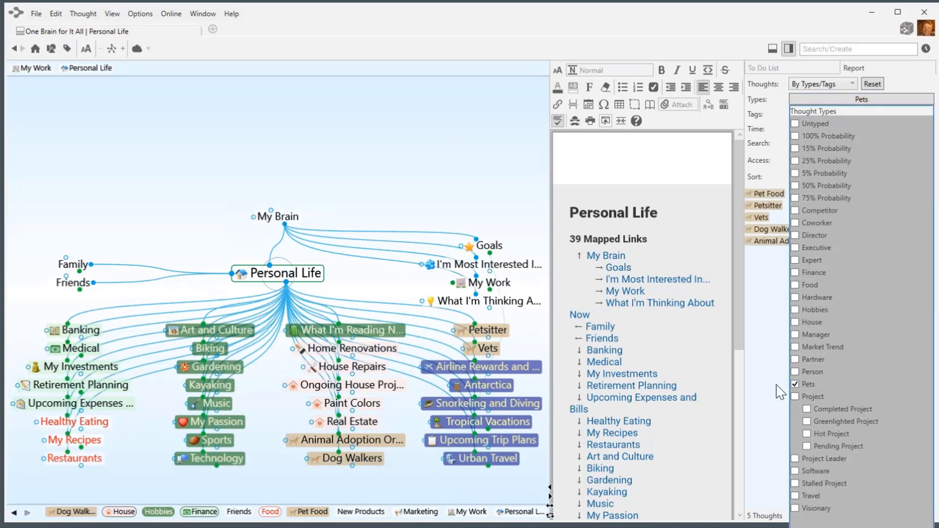
pyautogui.click(781, 392)
pyautogui.click(763, 194)
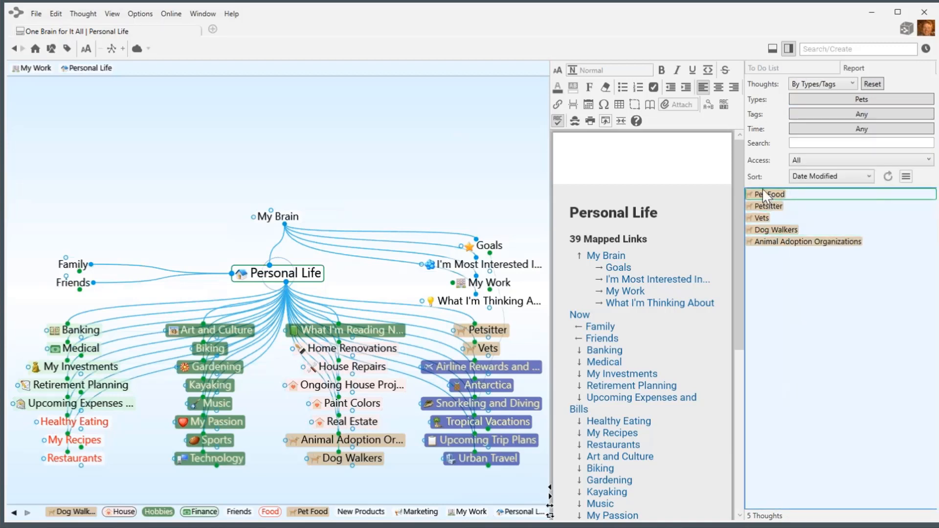
pyautogui.click(773, 206)
pyautogui.click(765, 217)
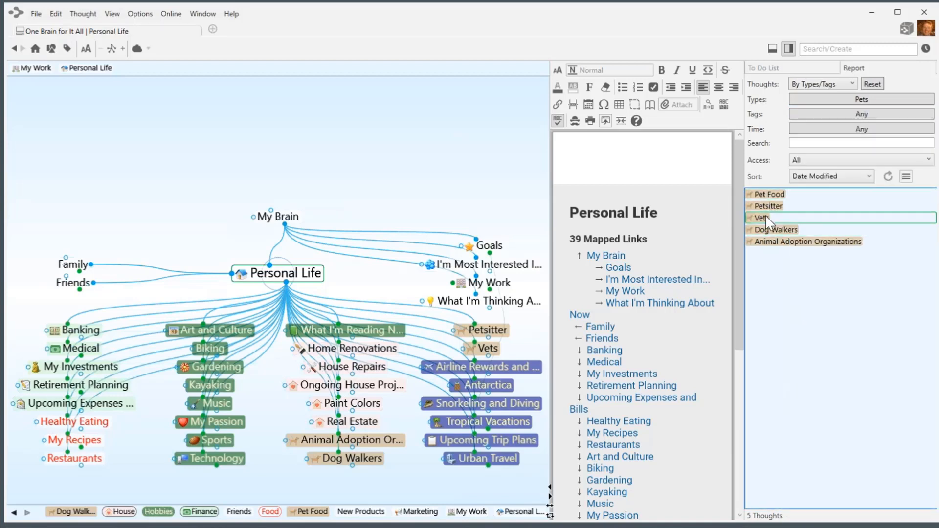
pyautogui.click(772, 229)
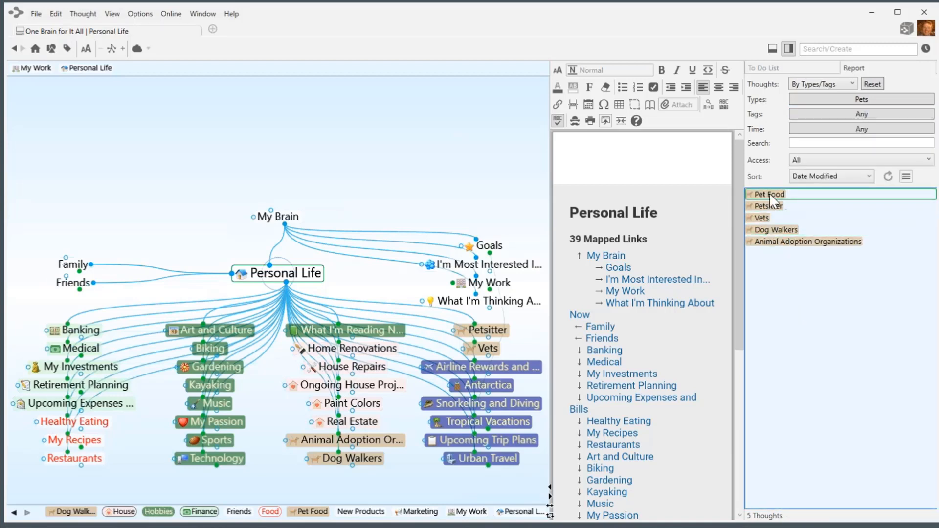
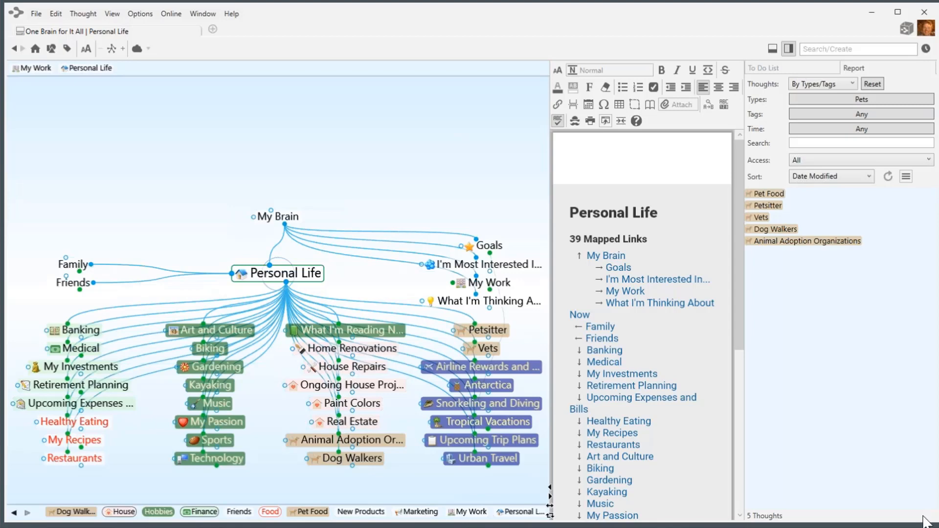
# Hide the Pets-filtered report pane so the Personal Life map and notes fill the window.
pyautogui.click(789, 49)
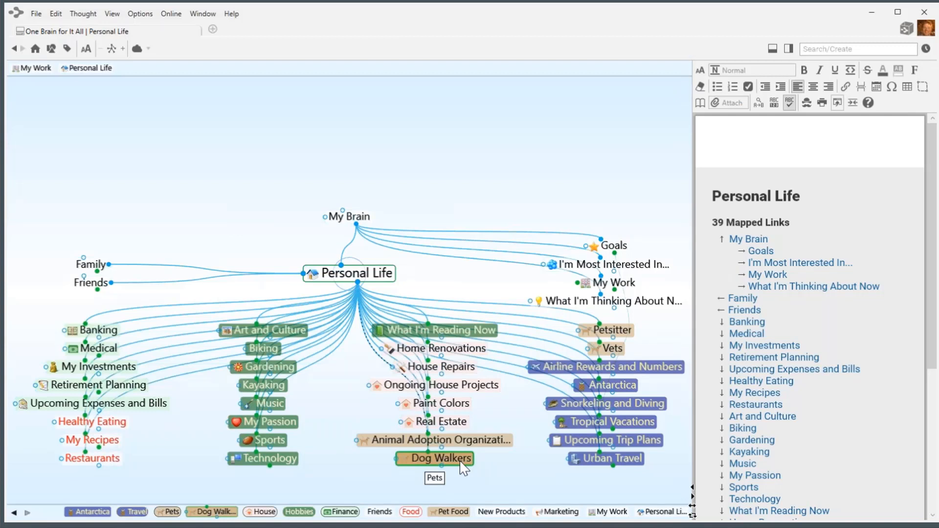
# Add four dog walkers' names as Pets-type child thoughts under Dog Walkers.
pyautogui.click(460, 463)
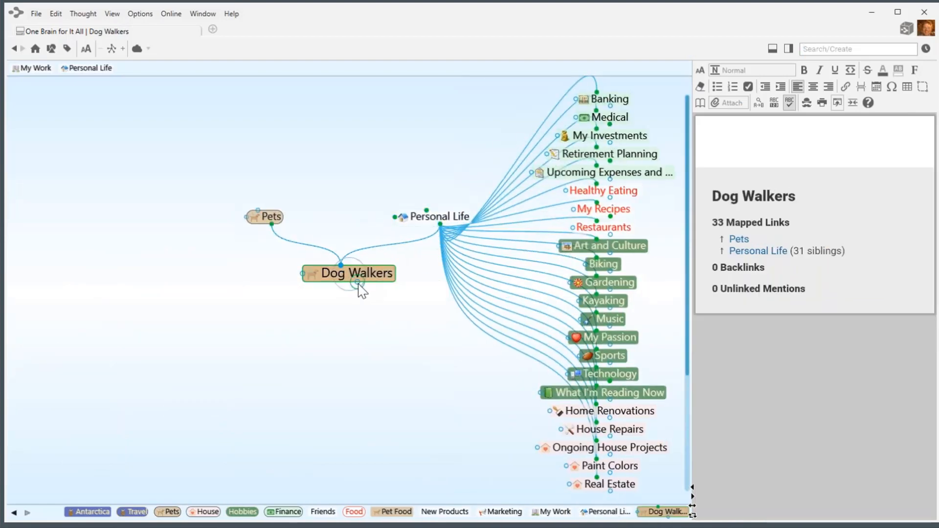
pyautogui.click(357, 284)
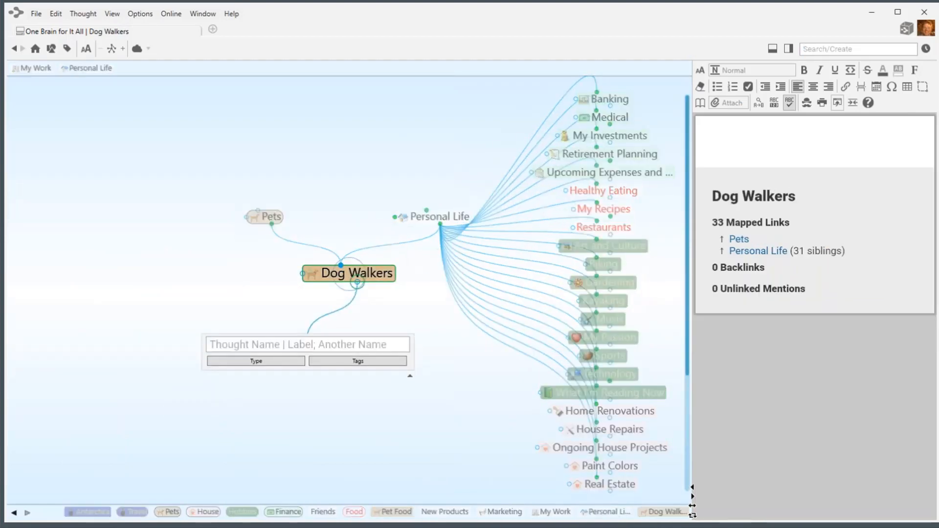
pyautogui.write('Jooe')
pyautogui.press('BackSpace')
pyautogui.press('BackSpace')
pyautogui.write('e')
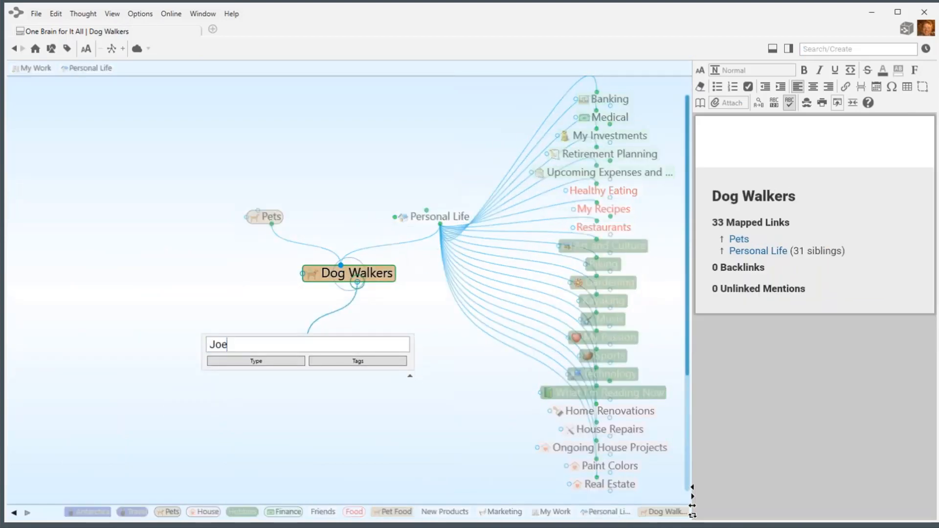
pyautogui.write(';Barb;Sarah;PHi')
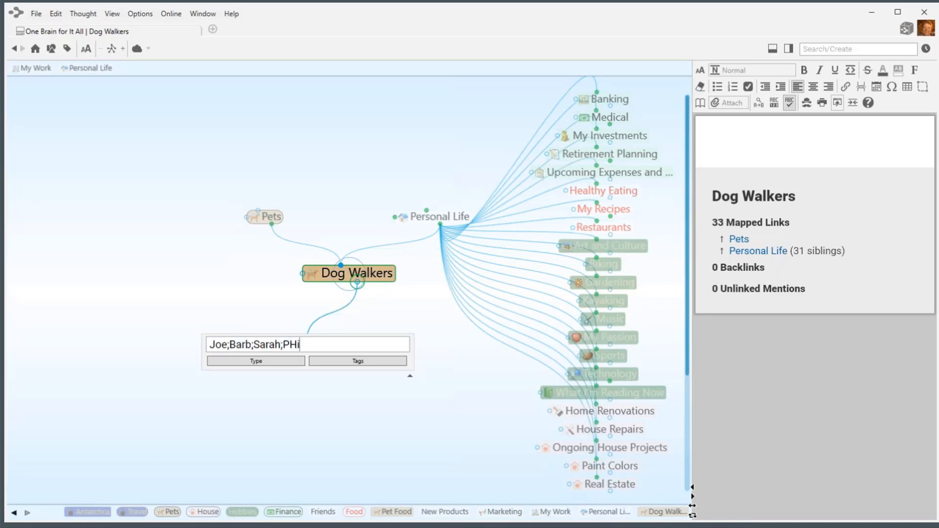
pyautogui.press('BackSpace')
pyautogui.press('BackSpace')
pyautogui.write('hil')
pyautogui.click(279, 362)
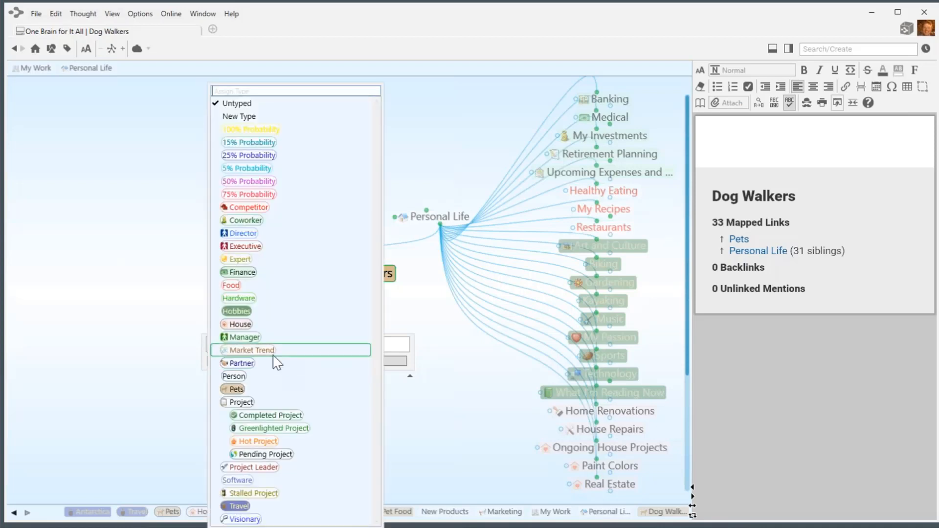
pyautogui.click(236, 390)
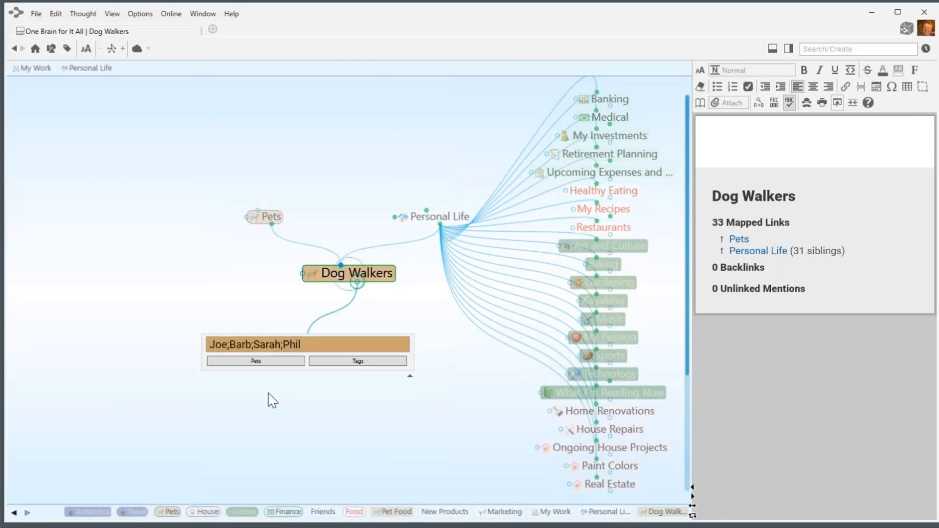
pyautogui.press('Return')
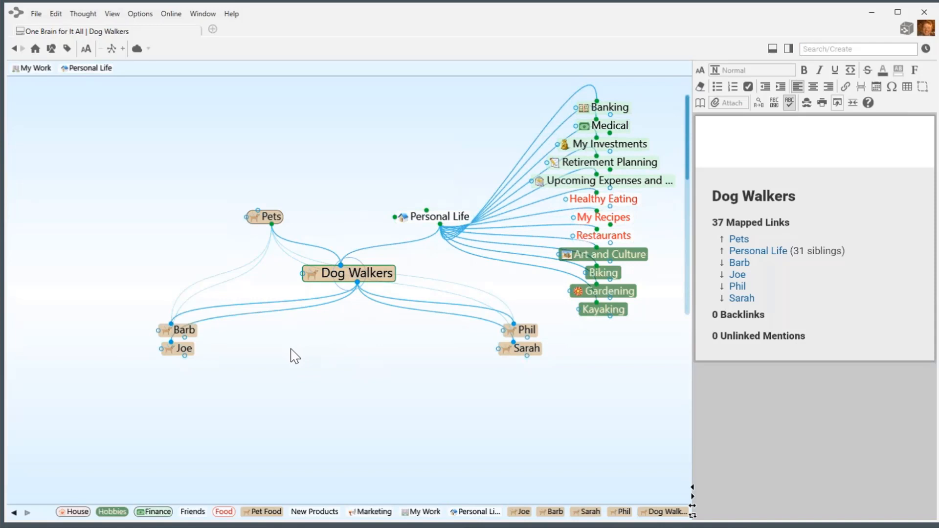
# Link the first new dog walker under the existing Friends thought as an extra parent.
pyautogui.click(182, 330)
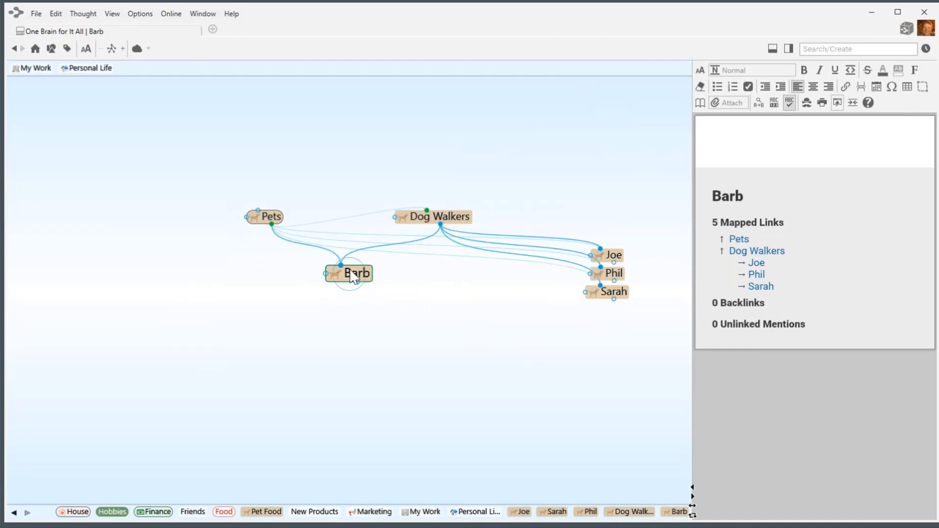
pyautogui.moveTo(341, 264); pyautogui.dragTo(330, 192)
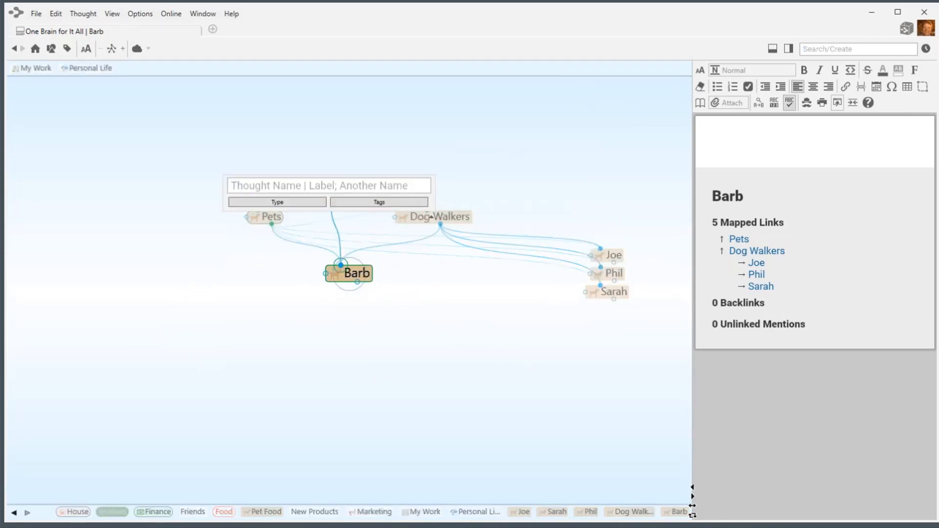
pyautogui.write('Fr')
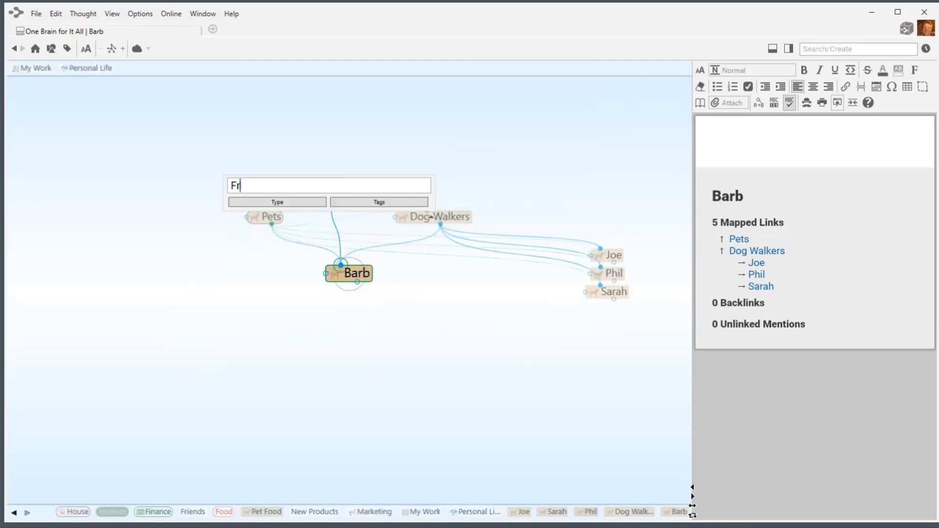
pyautogui.write('i')
pyautogui.click(260, 230)
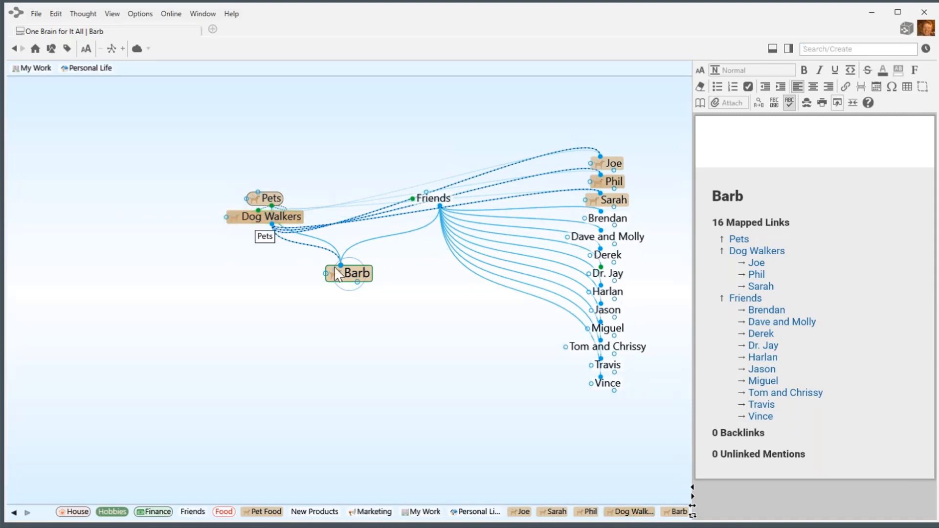
# Tag that dog walker thought as Urgent and High Cost.
pyautogui.rightClick(367, 277)
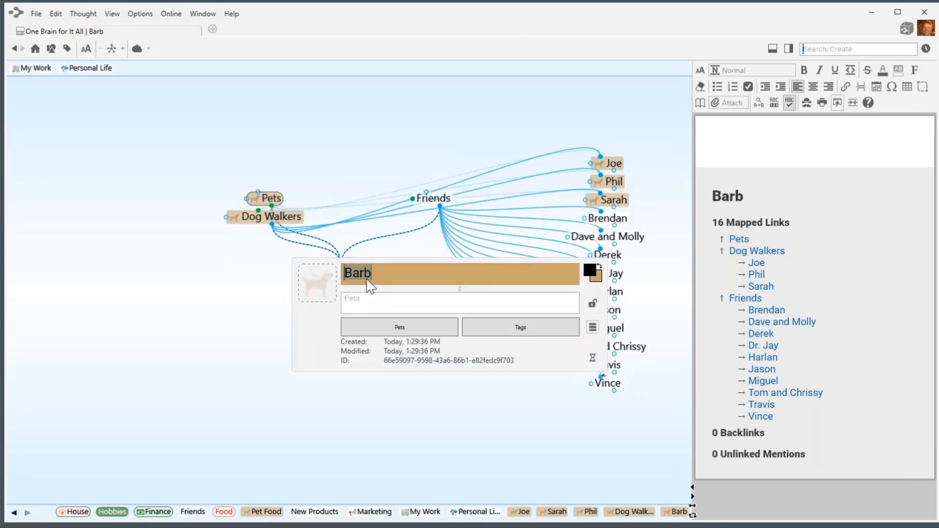
pyautogui.click(498, 321)
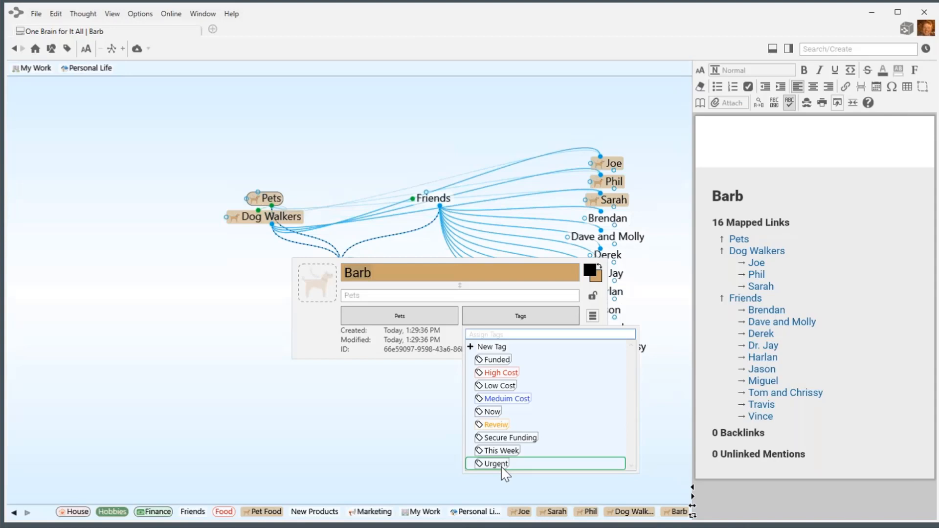
pyautogui.click(499, 465)
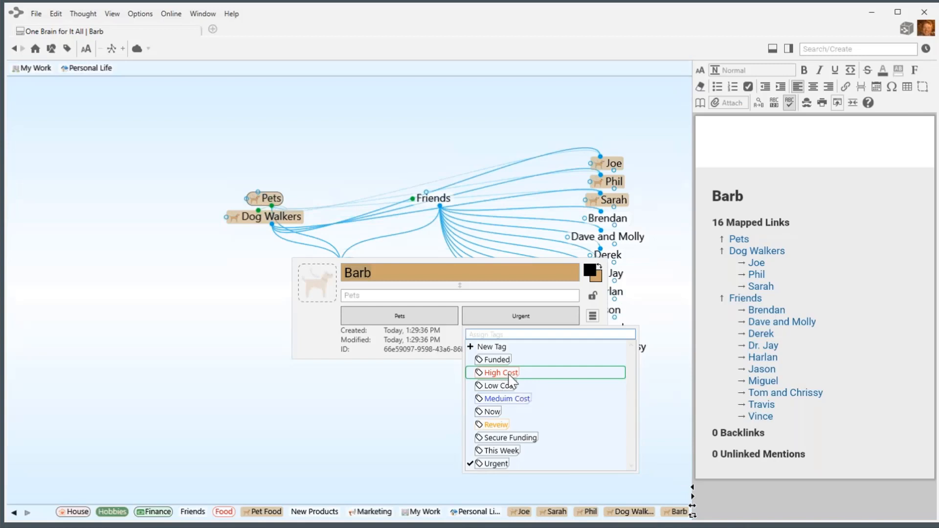
pyautogui.click(509, 375)
pyautogui.click(388, 431)
pyautogui.click(388, 431)
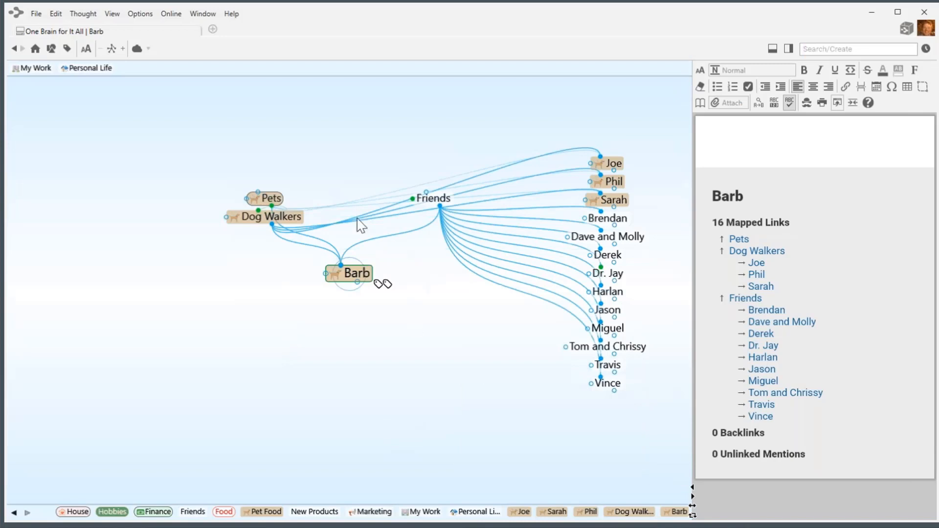
# Tag Mind Mapping under Technology as Urgent and Low Cost, then return to Personal Life.
pyautogui.click(73, 68)
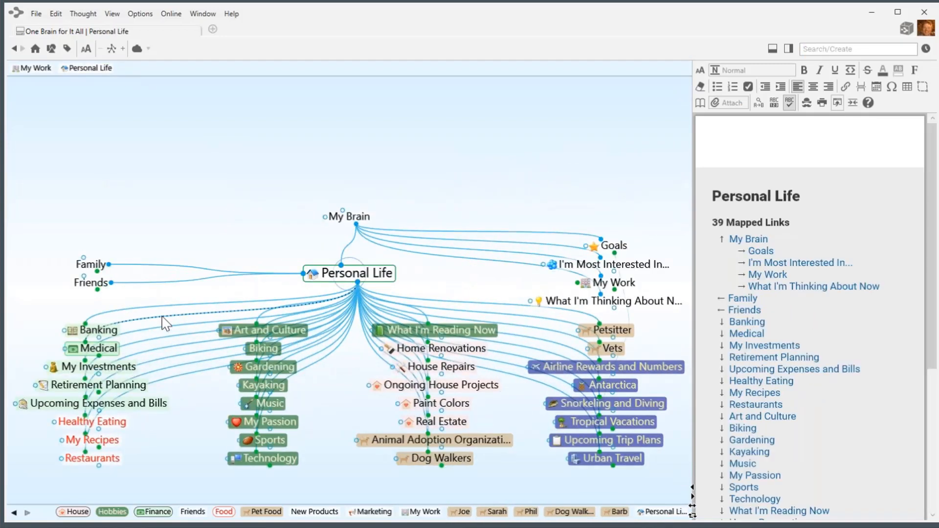
pyautogui.click(286, 459)
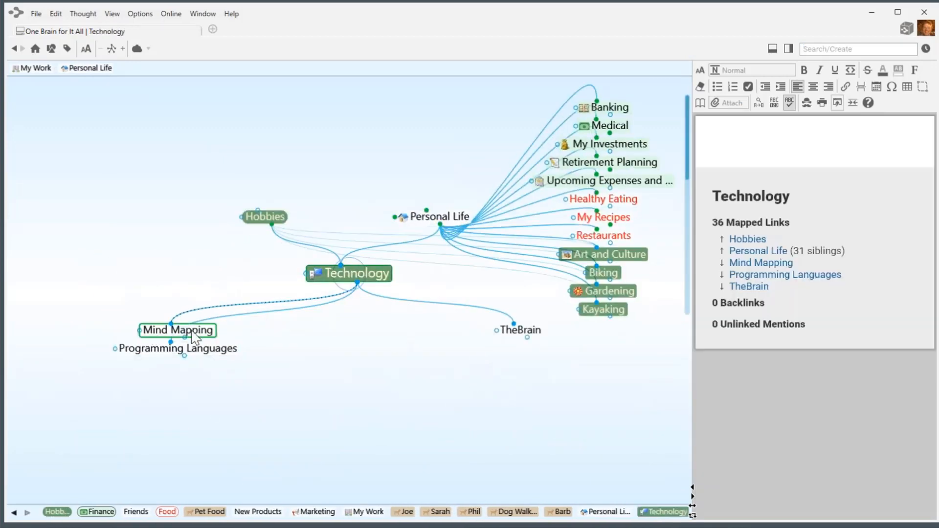
pyautogui.click(193, 332)
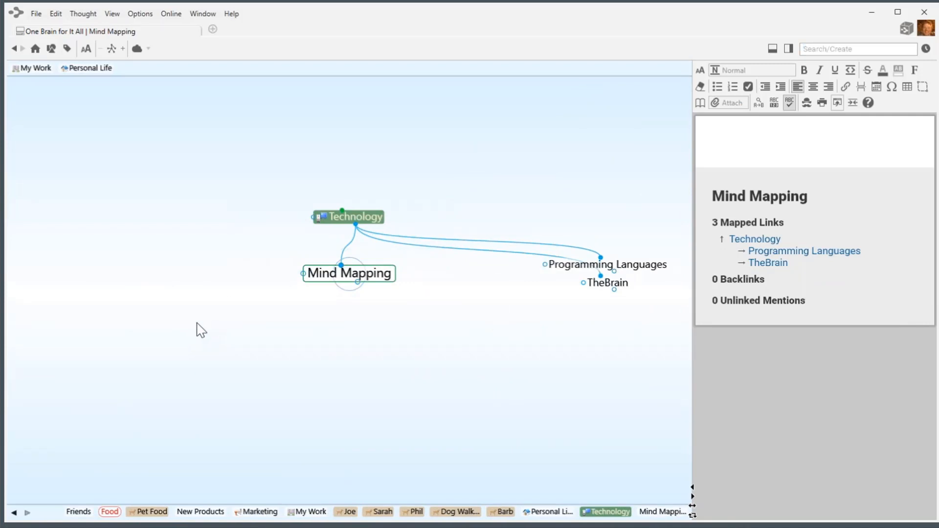
pyautogui.rightClick(378, 280)
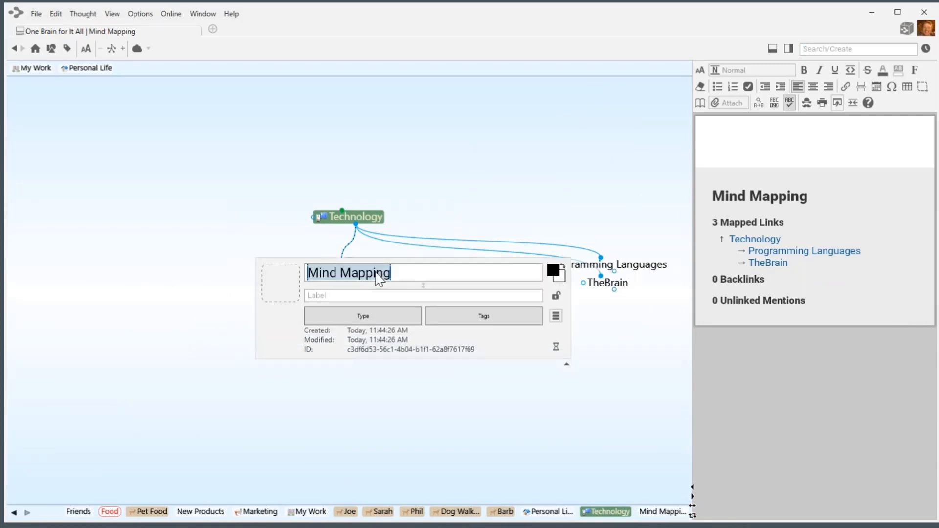
pyautogui.click(490, 325)
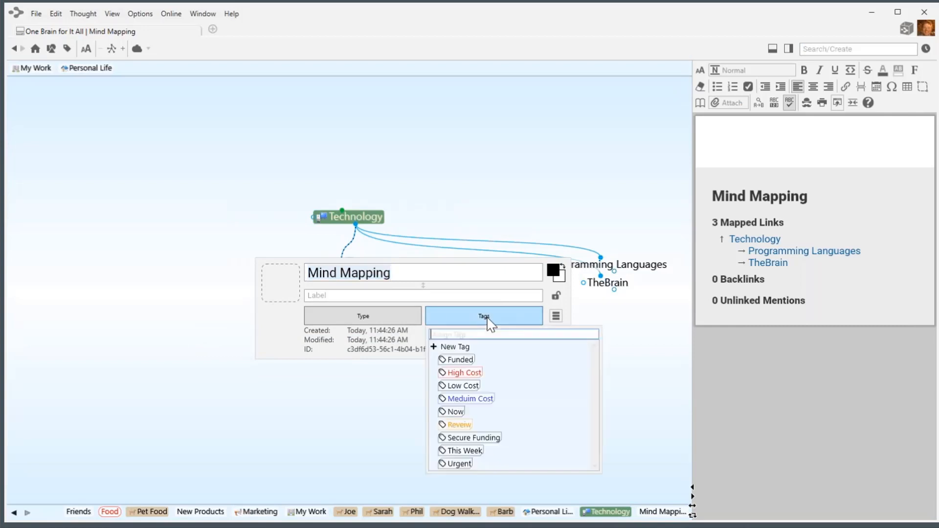
pyautogui.click(463, 467)
pyautogui.click(464, 387)
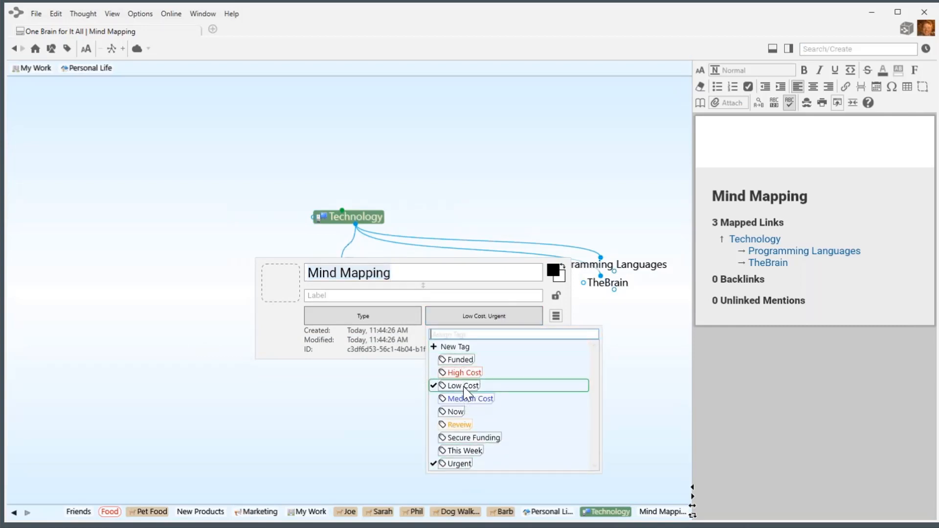
pyautogui.click(354, 401)
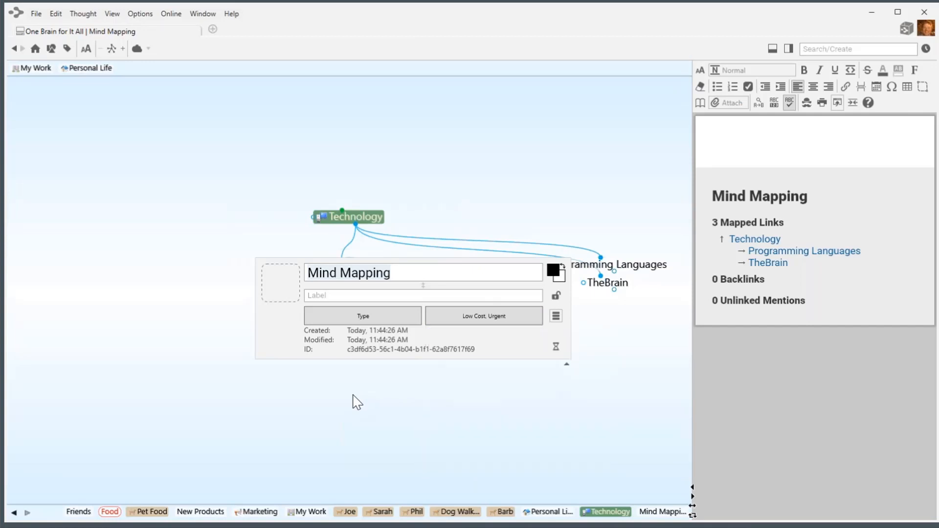
pyautogui.click(345, 214)
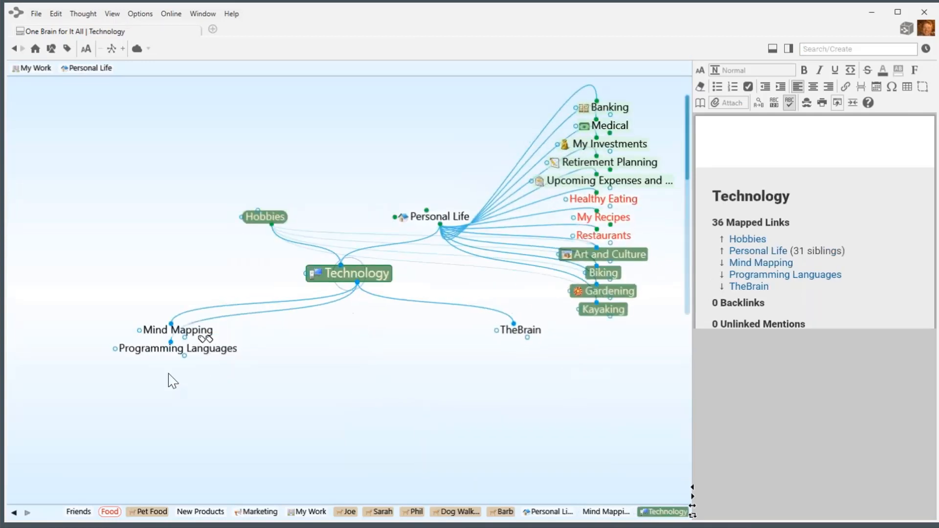
pyautogui.click(437, 217)
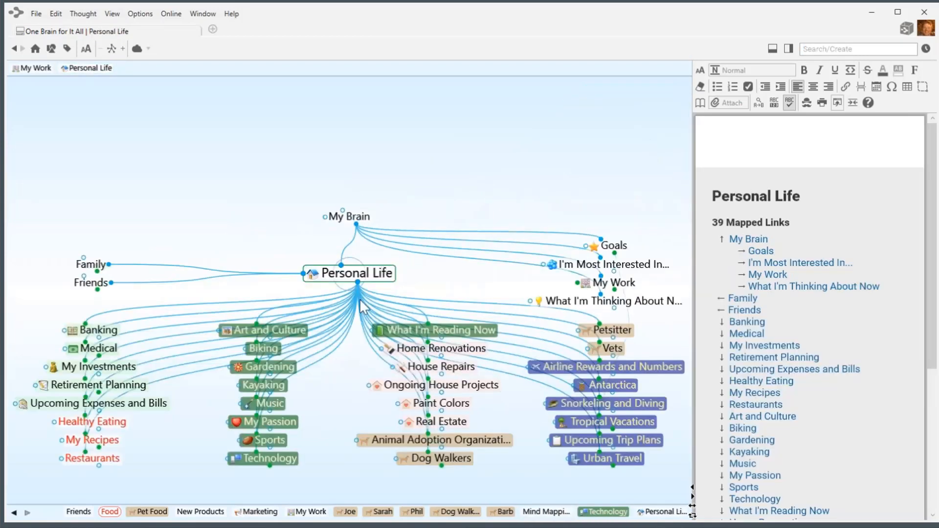
# Make Paint Colors the central thought and tag it Urgent and High Cost.
pyautogui.click(441, 404)
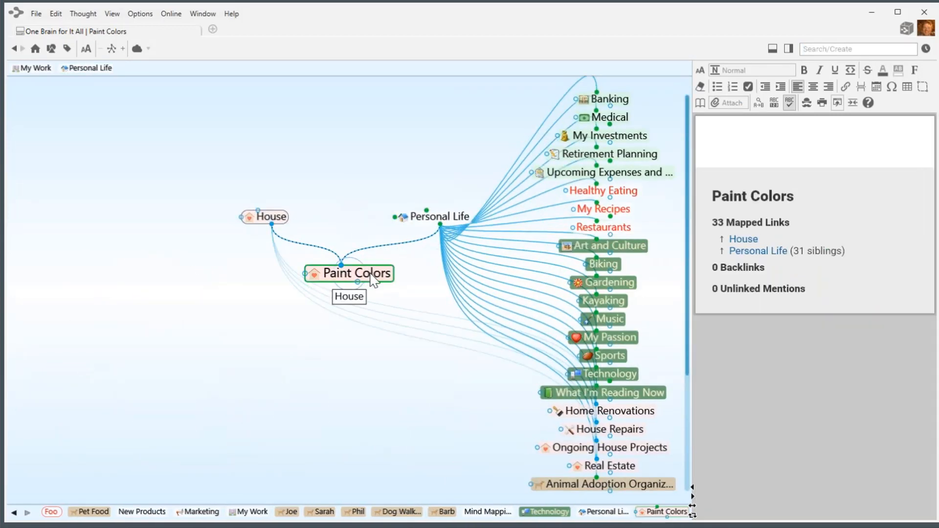
pyautogui.click(373, 280)
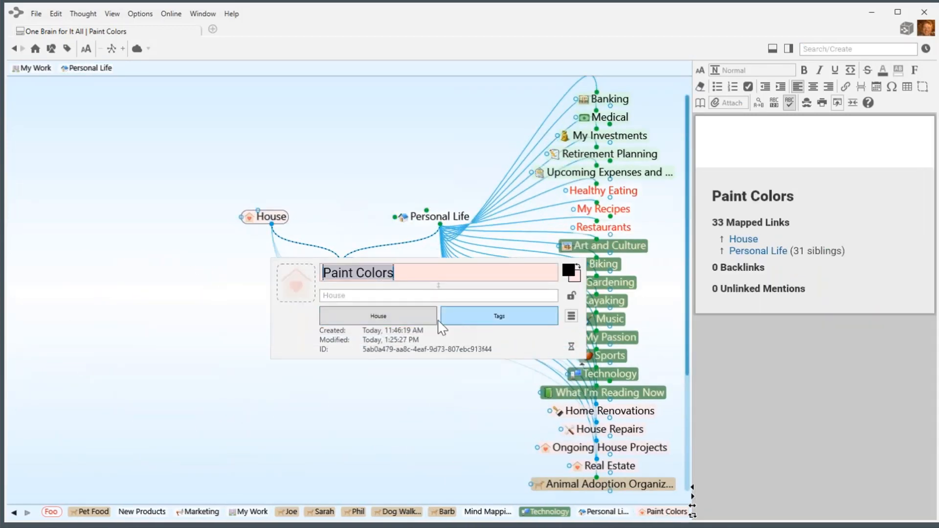
pyautogui.click(472, 316)
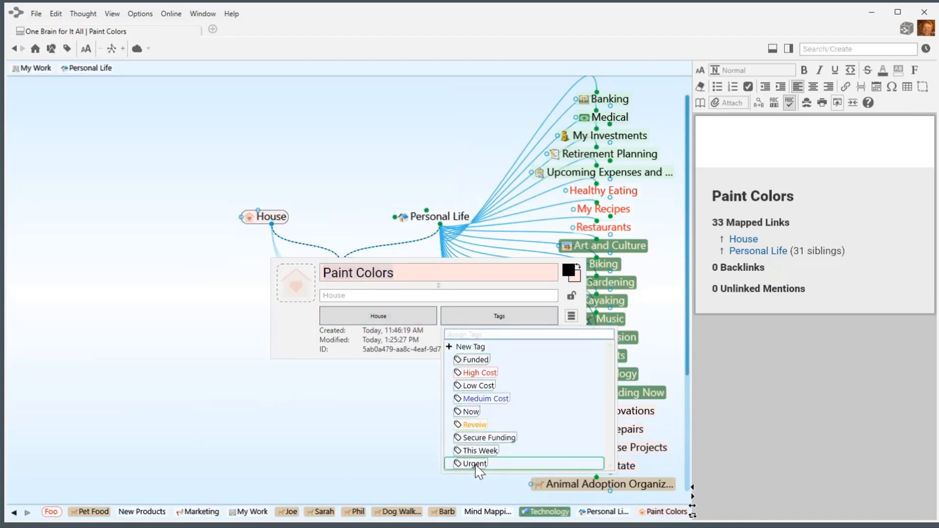
pyautogui.click(476, 464)
pyautogui.click(477, 373)
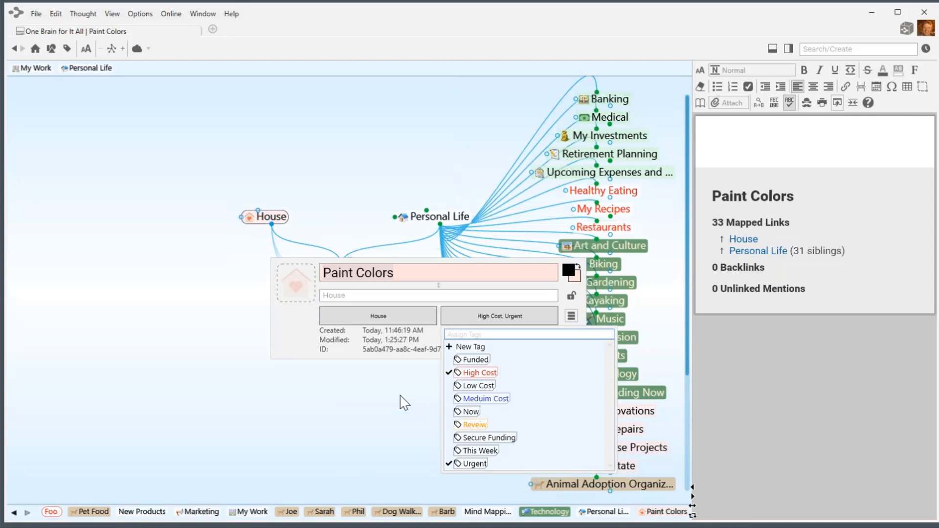
pyautogui.press('Down')
pyautogui.press('Down')
pyautogui.press('Down')
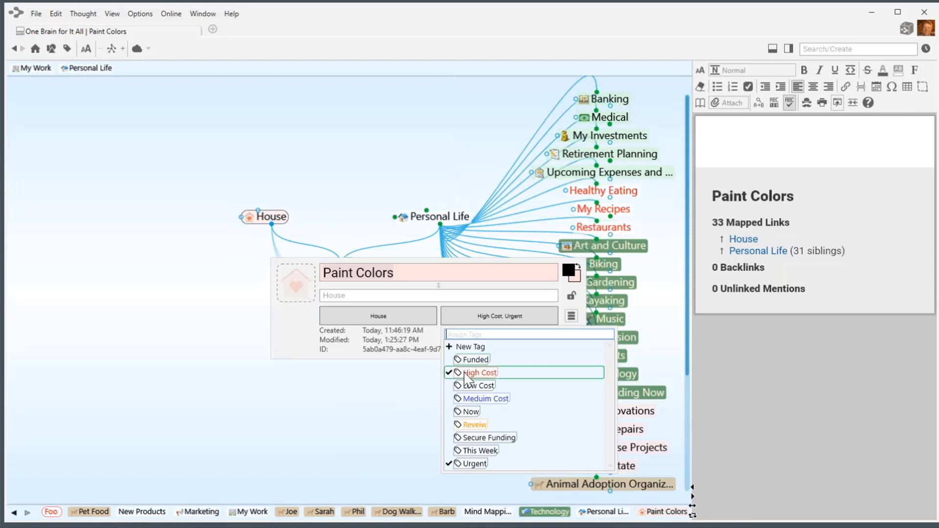
pyautogui.press('Escape')
pyautogui.press('Escape')
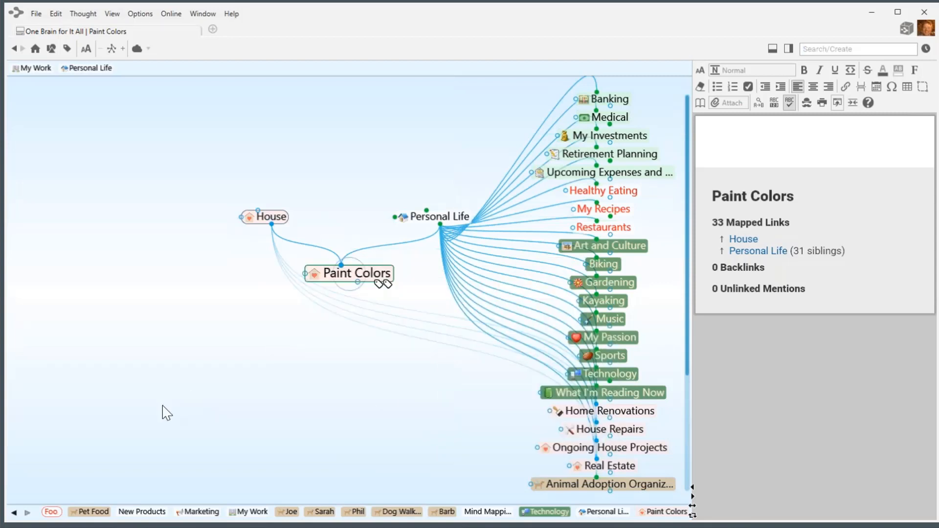
# Find the High Cost tag via search and give it the yellow dollar stock icon, then return to Paint Colors.
pyautogui.click(823, 48)
pyautogui.write('high')
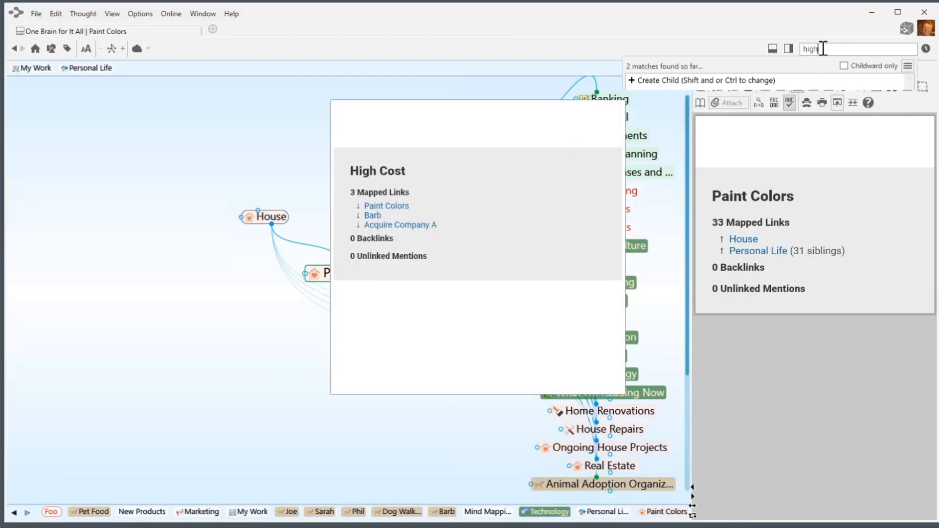
pyautogui.press('Return')
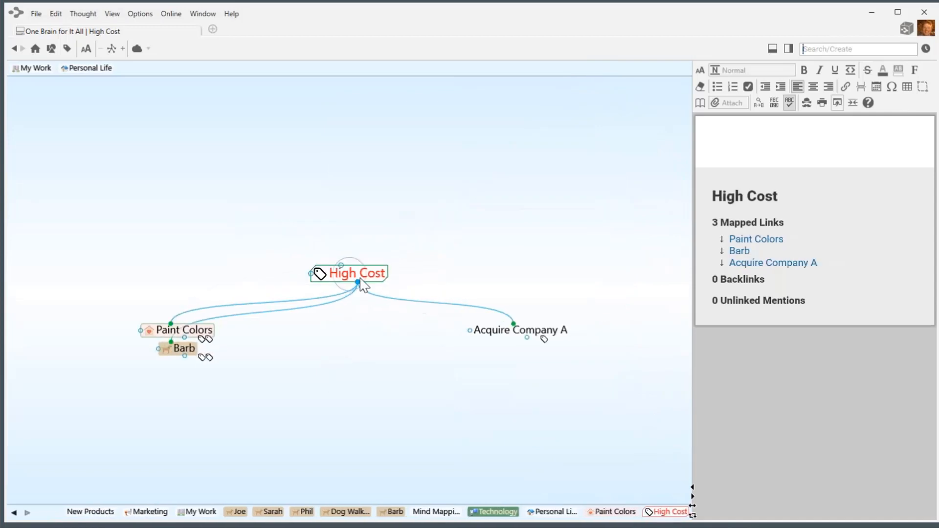
pyautogui.click(362, 283)
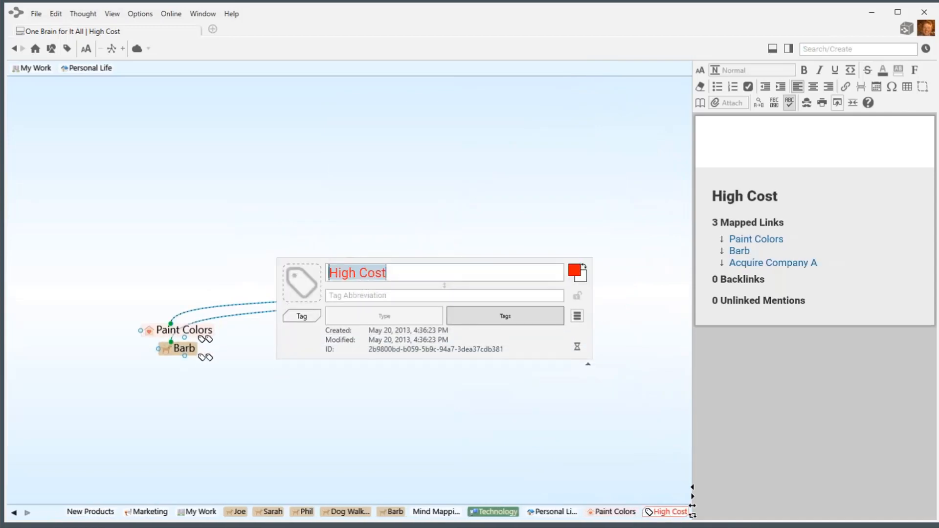
pyautogui.click(309, 292)
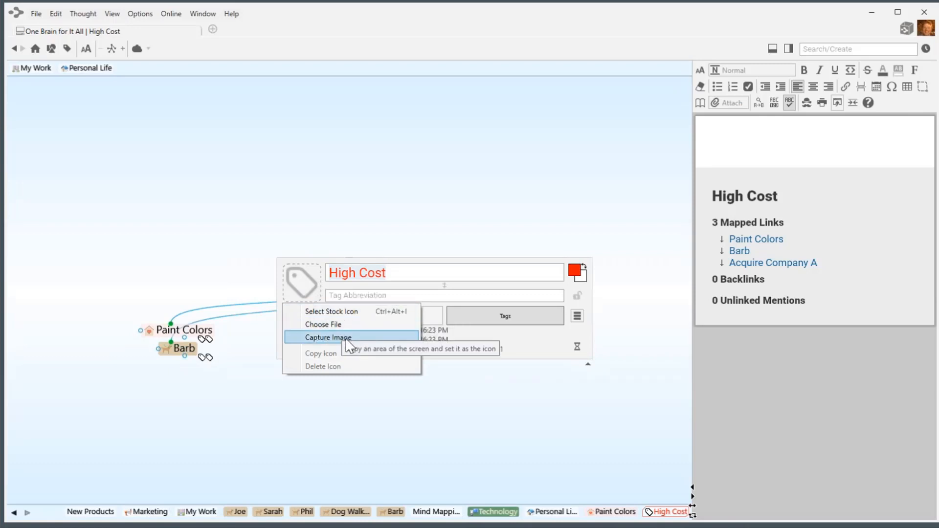
pyautogui.click(320, 313)
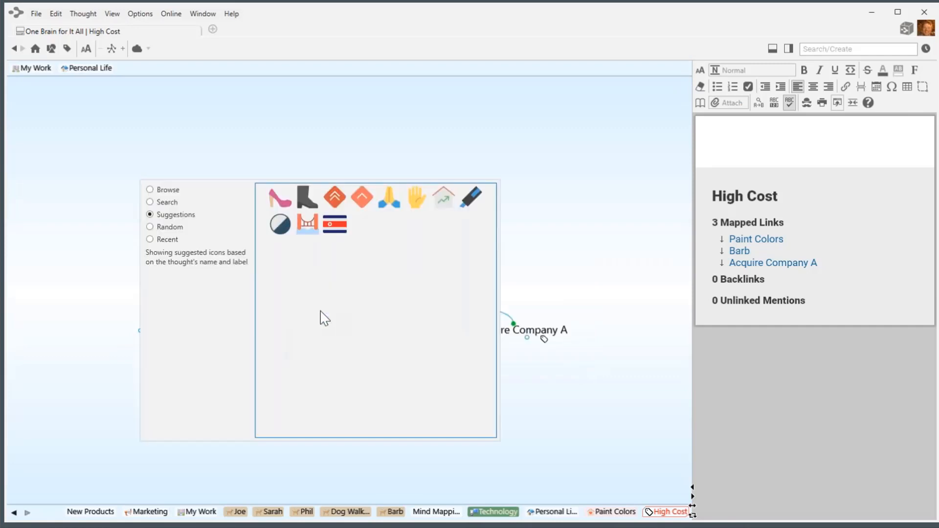
pyautogui.click(149, 202)
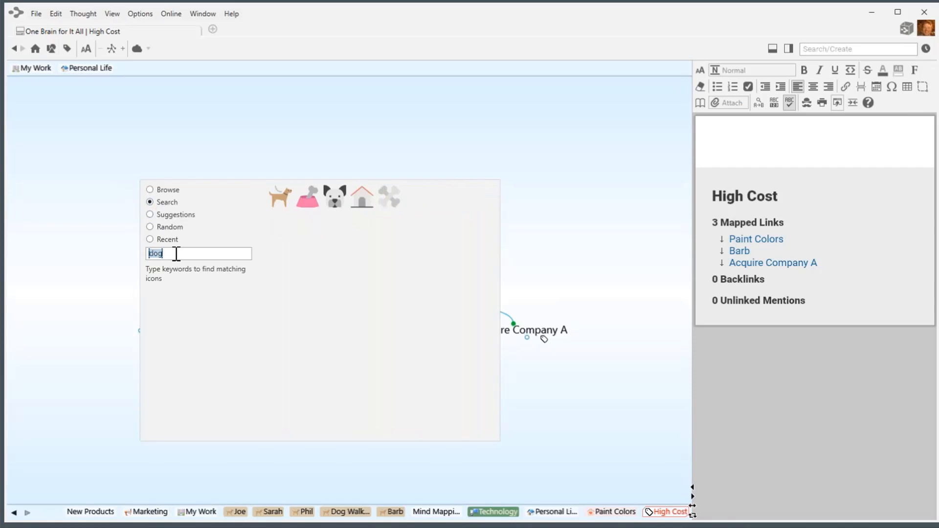
pyautogui.write('mo')
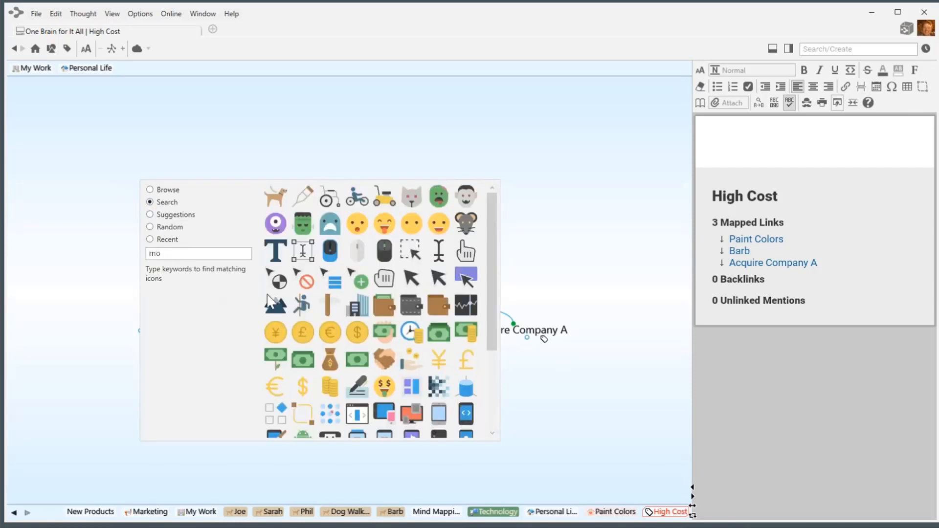
pyautogui.click(304, 389)
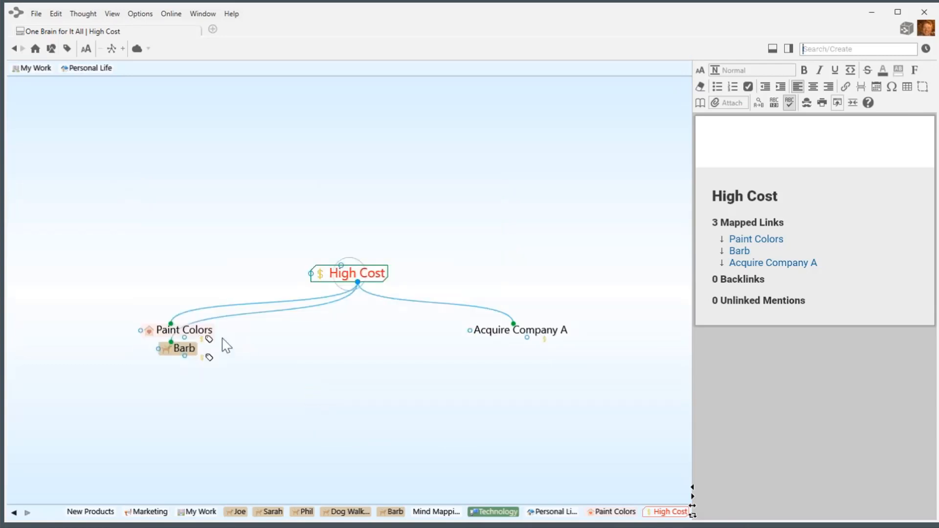
pyautogui.click(204, 334)
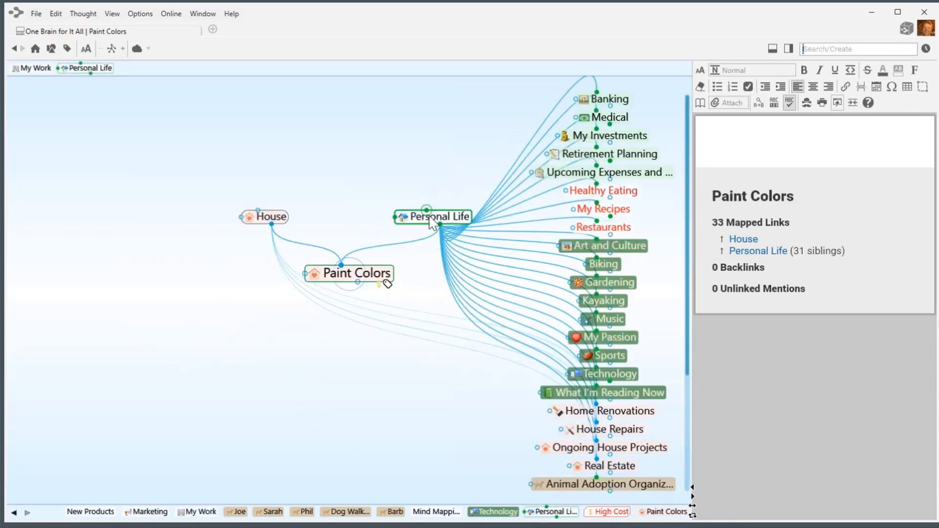
# Return to Personal Life as the central thought, its notes showing 39 mapped links.
pyautogui.click(433, 223)
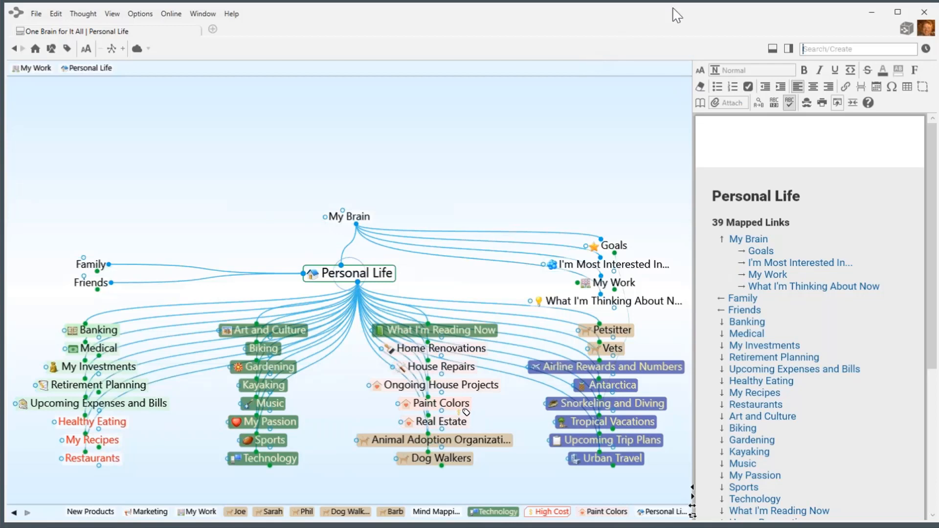
# Show the Report panel and reset its filters to list every thought.
pyautogui.click(788, 49)
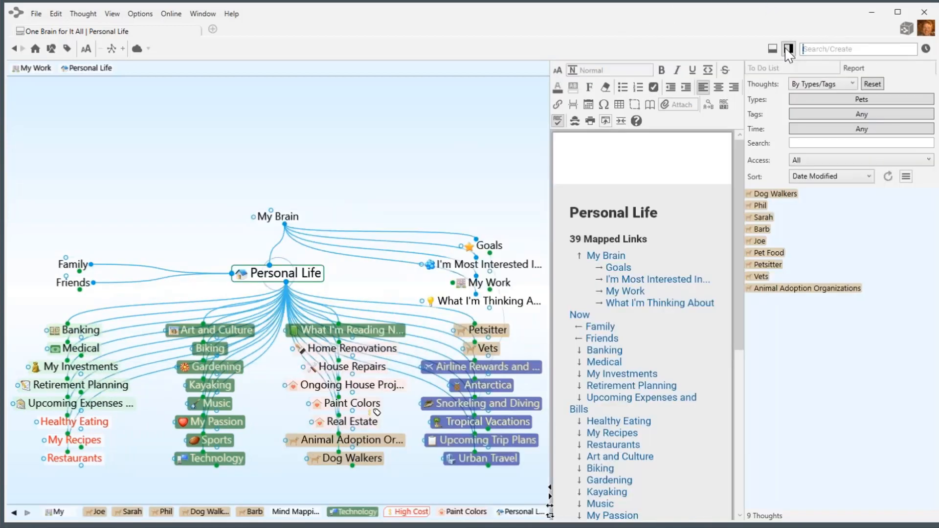
pyautogui.click(852, 89)
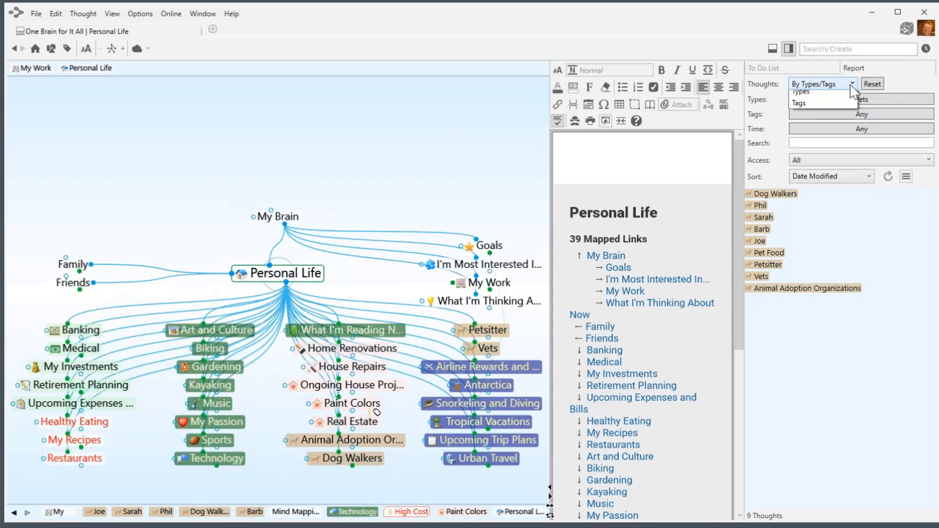
pyautogui.click(832, 94)
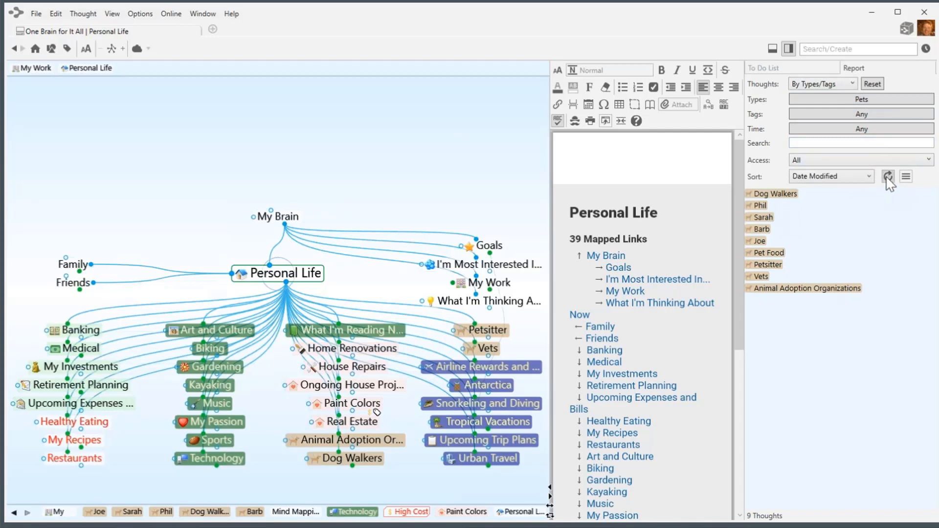
pyautogui.click(867, 99)
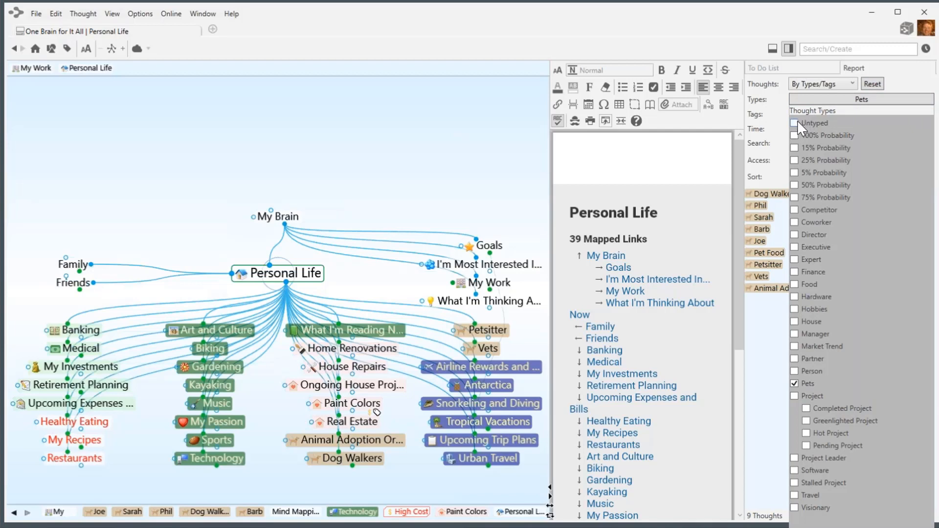
pyautogui.click(872, 84)
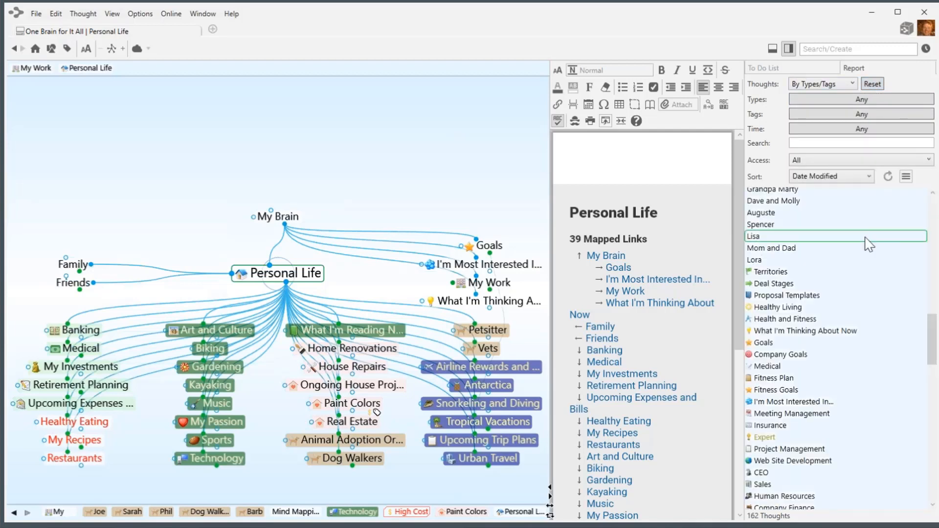
# Filter the report to Urgent and High Cost tags excluding Review, then hide the panel.
pyautogui.click(829, 115)
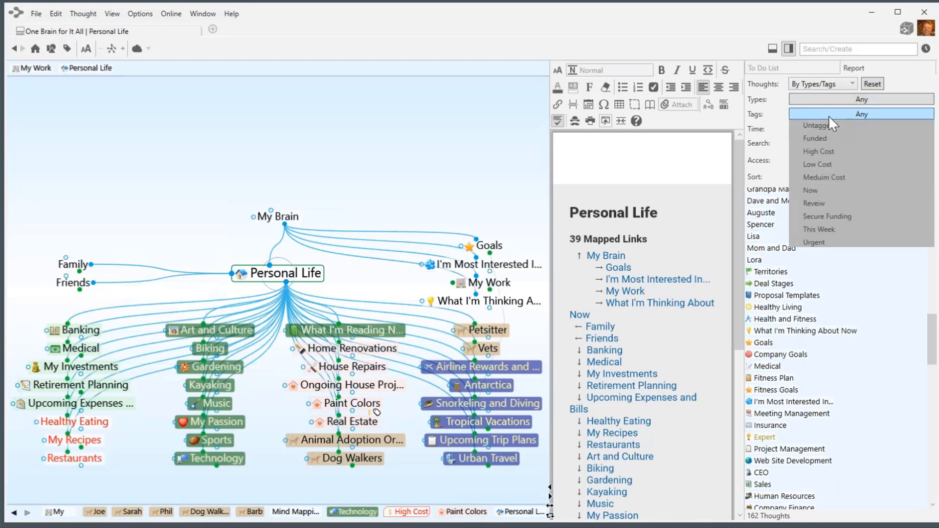
pyautogui.click(815, 243)
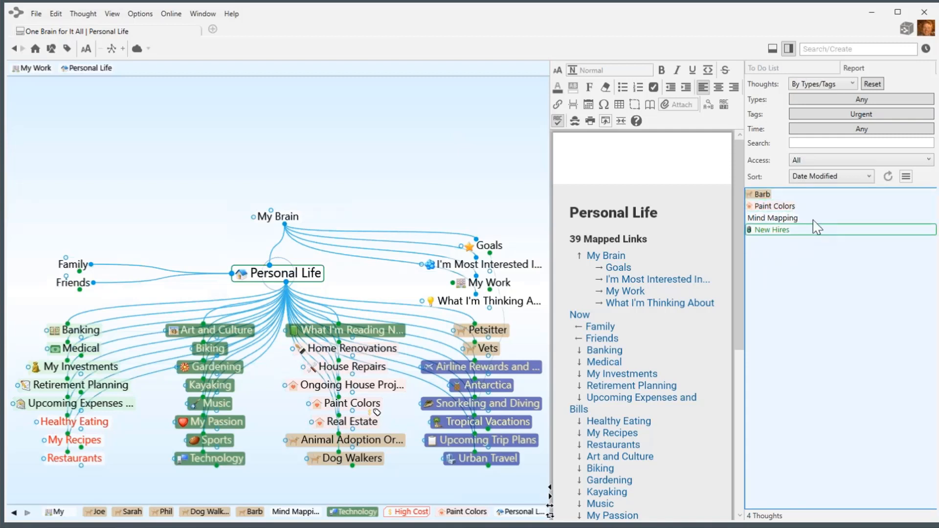
pyautogui.click(876, 114)
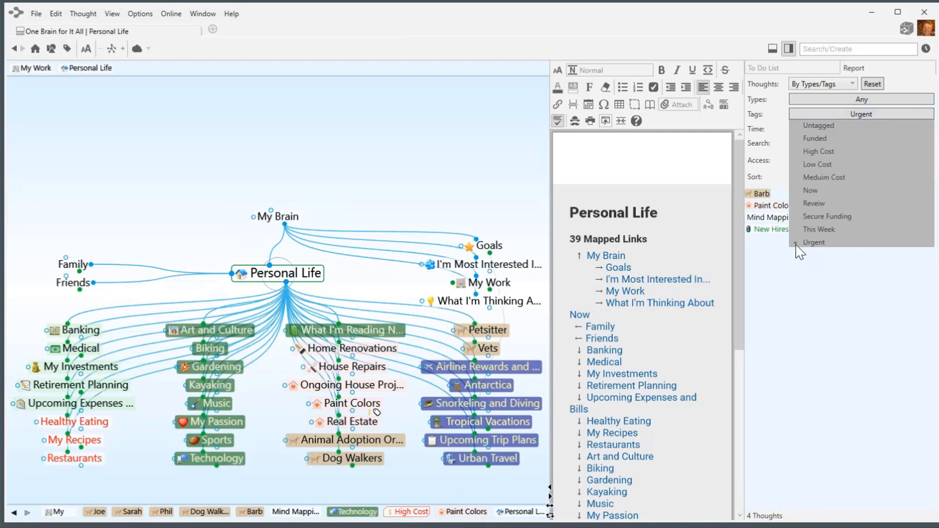
pyautogui.click(796, 150)
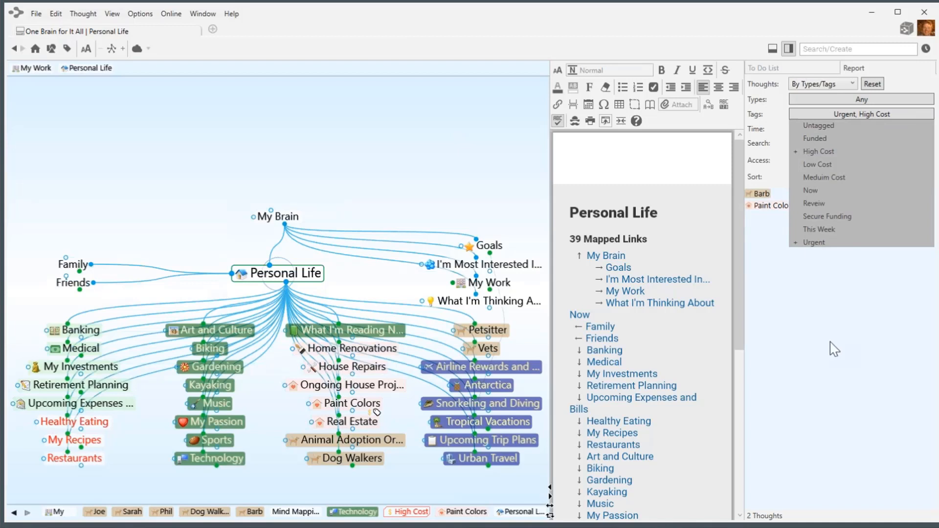
pyautogui.click(797, 164)
pyautogui.click(798, 166)
pyautogui.click(795, 204)
pyautogui.click(798, 204)
pyautogui.click(837, 297)
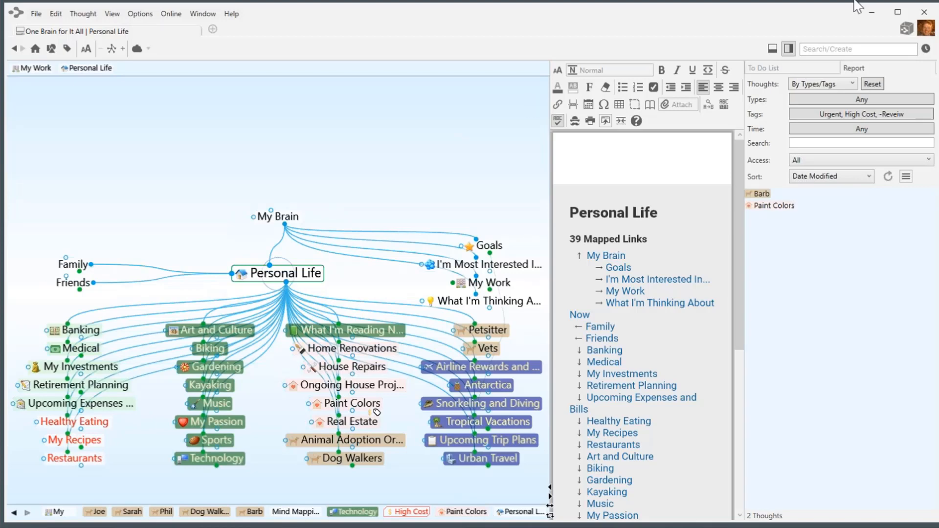
pyautogui.click(790, 53)
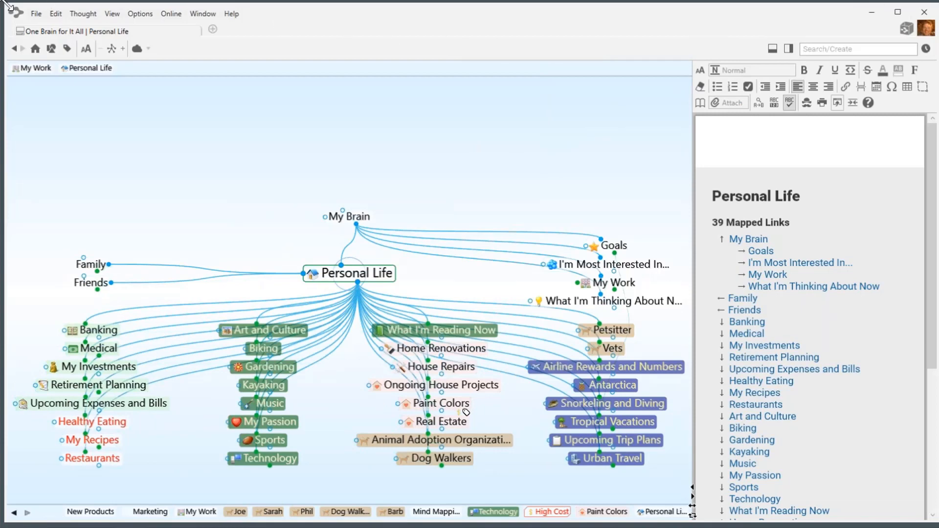
# Shrink TheBrain's window and show Original Brain.png enlarged in Photos for comparison.
pyautogui.moveTo(5, 3); pyautogui.dragTo(152, 62)
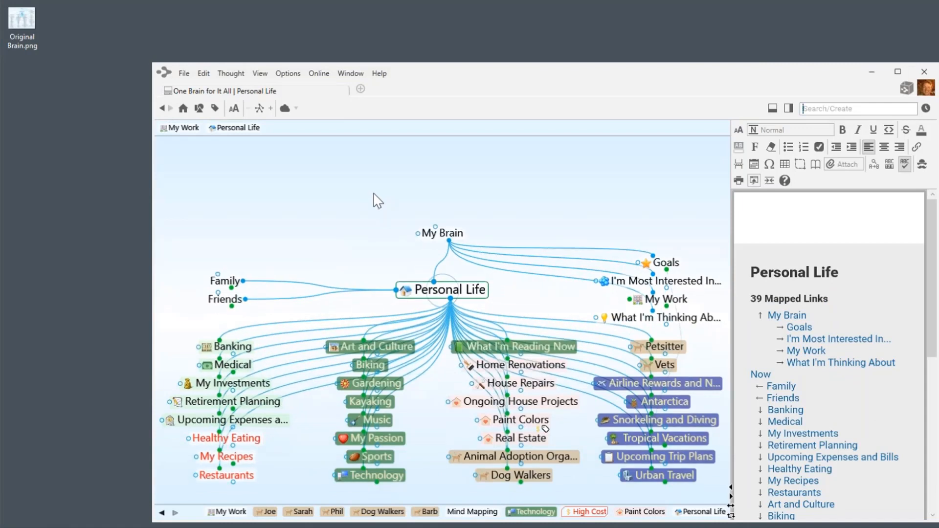
pyautogui.moveTo(460, 69); pyautogui.dragTo(468, 22)
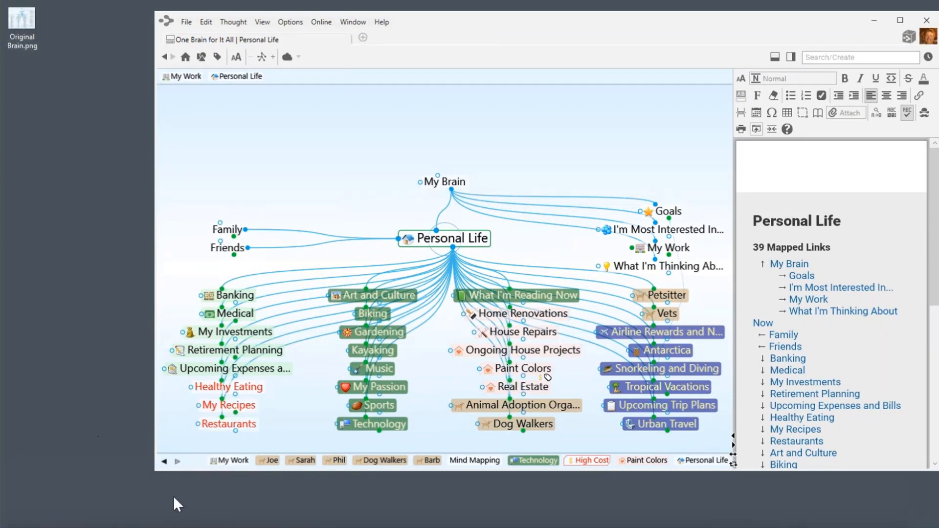
pyautogui.moveTo(245, 526); pyautogui.dragTo(88, 44)
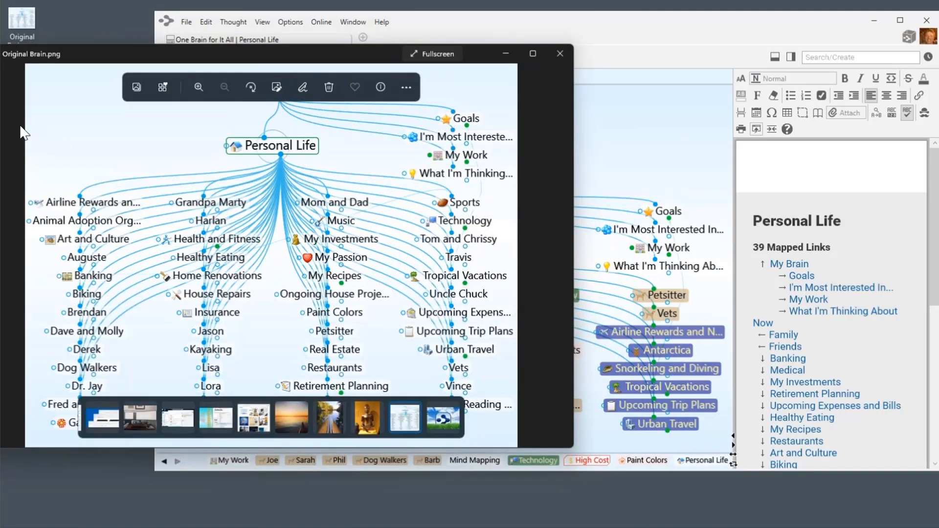
pyautogui.press('Left')
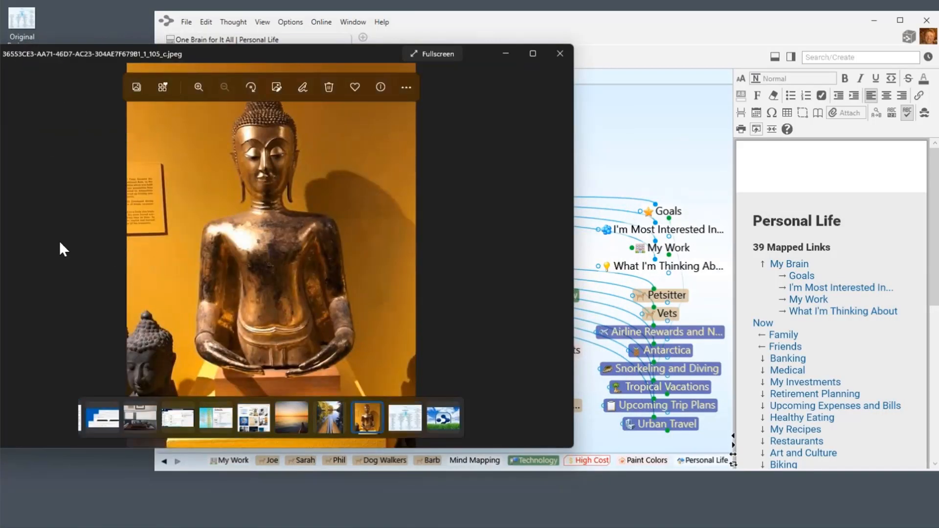
pyautogui.click(560, 53)
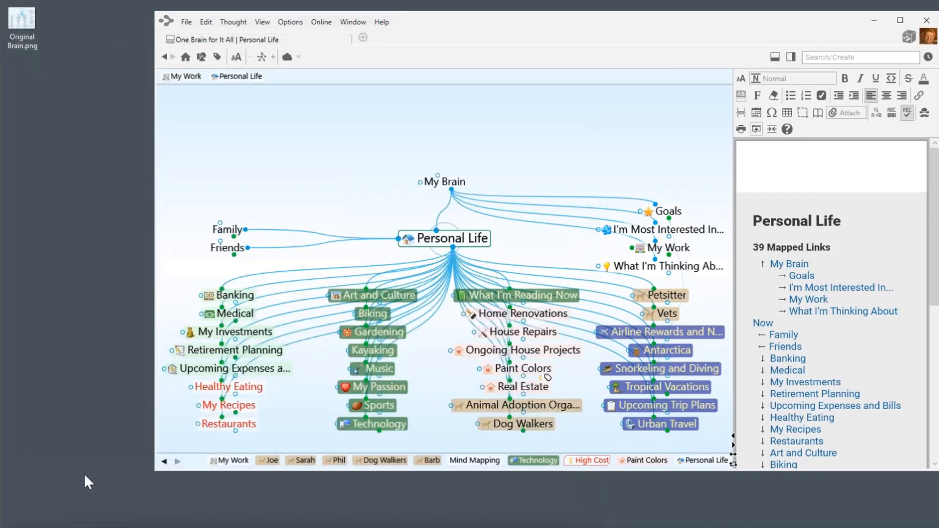
pyautogui.moveTo(228, 521); pyautogui.dragTo(112, 90)
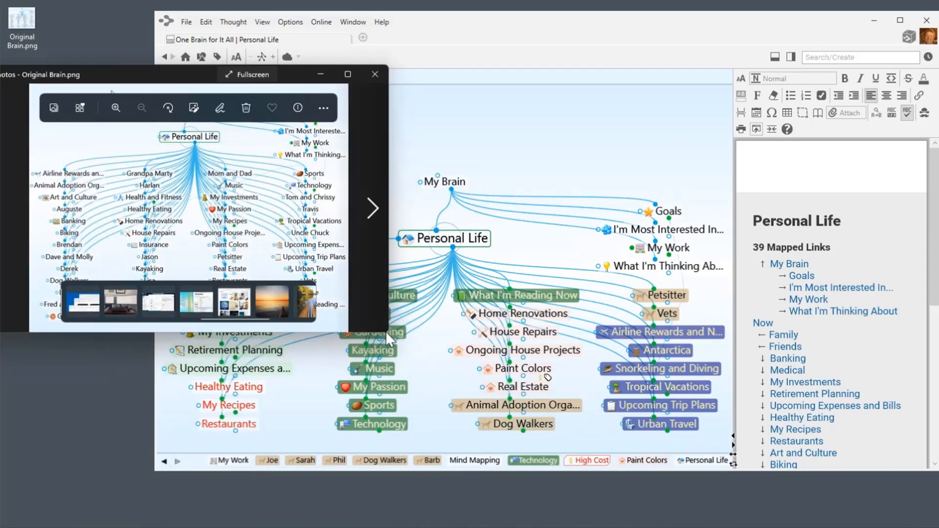
pyautogui.moveTo(384, 334); pyautogui.dragTo(444, 526)
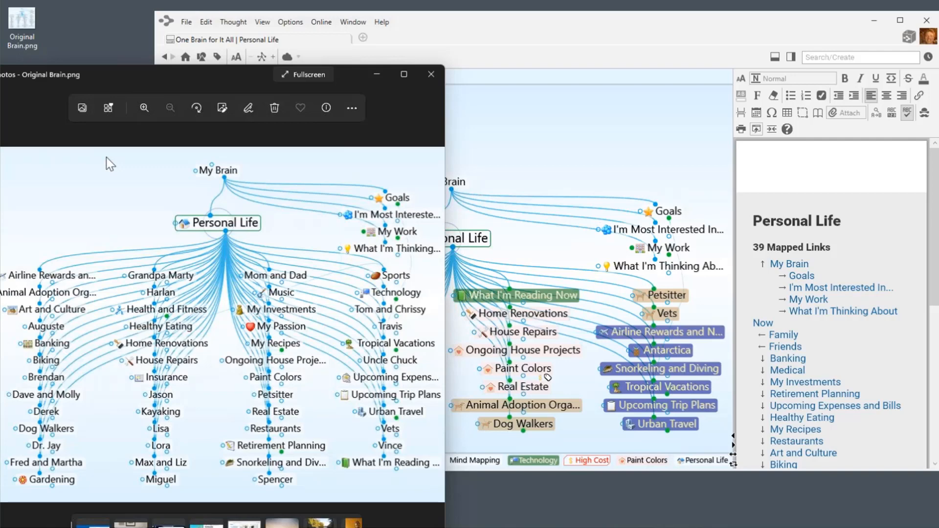
pyautogui.click(589, 134)
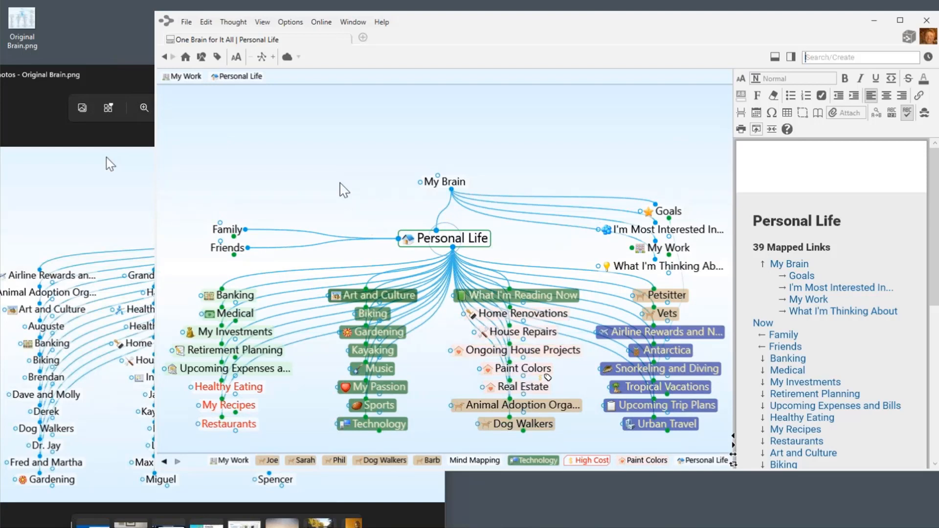
pyautogui.rightClick(331, 171)
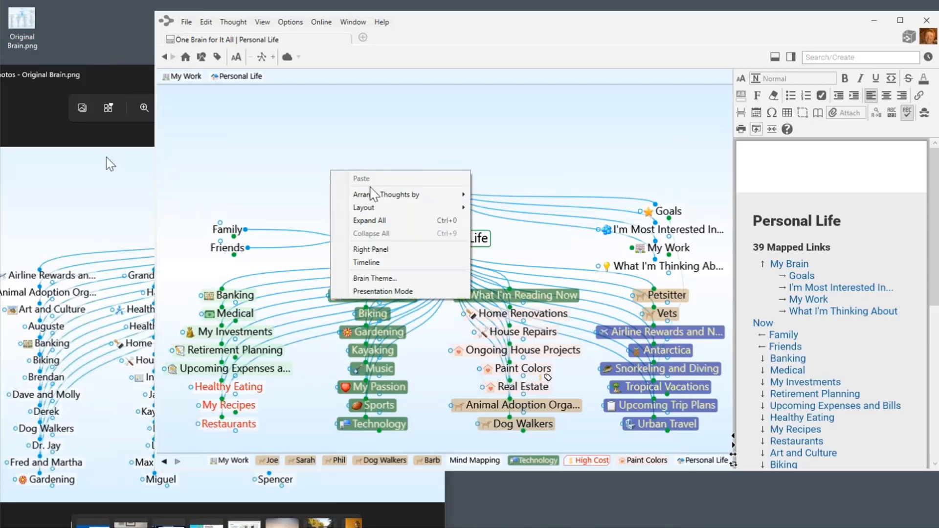
pyautogui.moveTo(375, 197)
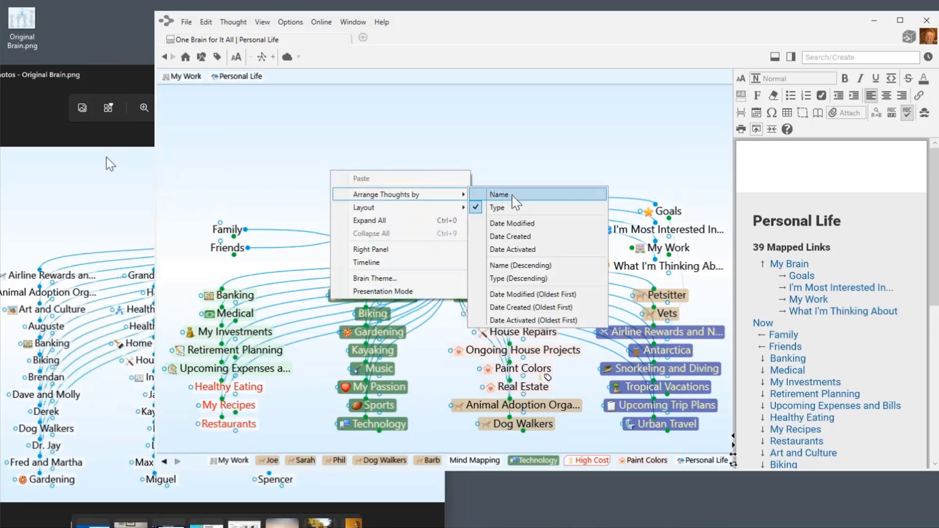
pyautogui.click(500, 195)
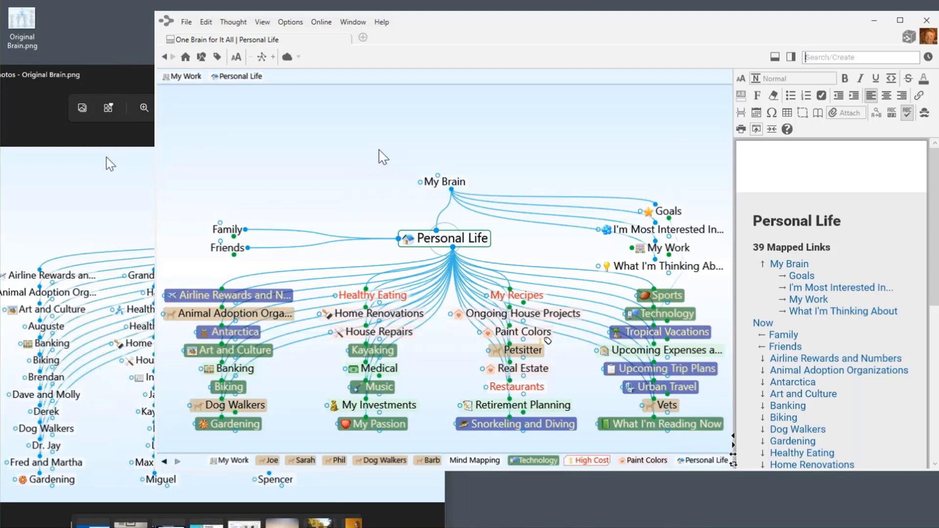
pyautogui.rightClick(379, 150)
pyautogui.moveTo(405, 175)
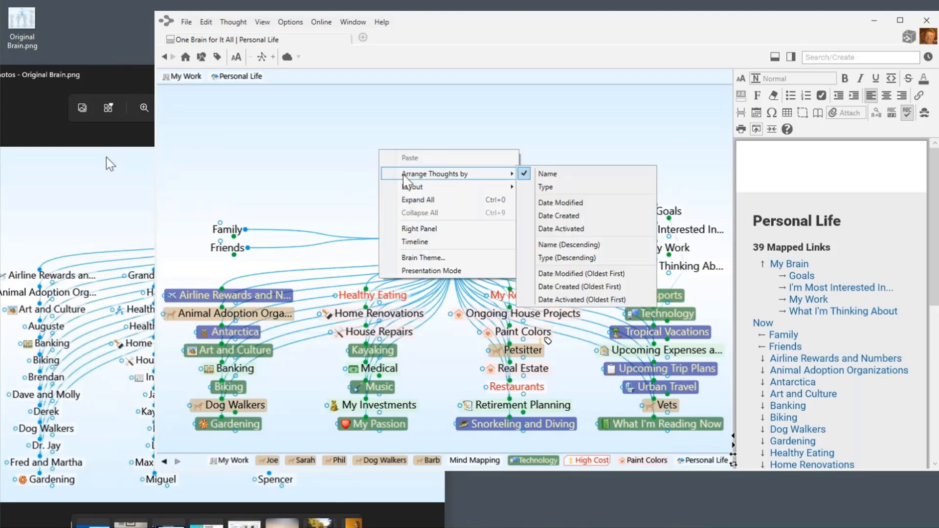
pyautogui.click(543, 188)
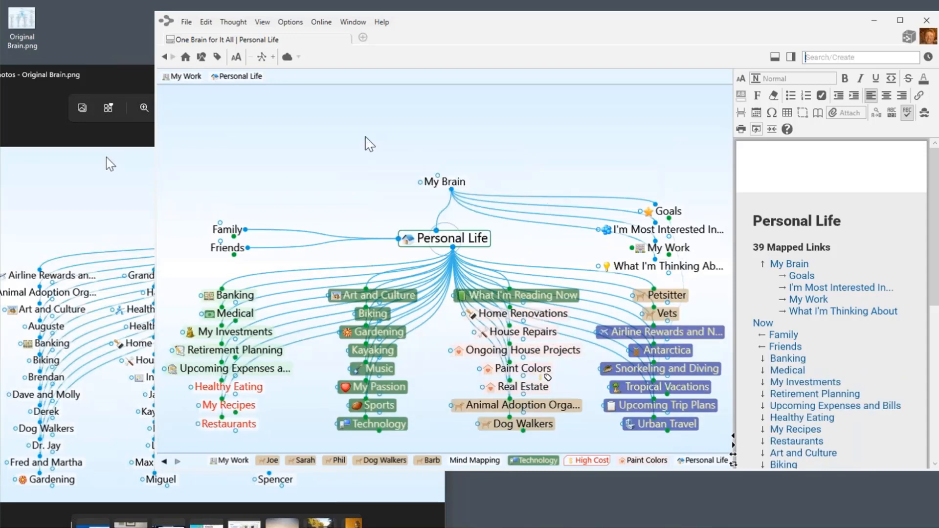
pyautogui.click(137, 82)
# Close the Photos viewer, enlarge TheBrain, and marquee-select eight thoughts from Art and Culture to Technology.
pyautogui.click(430, 75)
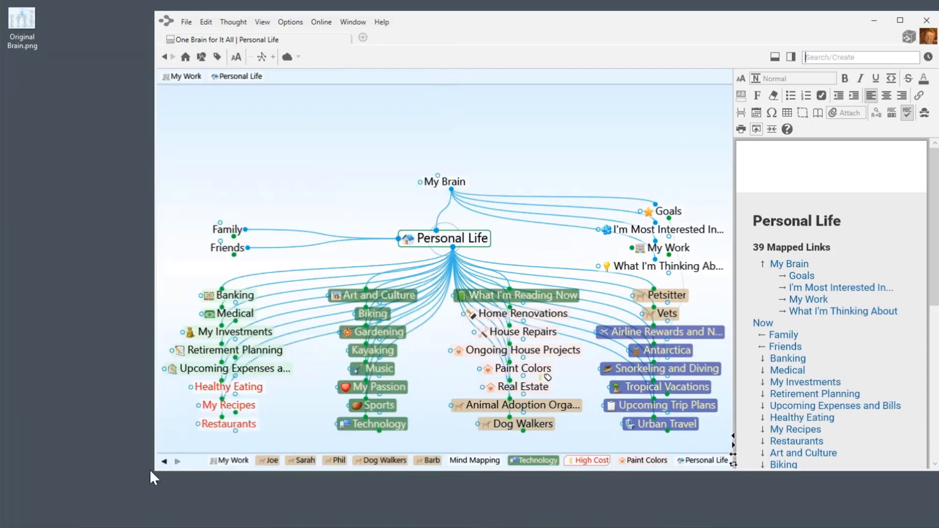
pyautogui.moveTo(151, 470); pyautogui.dragTo(17, 518)
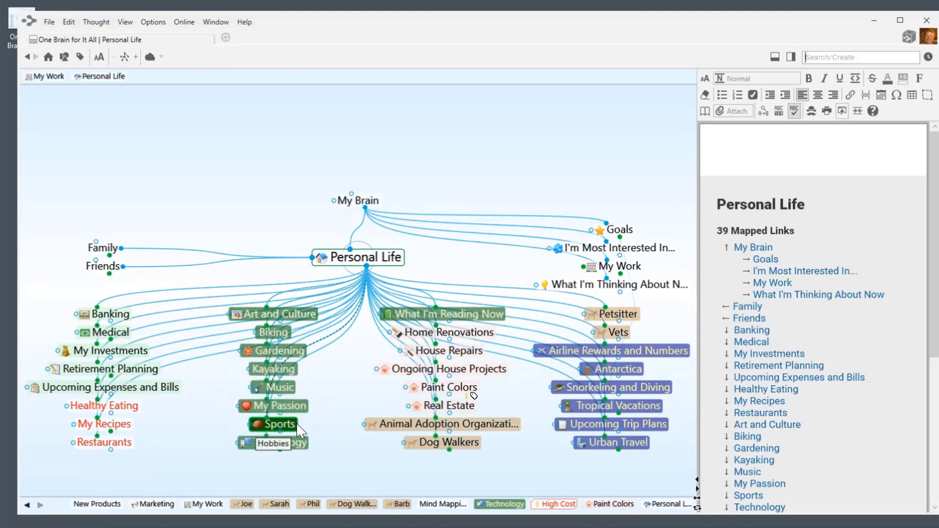
pyautogui.moveTo(309, 474); pyautogui.dragTo(248, 299)
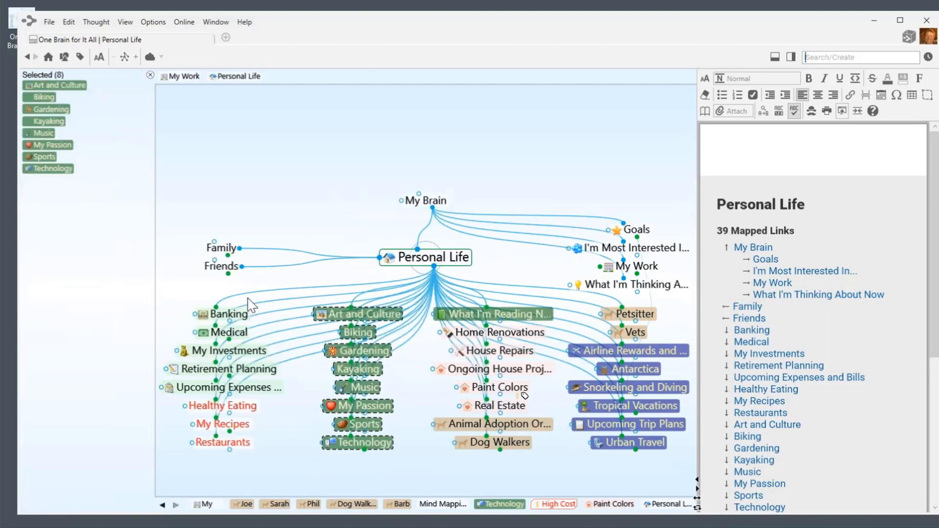
# Review the eight-thought selection's actions without applying any, clear it, and start a new selection with Personal Life.
pyautogui.rightClick(84, 227)
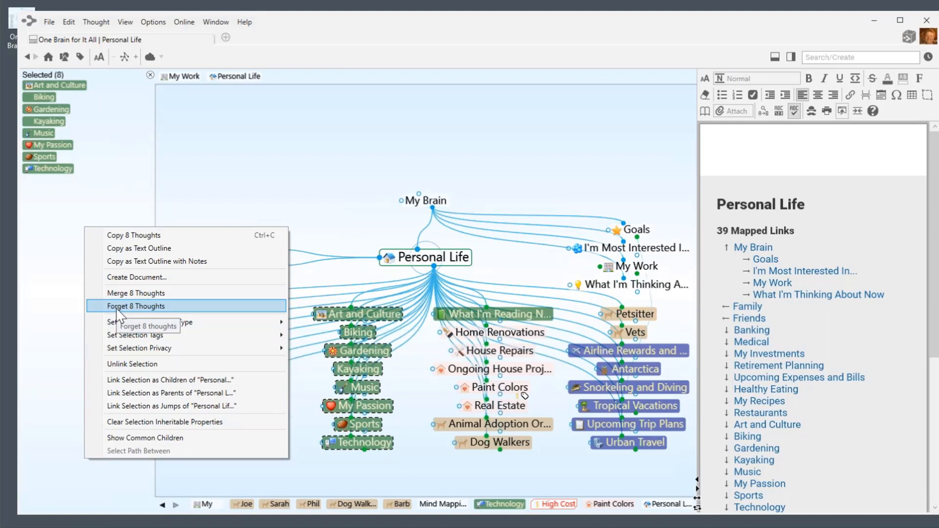
pyautogui.click(248, 138)
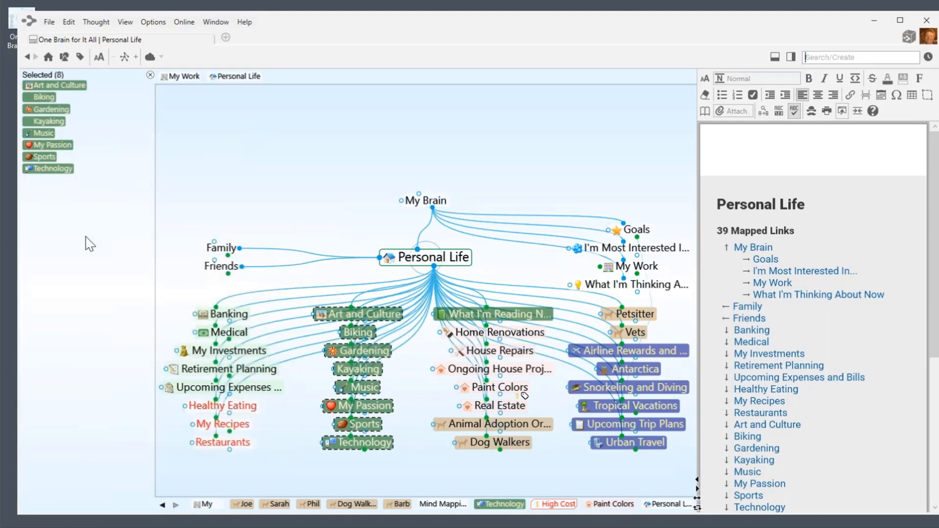
pyautogui.rightClick(75, 272)
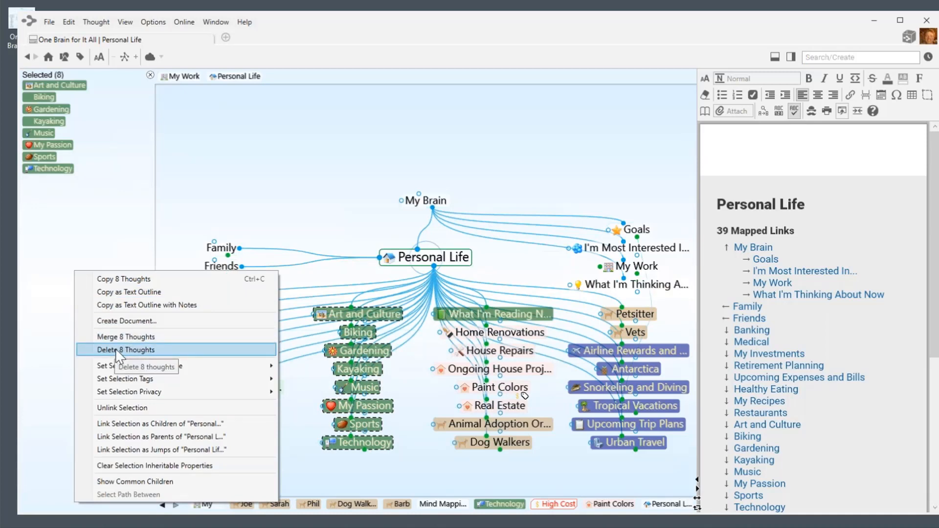
pyautogui.click(231, 141)
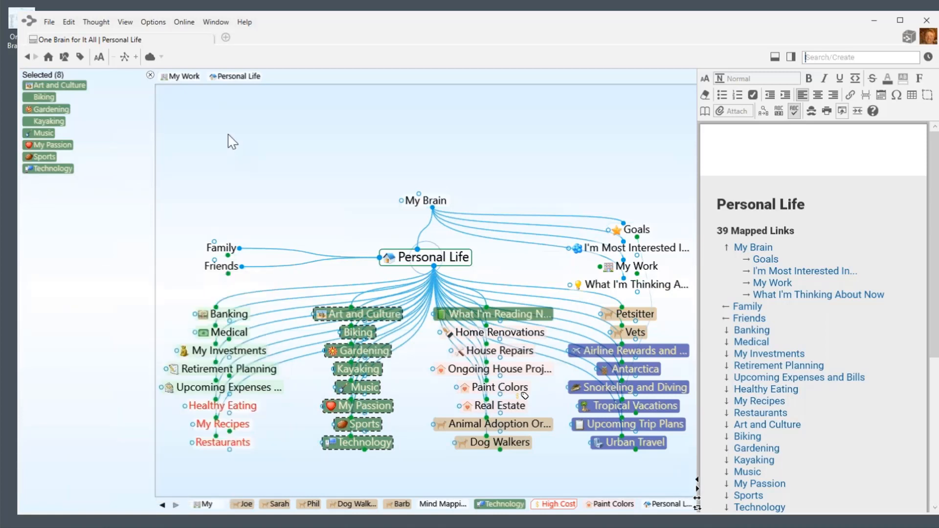
pyautogui.click(150, 75)
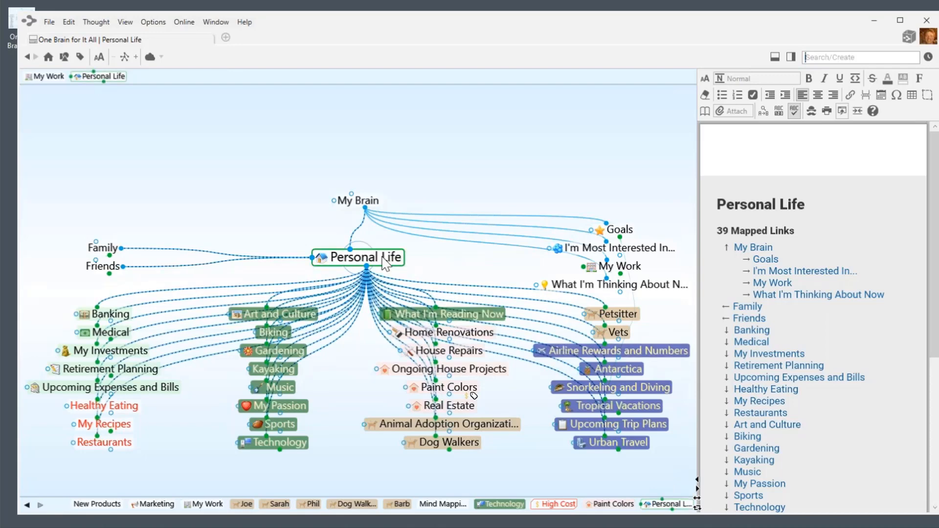
pyautogui.keyDown('ctrl'); pyautogui.click(386, 264); pyautogui.keyUp('ctrl')
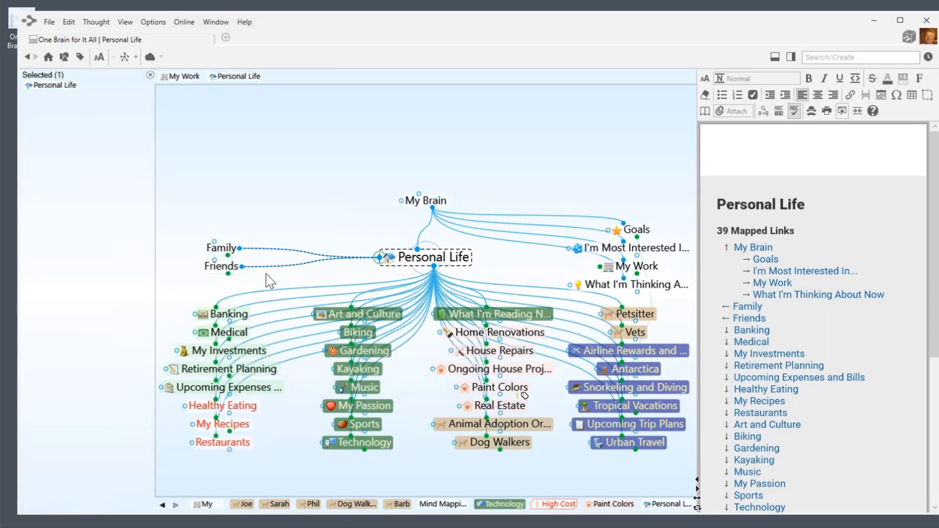
# Add Banking, Medical, My Investments, Technology, Mind Mapping and Programming Languages to the selection.
pyautogui.keyDown('ctrl'); pyautogui.click(226, 313); pyautogui.keyUp('ctrl')
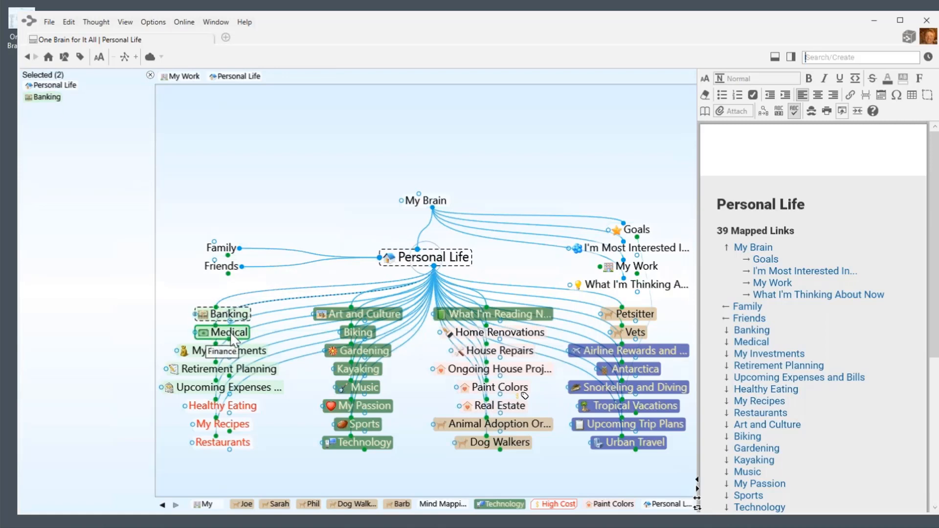
pyautogui.keyDown('ctrl'); pyautogui.click(232, 339); pyautogui.keyUp('ctrl')
pyautogui.keyDown('ctrl'); pyautogui.click(226, 351); pyautogui.keyUp('ctrl')
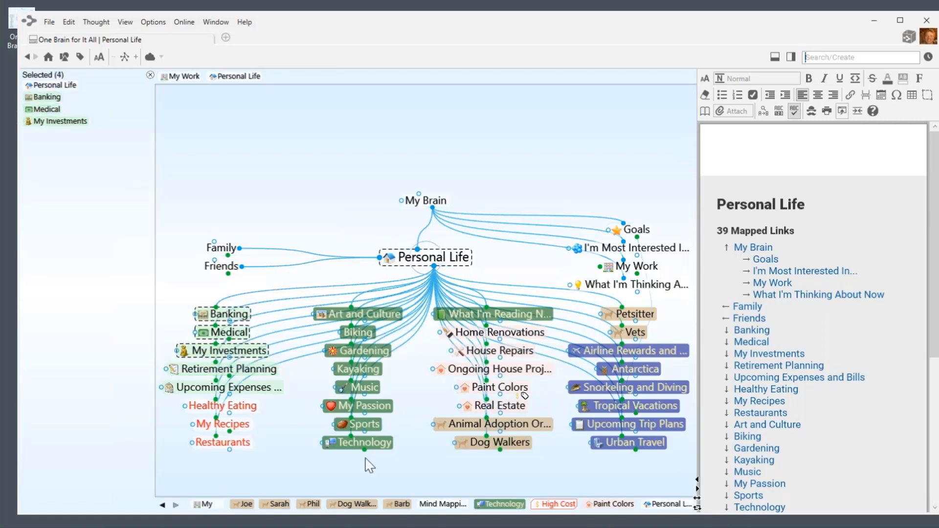
pyautogui.click(357, 443)
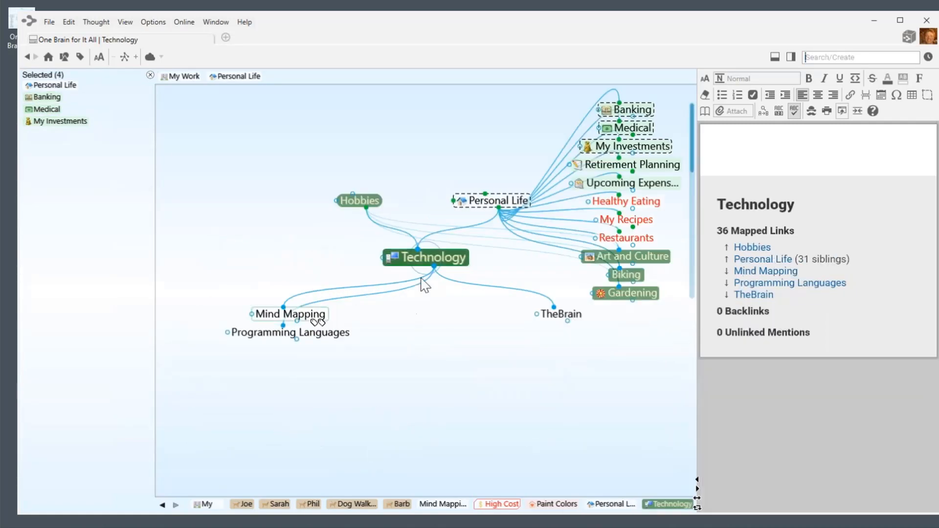
pyautogui.keyDown('ctrl'); pyautogui.click(424, 258); pyautogui.keyUp('ctrl')
pyautogui.keyDown('ctrl'); pyautogui.click(298, 314); pyautogui.keyUp('ctrl')
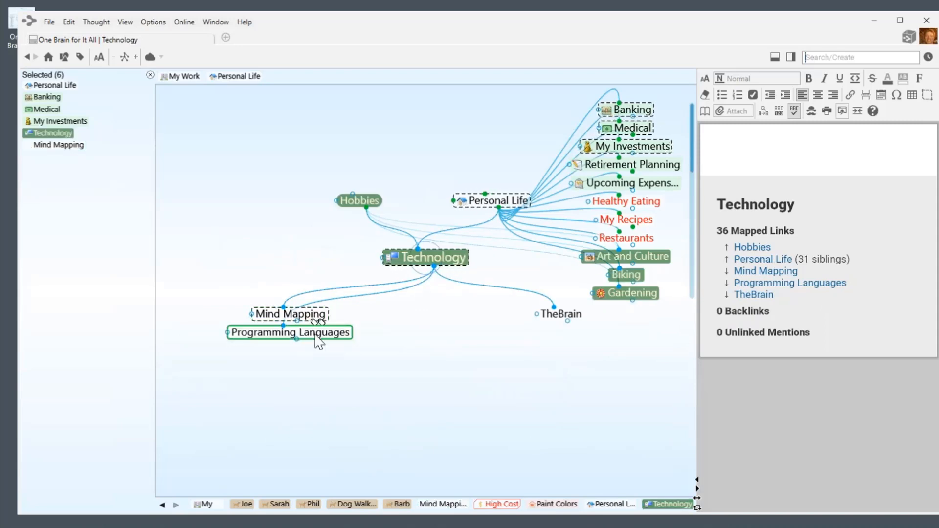
pyautogui.keyDown('ctrl'); pyautogui.click(319, 337); pyautogui.keyUp('ctrl')
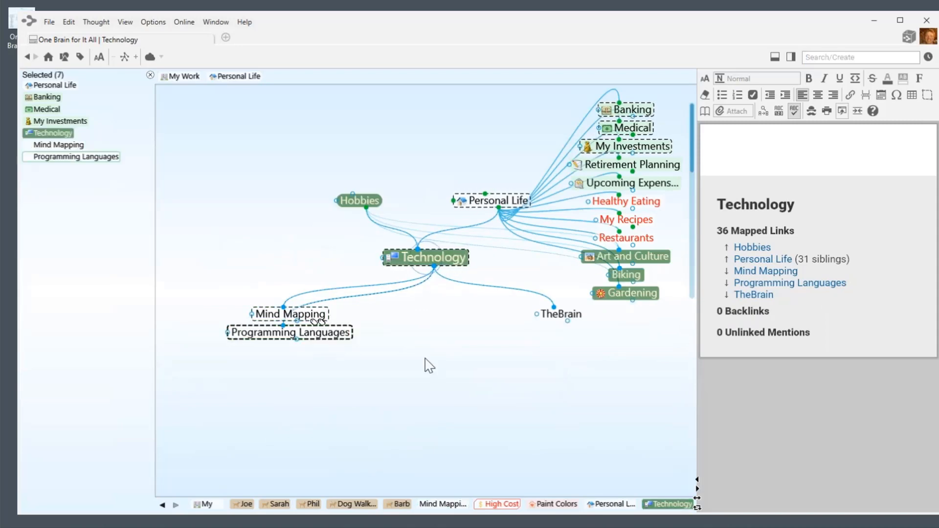
# Return to Personal Life, clear the seven-thought selection, and select Personal Life alone.
pyautogui.click(500, 204)
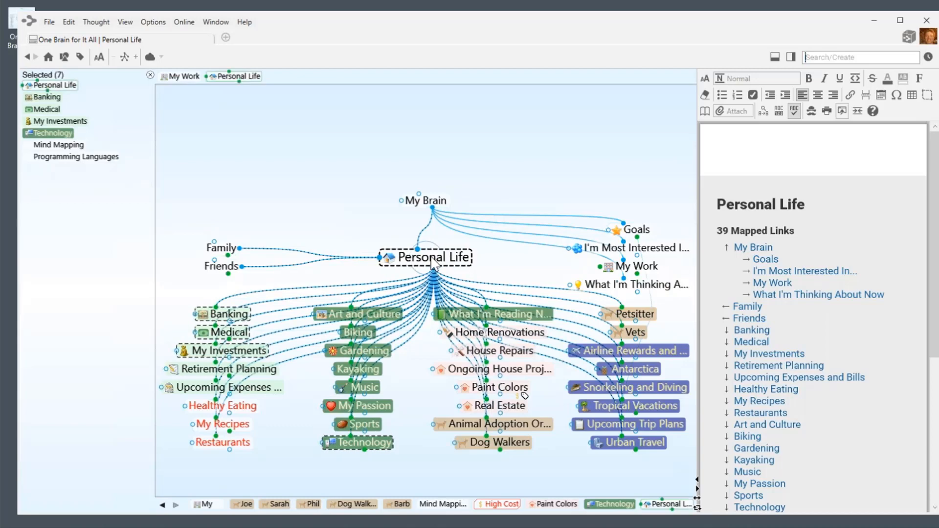
pyautogui.click(150, 75)
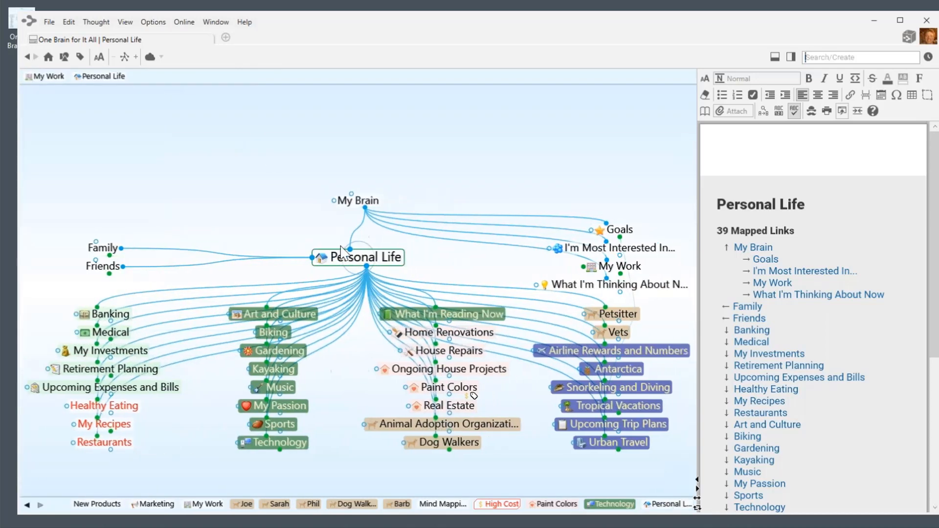
pyautogui.click(365, 264)
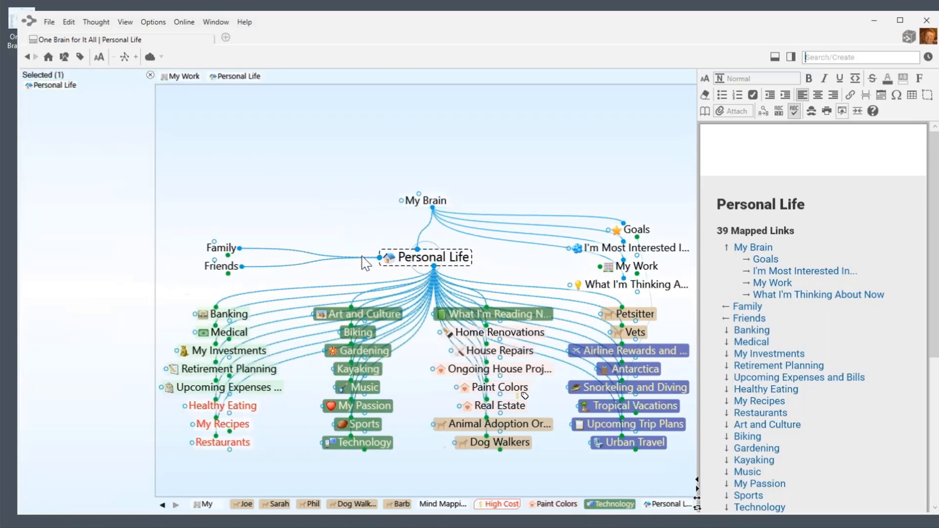
# Select thoughts related to Personal Life up to 8 links away, including jump thoughts, types and tags.
pyautogui.click(71, 22)
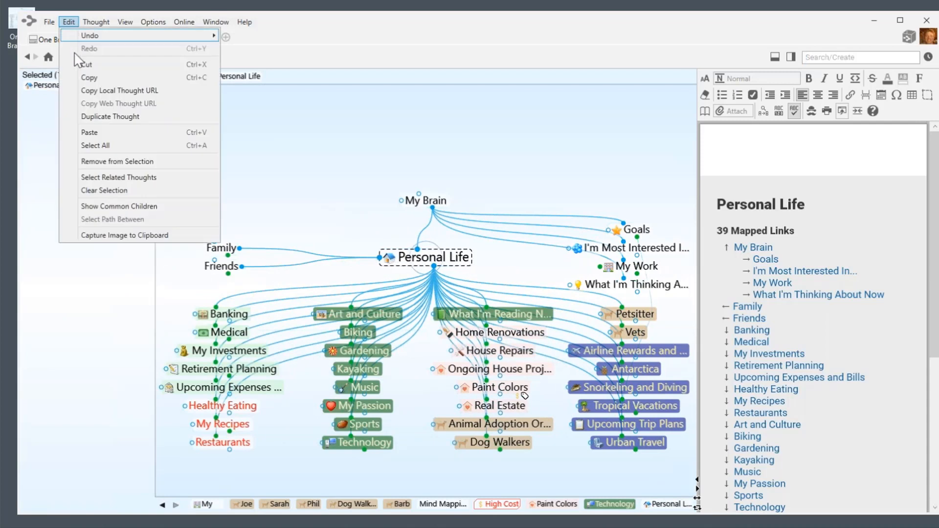
pyautogui.click(128, 178)
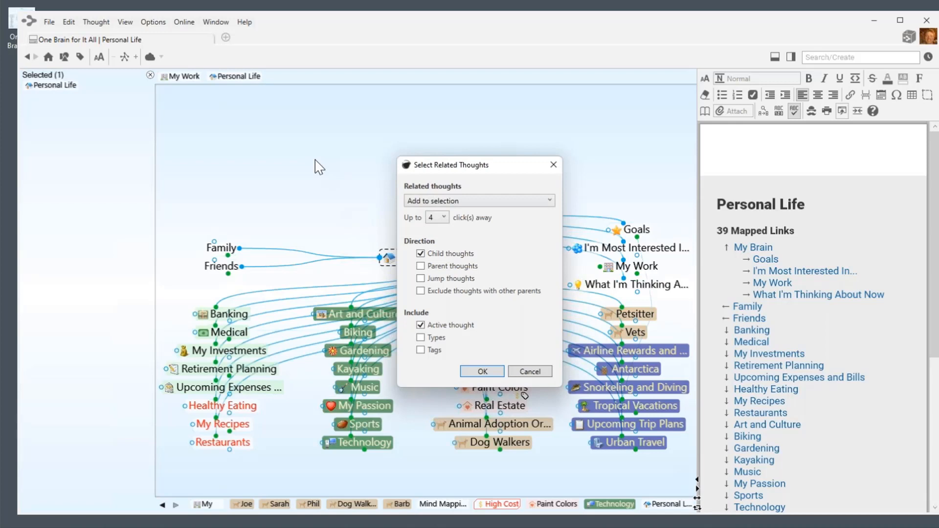
pyautogui.click(445, 219)
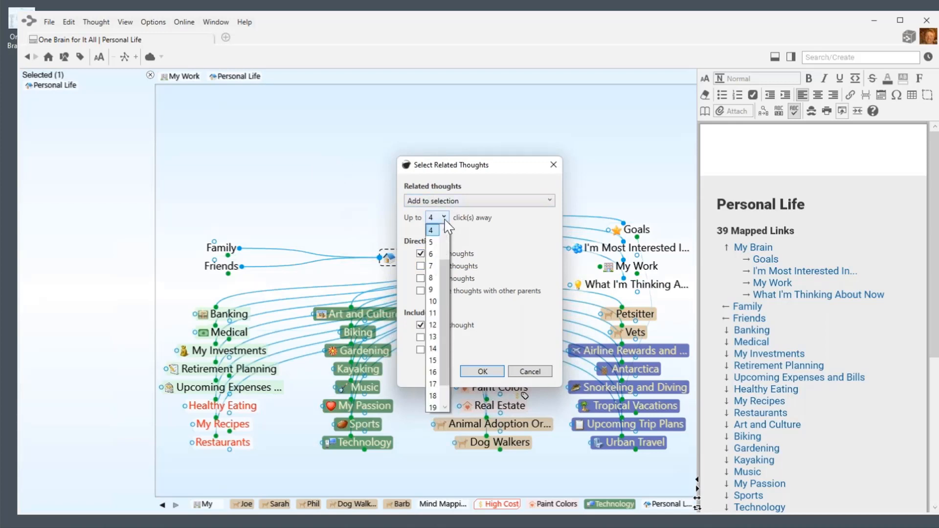
pyautogui.click(432, 279)
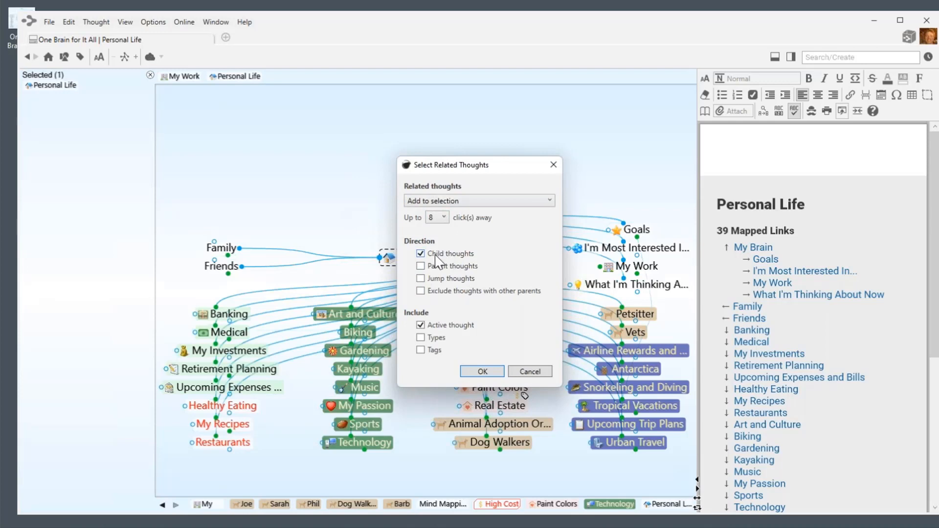
pyautogui.click(420, 278)
pyautogui.click(421, 338)
pyautogui.click(421, 350)
pyautogui.click(483, 372)
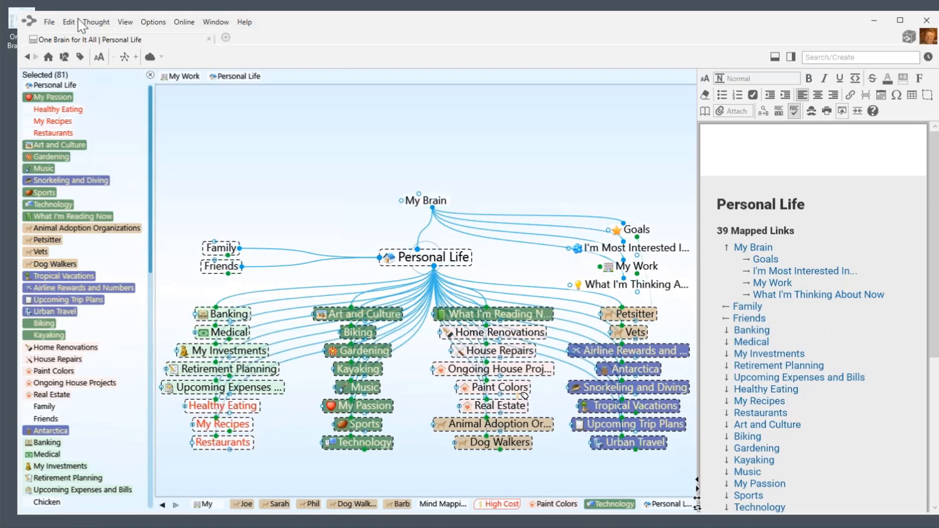
# Copy the 81 selected thoughts as a text outline and bring Notepad++ forward.
pyautogui.rightClick(116, 126)
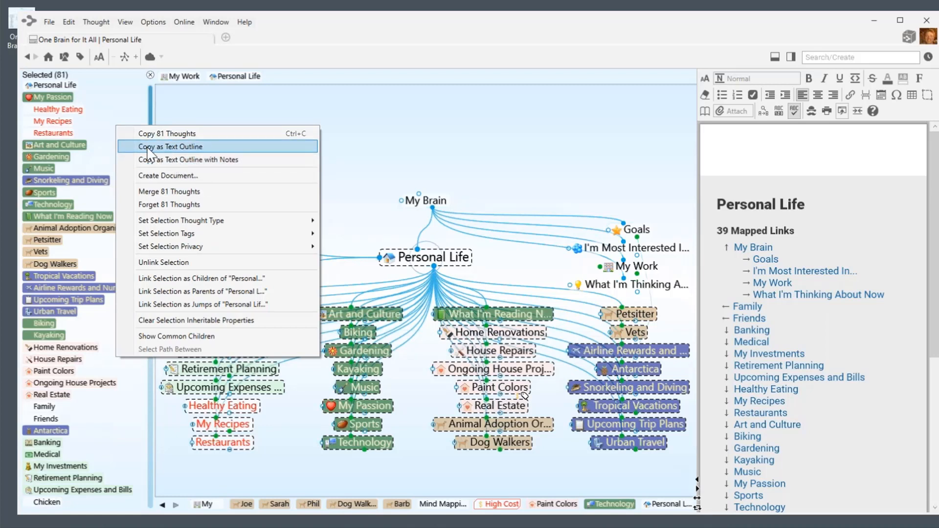
pyautogui.click(185, 148)
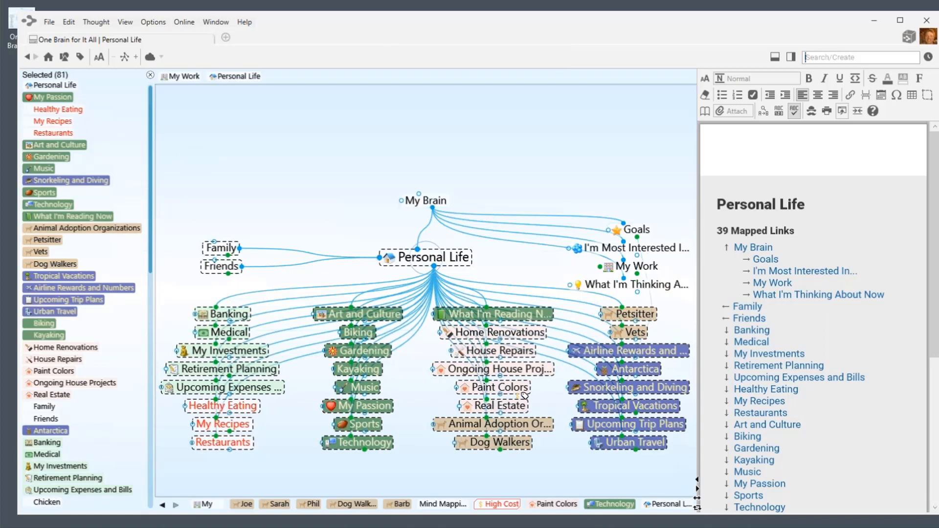
pyautogui.click(118, 527)
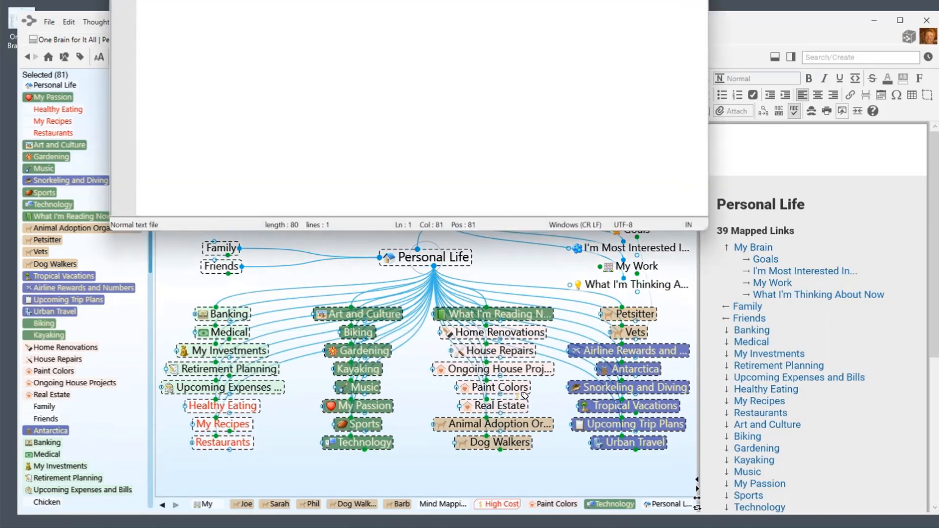
# Stretch Notepad++ to full height and paste the thought outline into a new document.
pyautogui.moveTo(705, 228); pyautogui.dragTo(655, 527)
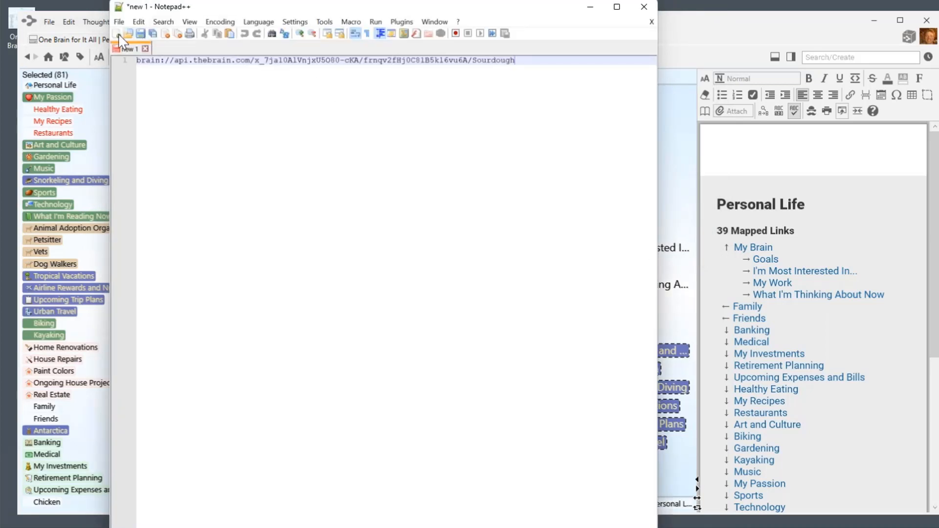
pyautogui.click(117, 33)
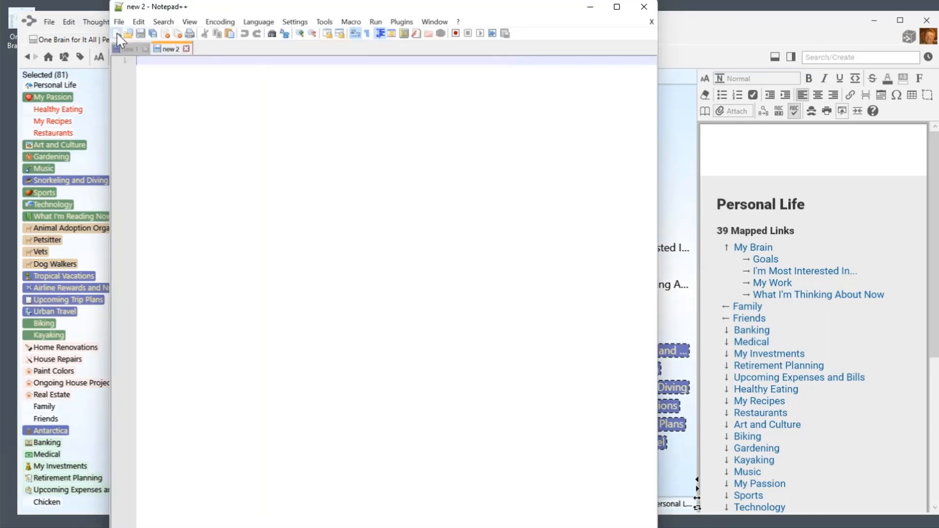
pyautogui.rightClick(177, 103)
pyautogui.click(216, 138)
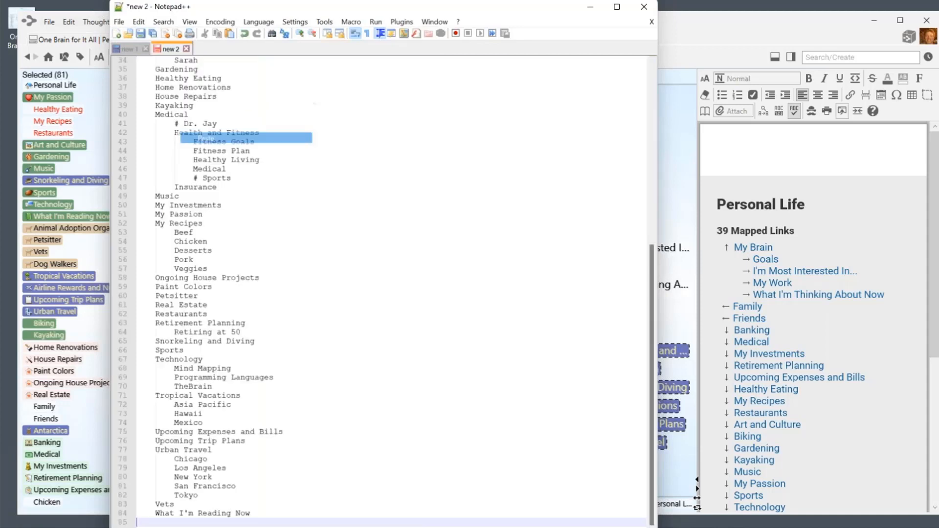
# Review the pasted outline, checking where Barb appears, then minimize Notepad++.
pyautogui.scroll(6, 385, 297)
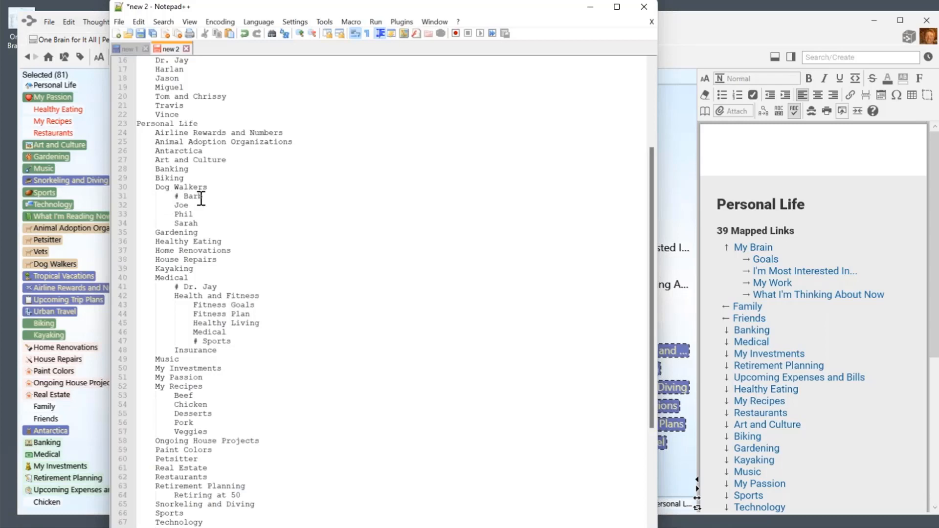
pyautogui.scroll(3, 201, 198)
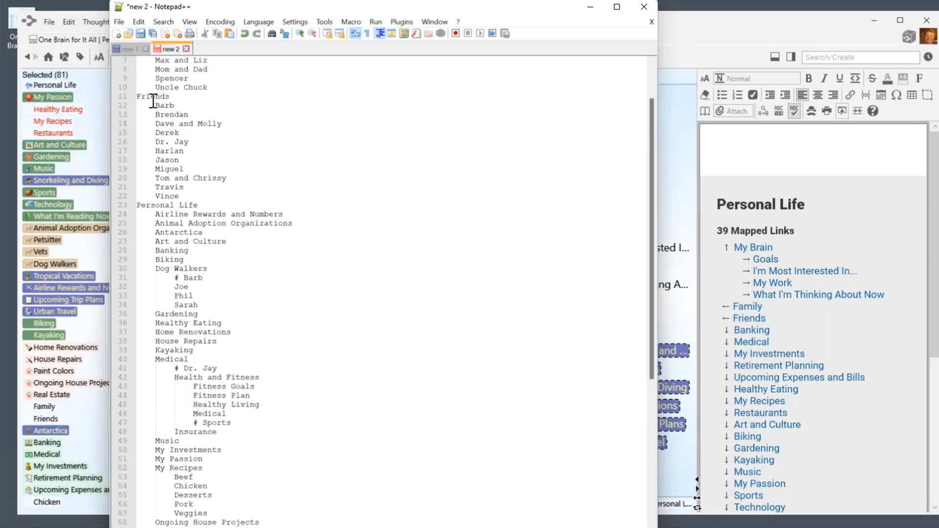
pyautogui.doubleClick(159, 105)
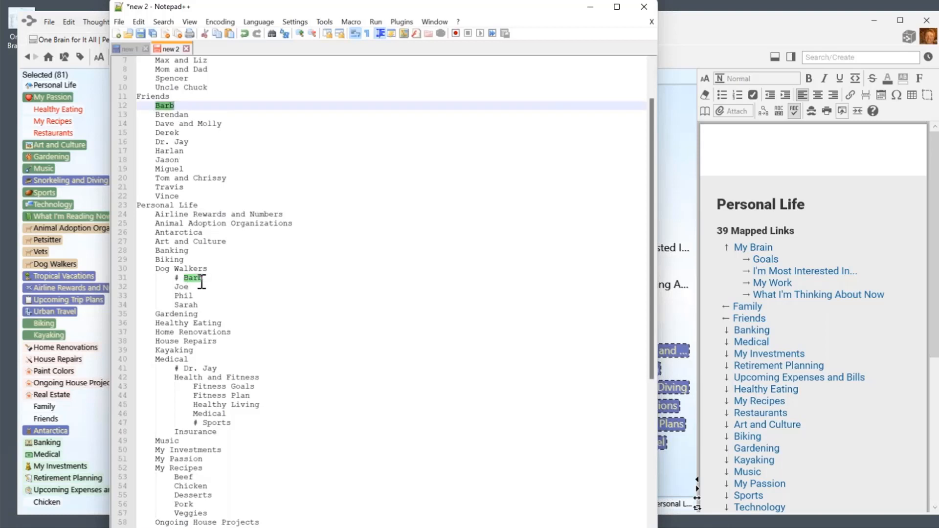
pyautogui.click(277, 271)
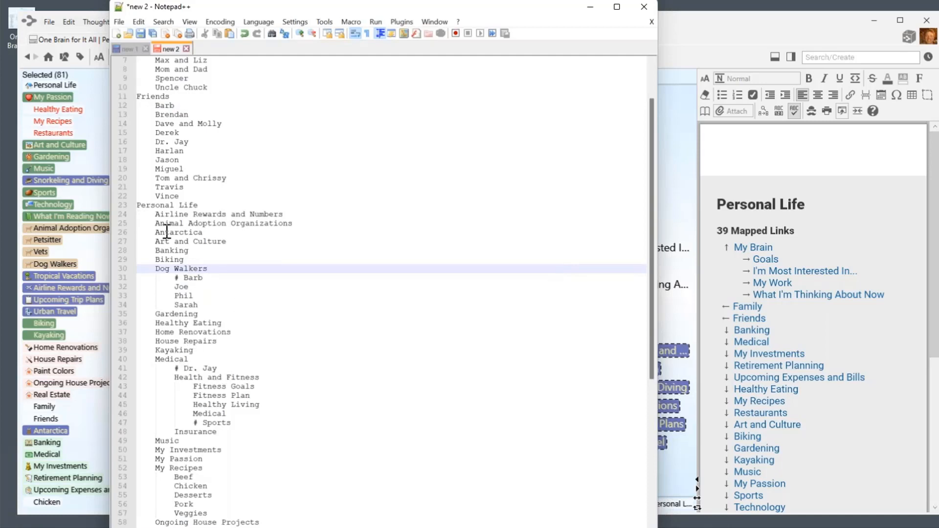
pyautogui.scroll(2, 205, 153)
pyautogui.scroll(-9, 235, 256)
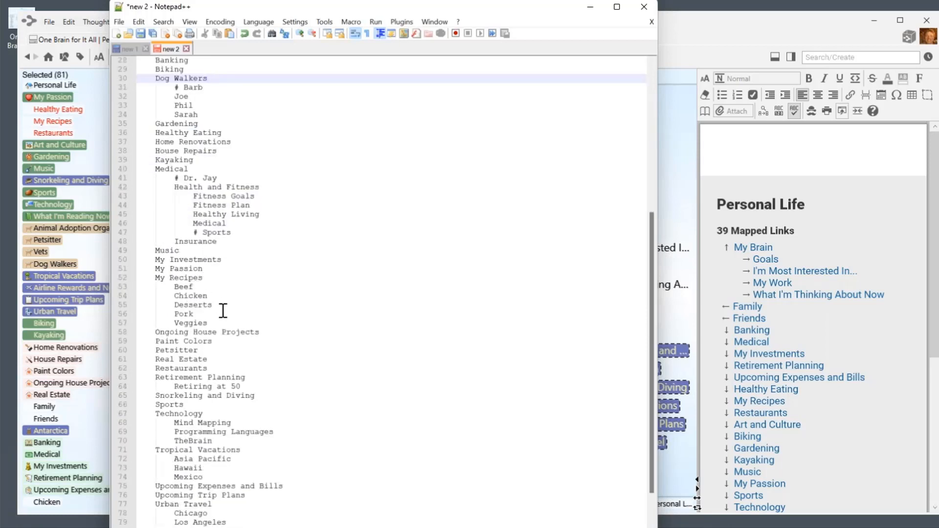
pyautogui.scroll(-2, 226, 376)
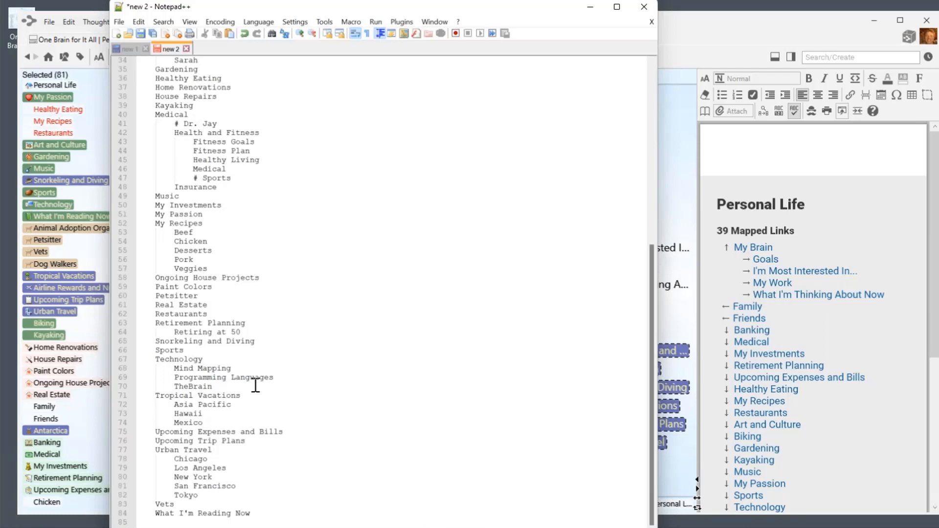
pyautogui.scroll(11, 268, 318)
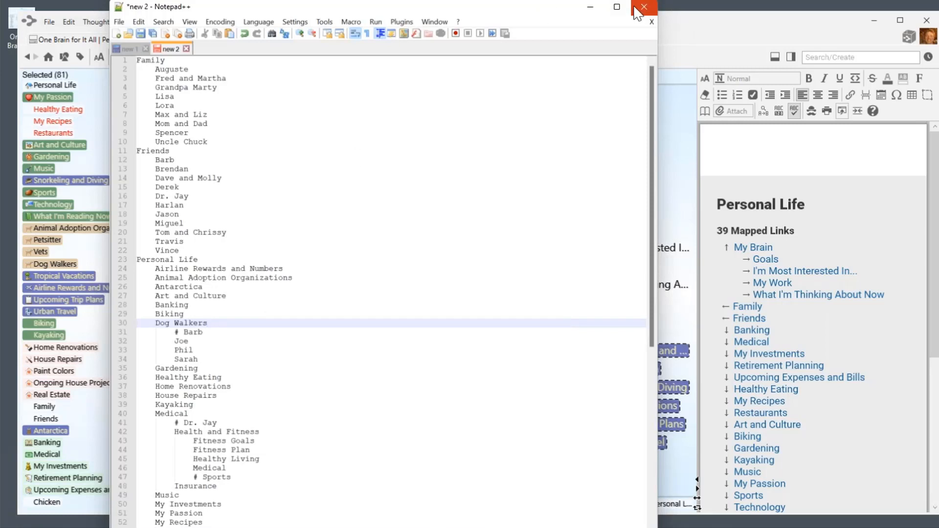
pyautogui.click(590, 7)
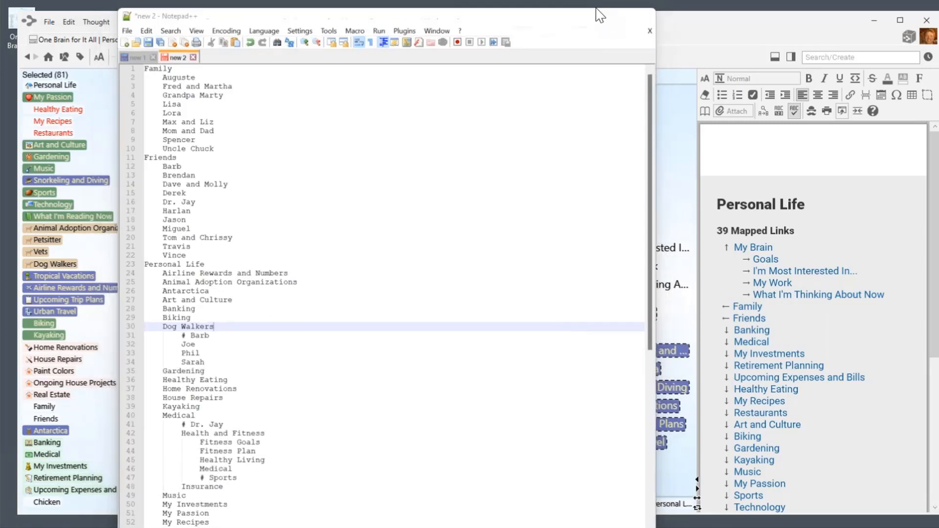
# Copy the 81 selected thoughts from the Selected list's context menu.
pyautogui.rightClick(122, 131)
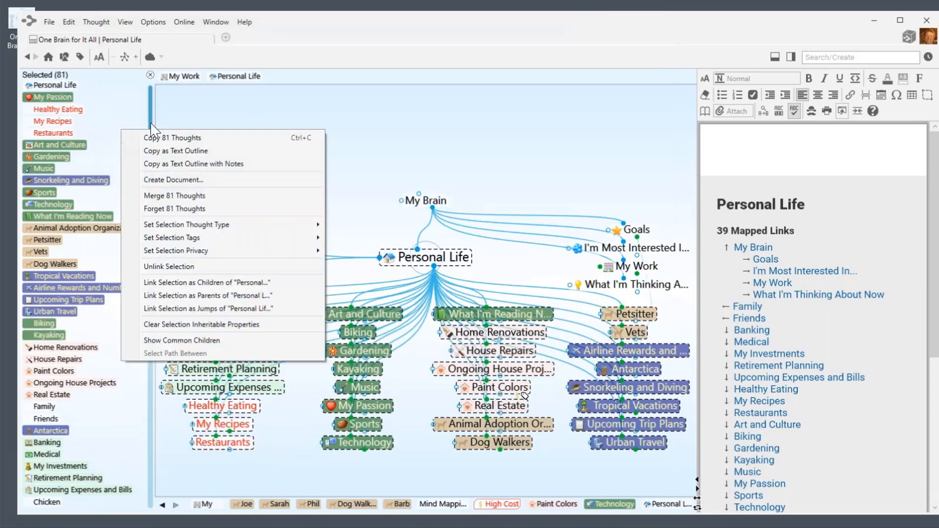
pyautogui.click(202, 142)
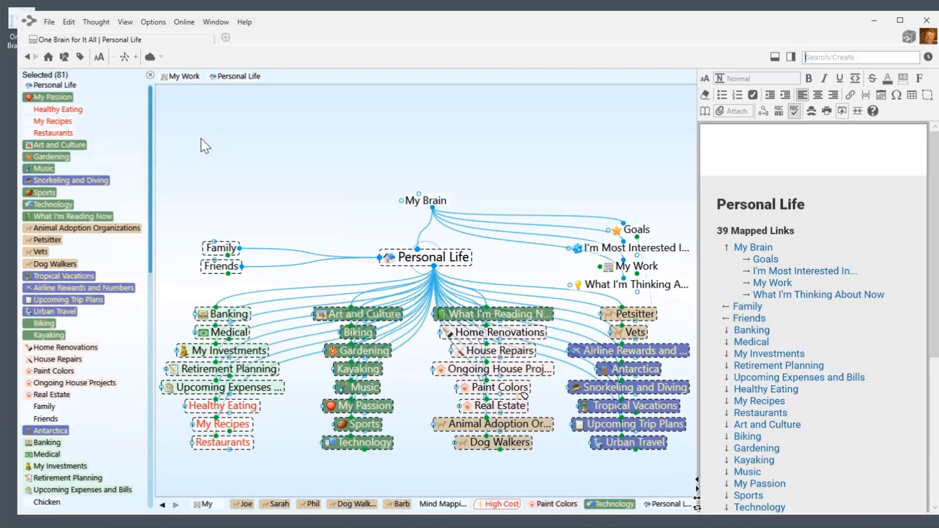
pyautogui.click(49, 22)
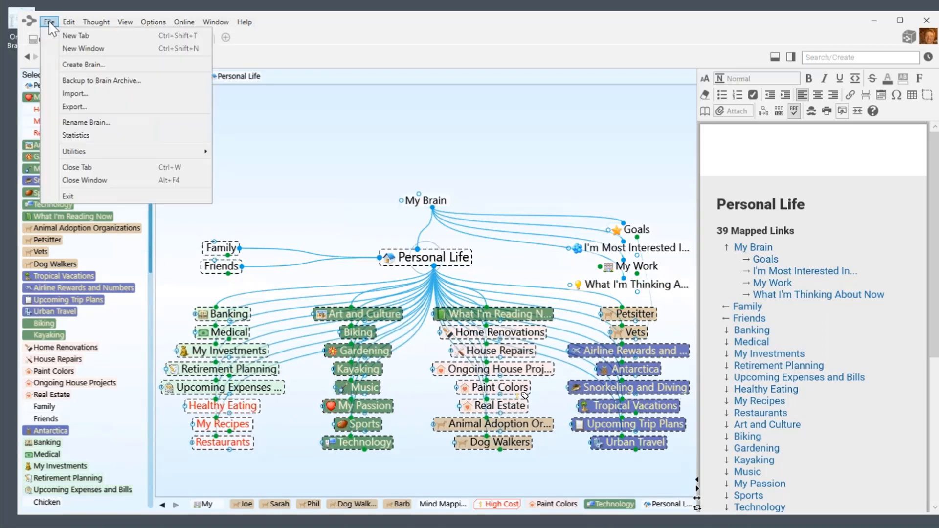
# Create a new brain named 'Just Me' and give it the Whale theme.
pyautogui.click(81, 65)
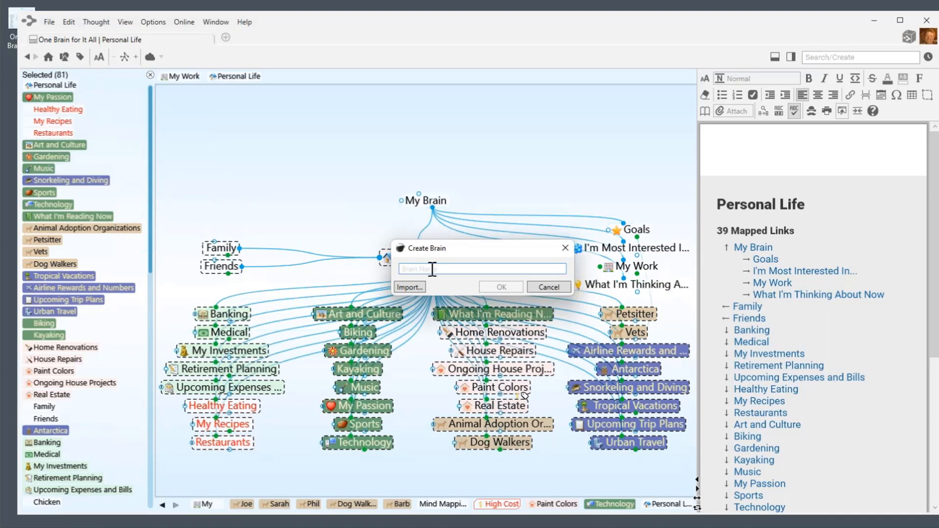
pyautogui.write('Jus')
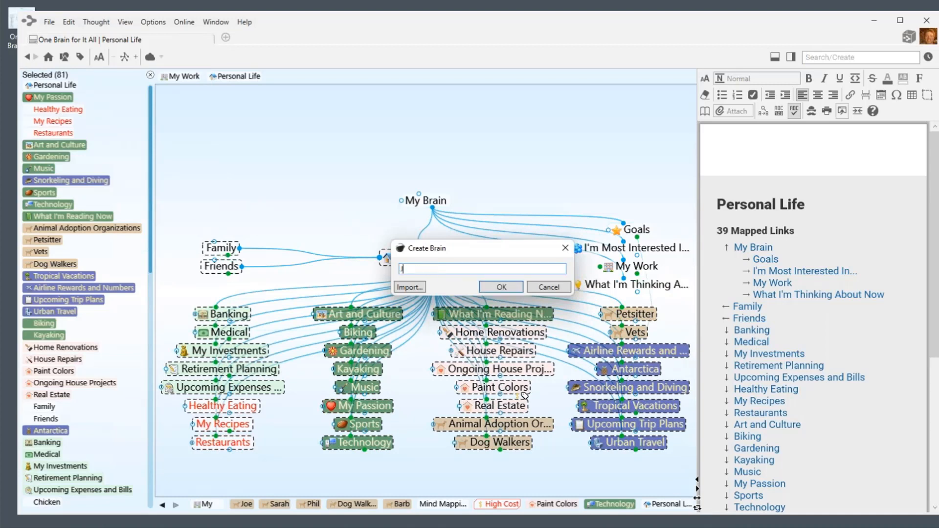
pyautogui.write('t Me')
pyautogui.press('Return')
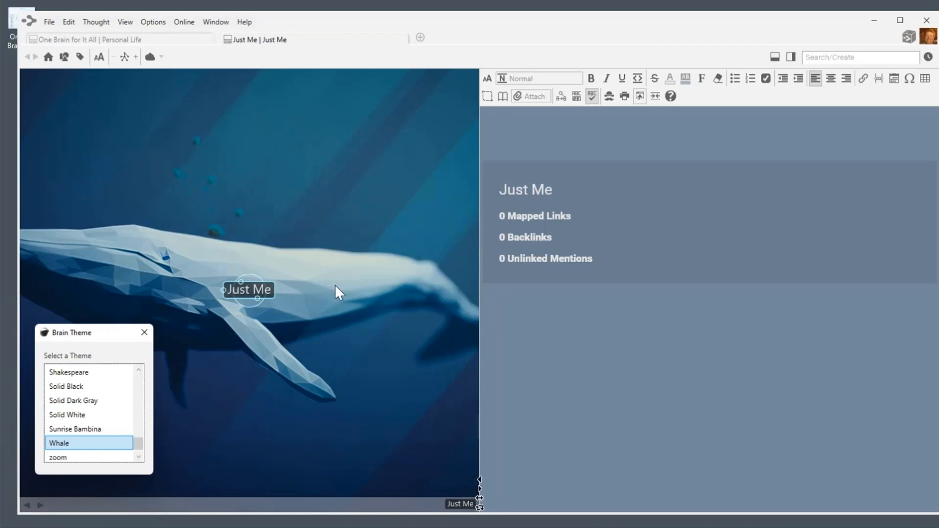
pyautogui.click(144, 334)
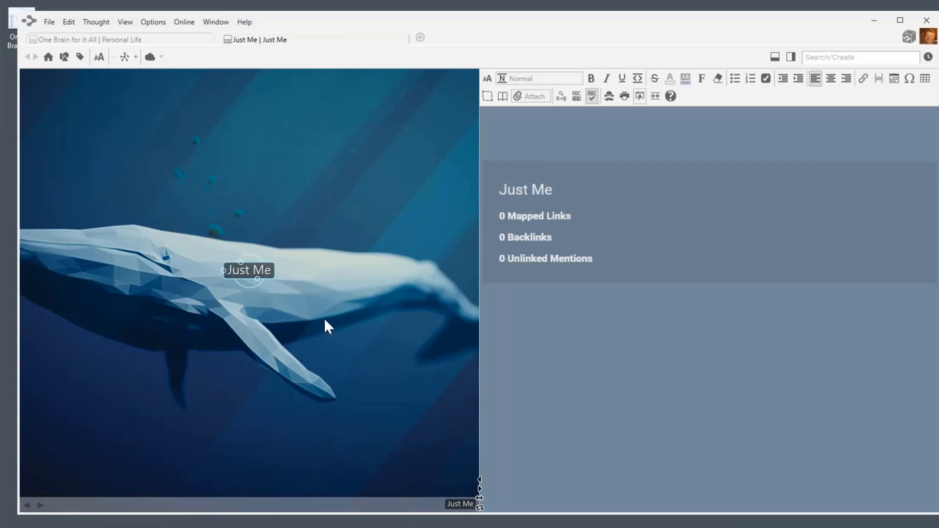
# Paste the 81 copied thoughts into the Just Me brain and make Personal Life active.
pyautogui.rightClick(183, 403)
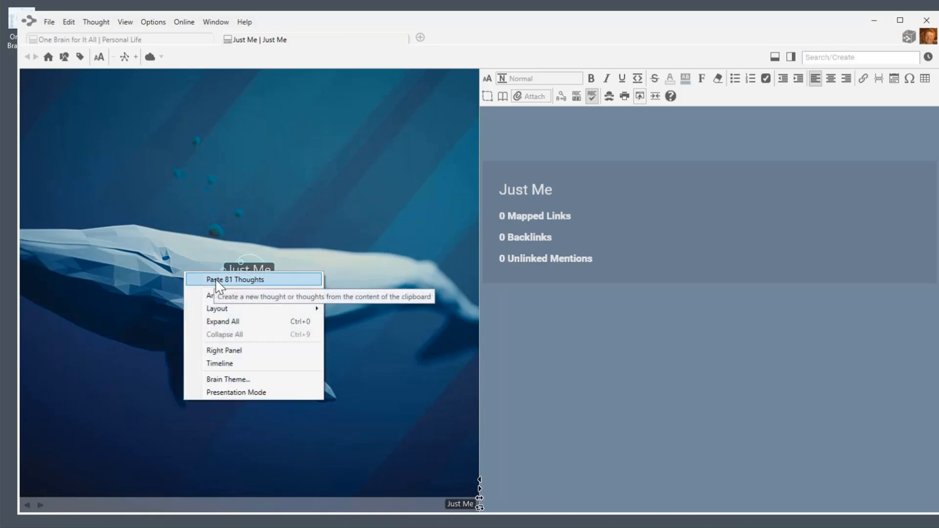
pyautogui.press('Return')
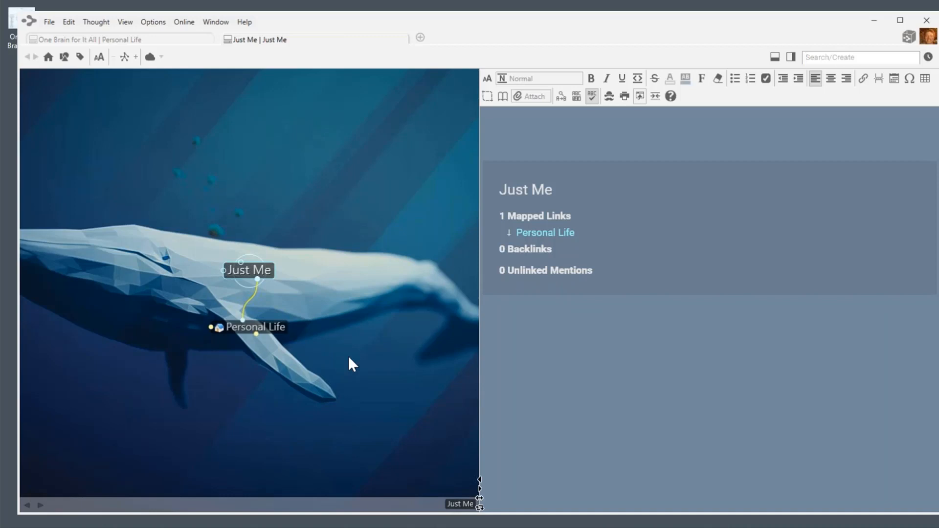
pyautogui.click(263, 329)
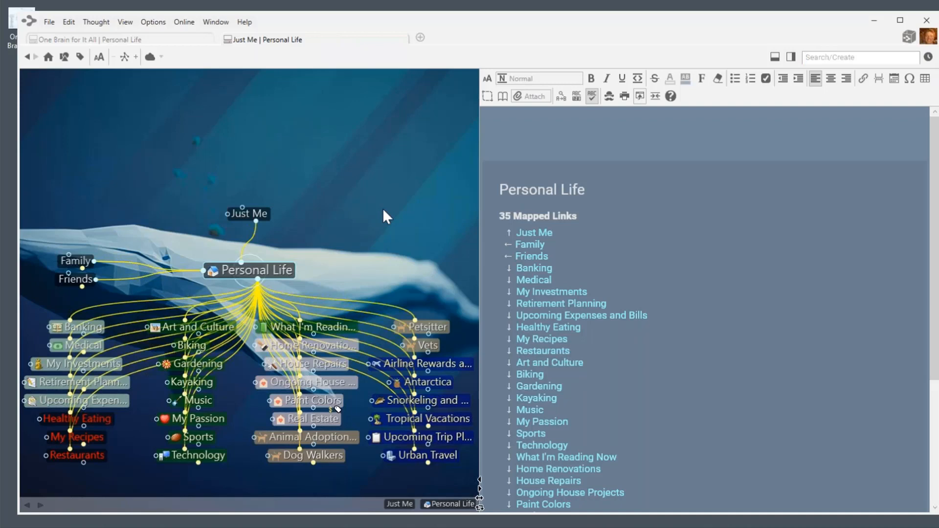
# Return to the One Brain for It All brain, leaving the 81 selected thoughts undeleted.
pyautogui.click(152, 40)
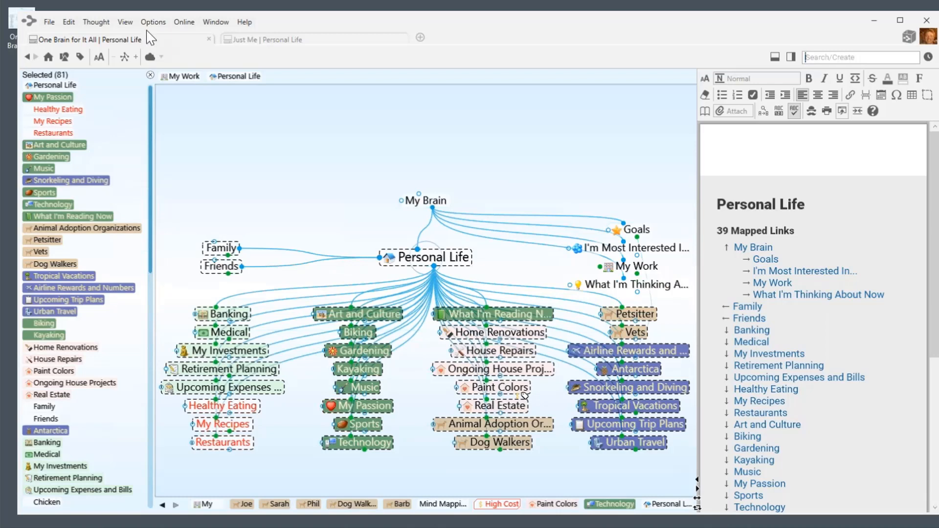
pyautogui.rightClick(105, 143)
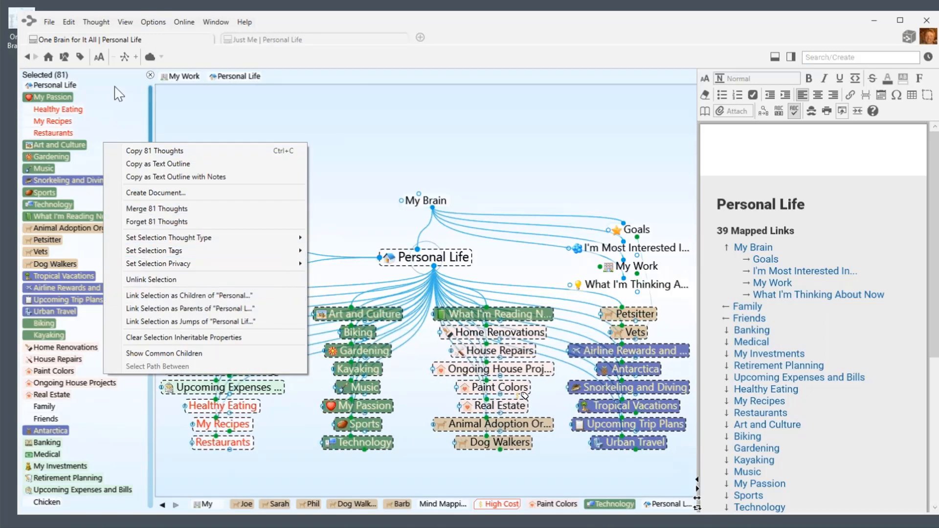
pyautogui.click(114, 116)
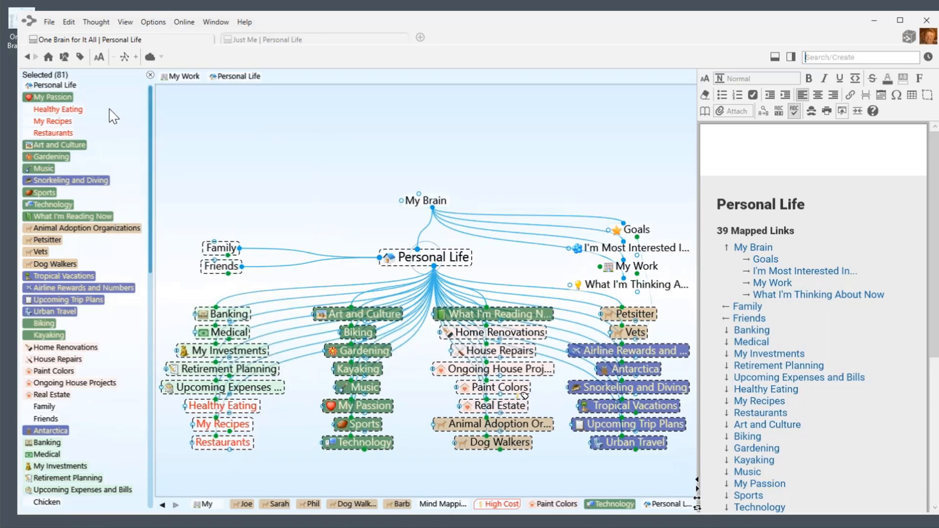
pyautogui.rightClick(109, 110)
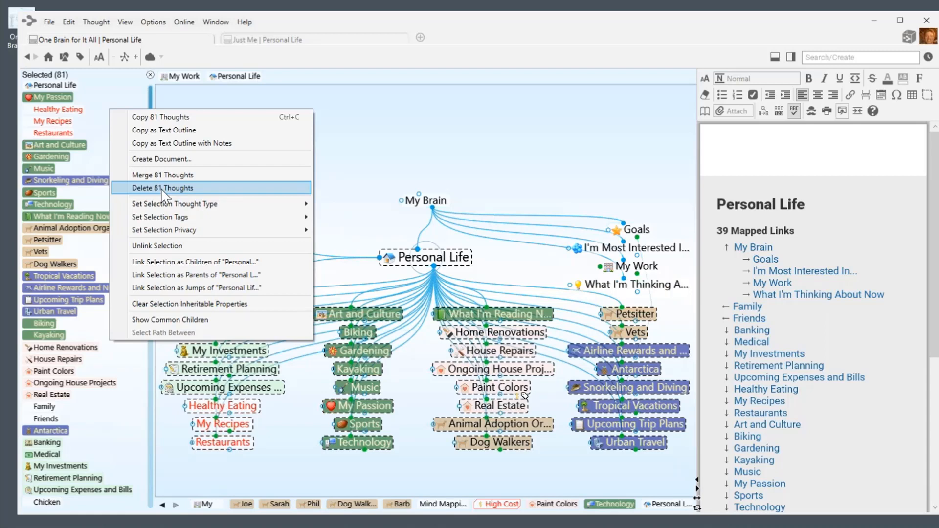
pyautogui.click(372, 132)
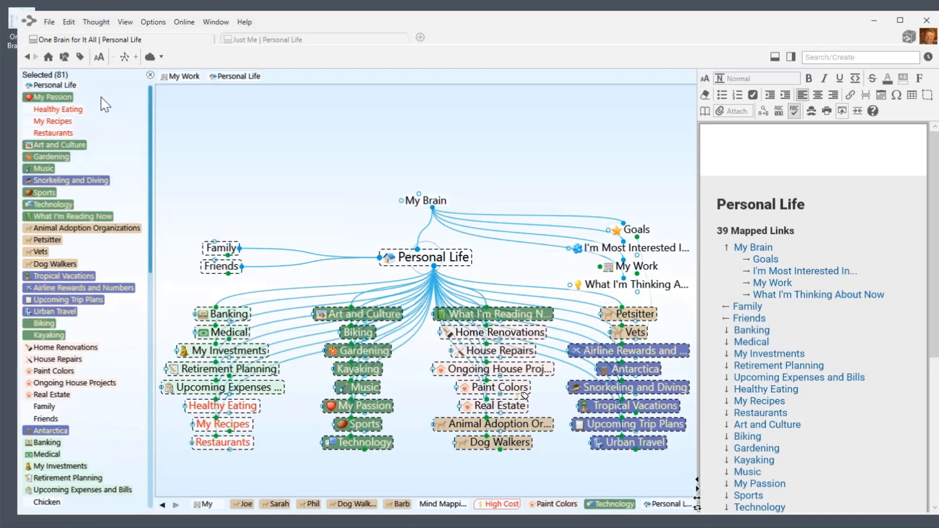
# Pick JSON Files in Export Brain Data, cancel without exporting, and clear the 81-thought selection.
pyautogui.click(50, 24)
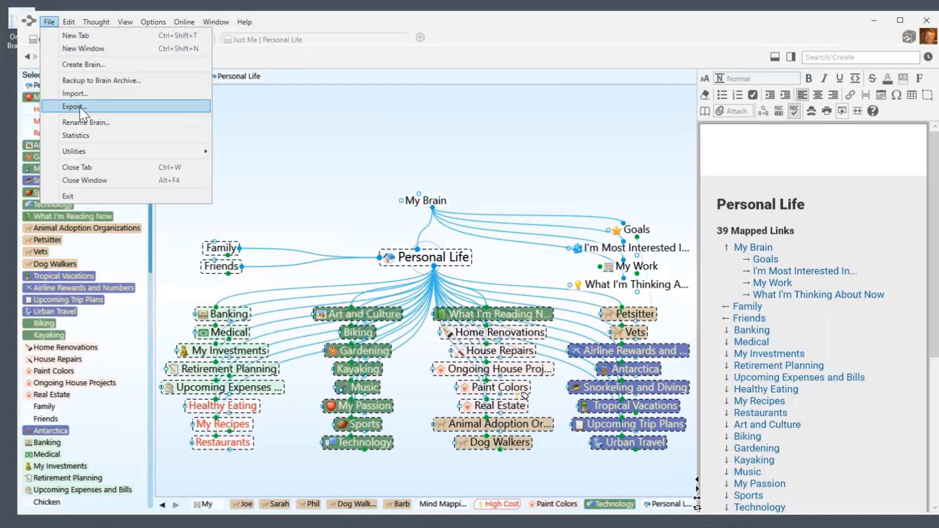
pyautogui.click(73, 106)
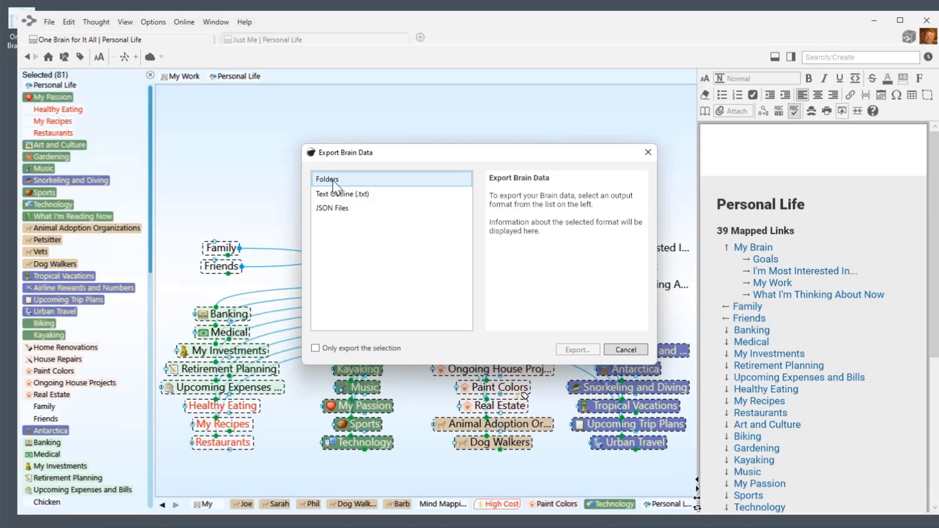
pyautogui.click(342, 209)
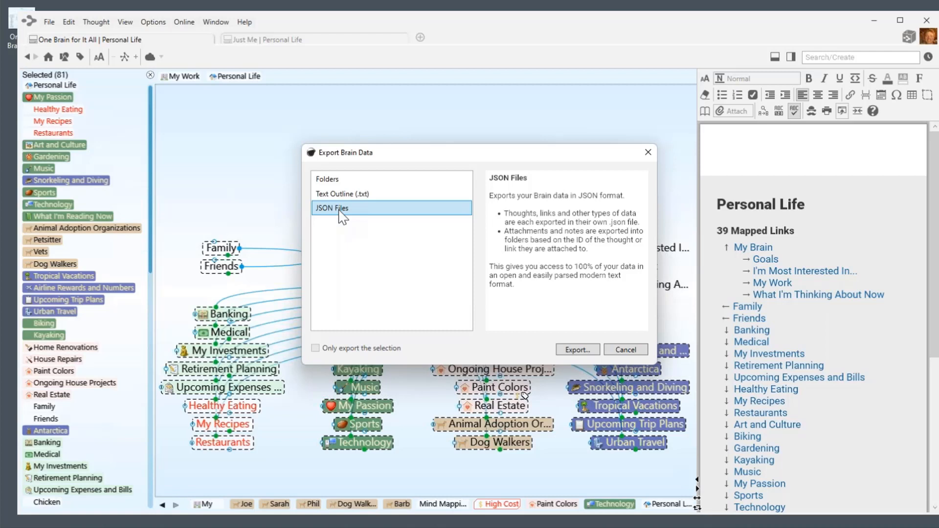
pyautogui.click(648, 152)
pyautogui.click(151, 74)
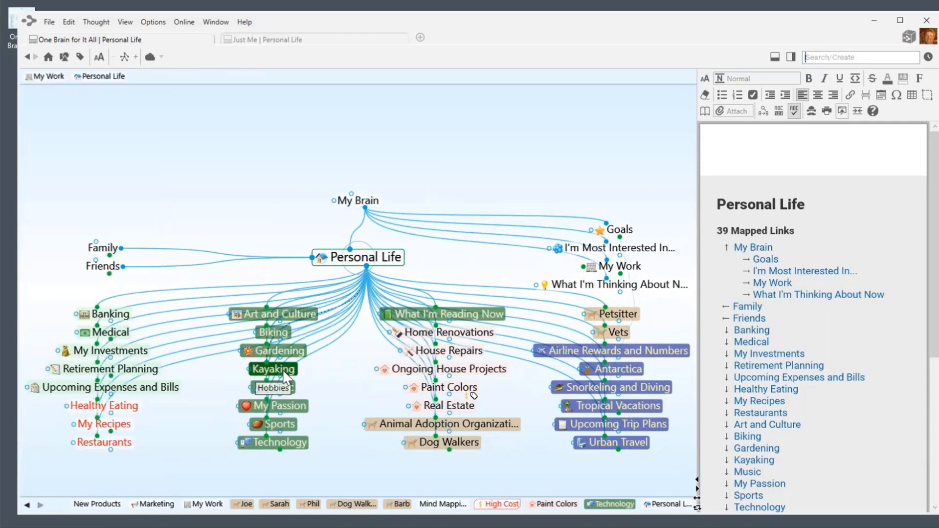
# Make Kayaking the active thought and bring the brain map back in front of the spreadsheet.
pyautogui.click(283, 370)
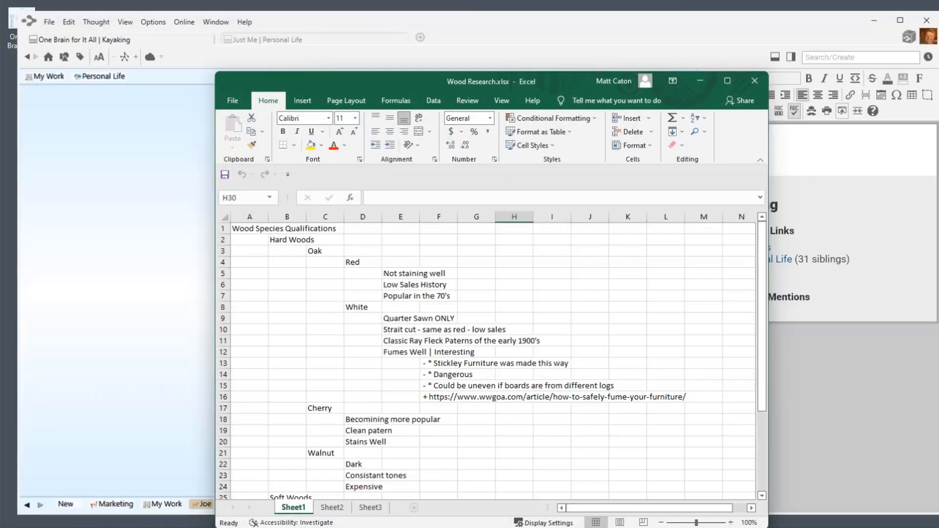
pyautogui.moveTo(389, 77); pyautogui.dragTo(270, 138)
pyautogui.click(51, 171)
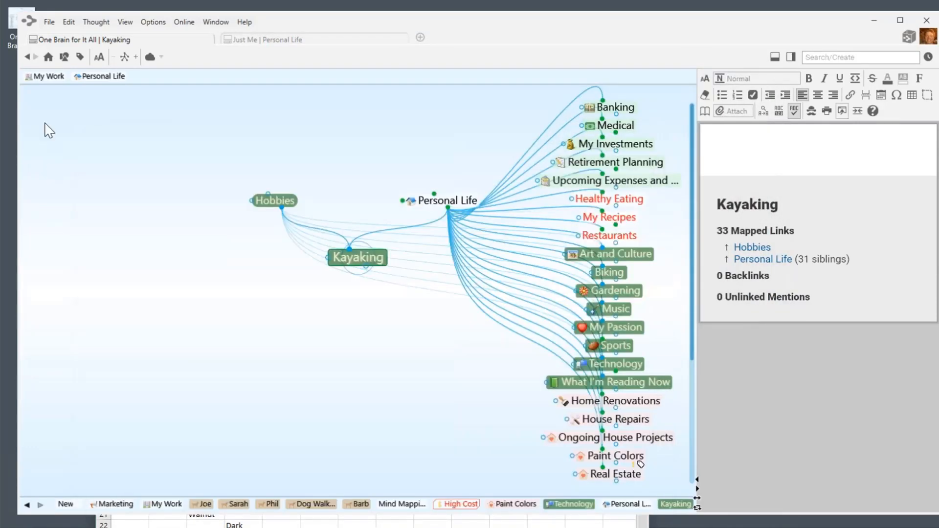
# Close the brain's import options without importing and bring Wood Research.xlsx to the front.
pyautogui.click(49, 22)
pyautogui.click(73, 93)
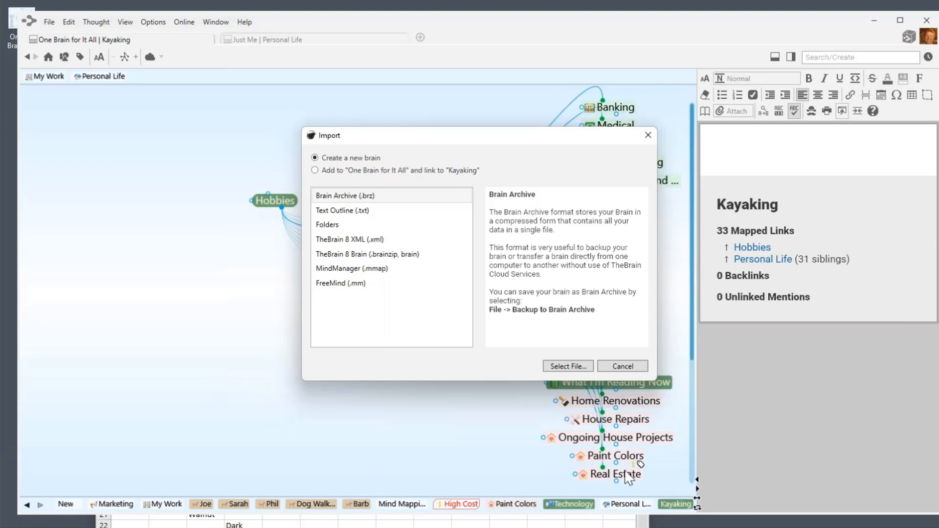
pyautogui.press('Escape')
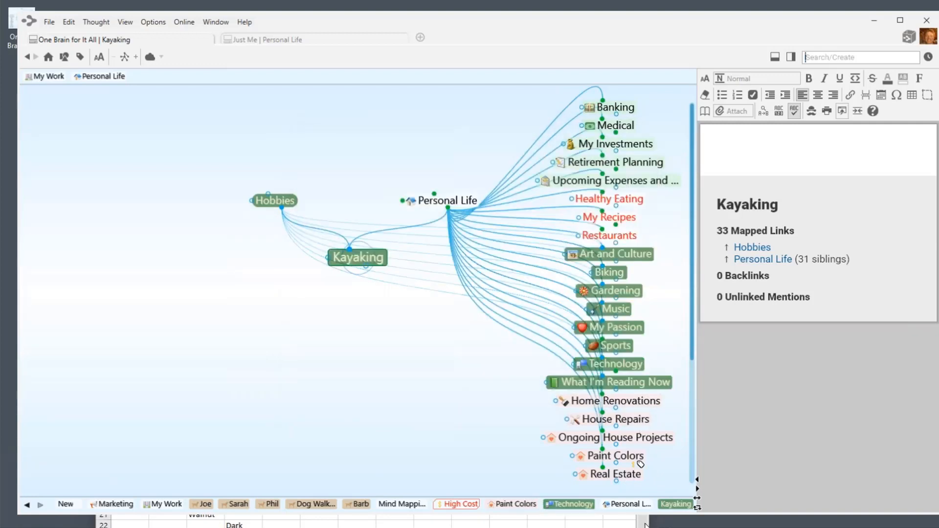
pyautogui.click(645, 525)
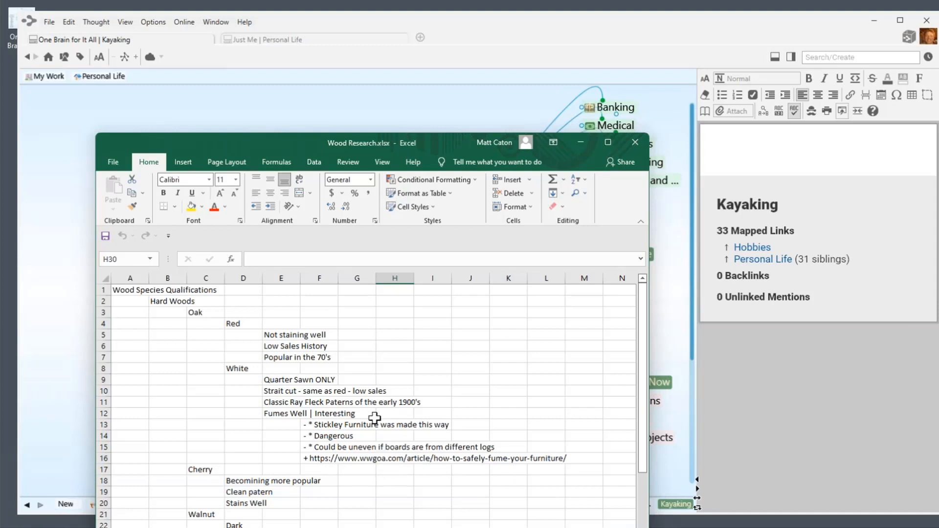
# Copy the wood species outline A1:G34 in Excel, then right-click the empty TheBrain map to paste.
pyautogui.scroll(-5, 356, 397)
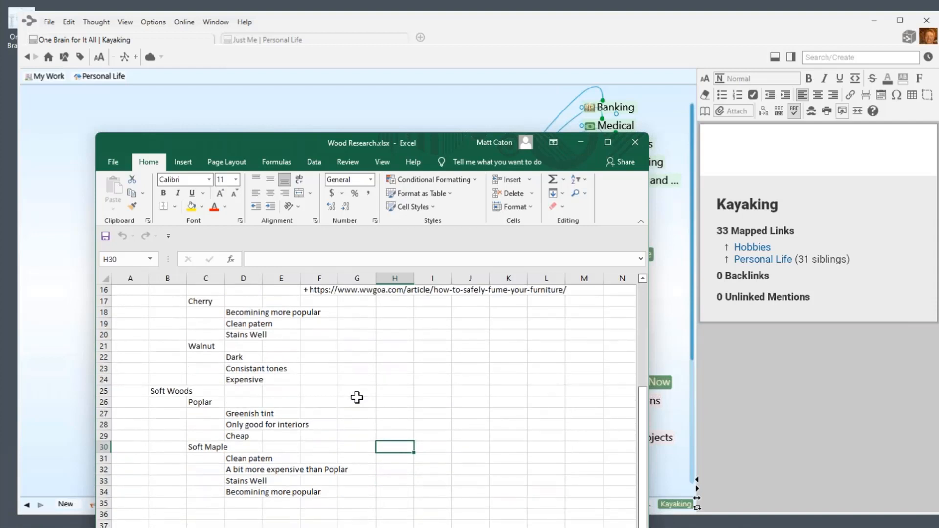
pyautogui.click(365, 492)
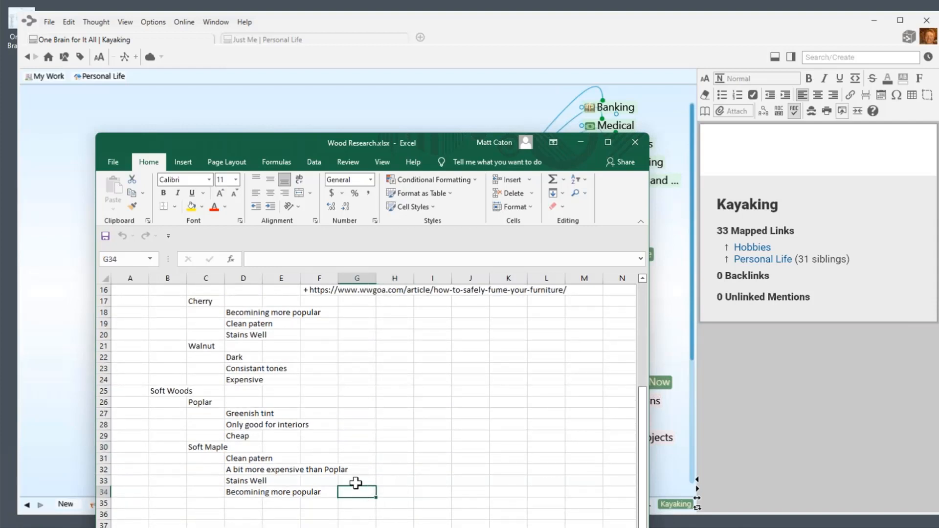
pyautogui.moveTo(362, 489); pyautogui.dragTo(113, 291)
pyautogui.rightClick(155, 342)
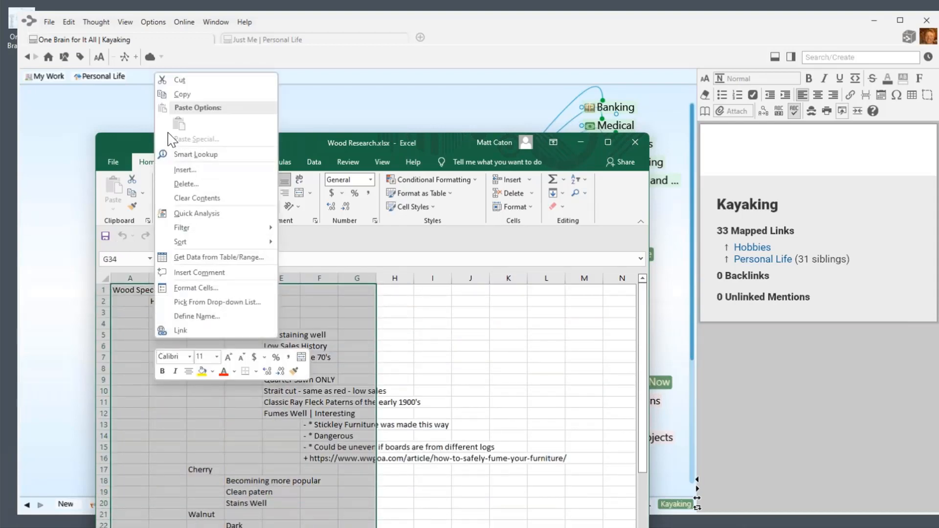
pyautogui.click(186, 93)
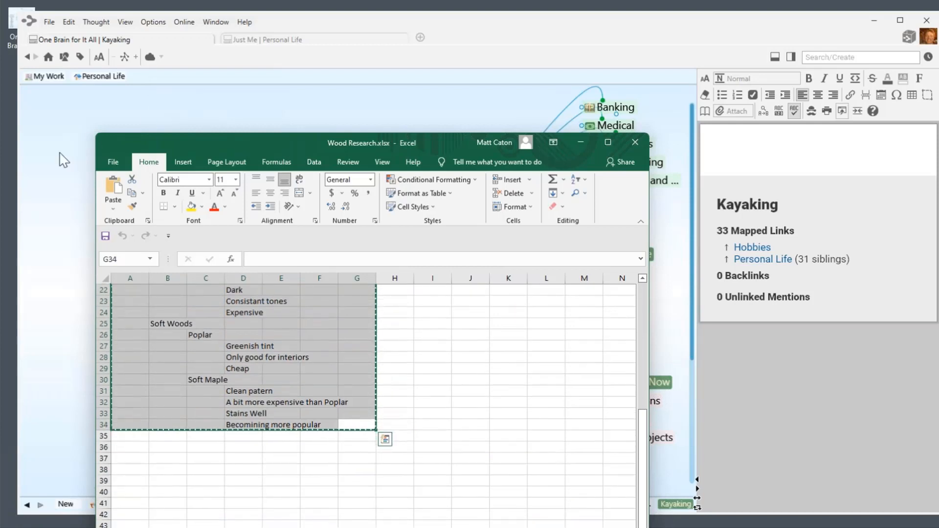
pyautogui.click(70, 166)
pyautogui.rightClick(330, 360)
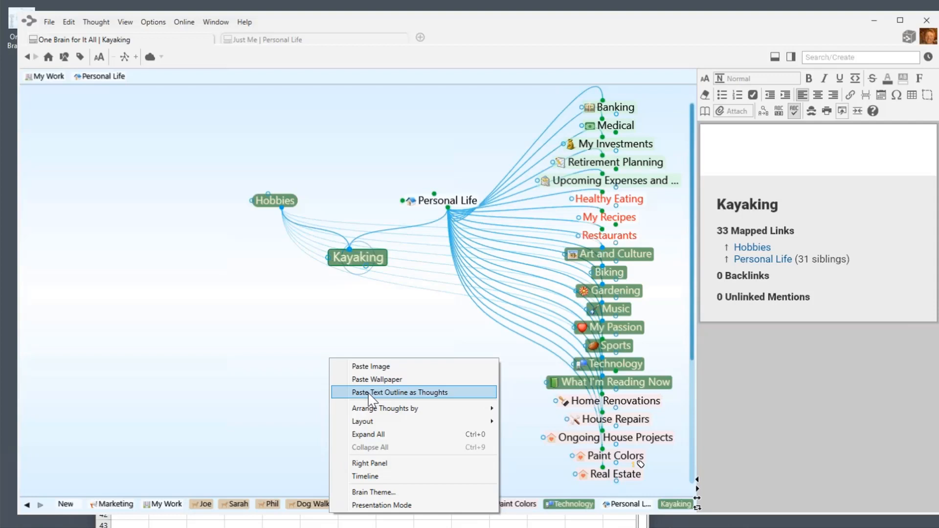
# Paste the outline as thoughts and drill down to Fumes Well through Wood Species Qualifications, Hard Woods, Oak and White.
pyautogui.click(370, 392)
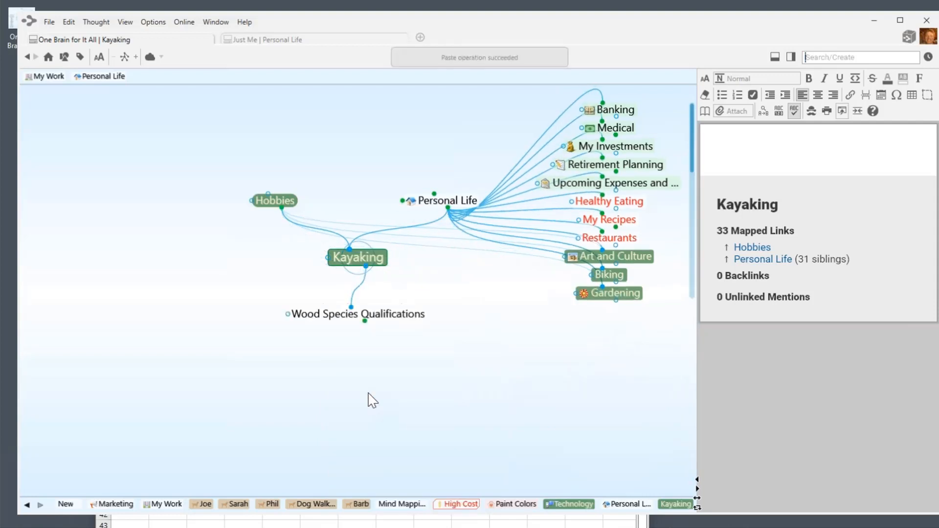
pyautogui.click(391, 316)
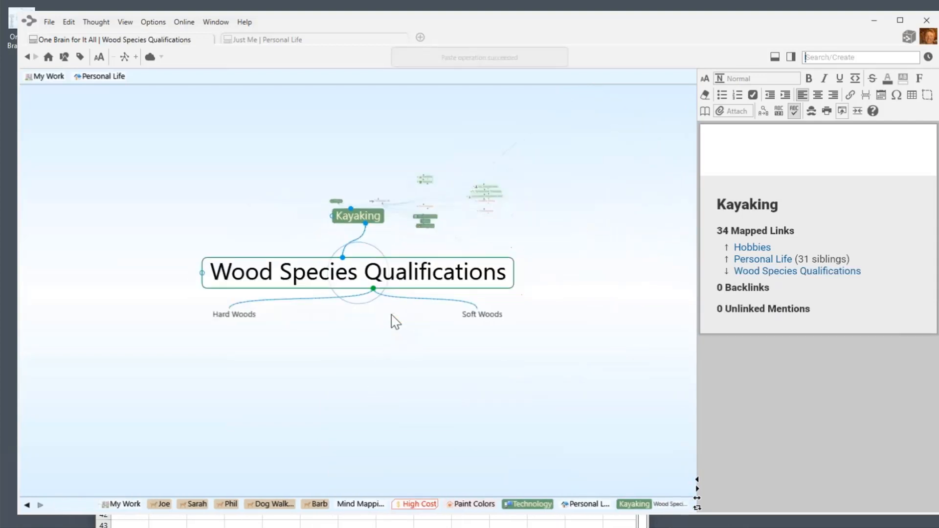
pyautogui.click(210, 319)
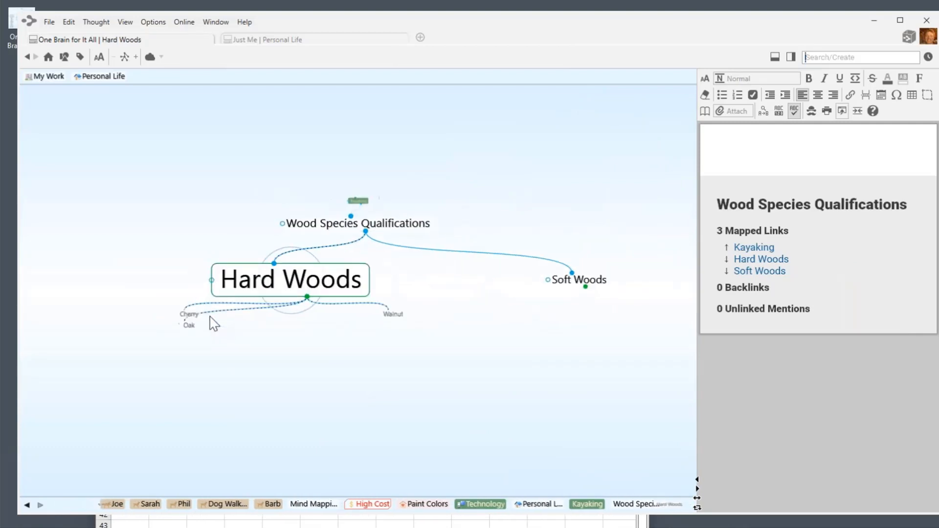
pyautogui.click(188, 332)
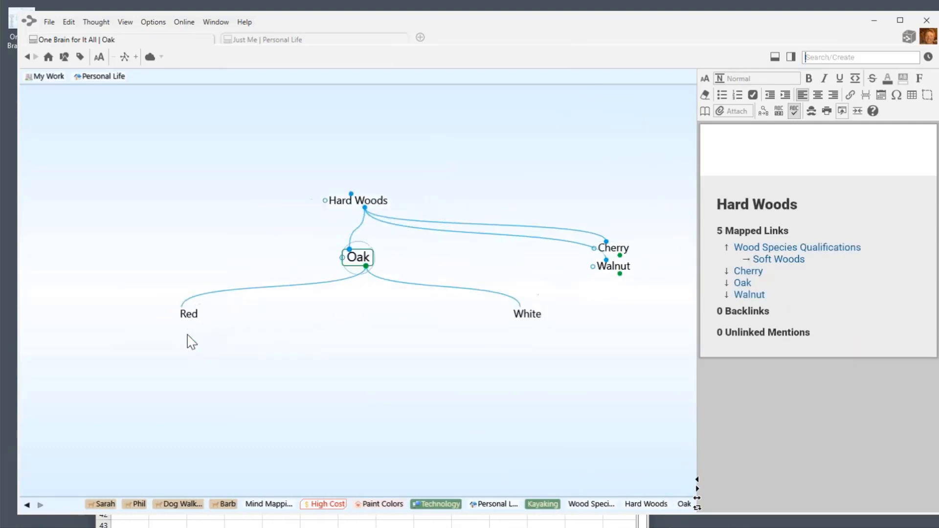
pyautogui.click(528, 315)
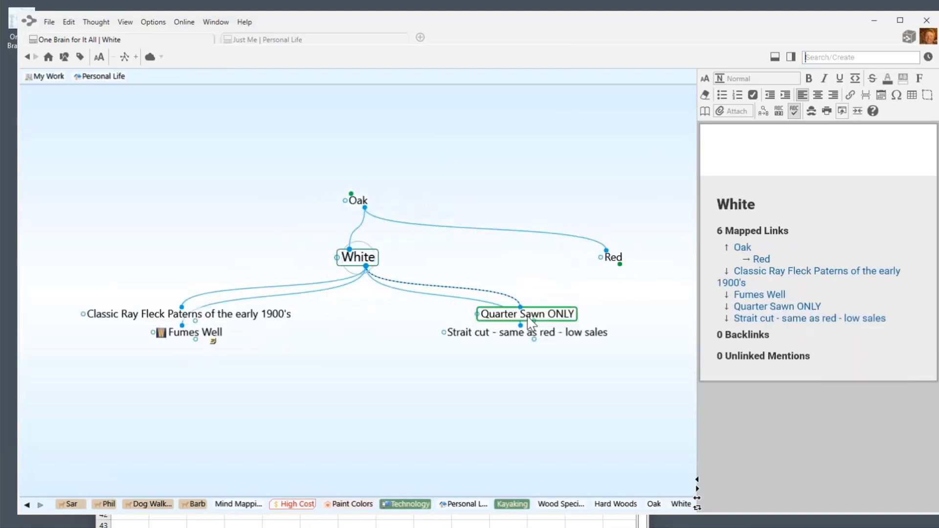
pyautogui.click(194, 335)
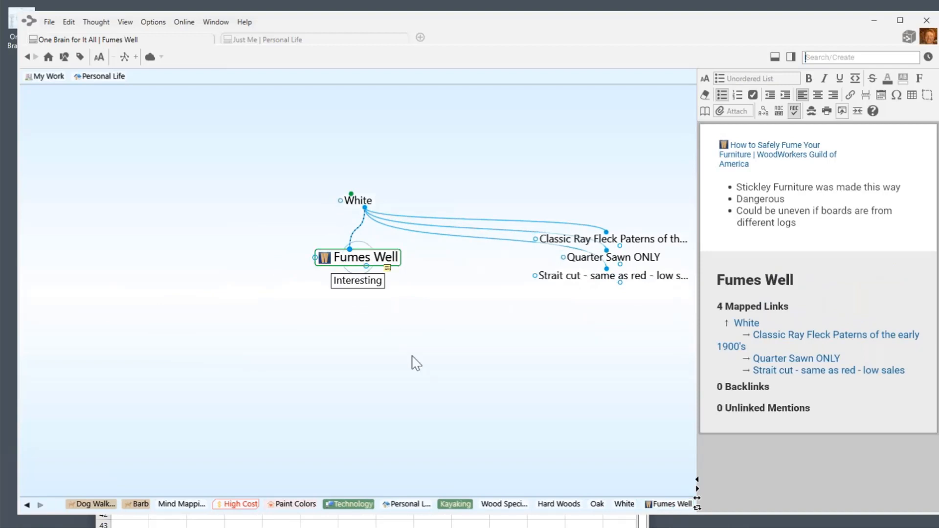
# Compare with the Wood Research spreadsheet, then return to the Fumes Well map.
pyautogui.click(498, 527)
pyautogui.scroll(10, 308, 384)
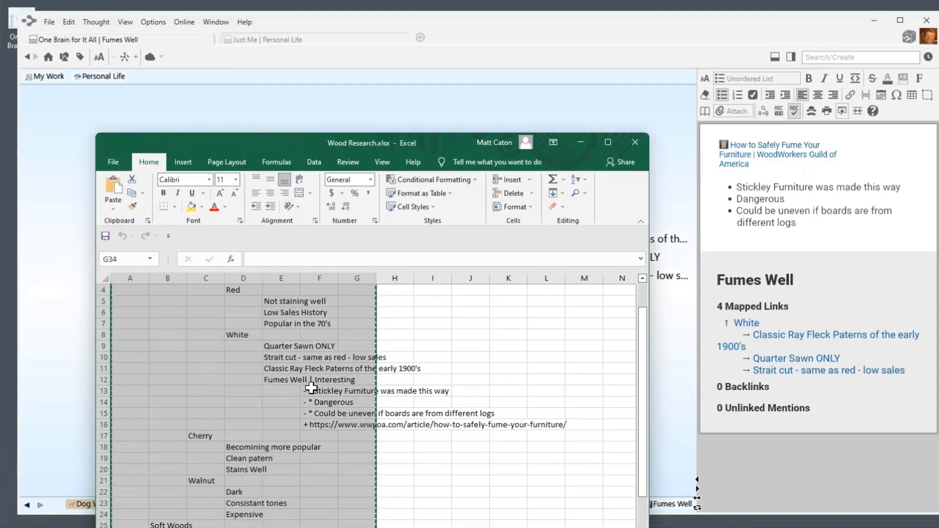
pyautogui.click(390, 93)
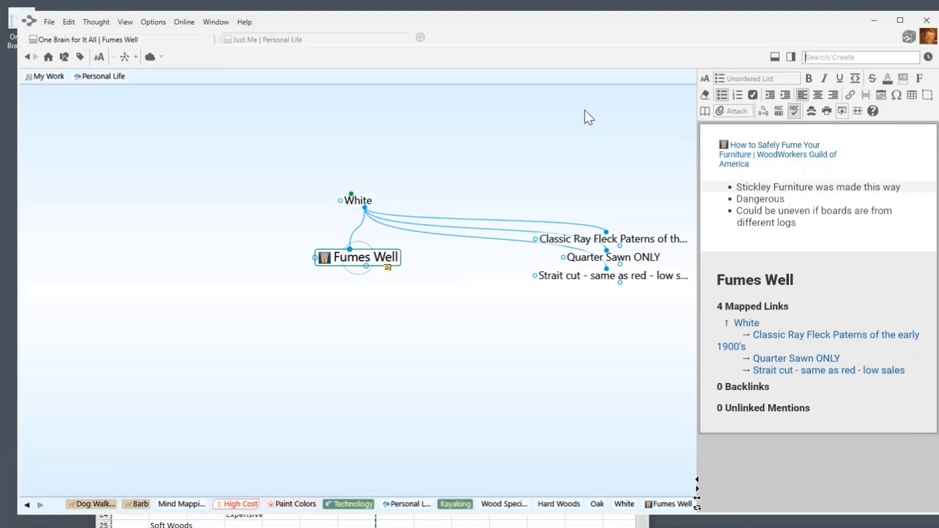
# Navigate back up through White to Oak, then bring up the Kayak Woods.xlsx workbook.
pyautogui.click(365, 202)
pyautogui.click(366, 207)
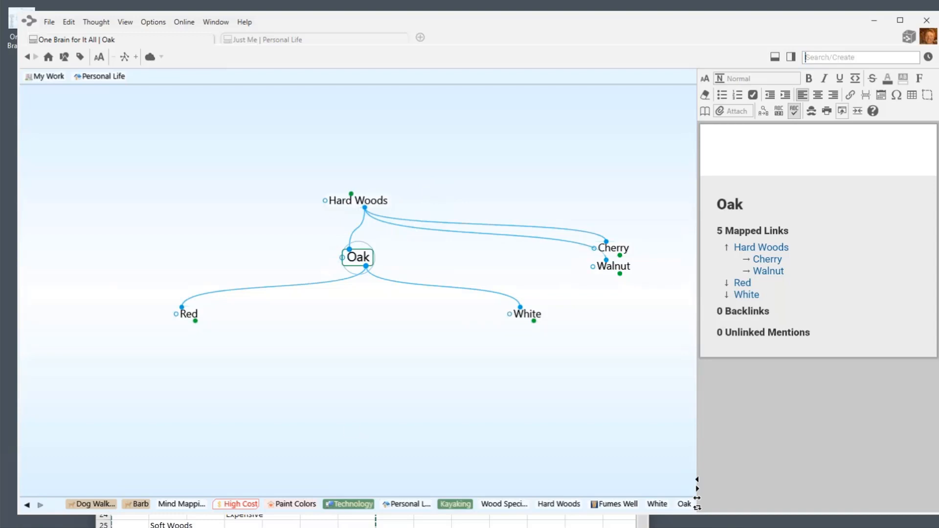
pyautogui.hotkey('ctrl', 'c')
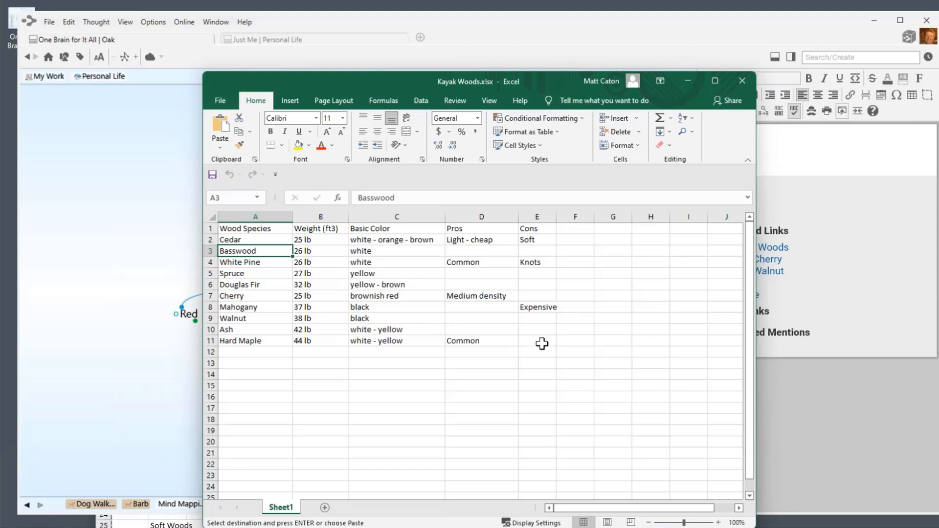
# Copy the Kayak Woods table A1:E11 from Excel and return to TheBrain's map.
pyautogui.moveTo(540, 343); pyautogui.dragTo(224, 225)
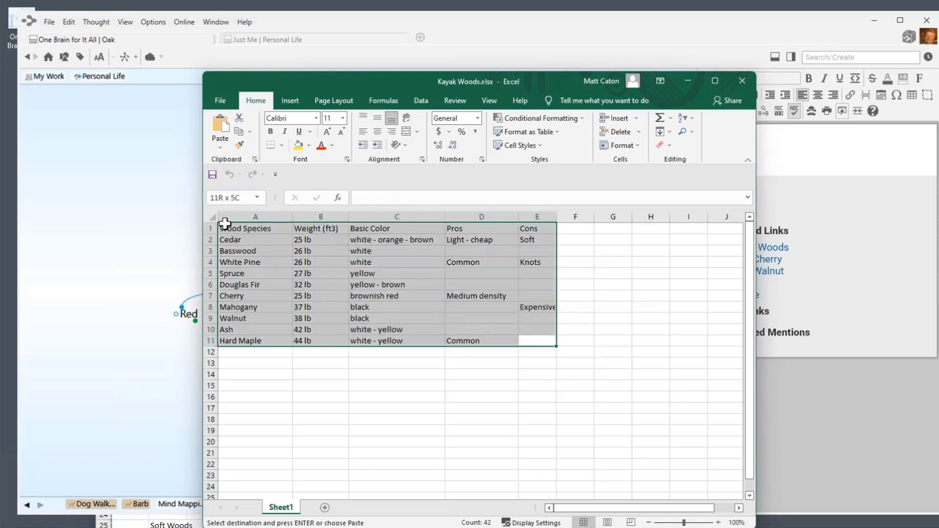
pyautogui.rightClick(340, 268)
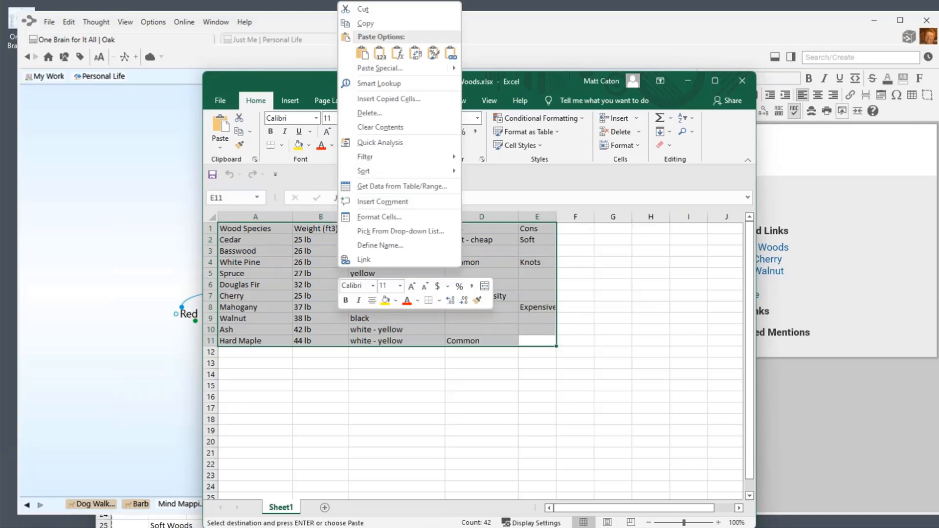
pyautogui.click(371, 24)
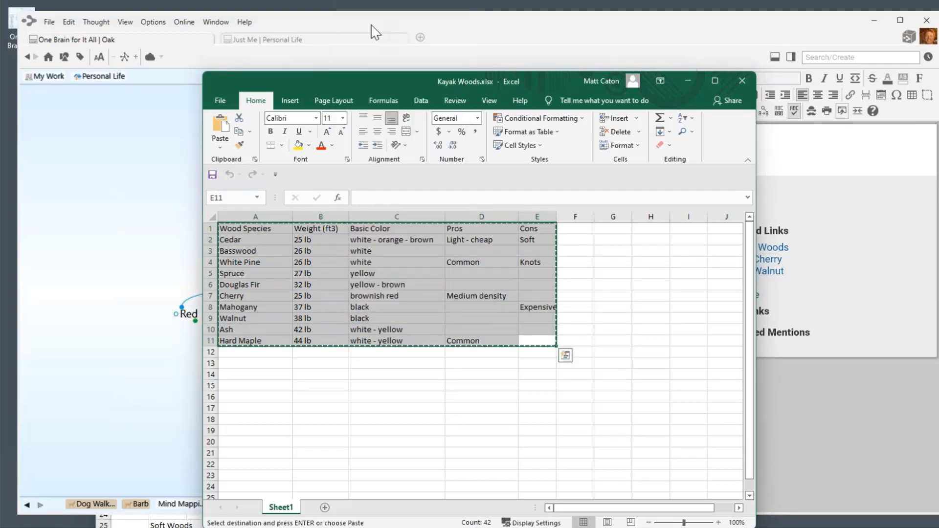
pyautogui.click(134, 209)
# Navigate up to Kayaking and create a new child thought named 'Wood Weights'.
pyautogui.click(359, 204)
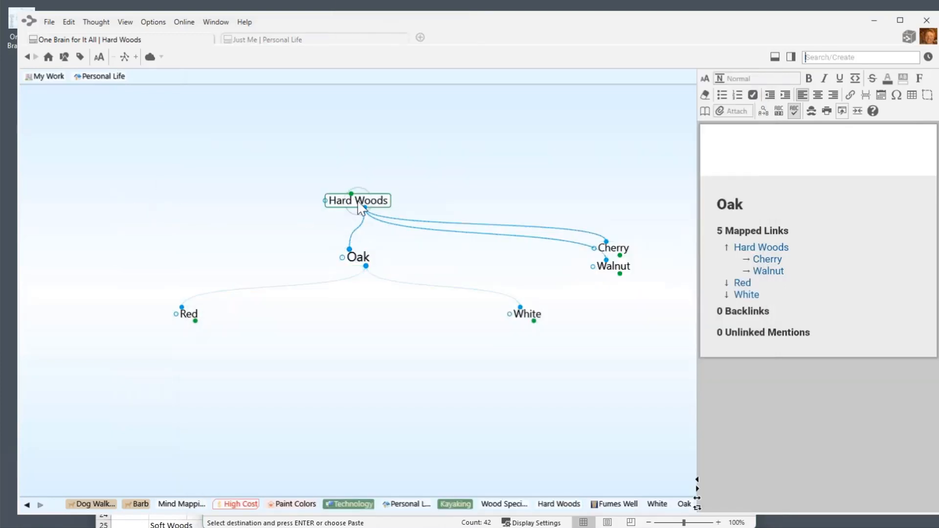
pyautogui.click(361, 202)
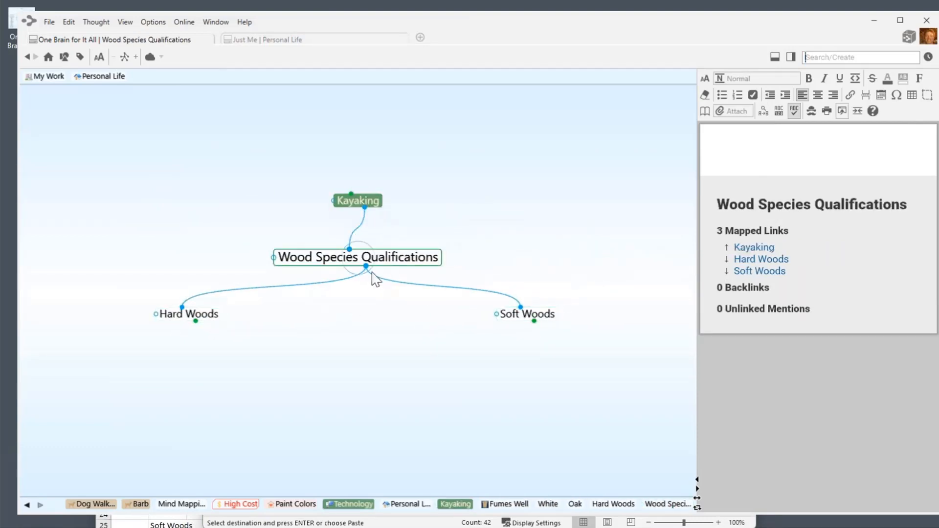
pyautogui.click(361, 202)
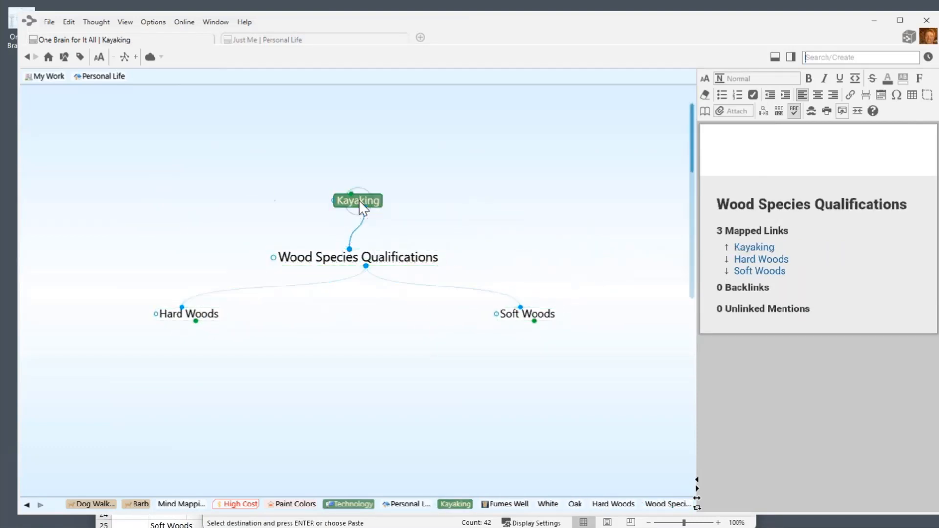
pyautogui.moveTo(366, 267); pyautogui.dragTo(496, 322)
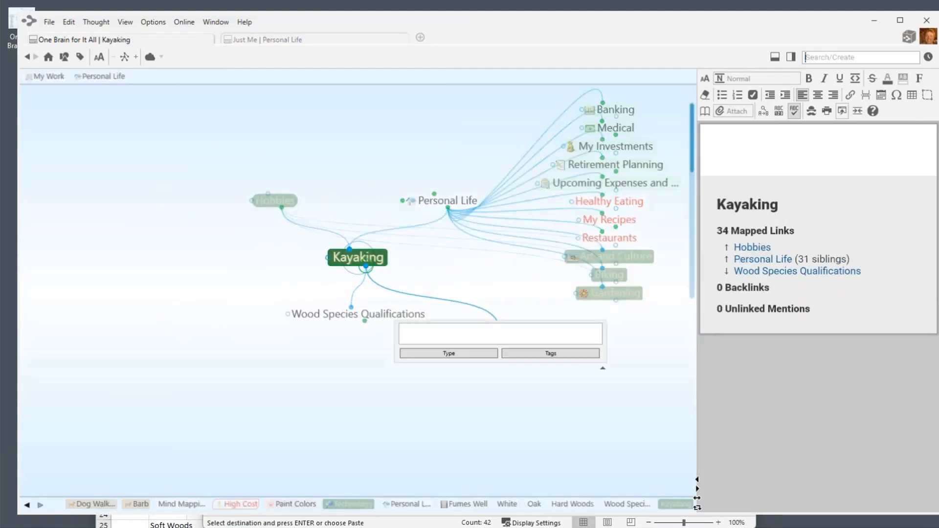
pyautogui.write('Woo')
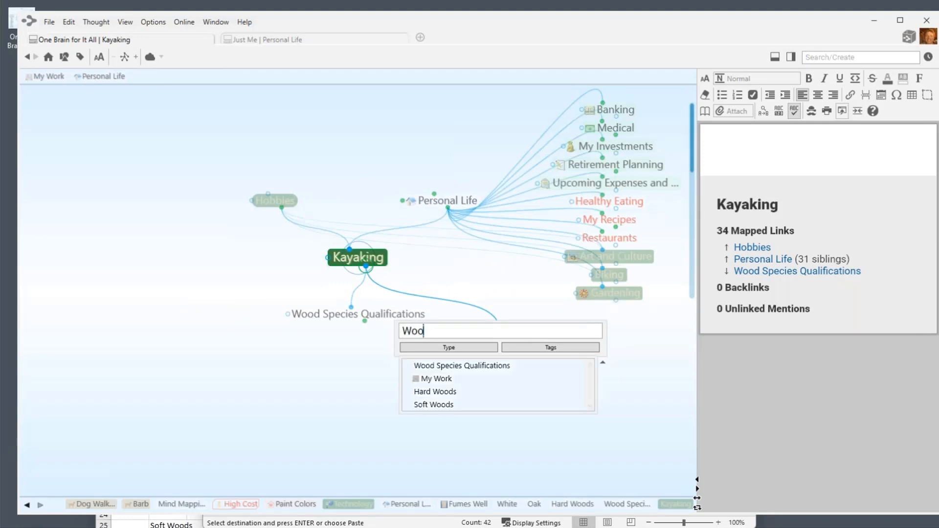
pyautogui.write('d Weig')
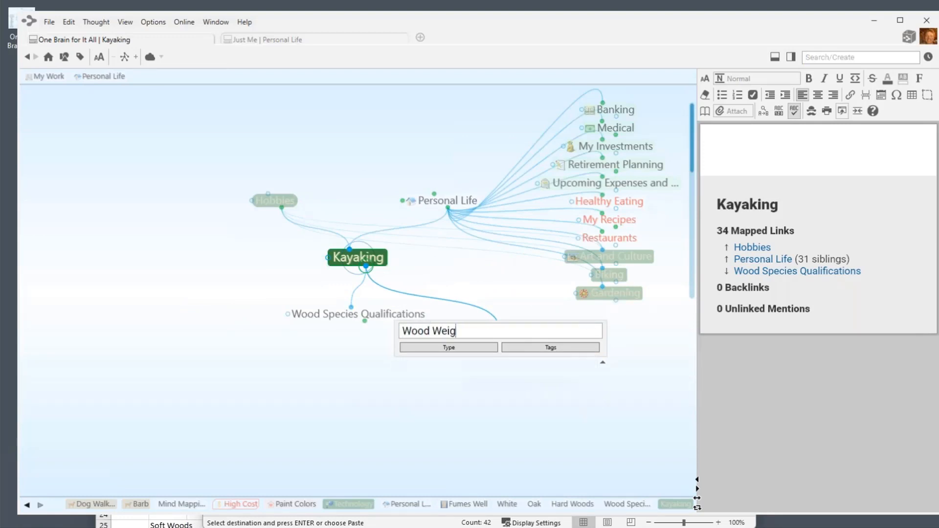
pyautogui.write('hts')
pyautogui.press('Return')
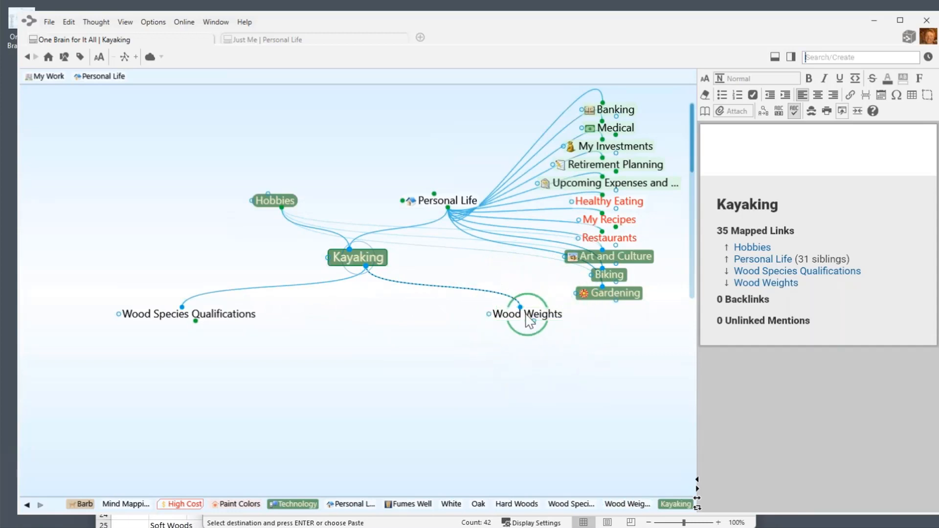
# Paste the weights table into Wood Weights' notes and widen the notes panel to fit it.
pyautogui.click(530, 321)
pyautogui.rightClick(729, 149)
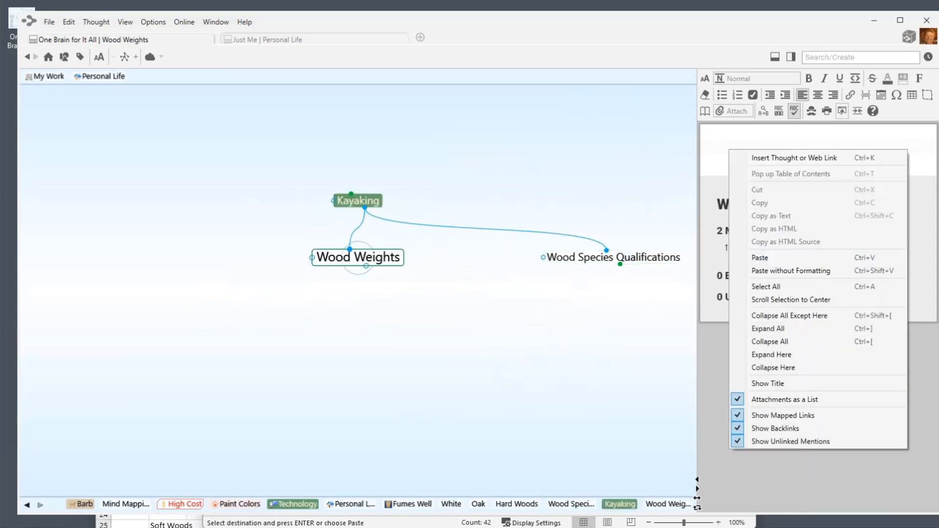
pyautogui.click(760, 258)
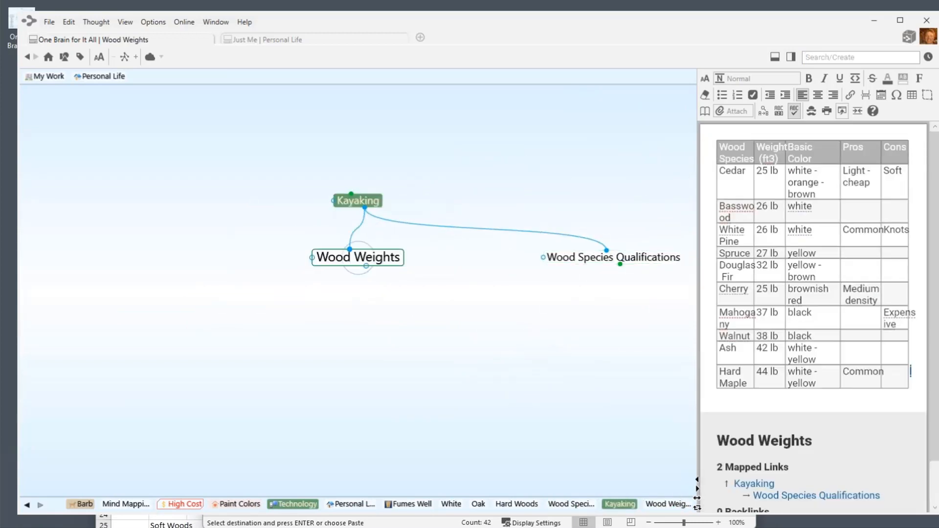
pyautogui.moveTo(698, 325); pyautogui.dragTo(505, 327)
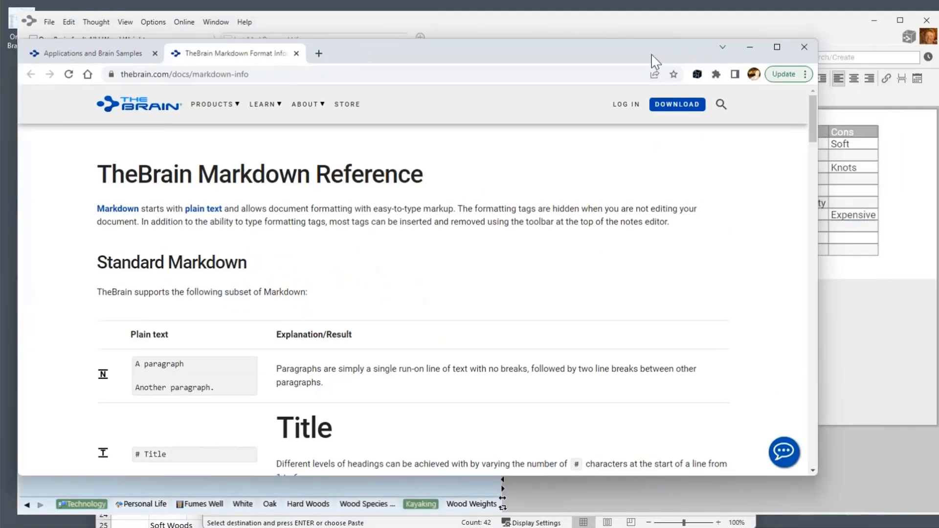
# Scroll the Markdown Format Info page to the Table Extensions section, then move Chrome aside to reveal Wood Weights.
pyautogui.moveTo(652, 54); pyautogui.dragTo(664, 54)
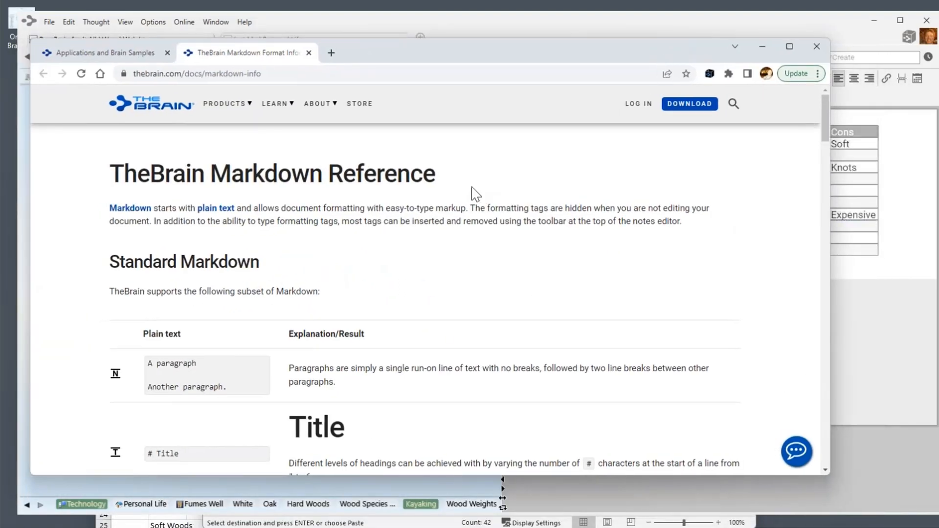
pyautogui.scroll(-1, 406, 345)
pyautogui.scroll(-15, 406, 345)
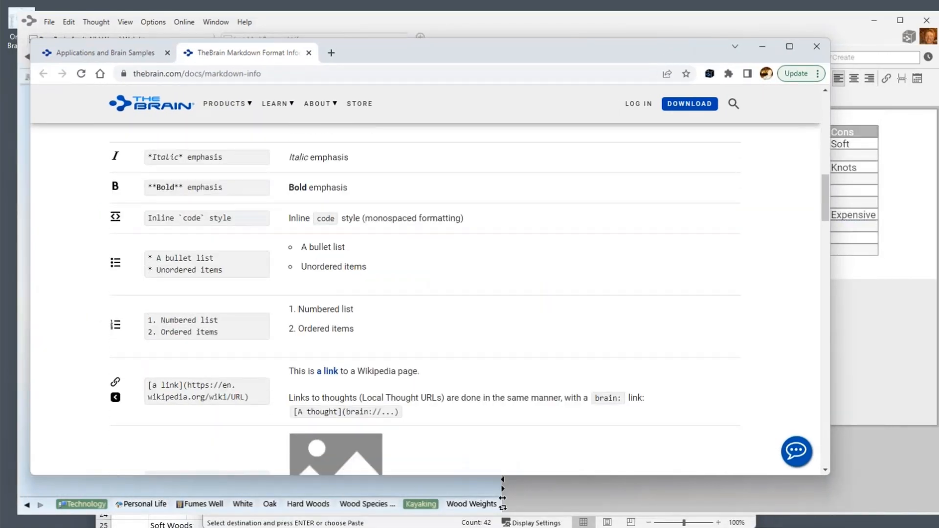
pyautogui.scroll(2, 389, 340)
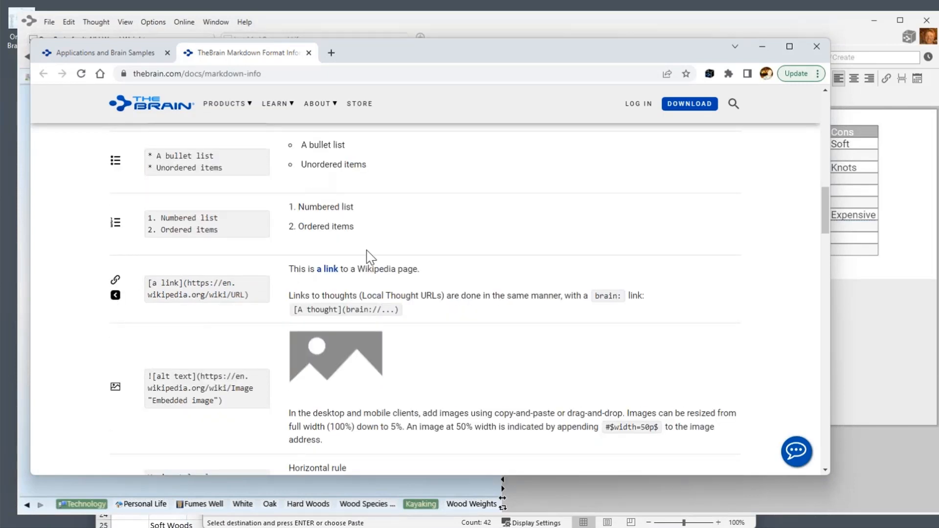
pyautogui.scroll(-10, 367, 195)
pyautogui.scroll(-20, 426, 297)
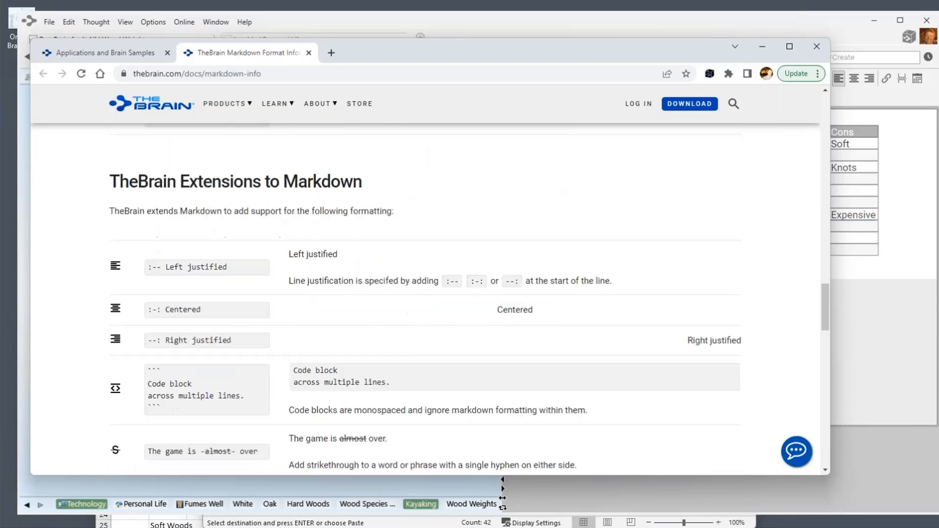
pyautogui.scroll(1, 281, 307)
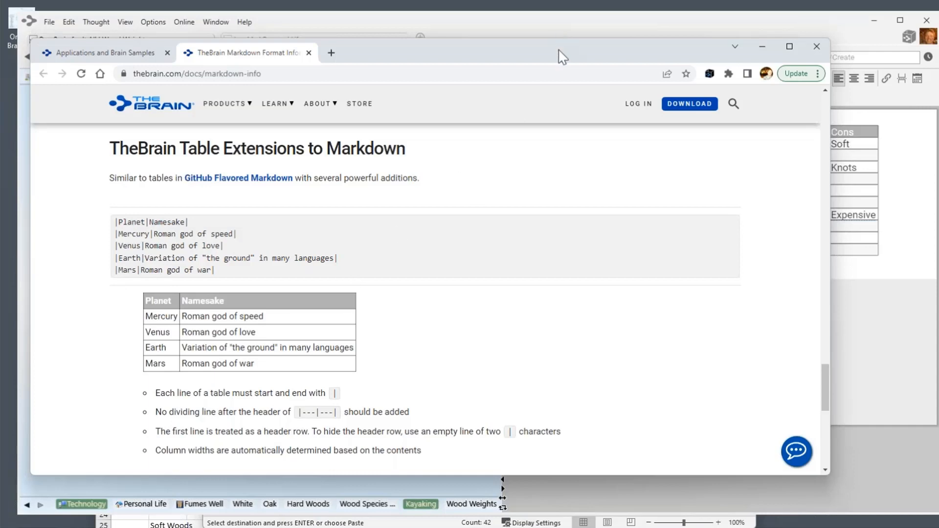
pyautogui.moveTo(559, 51); pyautogui.dragTo(519, 527)
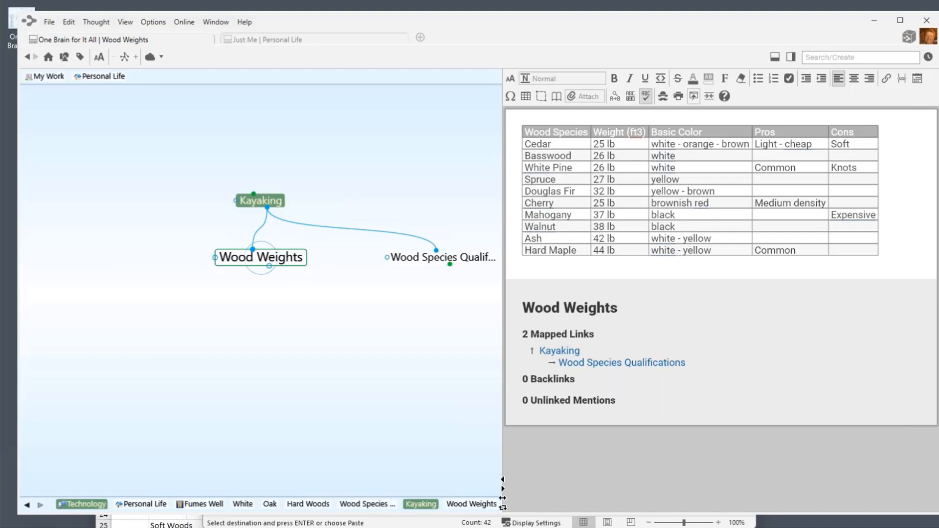
pyautogui.click(150, 56)
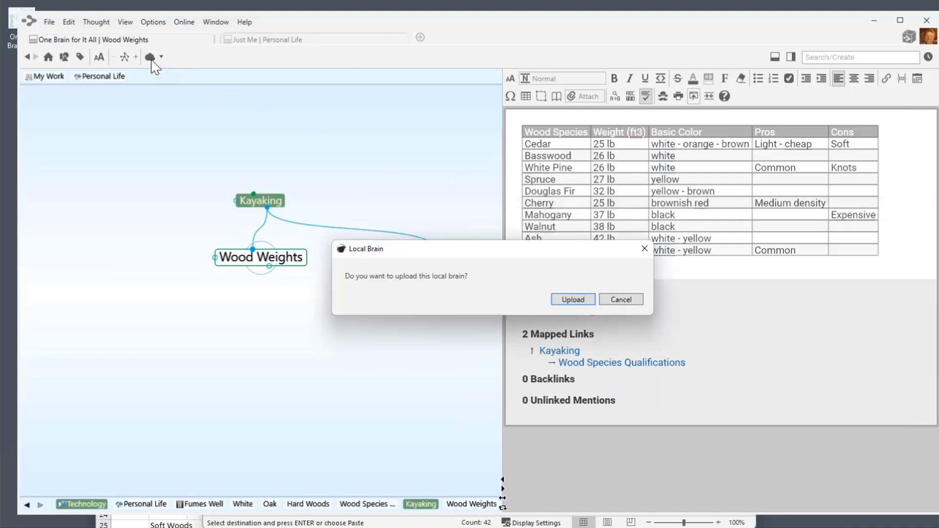
pyautogui.click(571, 299)
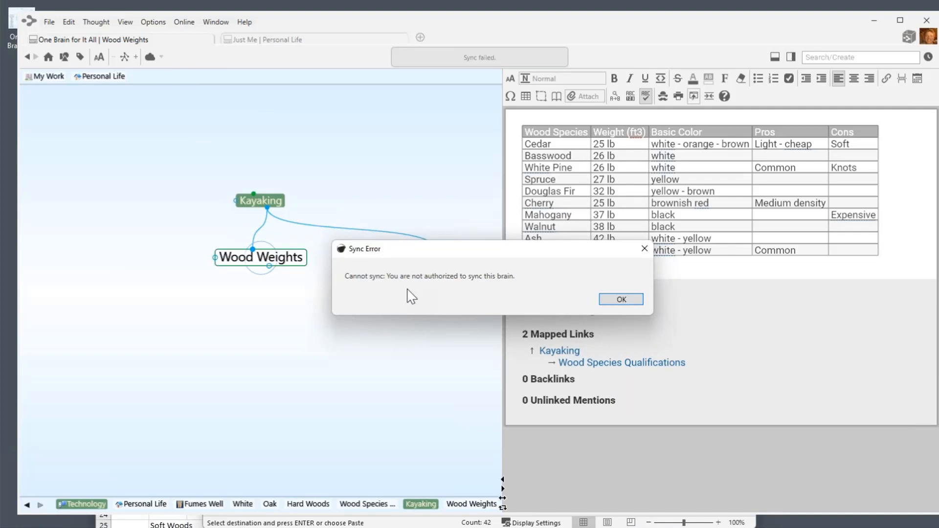
pyautogui.click(631, 300)
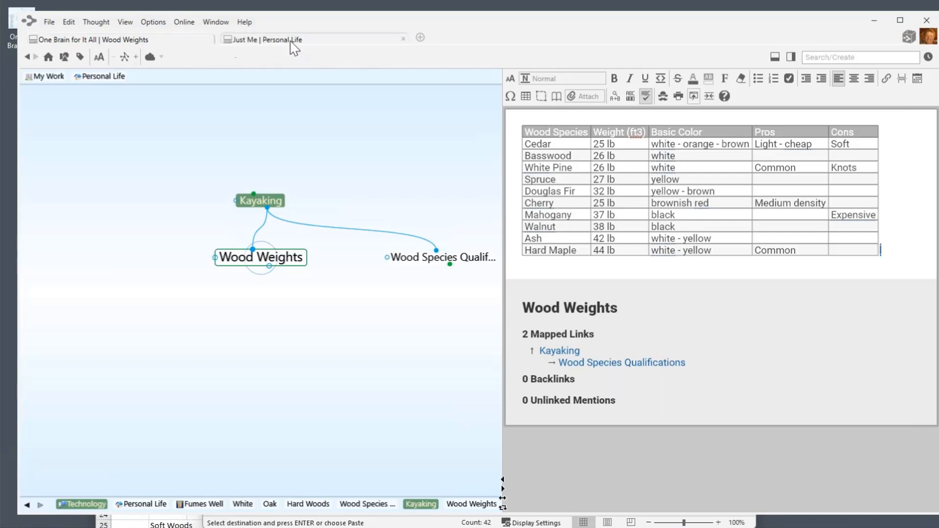
# Switch to the Just Me | Personal Life view and upload the brain with Sync Brain.
pyautogui.click(308, 42)
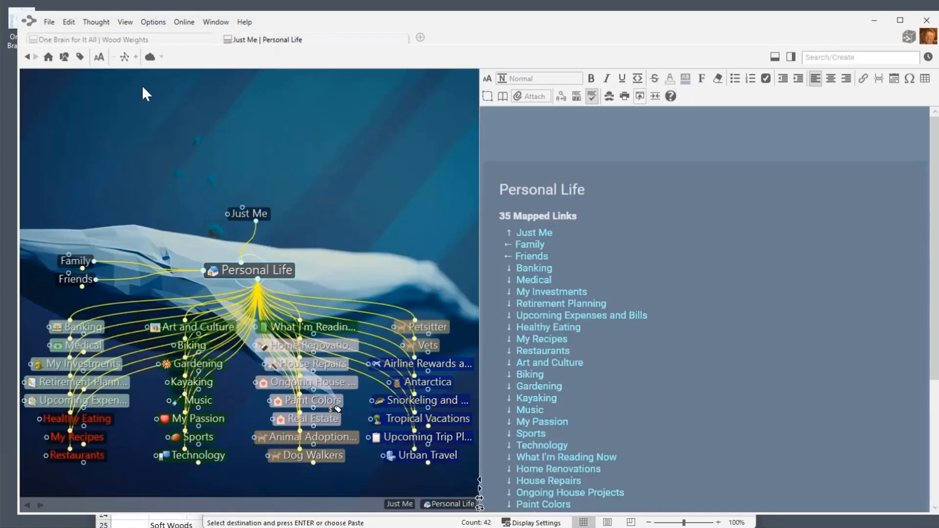
pyautogui.click(150, 58)
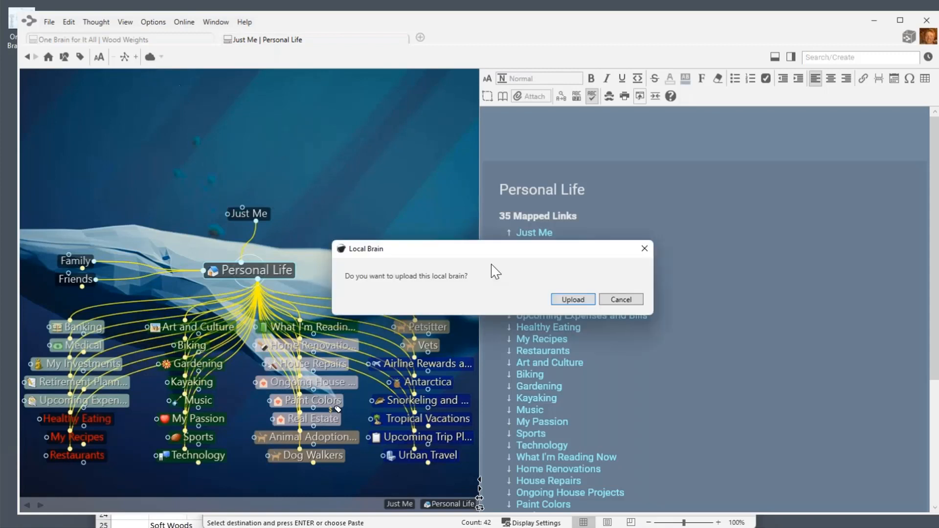
pyautogui.click(577, 300)
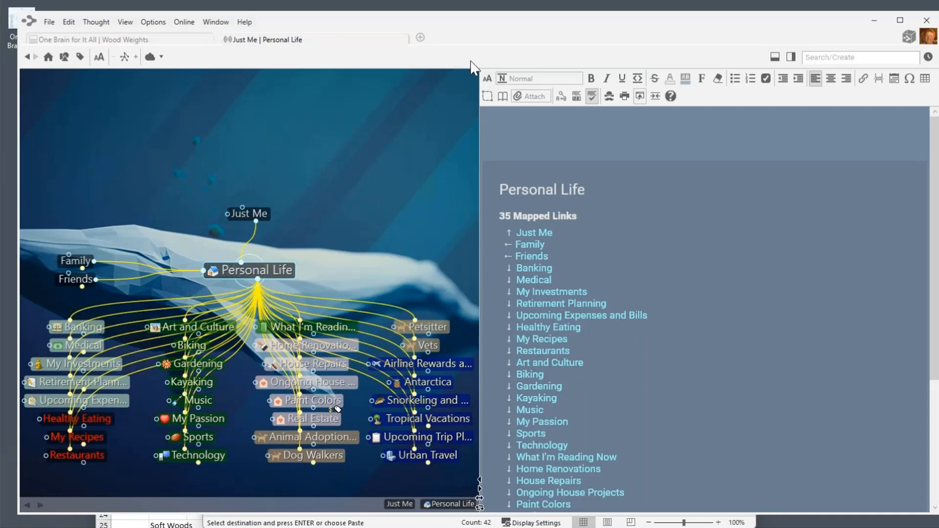
pyautogui.click(185, 23)
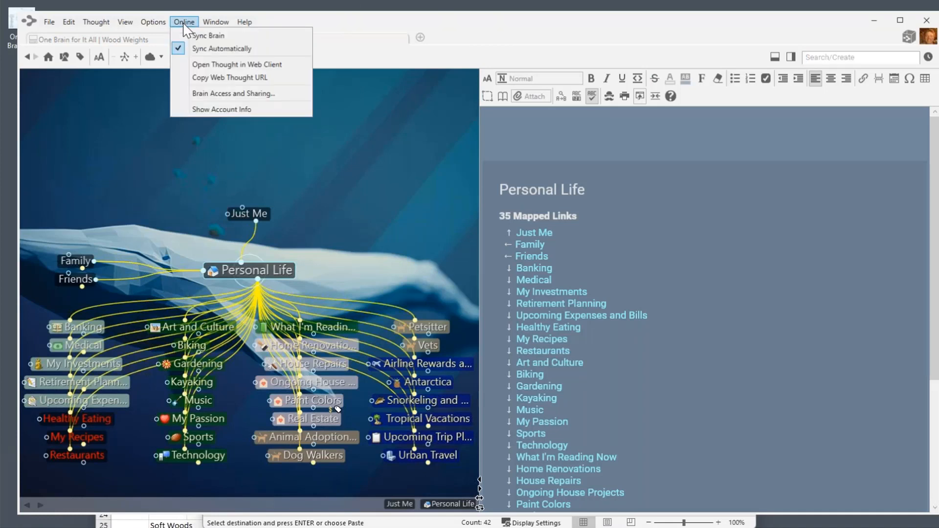
# Open Personal Life in the web client and log in there.
pyautogui.click(229, 64)
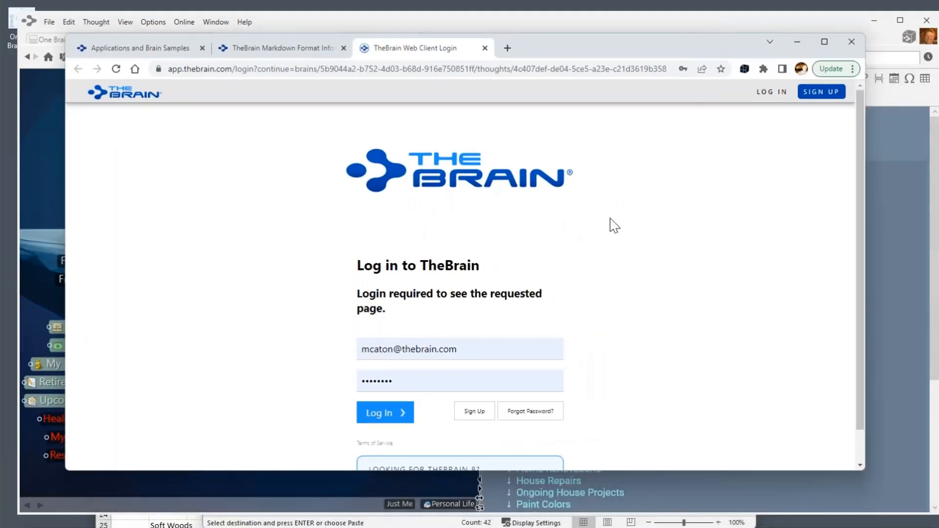
pyautogui.click(377, 414)
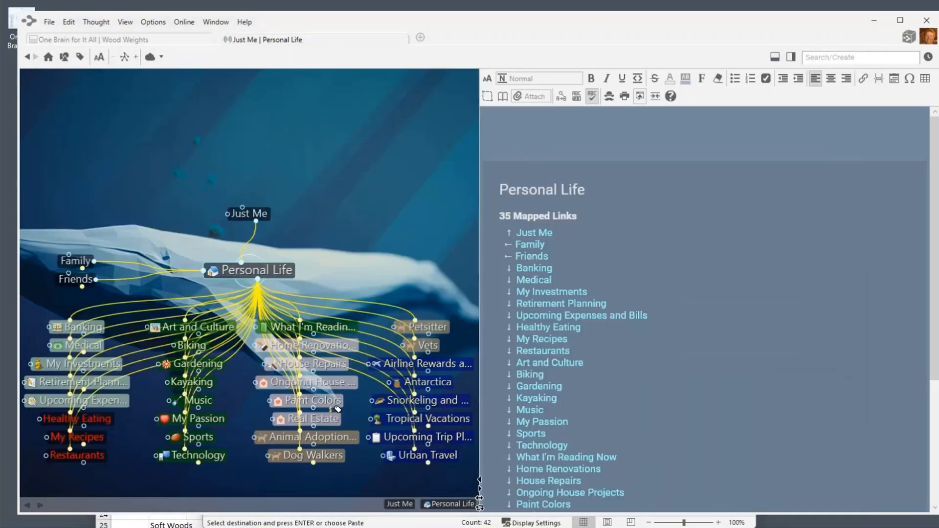
# Allow public access to Just Me in Brain Access and Sharing, select its web link, and bring Chrome back.
pyautogui.click(186, 23)
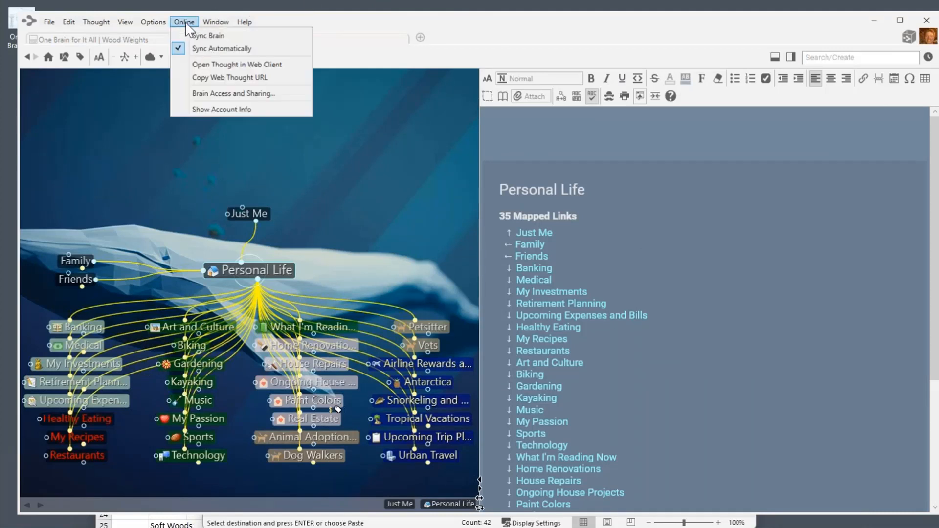
pyautogui.click(222, 93)
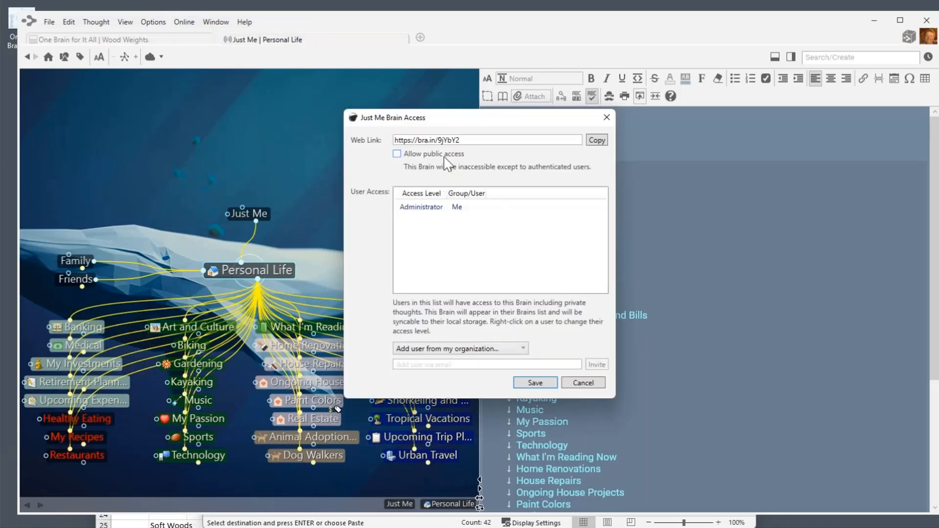
pyautogui.click(397, 155)
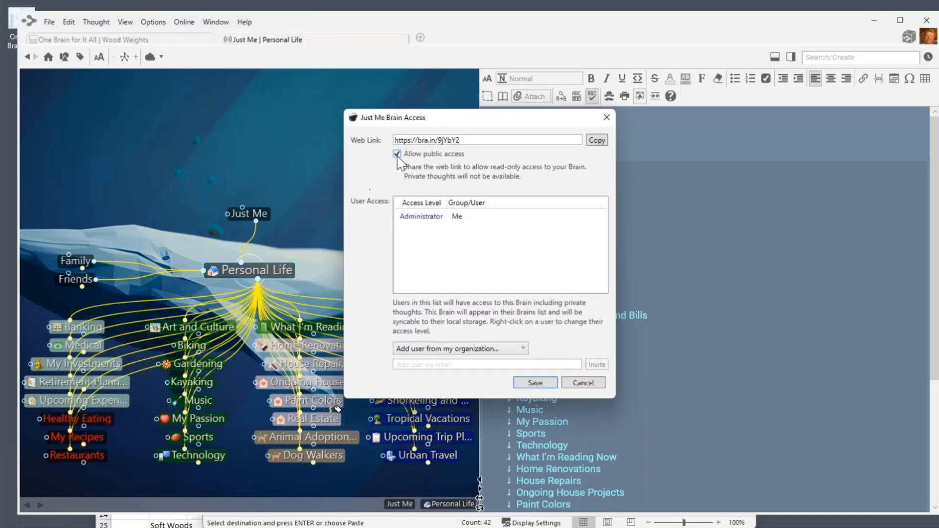
pyautogui.moveTo(459, 140); pyautogui.dragTo(394, 141)
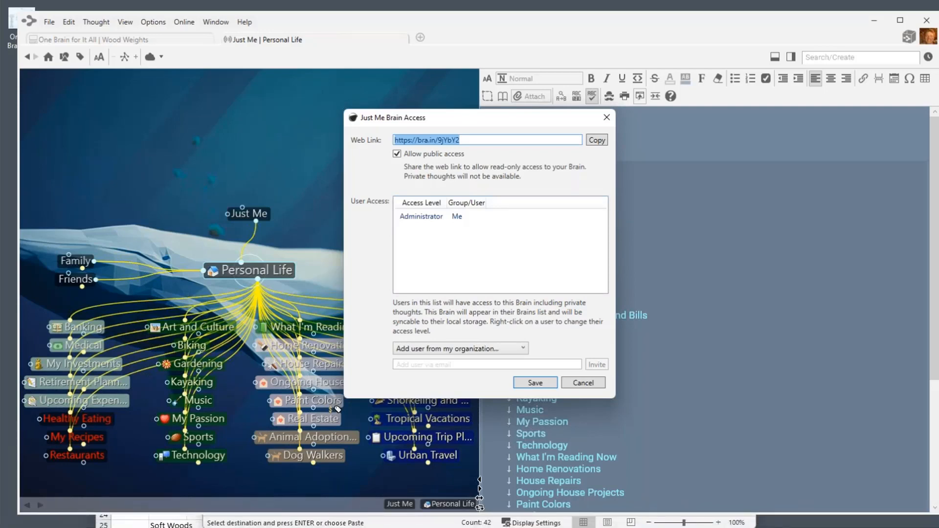
pyautogui.moveTo(910, 527); pyautogui.dragTo(746, 49)
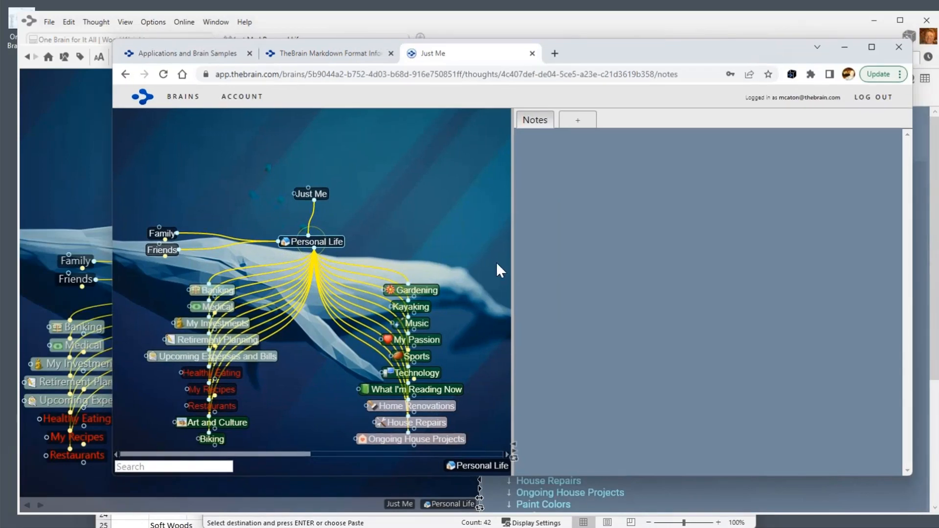
# Browse My Investments and My Recipes in the web client, then return to Personal Life.
pyautogui.click(216, 323)
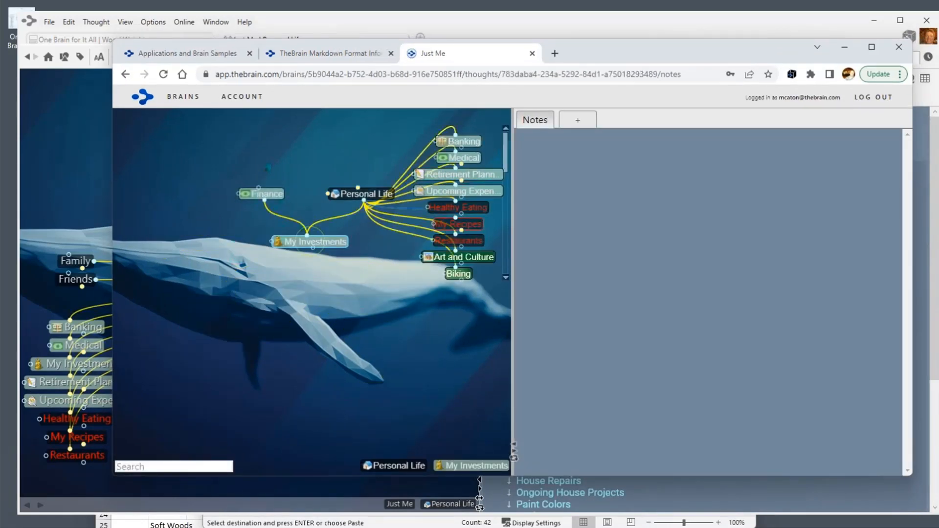
pyautogui.click(464, 224)
pyautogui.click(372, 195)
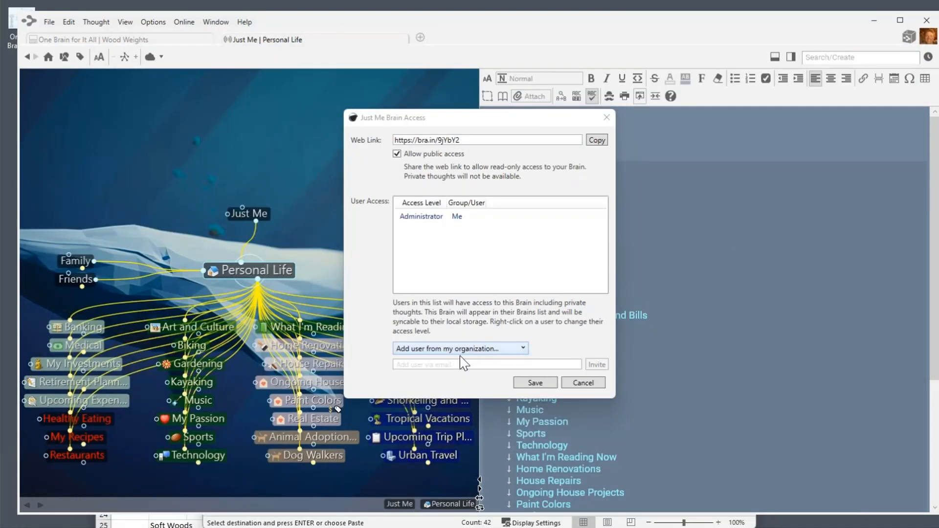
# Invite a user to the Just Me brain by entering their e-mail address.
pyautogui.click(413, 364)
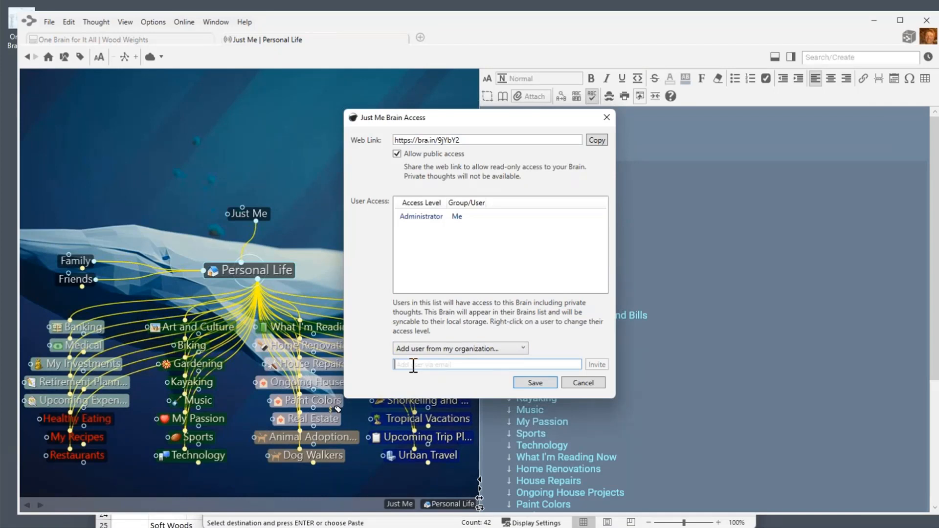
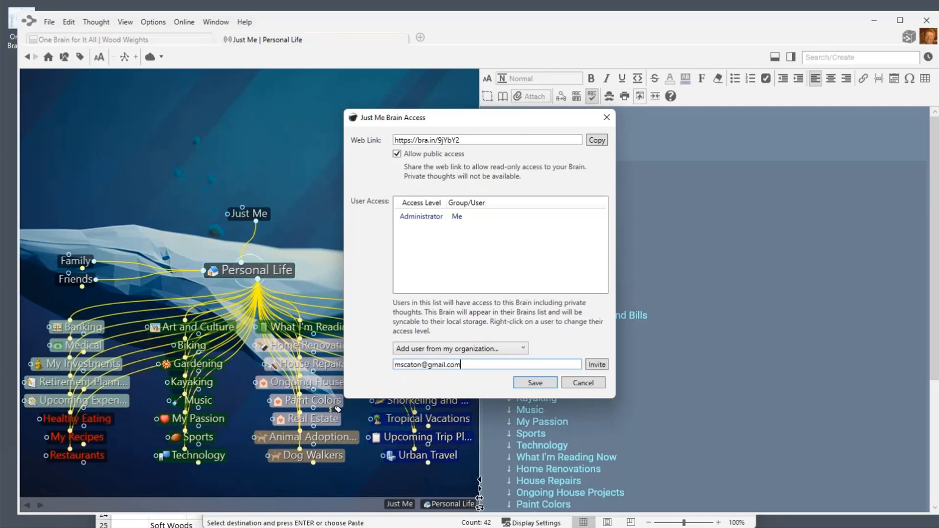
pyautogui.click(601, 365)
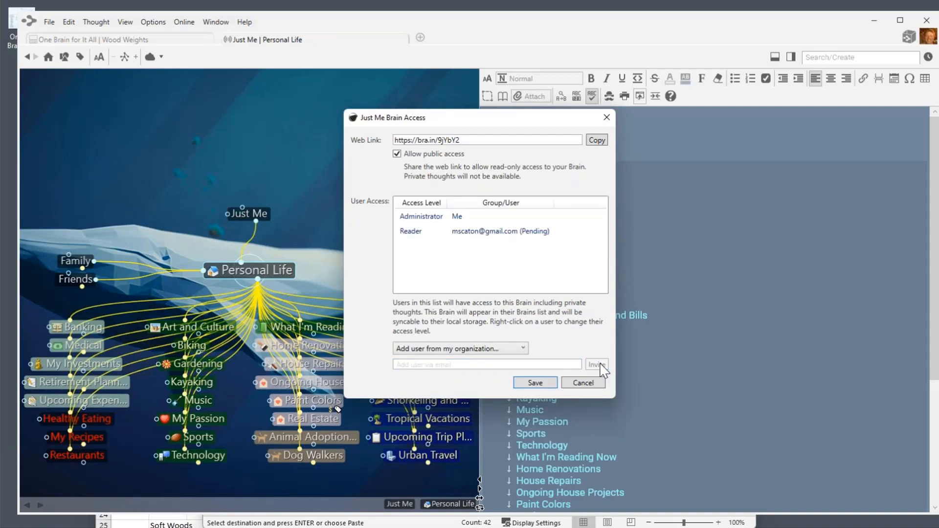
# Save the access settings, agree to share private thoughts, dismiss the e-mail notice, and show all brains.
pyautogui.click(537, 384)
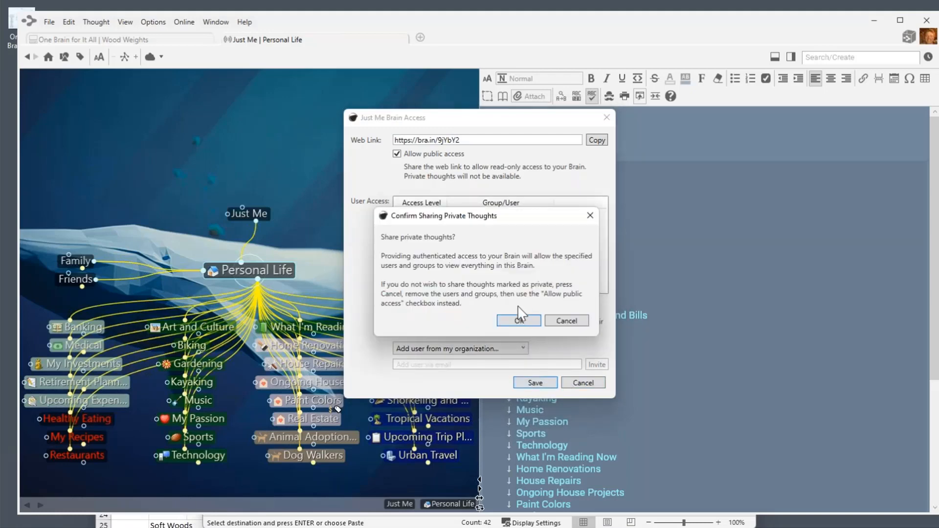
pyautogui.click(519, 321)
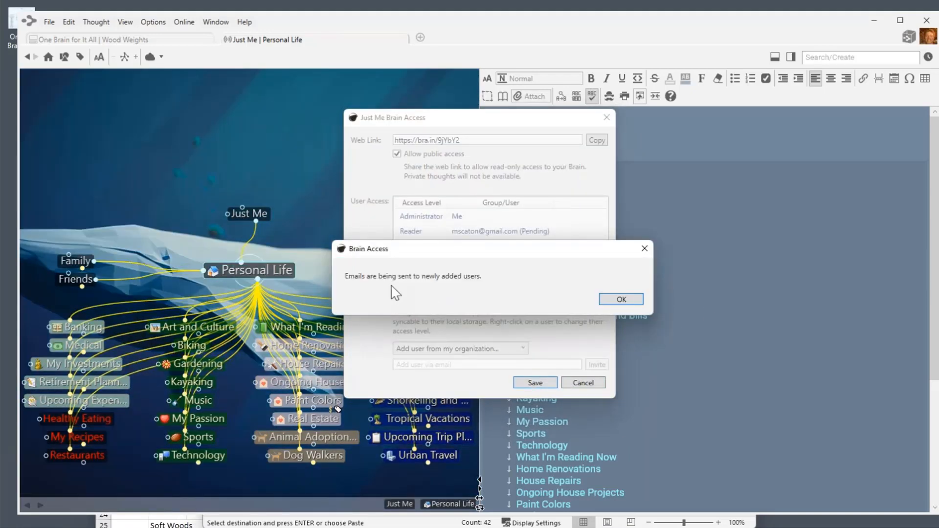
pyautogui.click(645, 250)
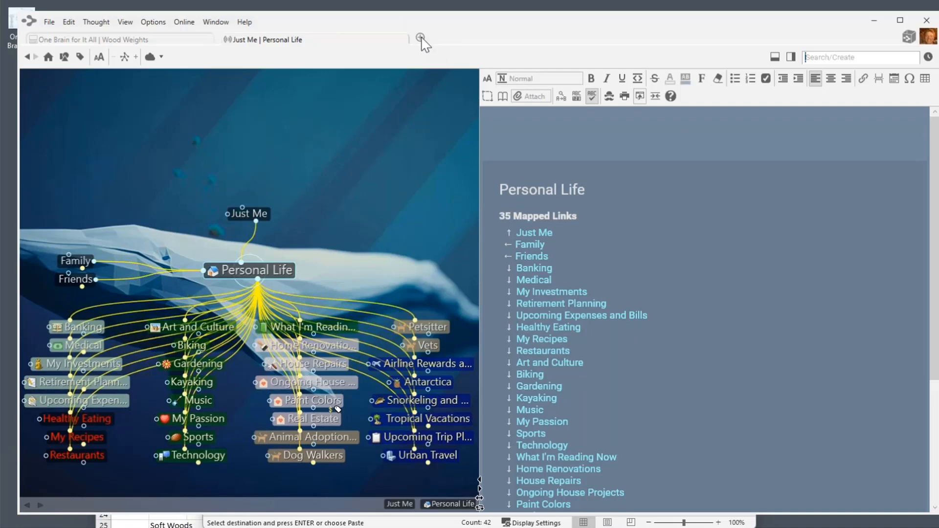
pyautogui.click(420, 38)
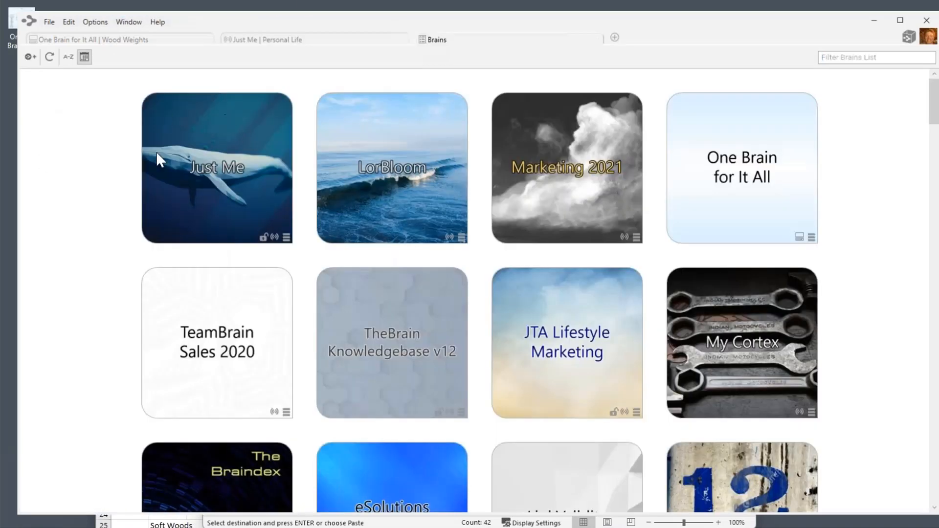
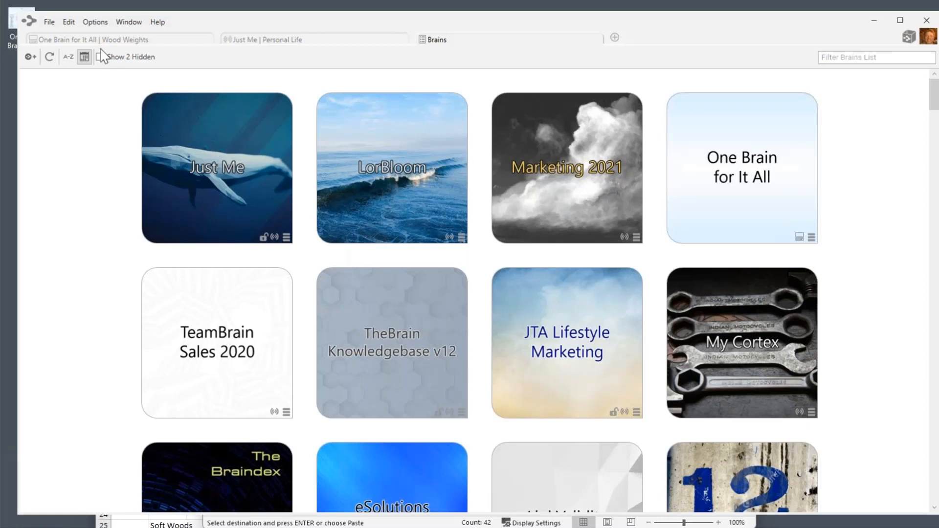
# Switch to the Just Me Personal Life map and start a Backup to Brain Archive.
pyautogui.click(311, 41)
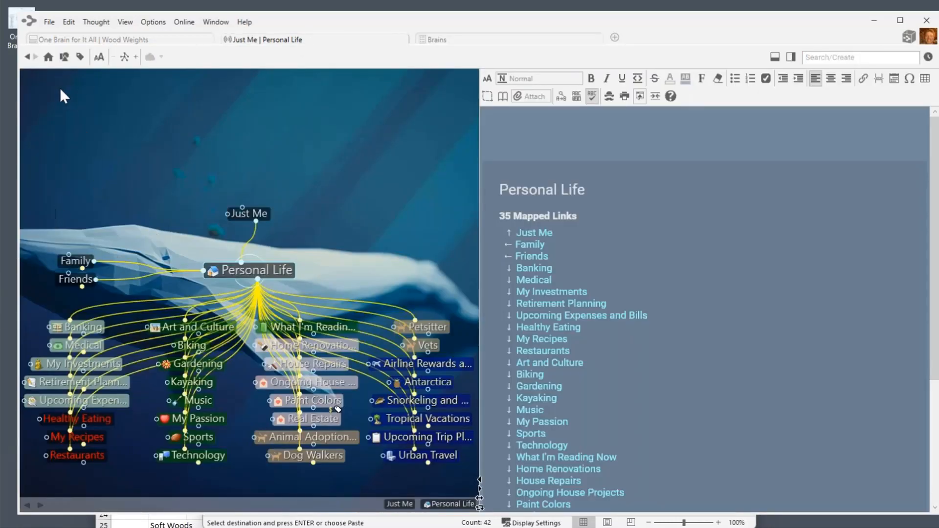
pyautogui.click(49, 22)
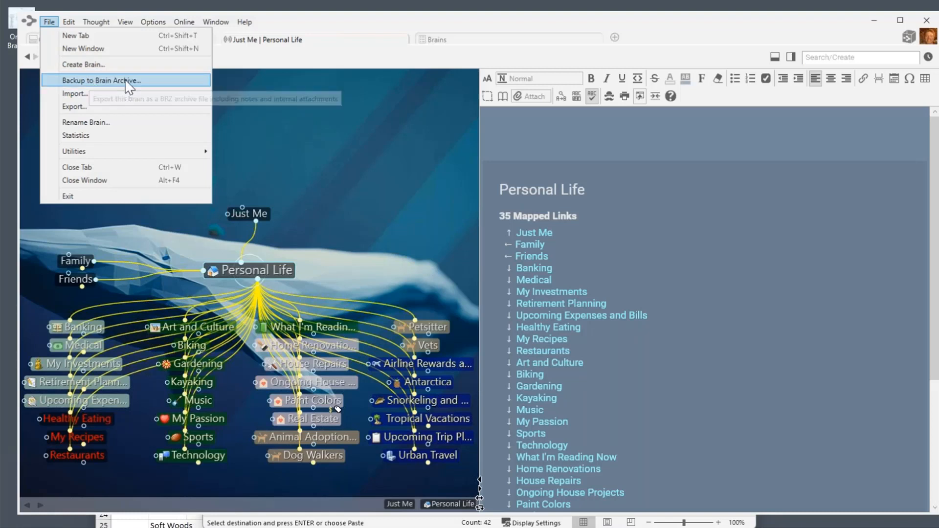
pyautogui.click(95, 81)
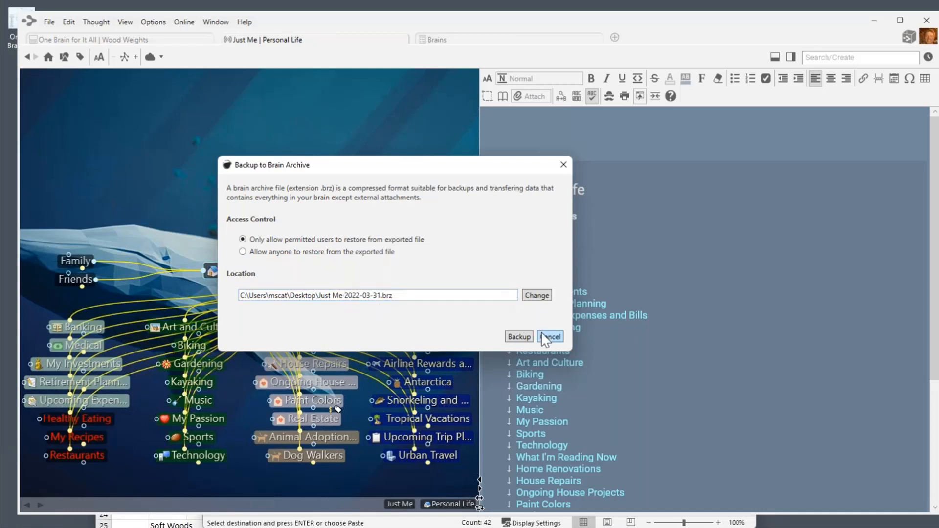
# Toggle restore access to anyone and back to permitted users, then cancel the backup.
pyautogui.click(245, 252)
pyautogui.click(243, 240)
pyautogui.click(550, 336)
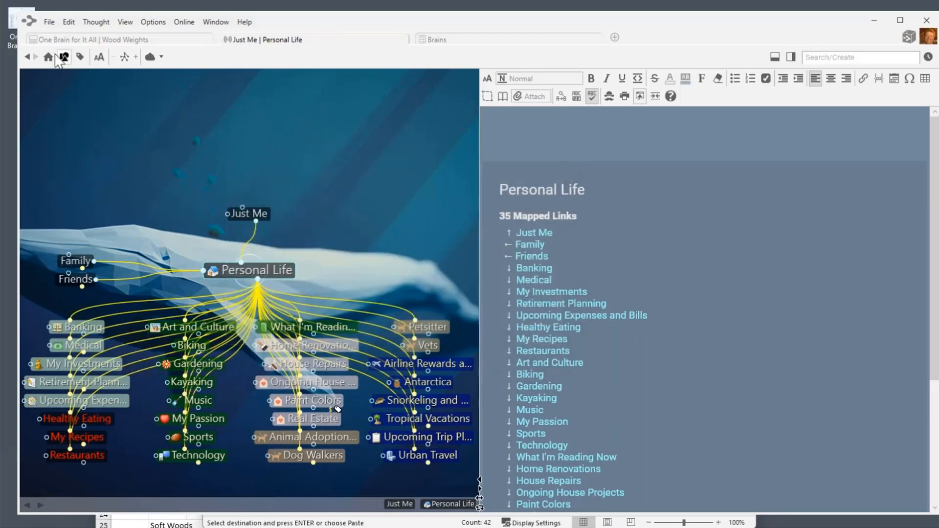
pyautogui.click(49, 21)
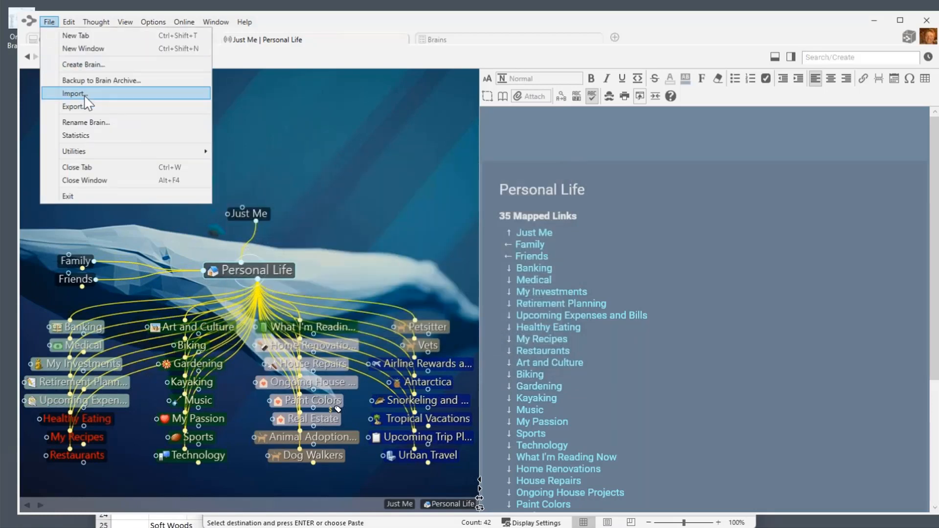
pyautogui.click(84, 95)
pyautogui.click(344, 197)
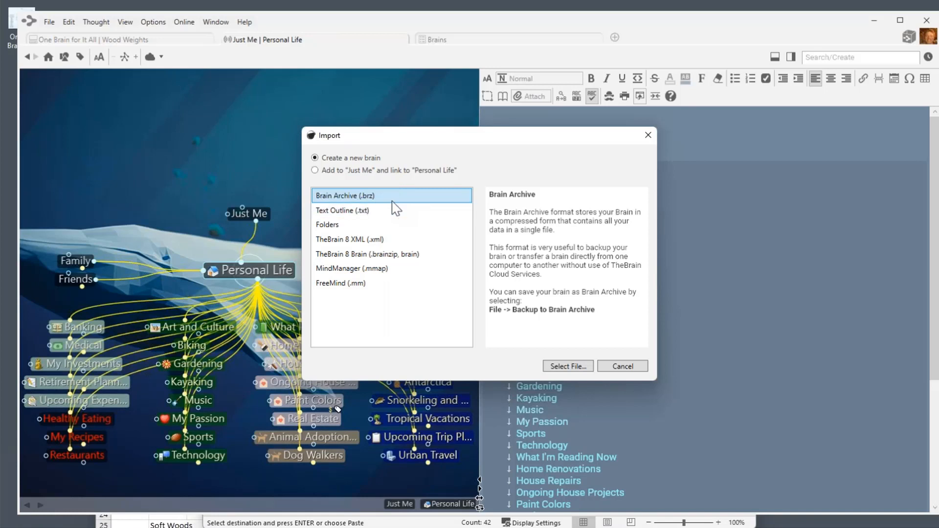
pyautogui.click(315, 171)
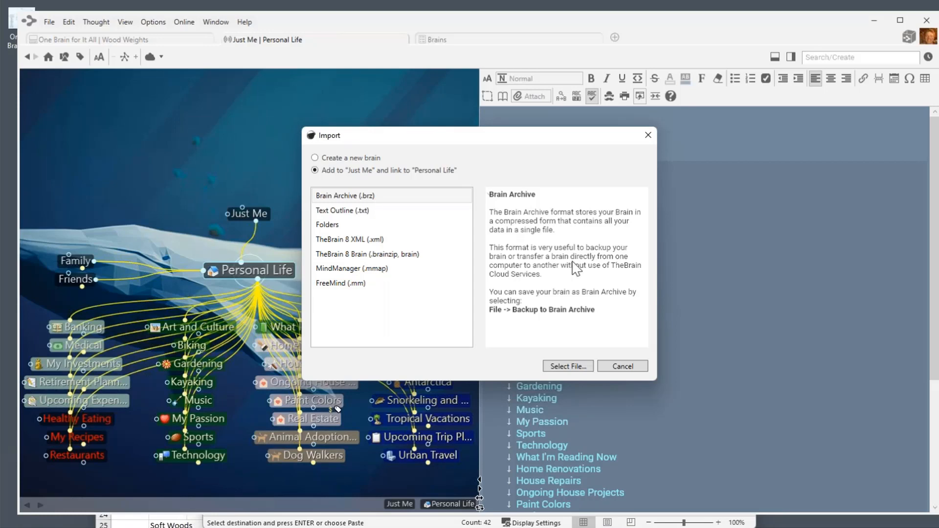
pyautogui.click(635, 367)
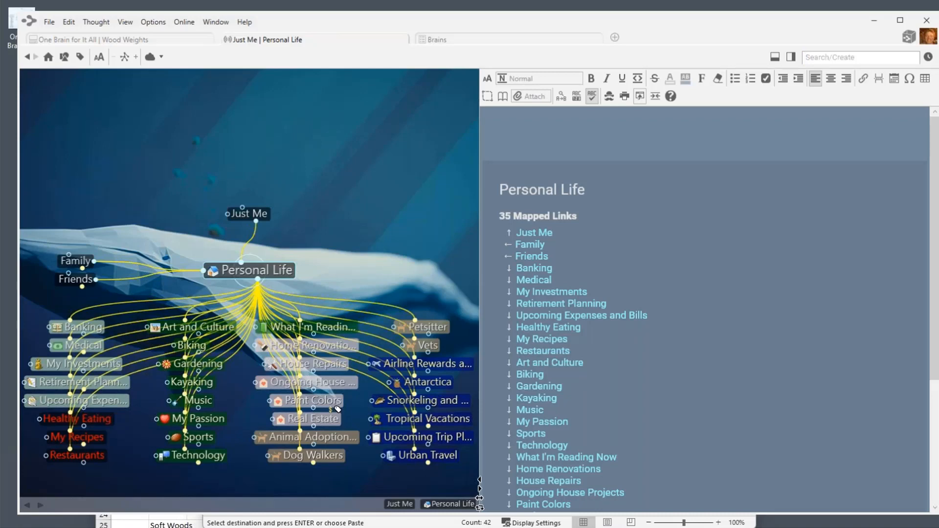
# Close the One Brain for It All tab and show the list of all brains.
pyautogui.click(147, 41)
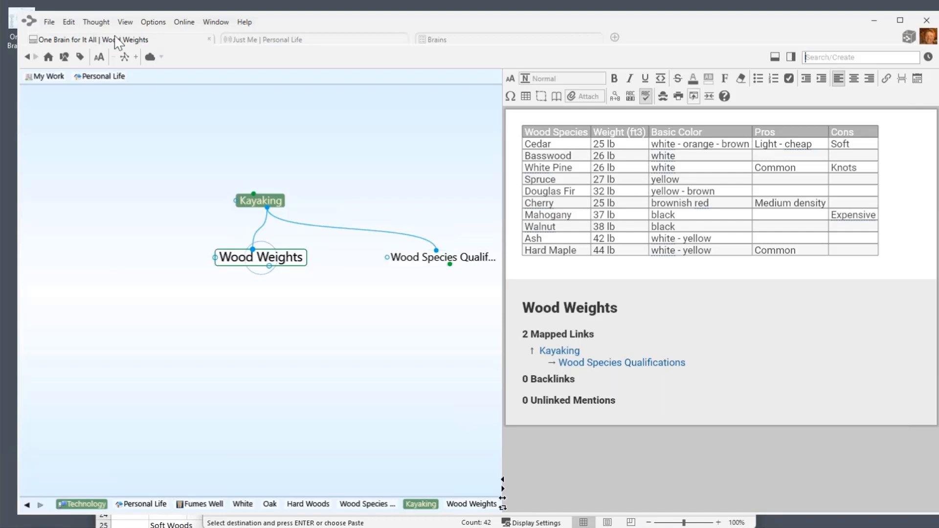
pyautogui.click(209, 39)
pyautogui.click(278, 43)
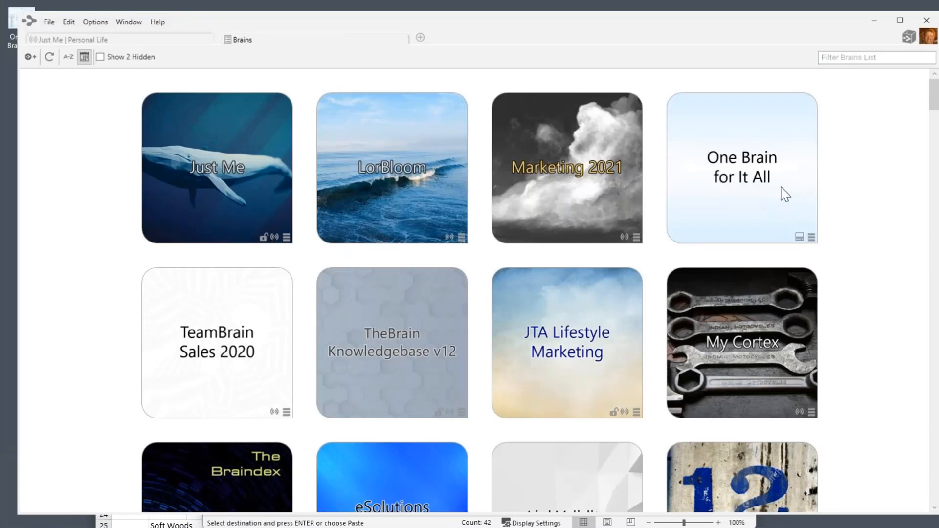
# Assign One Brain for It All a new GUID, confirming both acknowledgement boxes.
pyautogui.click(811, 237)
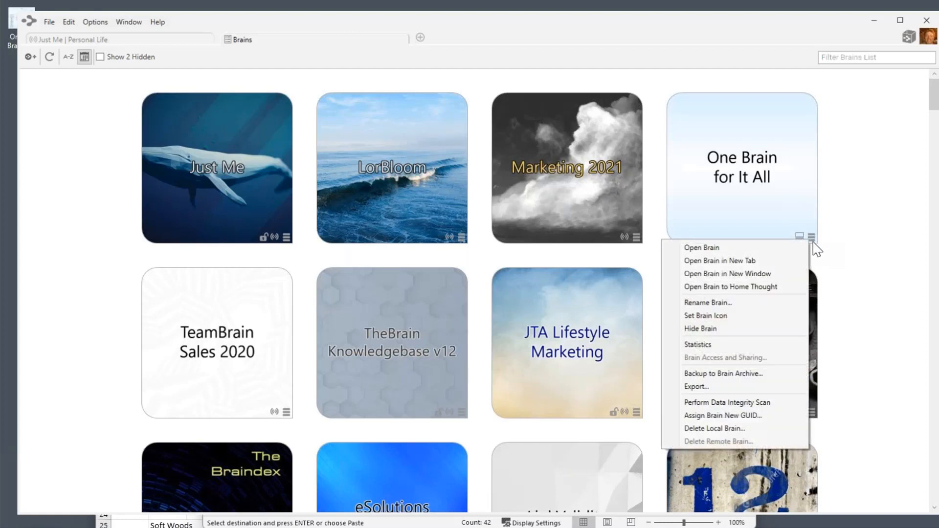
pyautogui.click(743, 415)
pyautogui.click(399, 312)
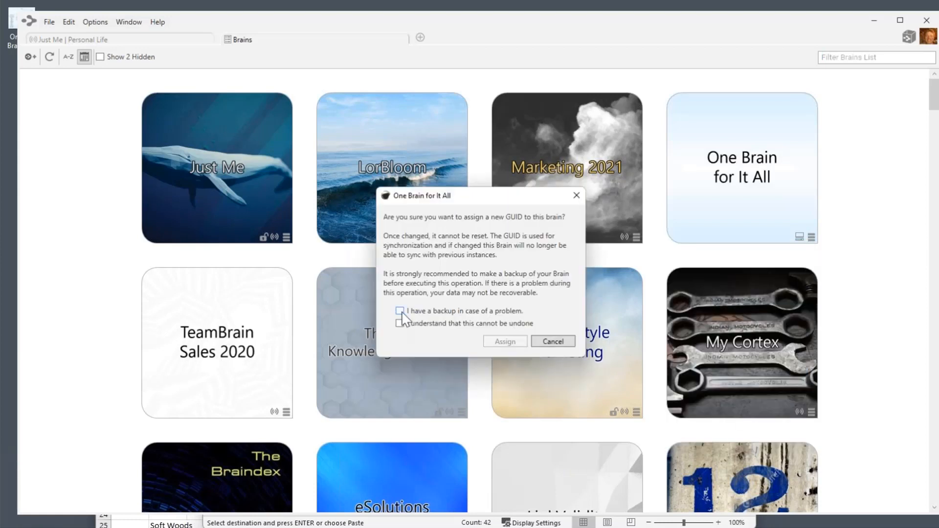
pyautogui.click(400, 323)
pyautogui.click(507, 341)
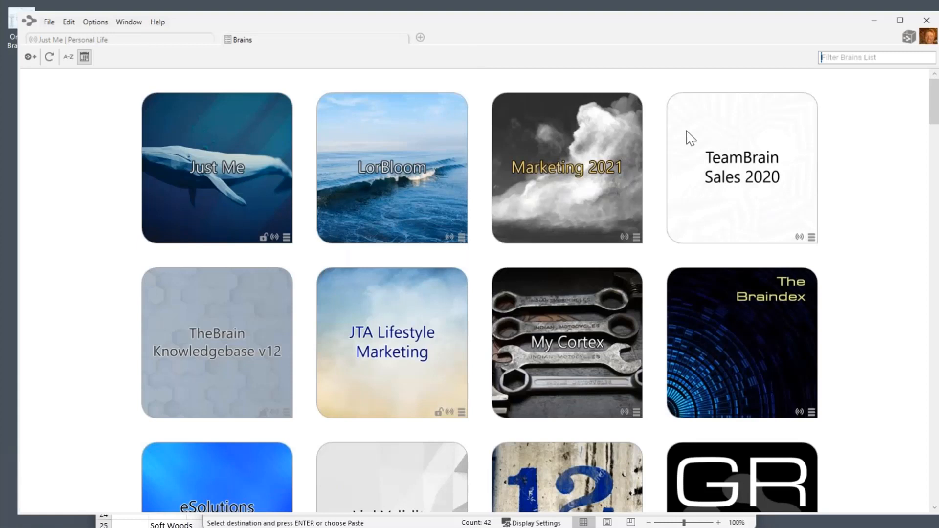
# Filter the brains list, trying 'my', 'e', 'brai' and finally 'on'.
pyautogui.click(854, 57)
pyautogui.write('my')
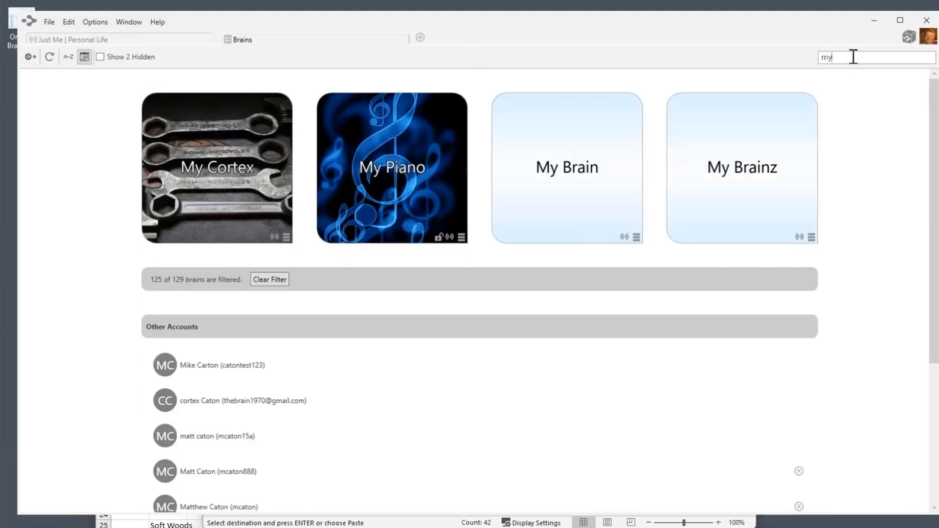
pyautogui.moveTo(865, 61); pyautogui.dragTo(780, 60)
pyautogui.write('e')
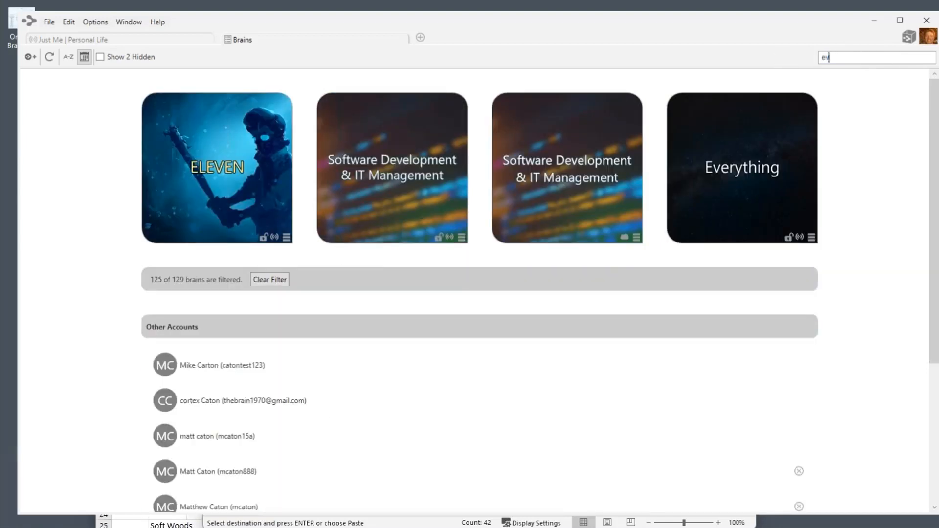
pyautogui.press('BackSpace')
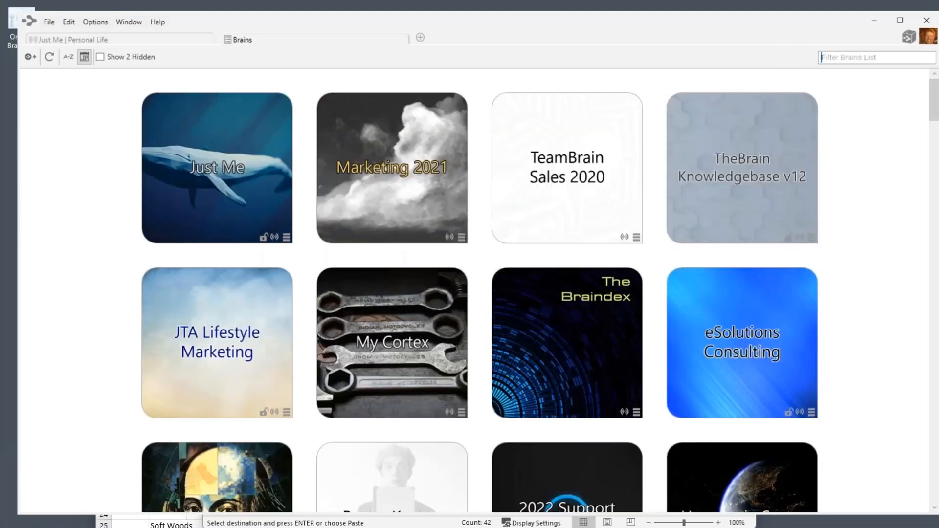
pyautogui.write('br')
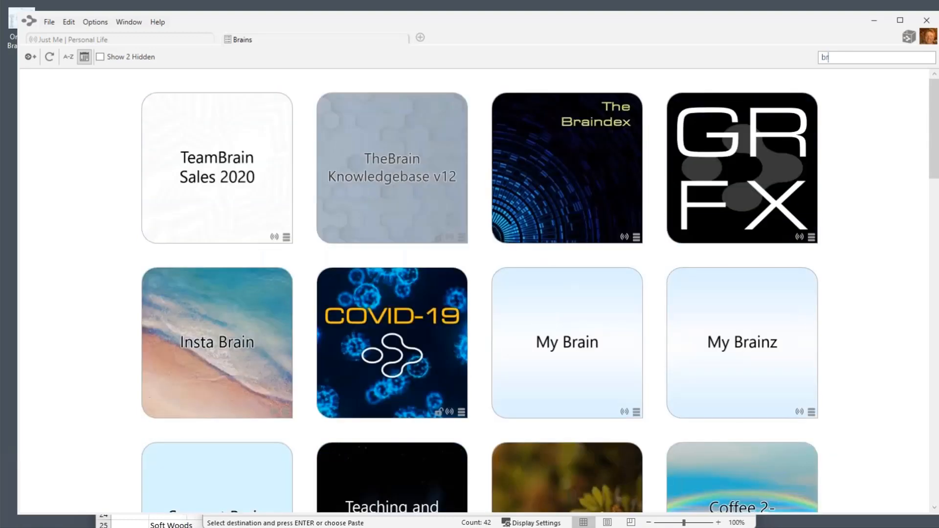
pyautogui.write('ai')
pyautogui.press('BackSpace')
pyautogui.press('BackSpace')
pyautogui.press('BackSpace')
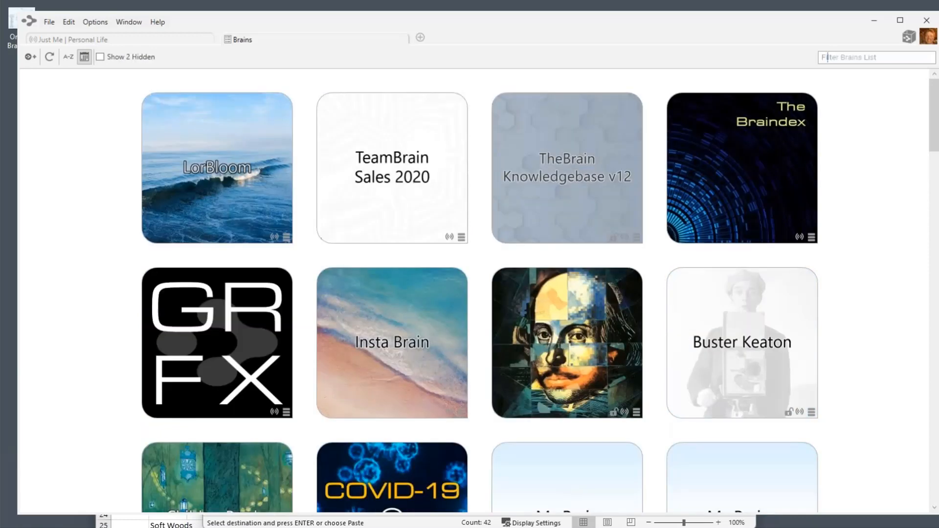
pyautogui.write('o')
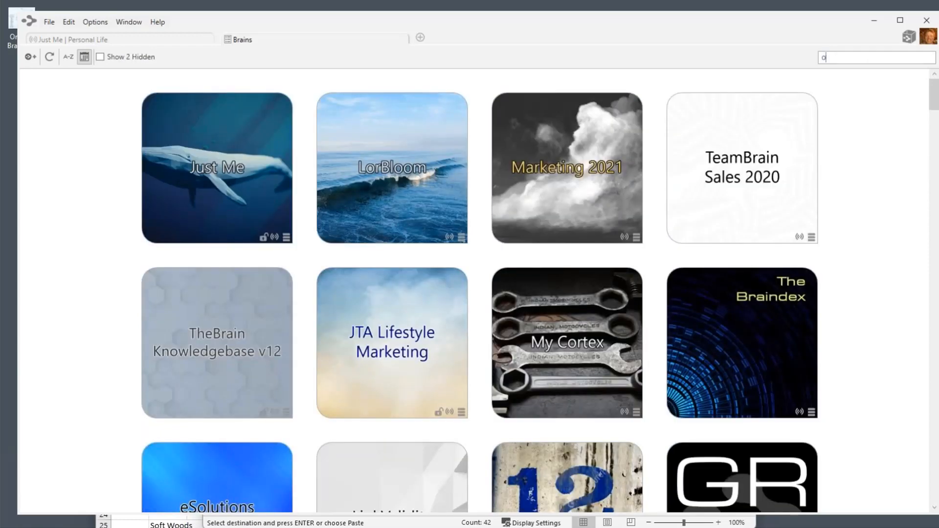
pyautogui.write('ne')
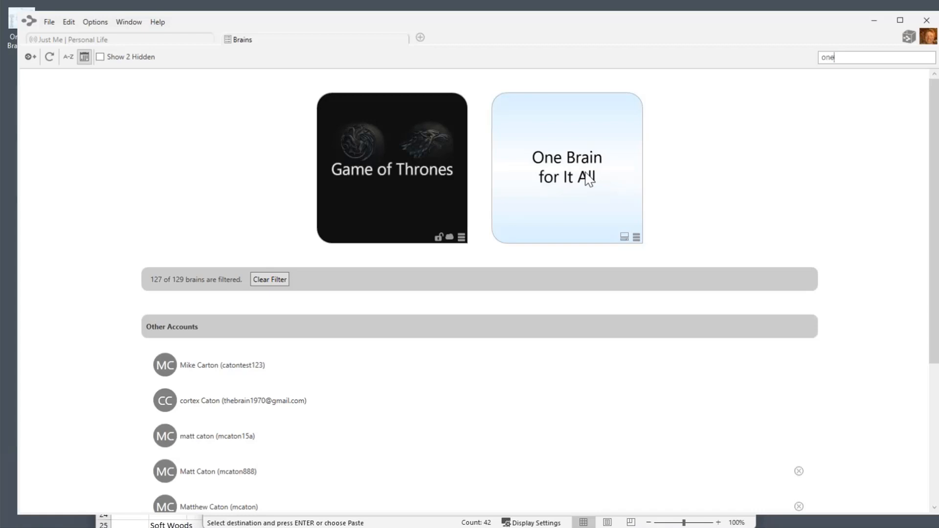
# Open One Brain for It All, open a second brains tab, then return to its map.
pyautogui.click(589, 180)
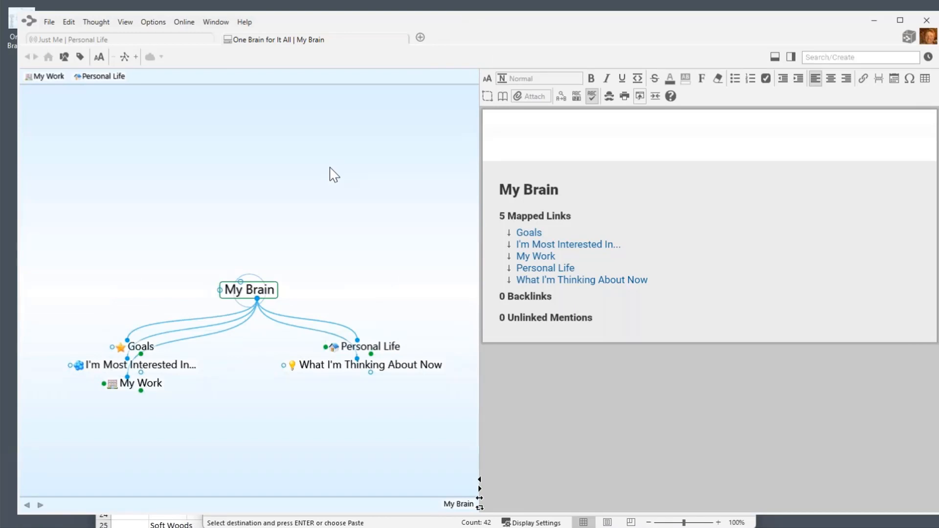
pyautogui.hotkey('ctrl', 't')
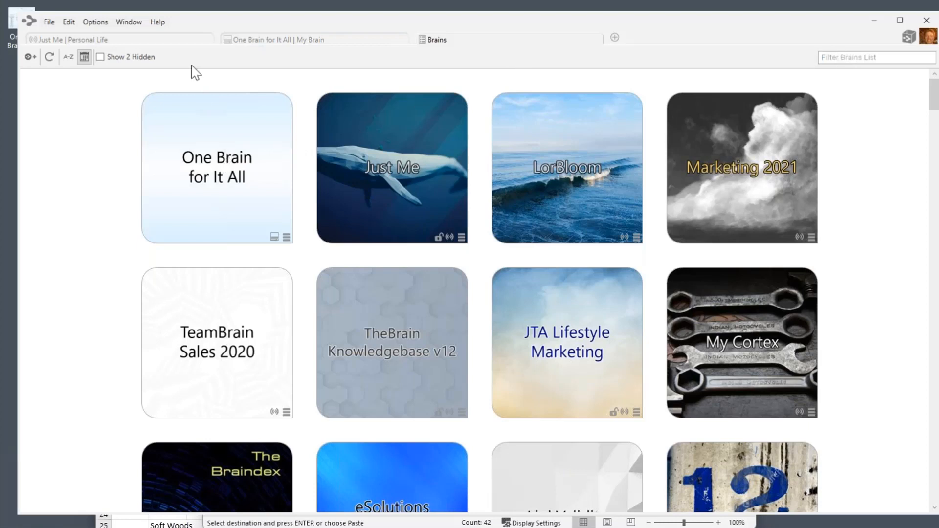
pyautogui.click(299, 42)
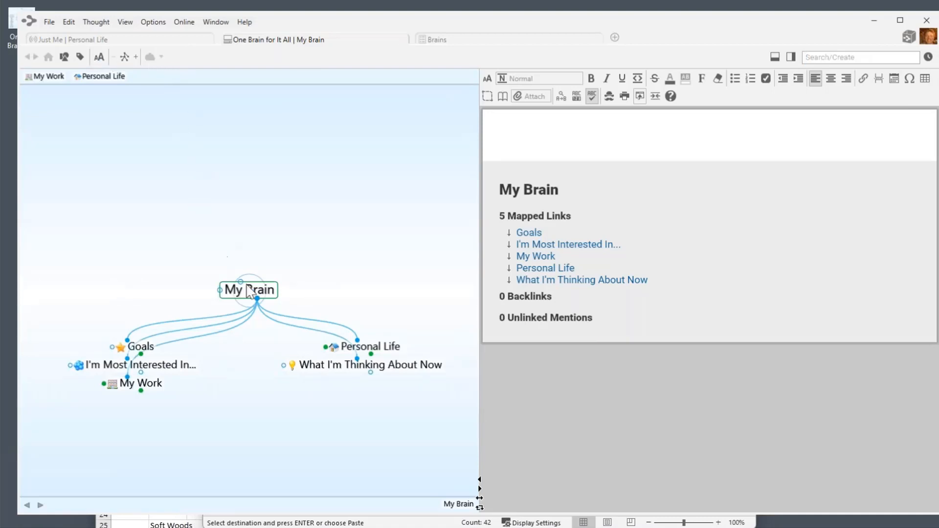
# Centre the Goals thought and upload this local brain to the cloud.
pyautogui.click(147, 347)
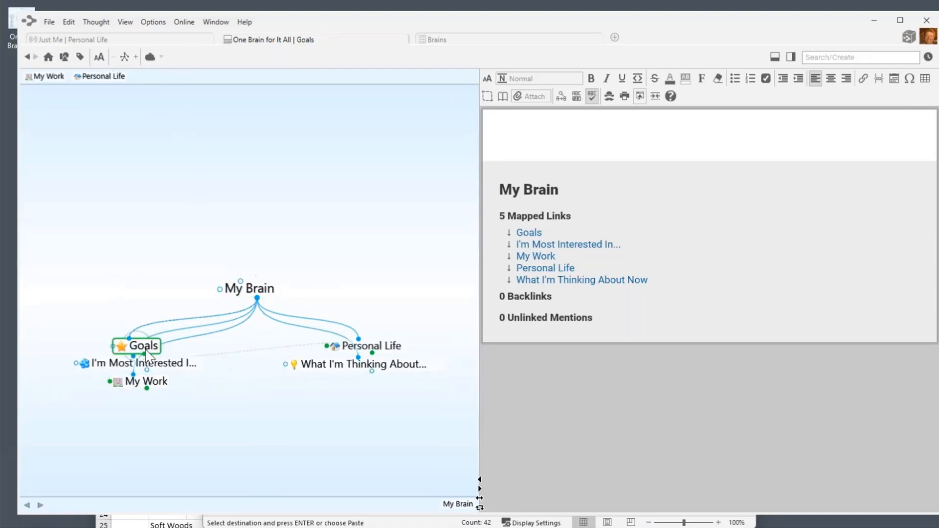
pyautogui.click(150, 57)
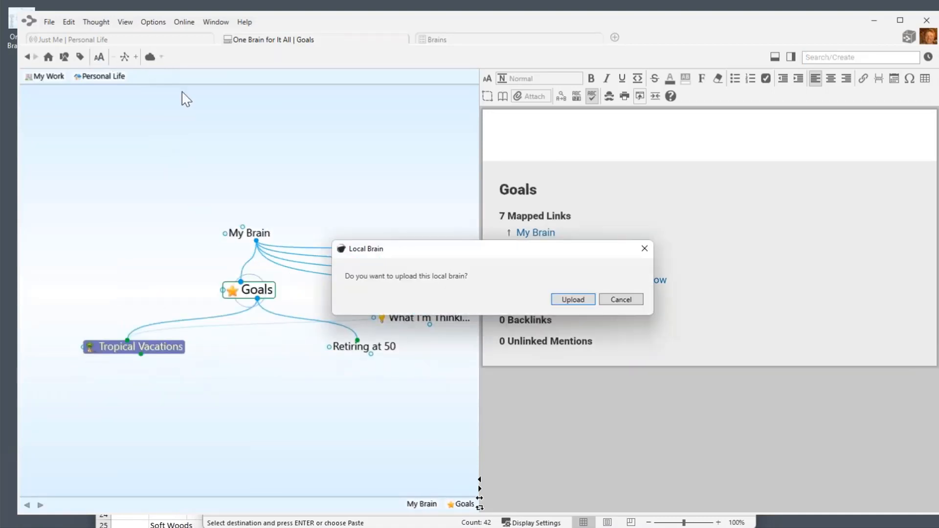
pyautogui.click(591, 300)
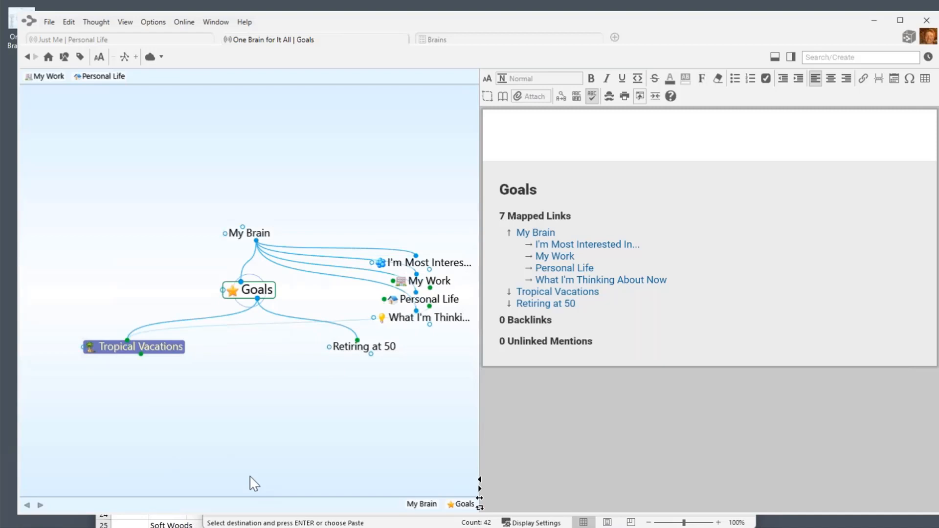
# Navigate through Tropical Vacations, Travel and Antarctica to centre on Personal Life.
pyautogui.click(183, 351)
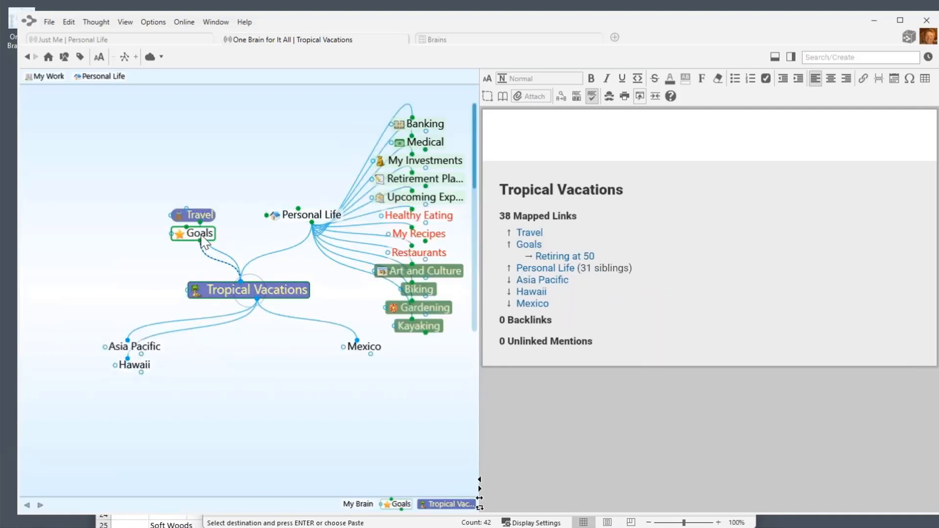
pyautogui.click(201, 213)
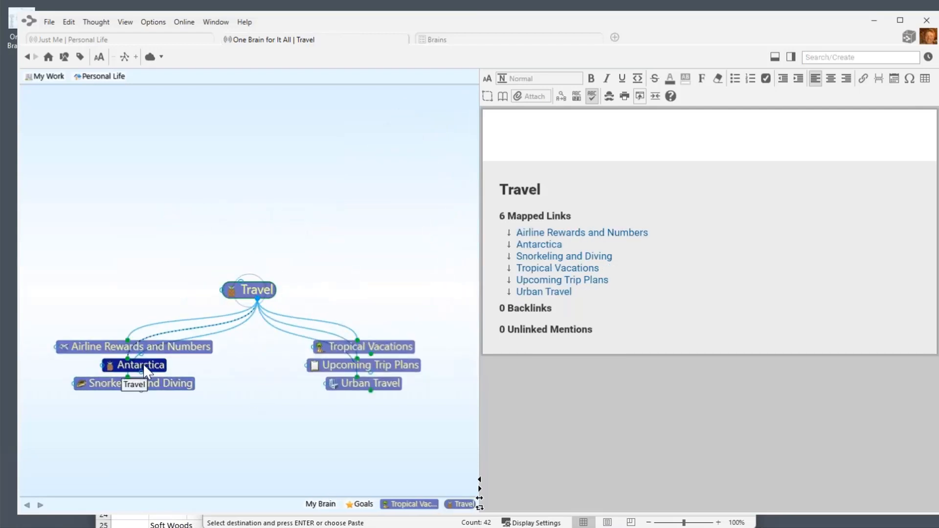
pyautogui.click(143, 364)
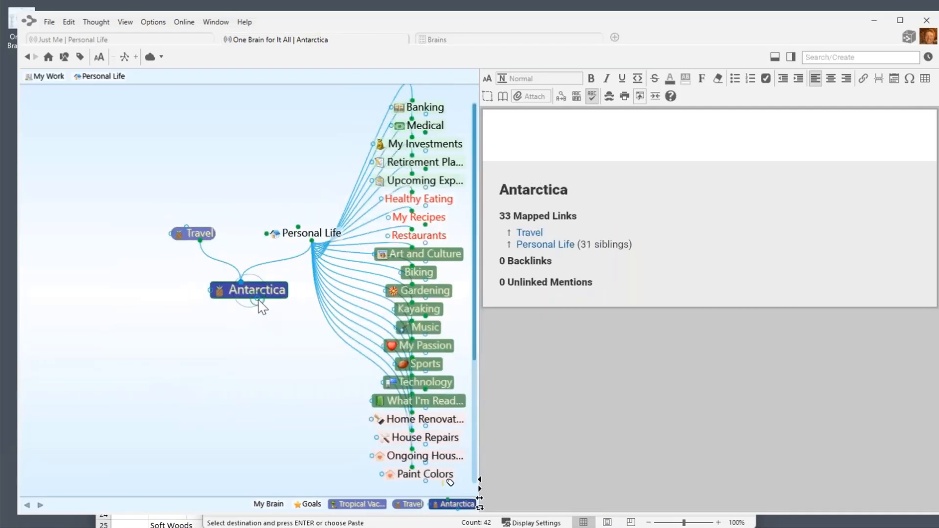
pyautogui.click(313, 235)
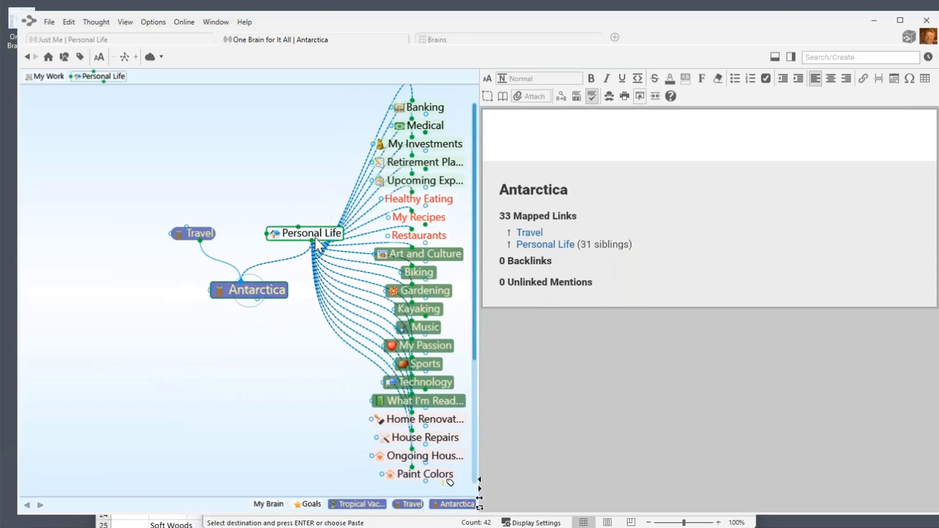
pyautogui.click(312, 233)
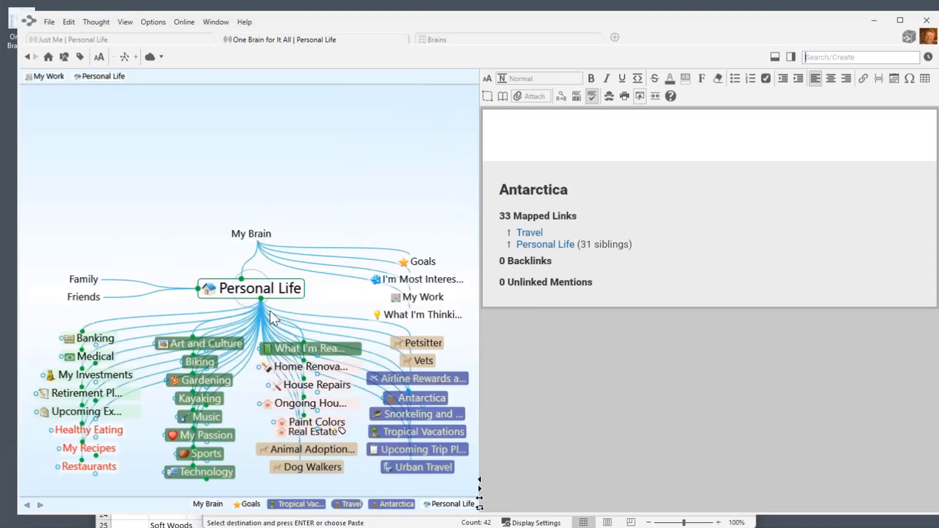
# Create a Summer Vacations child under Personal Life and give it the Travel type.
pyautogui.moveTo(257, 297); pyautogui.dragTo(242, 489)
pyautogui.write('Summe')
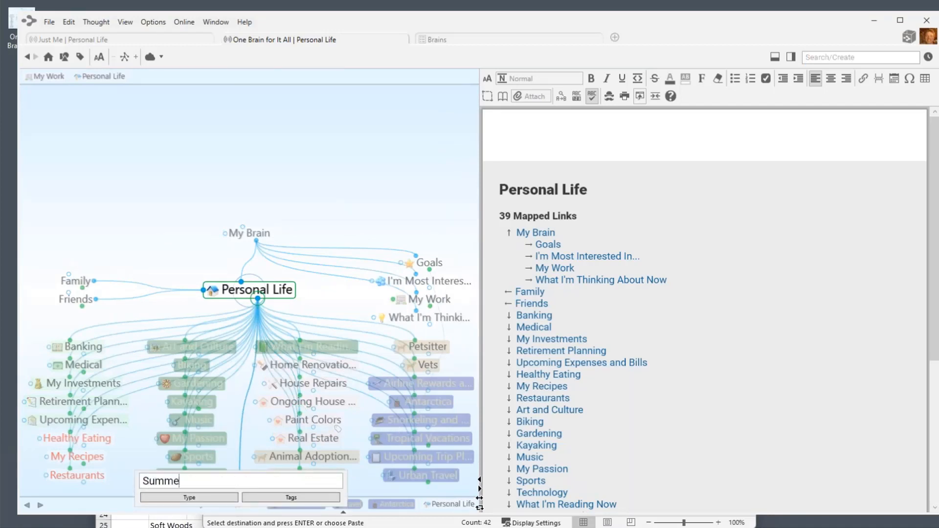
pyautogui.write('r Vacation')
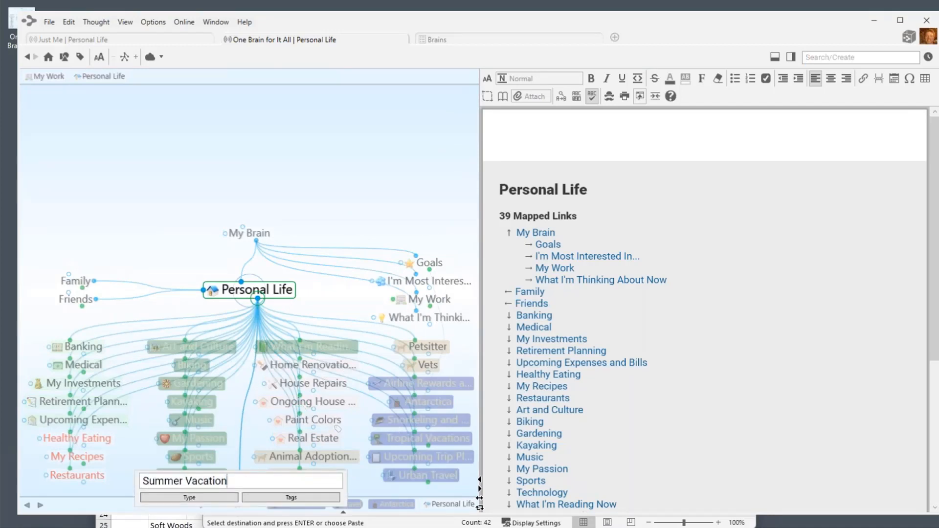
pyautogui.press('Return')
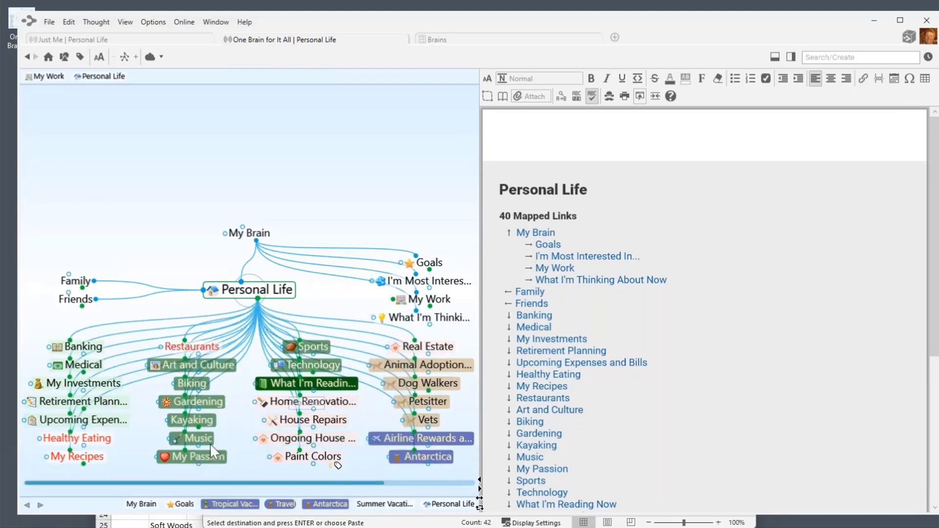
pyautogui.moveTo(230, 482); pyautogui.dragTo(393, 486)
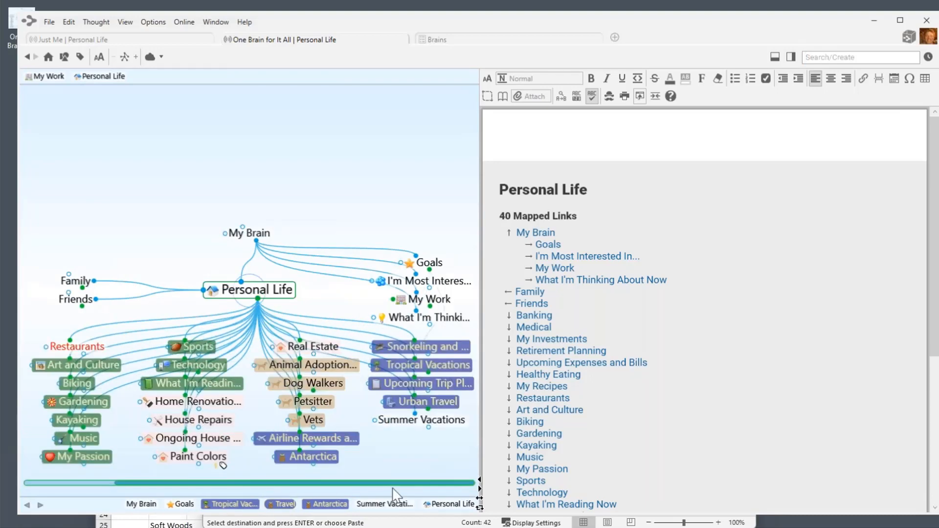
pyautogui.click(411, 420)
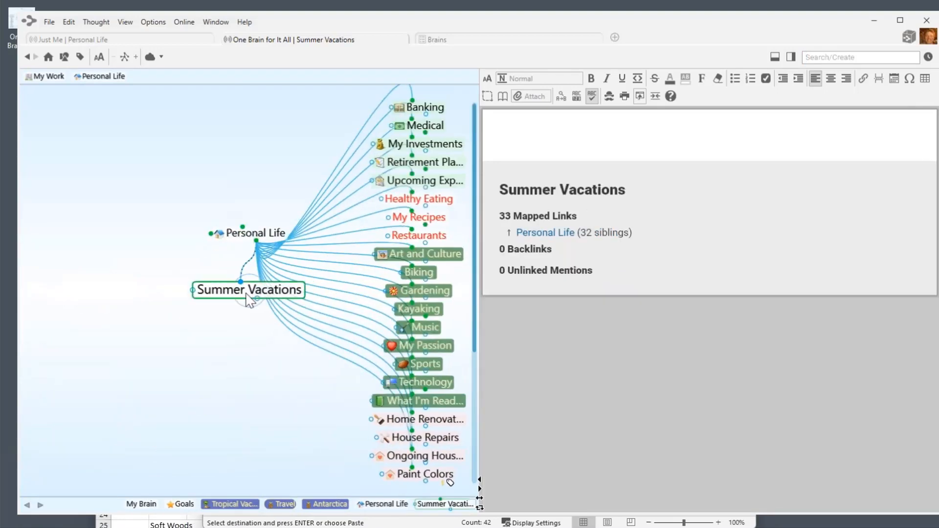
pyautogui.click(248, 294)
pyautogui.click(251, 333)
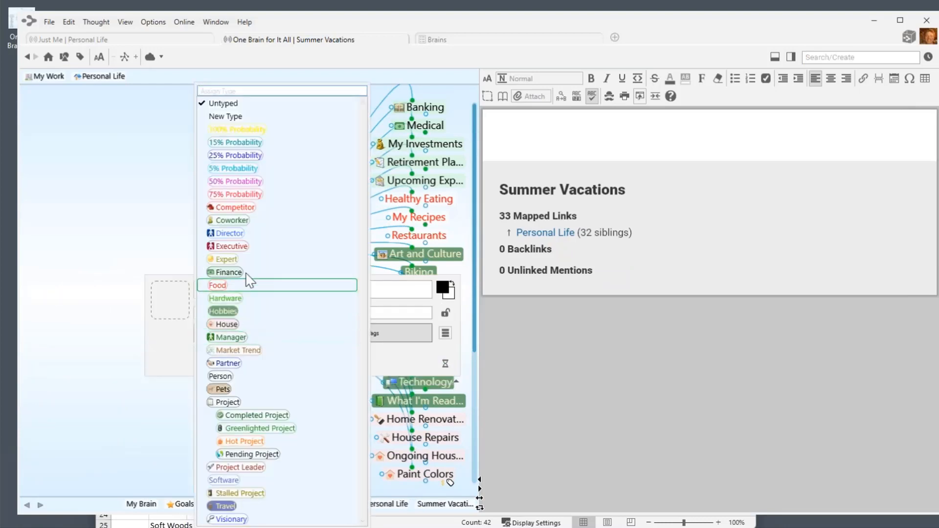
pyautogui.click(226, 507)
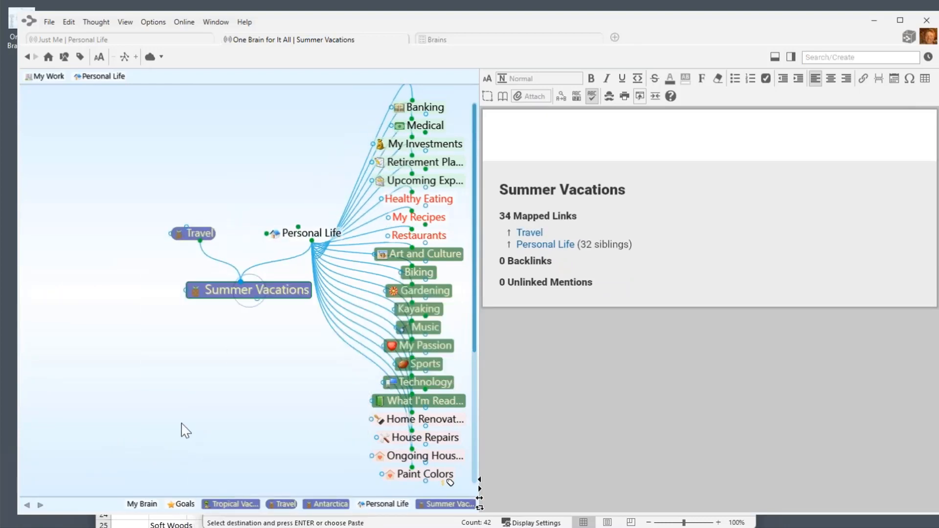
# Add a Zion child thought under Summer Vacations.
pyautogui.moveTo(257, 299); pyautogui.dragTo(242, 337)
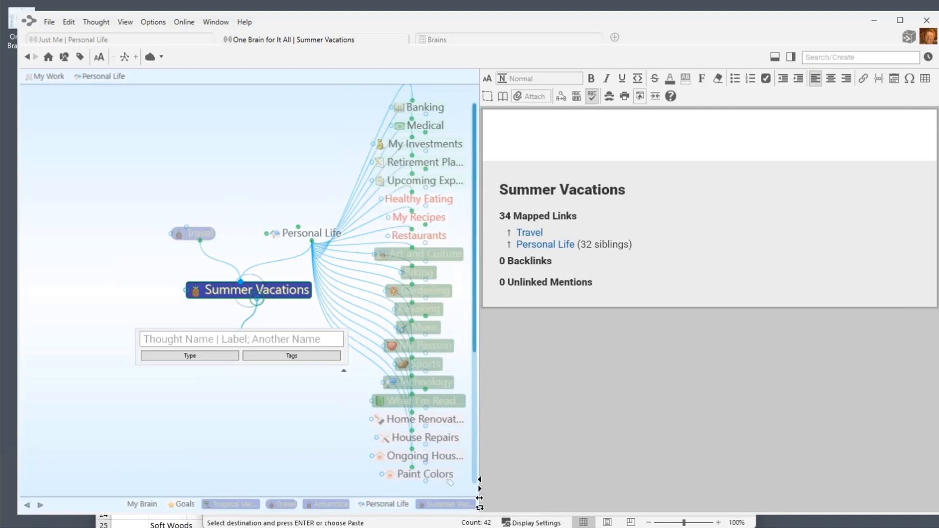
pyautogui.write('Z')
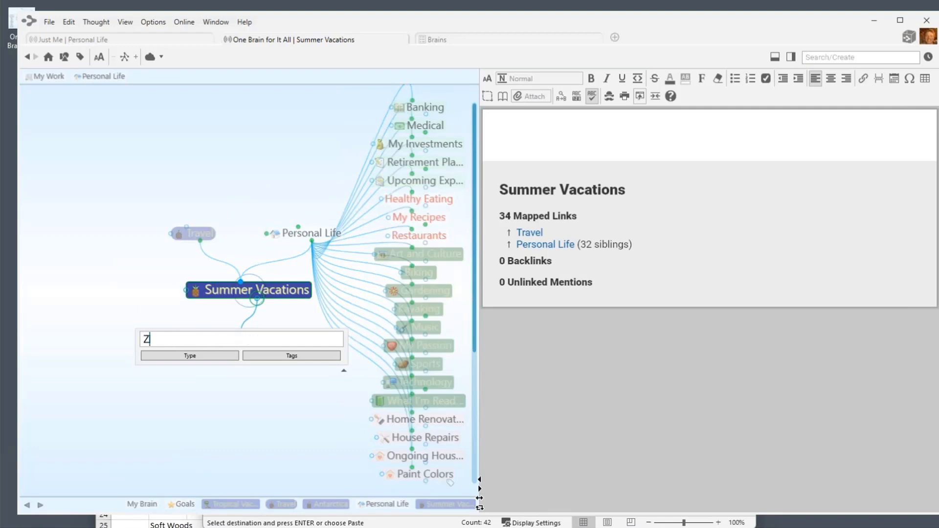
pyautogui.write('ion')
pyautogui.press('Return')
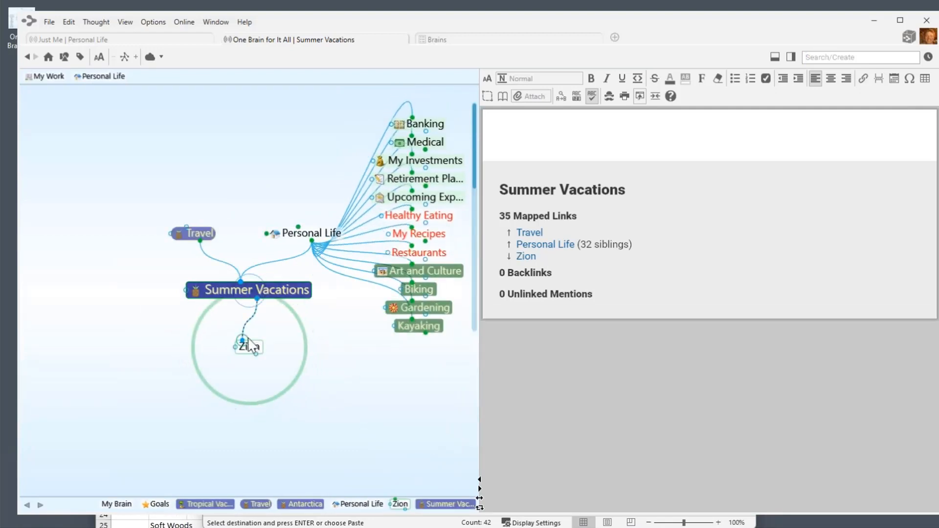
# Add the child 'Zion, 2010' under Zion, visit it, and return to Zion.
pyautogui.click(251, 347)
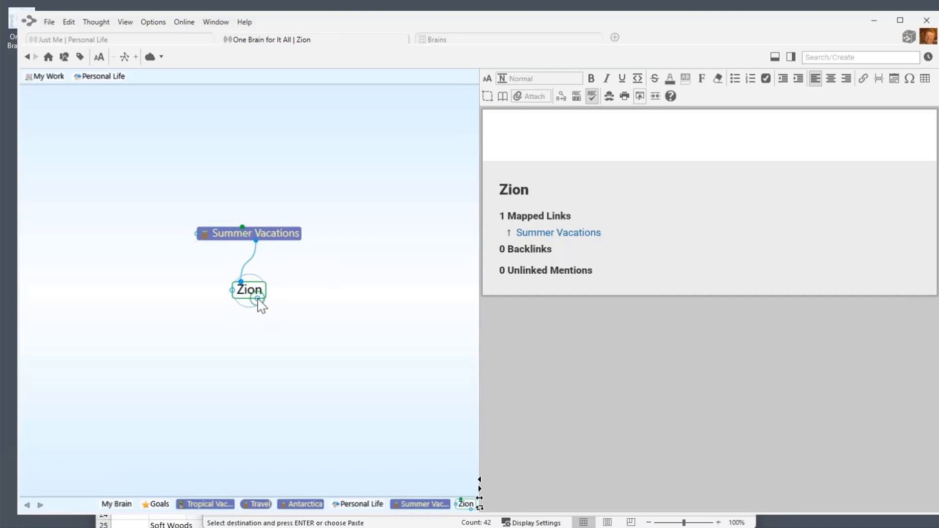
pyautogui.moveTo(258, 299); pyautogui.dragTo(195, 359)
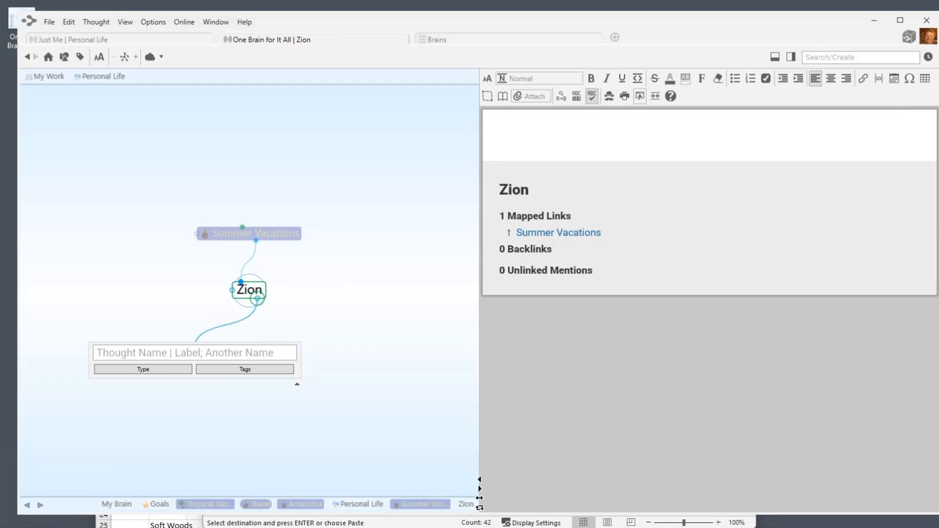
pyautogui.write(', 20')
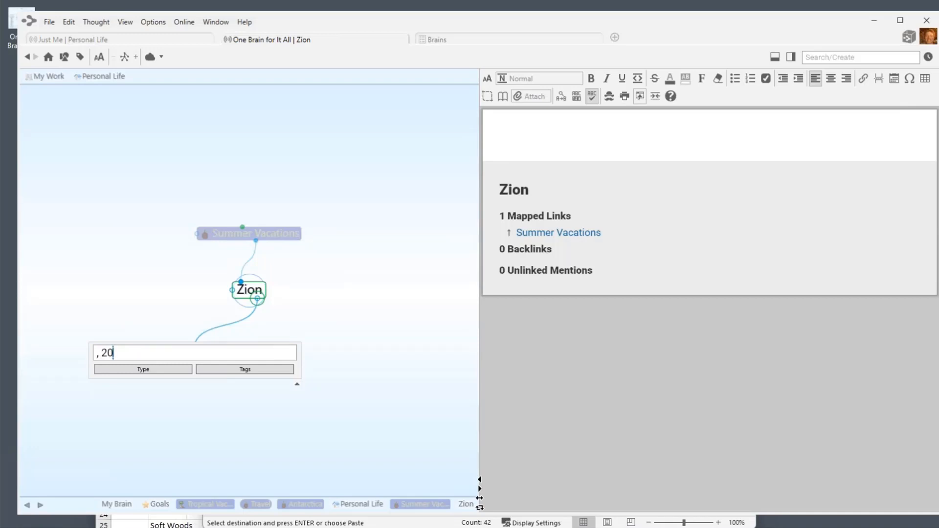
pyautogui.write('10')
pyautogui.press('Return')
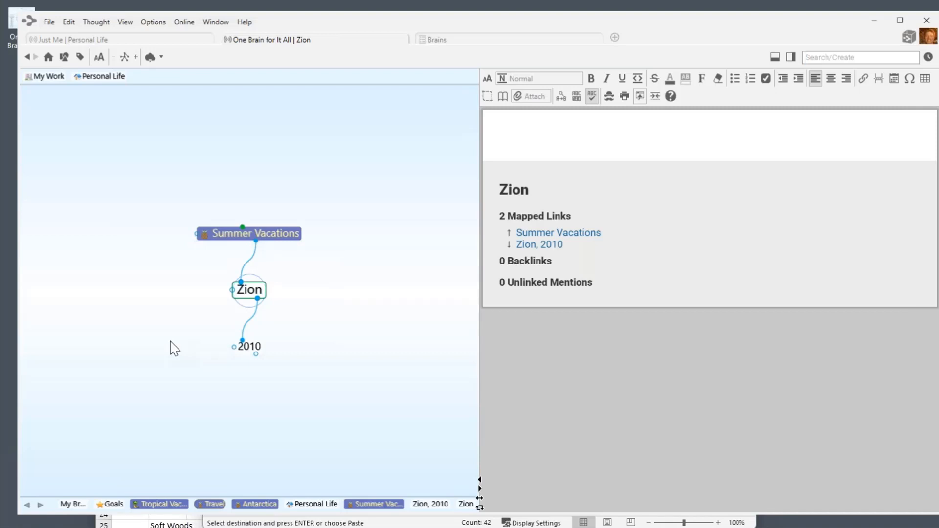
pyautogui.click(249, 349)
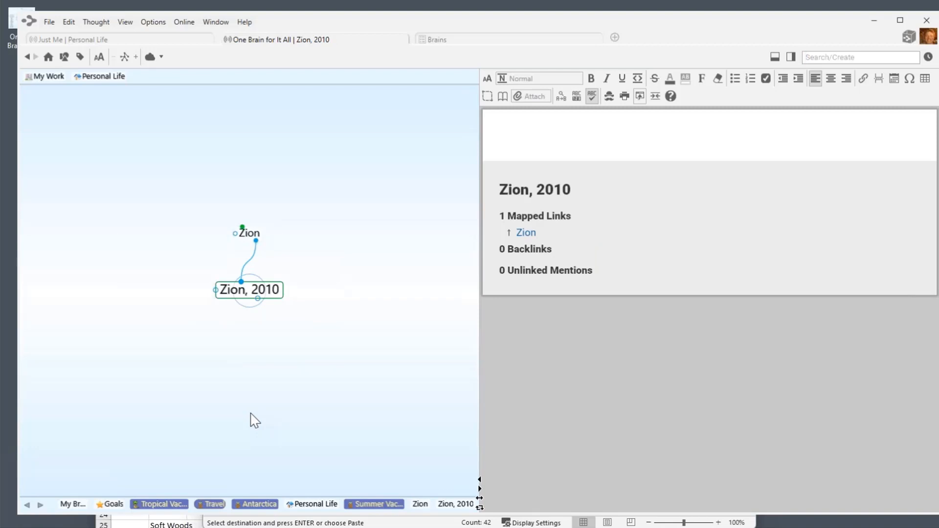
pyautogui.click(249, 232)
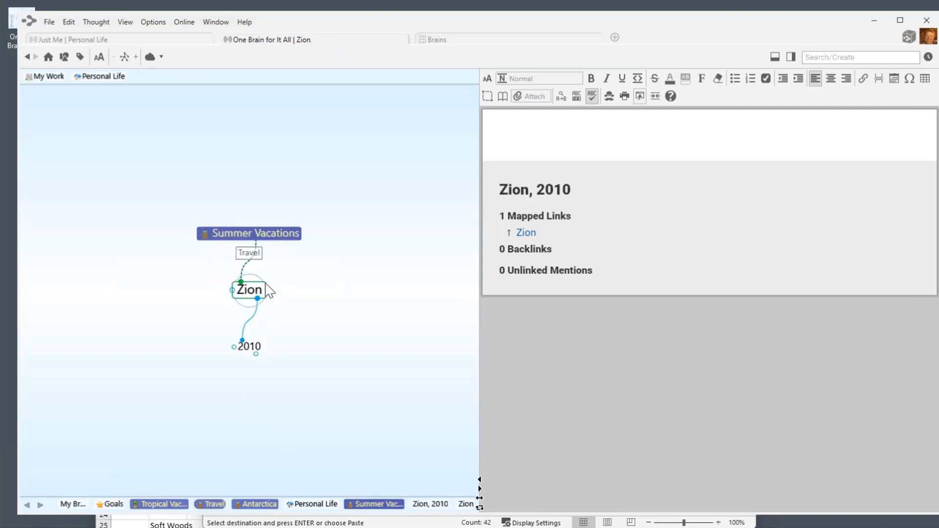
# Add children 'Zion, 2015' and 'Zion, 2020' under Zion, then centre Zion, 2020 for a new child.
pyautogui.moveTo(257, 299); pyautogui.dragTo(299, 324)
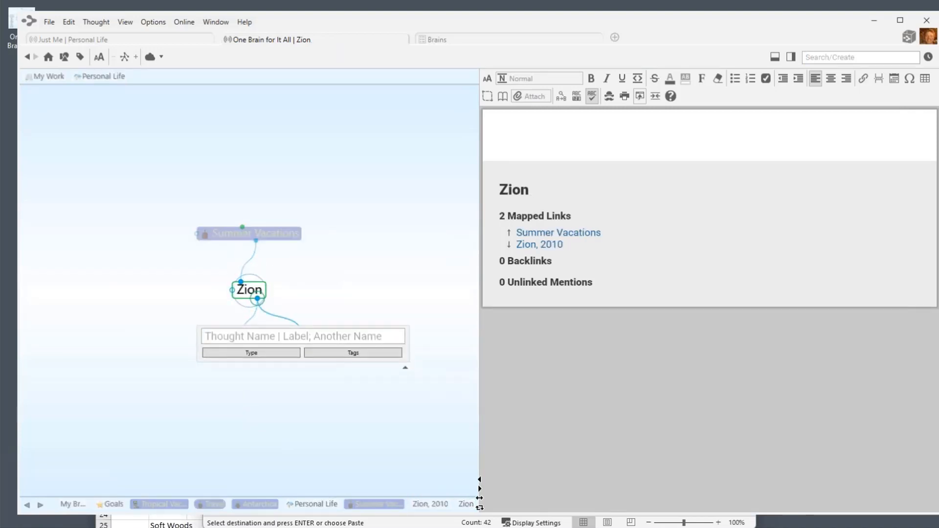
pyautogui.write(', 201')
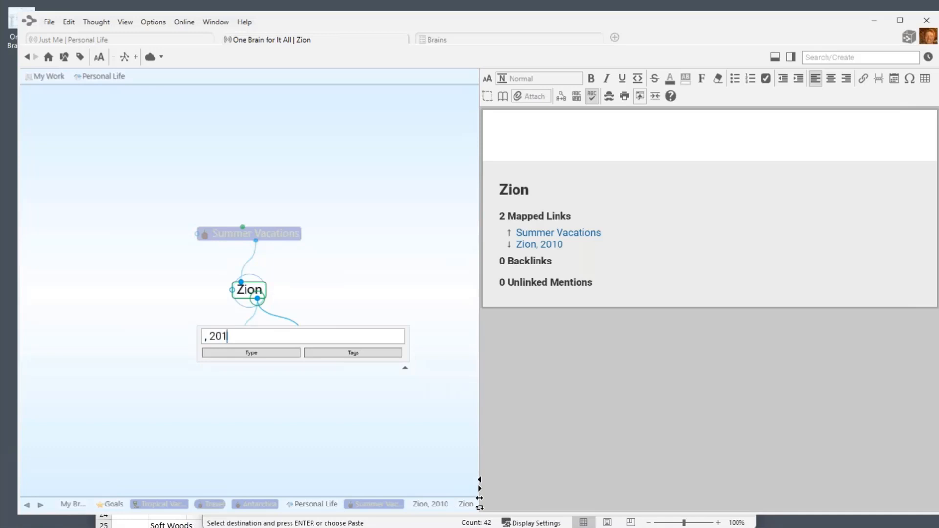
pyautogui.write('5;')
pyautogui.write(', 2020')
pyautogui.press('Return')
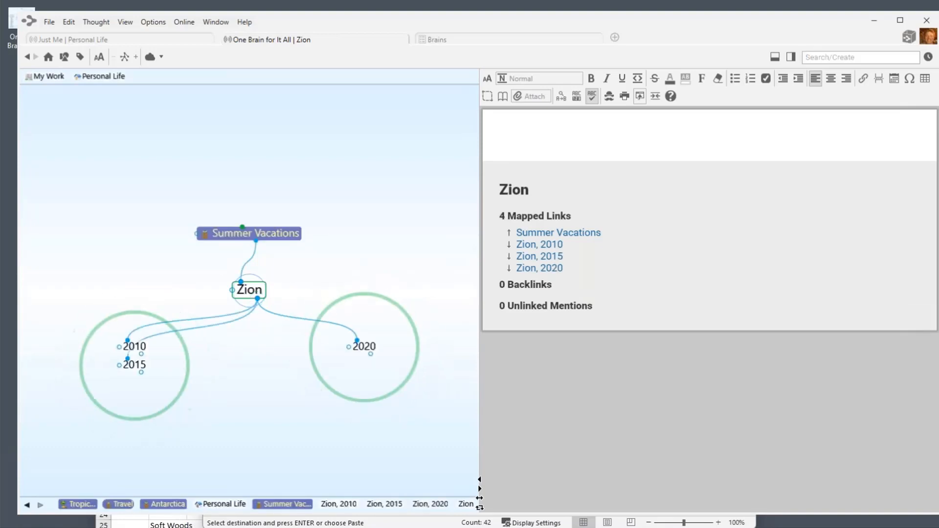
pyautogui.click(374, 348)
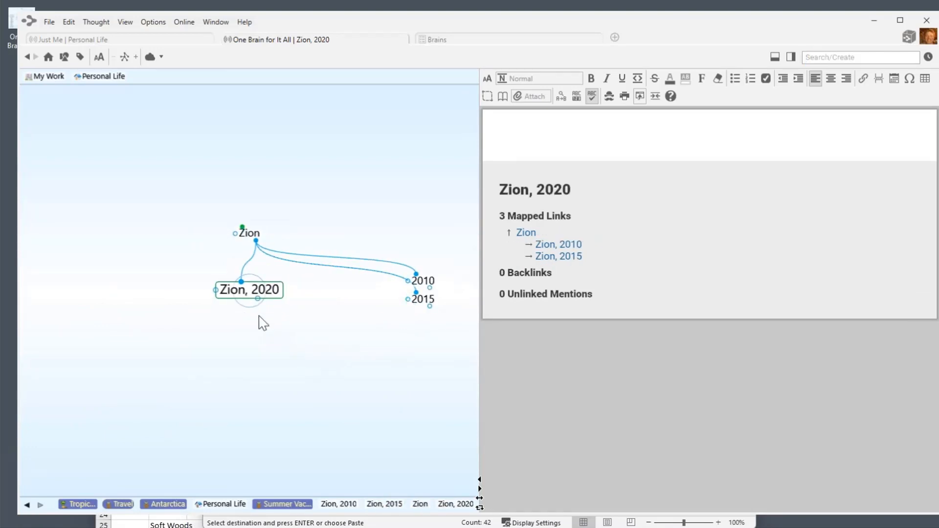
pyautogui.click(258, 299)
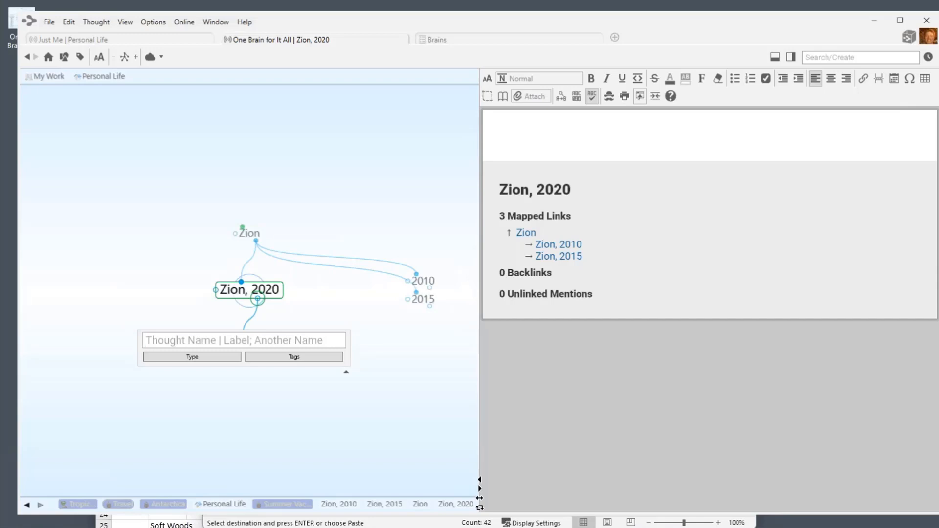
# Add a Hikes child under Zion, 2020, visit it, and return to Zion, 2020.
pyautogui.write(',')
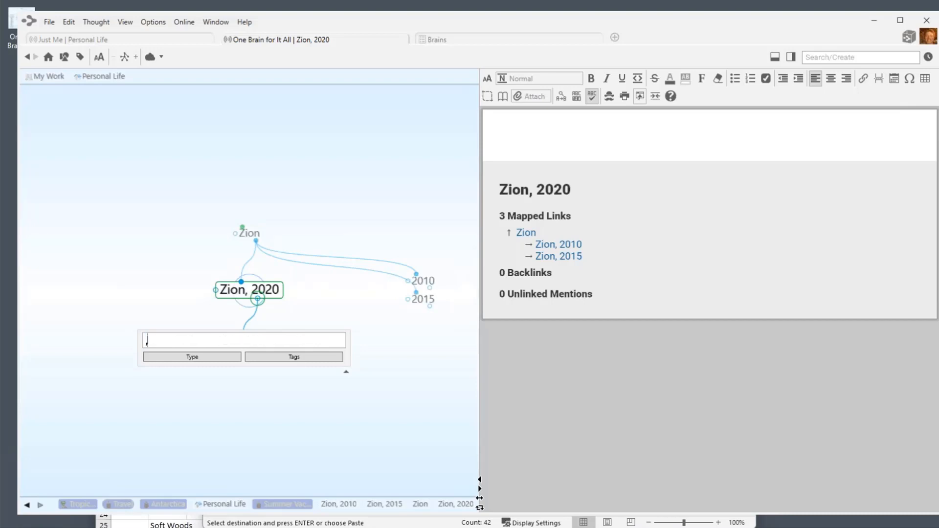
pyautogui.write(' Hikes')
pyautogui.press('Return')
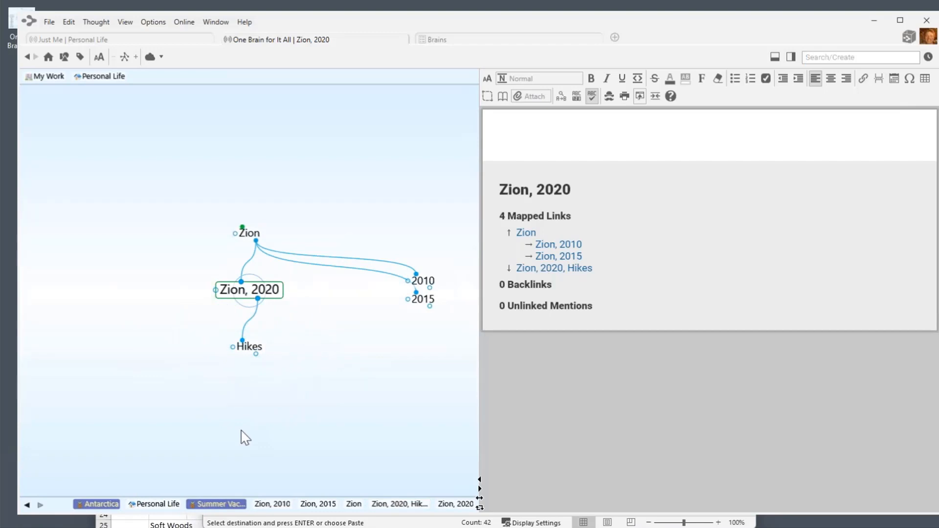
pyautogui.click(263, 349)
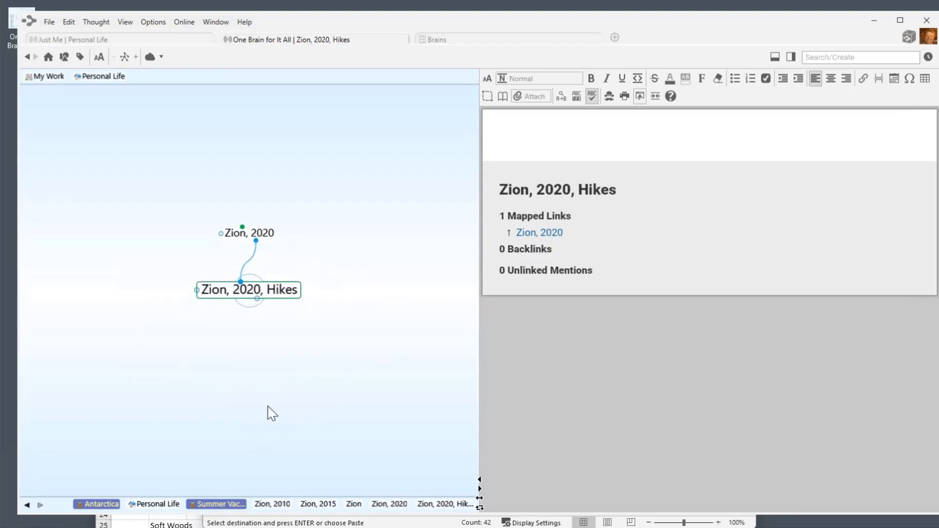
pyautogui.click(256, 234)
# Add a Hikes child under Zion, 2010, then search for 'hik'.
pyautogui.click(419, 282)
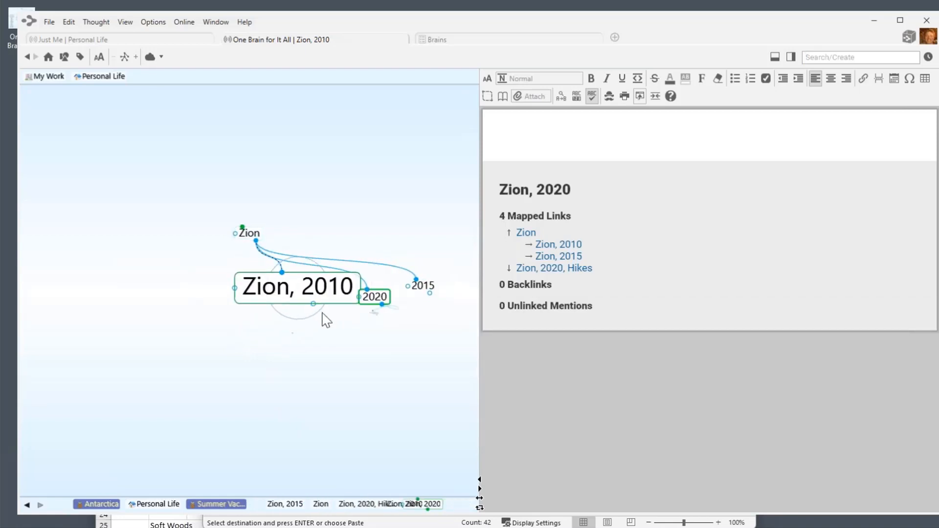
pyautogui.moveTo(258, 298); pyautogui.dragTo(258, 340)
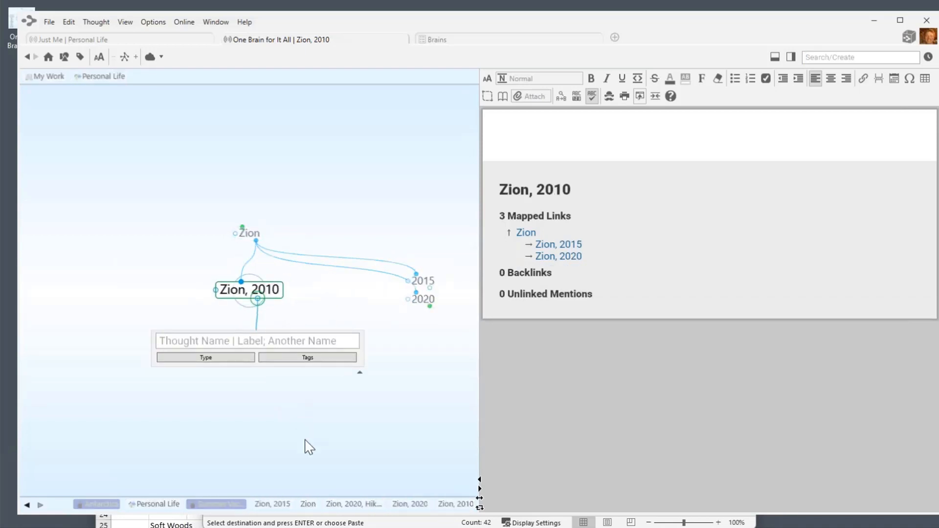
pyautogui.write(', Hike')
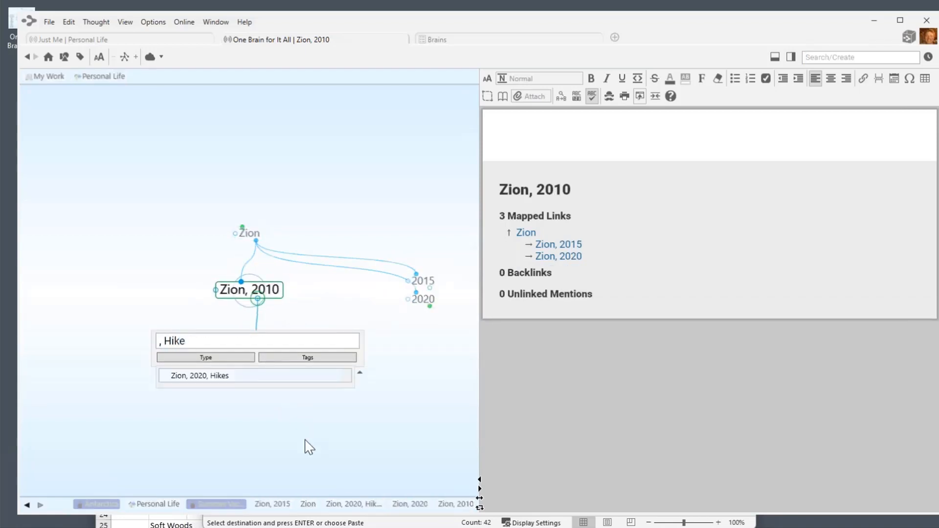
pyautogui.write('s')
pyautogui.press('Return')
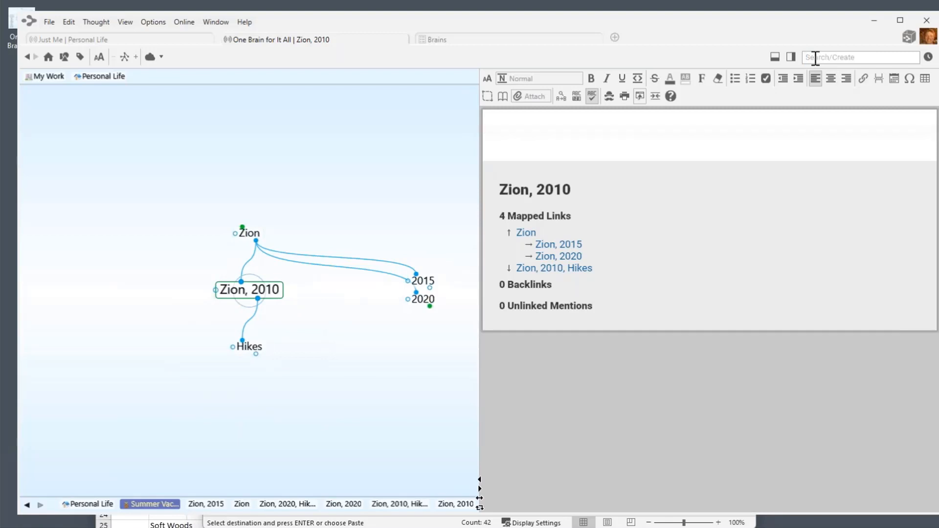
pyautogui.write('hik')
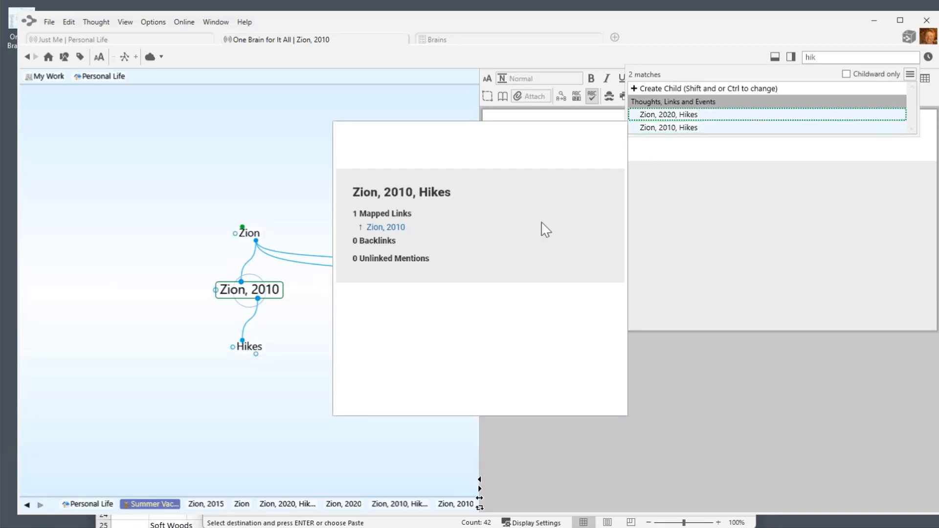
# Add Angel's Landing under Zion, 2010, Hikes, then navigate back up to Zion.
pyautogui.press('Escape')
pyautogui.click(251, 347)
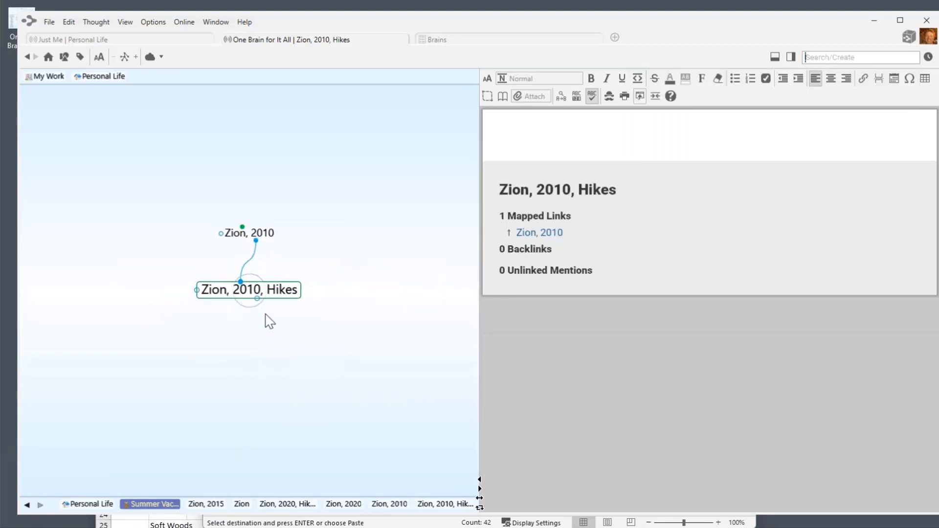
pyautogui.moveTo(257, 299); pyautogui.dragTo(271, 359)
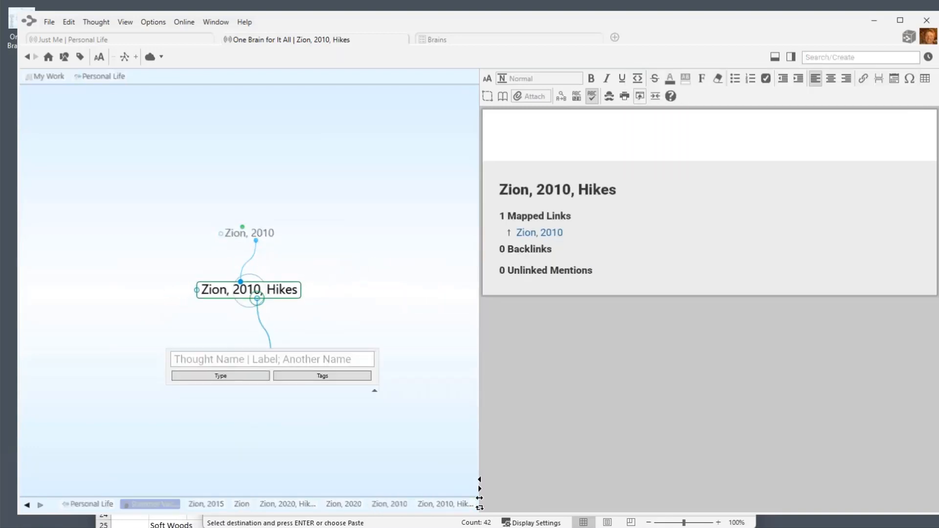
pyautogui.write('An')
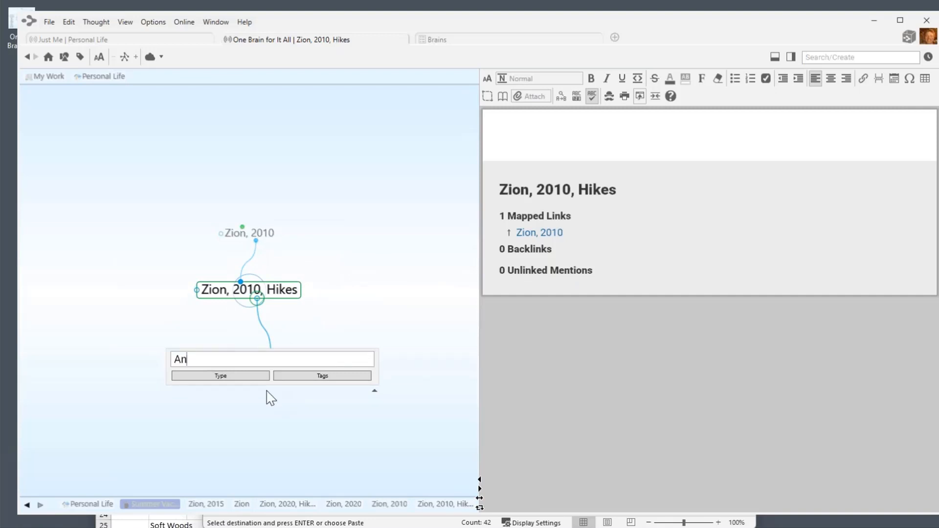
pyautogui.write("gel's Landi")
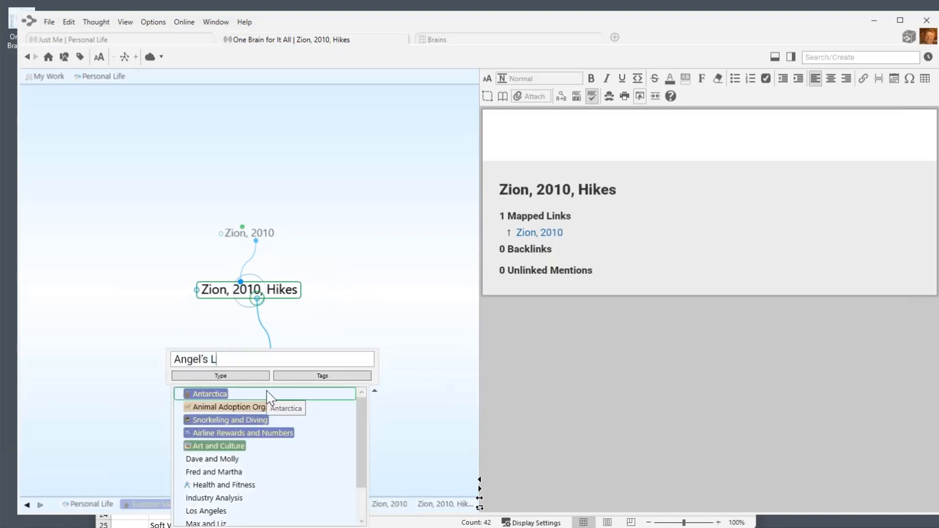
pyautogui.write('ng')
pyautogui.press('Return')
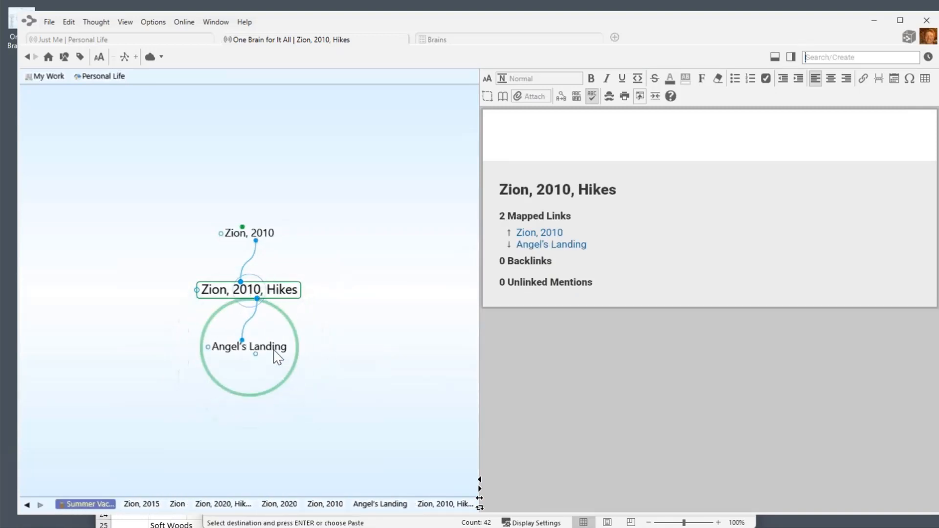
pyautogui.click(278, 358)
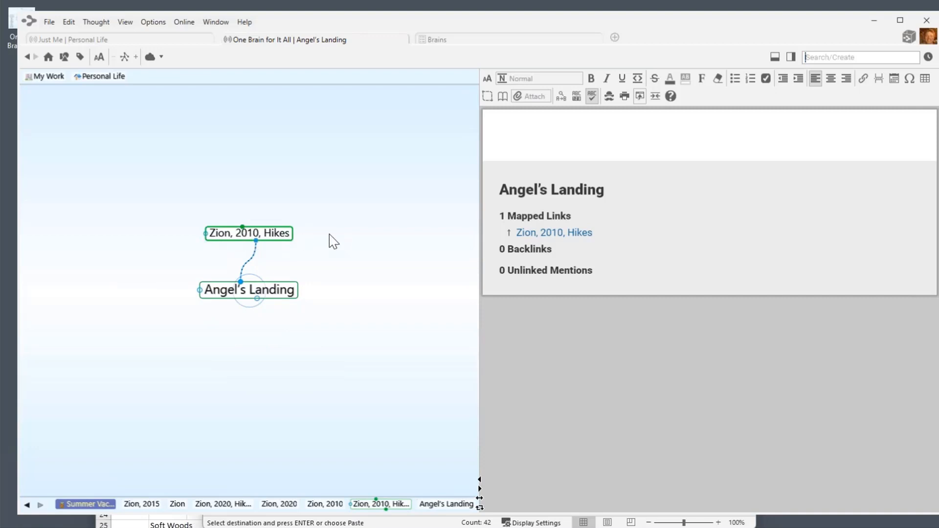
pyautogui.click(250, 234)
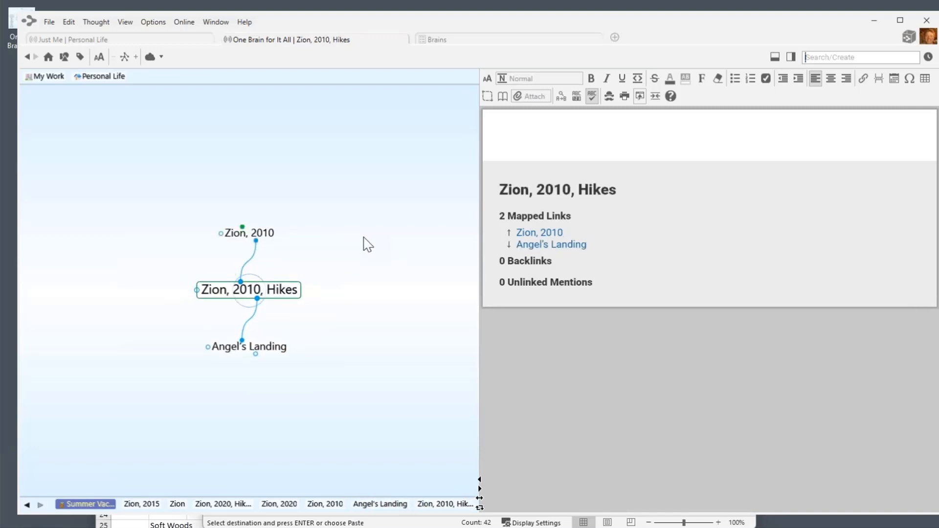
pyautogui.click(250, 234)
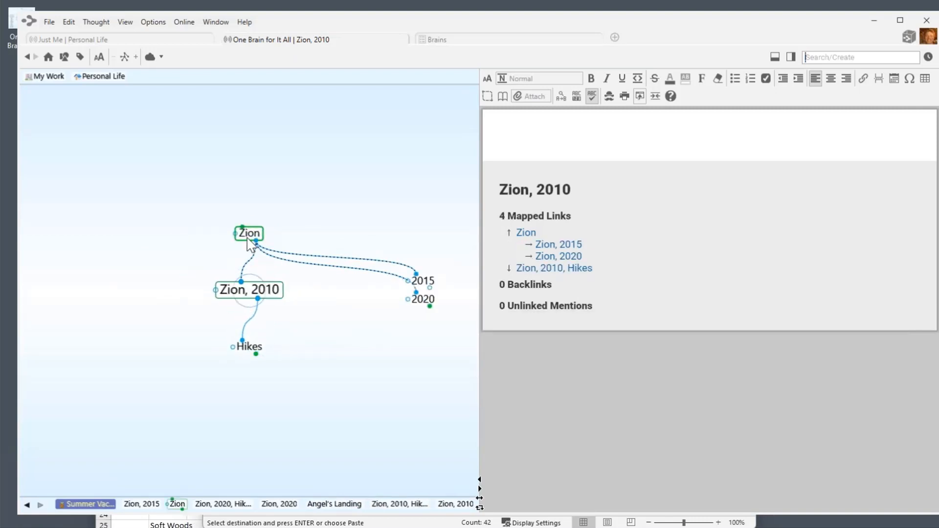
pyautogui.click(248, 238)
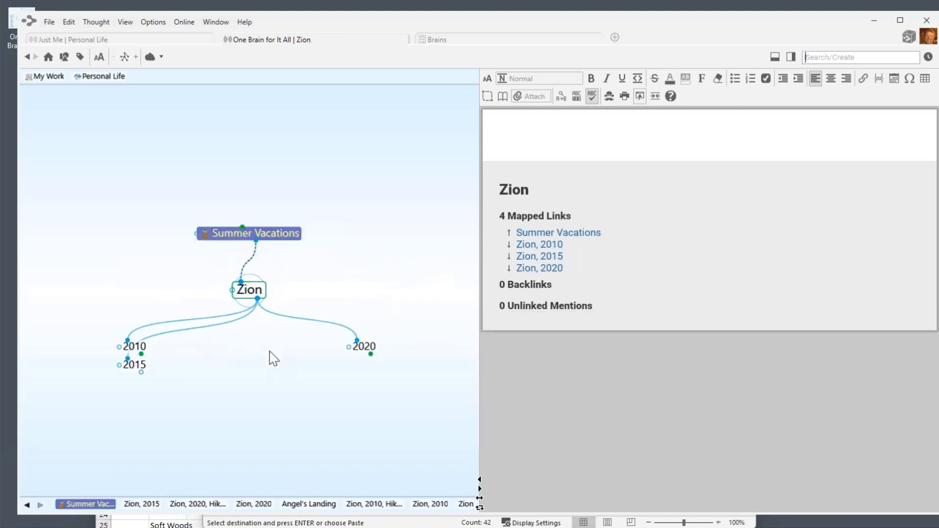
# Create a child thought named 2025 under Zion.
pyautogui.moveTo(260, 300); pyautogui.dragTo(267, 377)
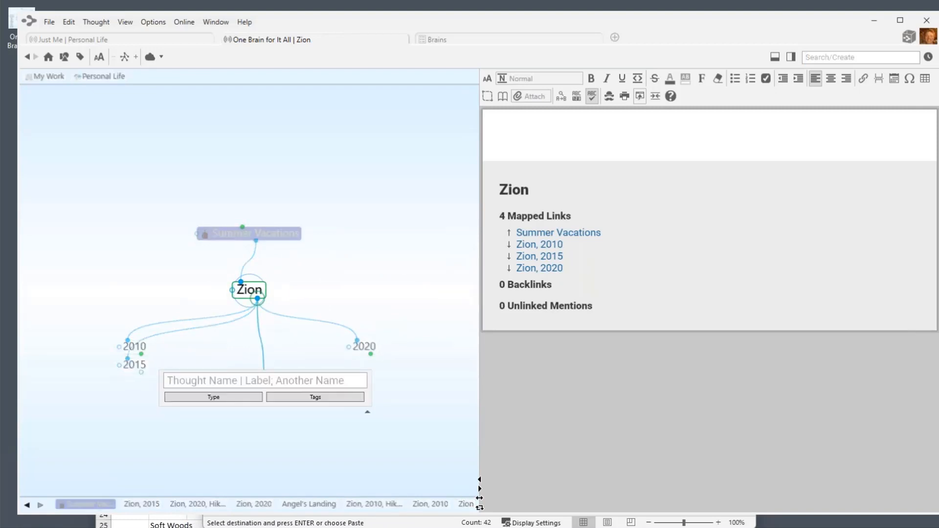
pyautogui.write('2')
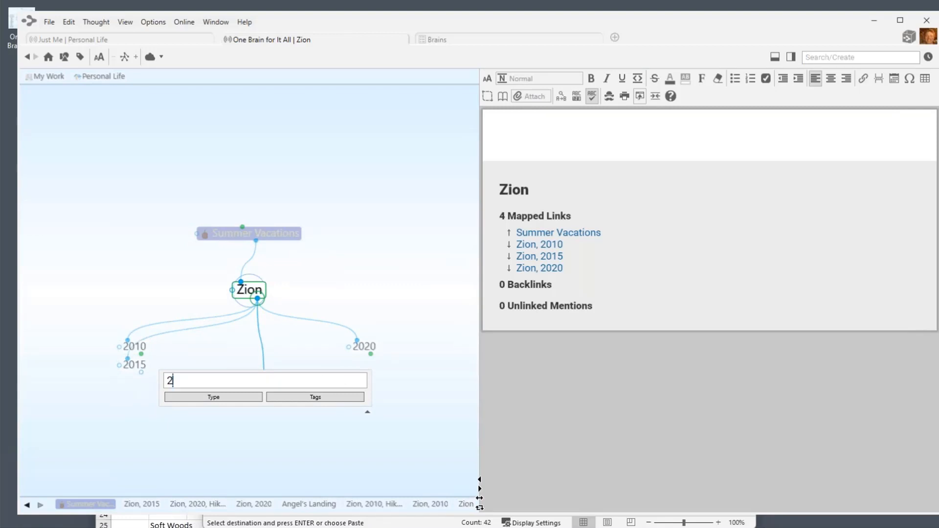
pyautogui.write('025')
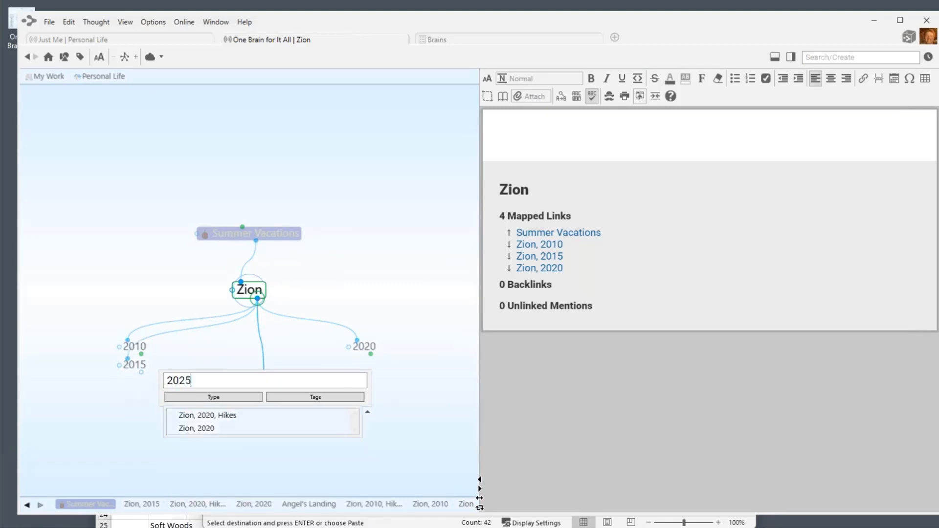
pyautogui.press('Return')
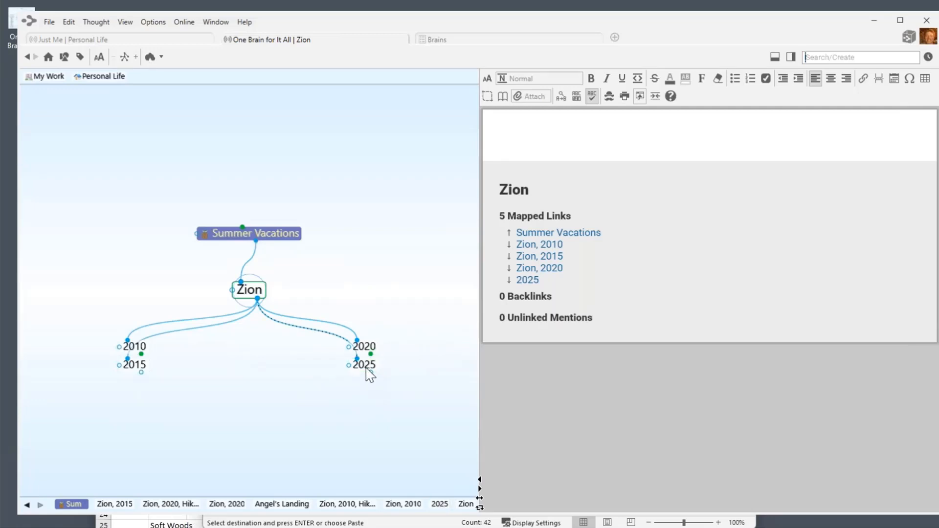
# Focus on 2025, briefly search for 'hik' and '20', then open 2025's name for editing.
pyautogui.click(366, 367)
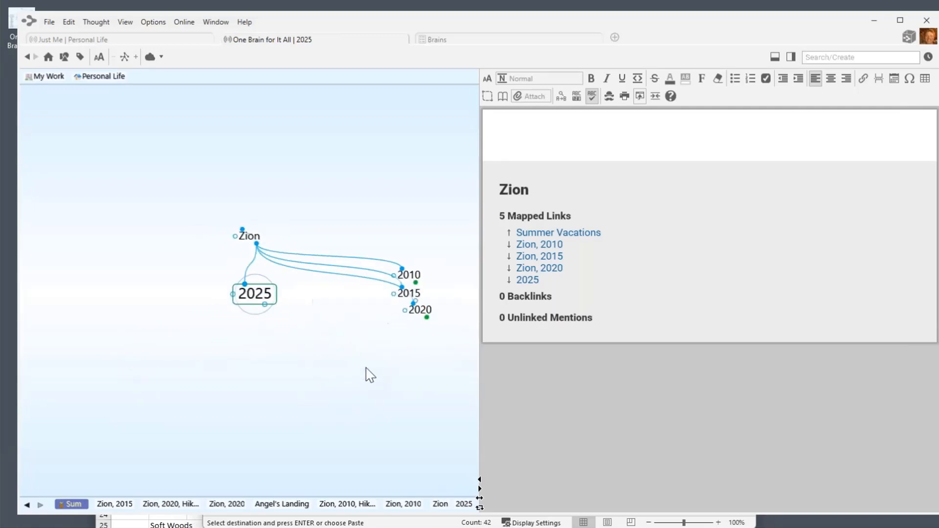
pyautogui.click(832, 56)
pyautogui.write('hik')
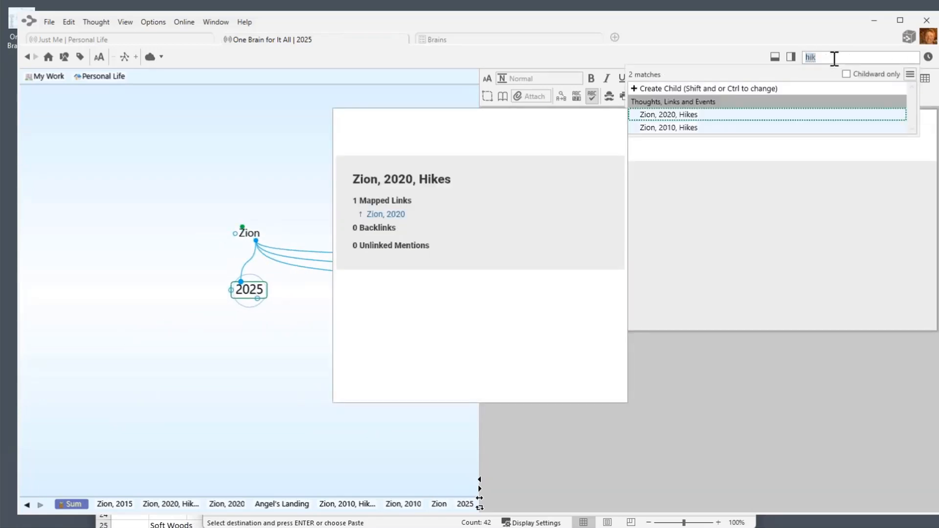
pyautogui.press('BackSpace')
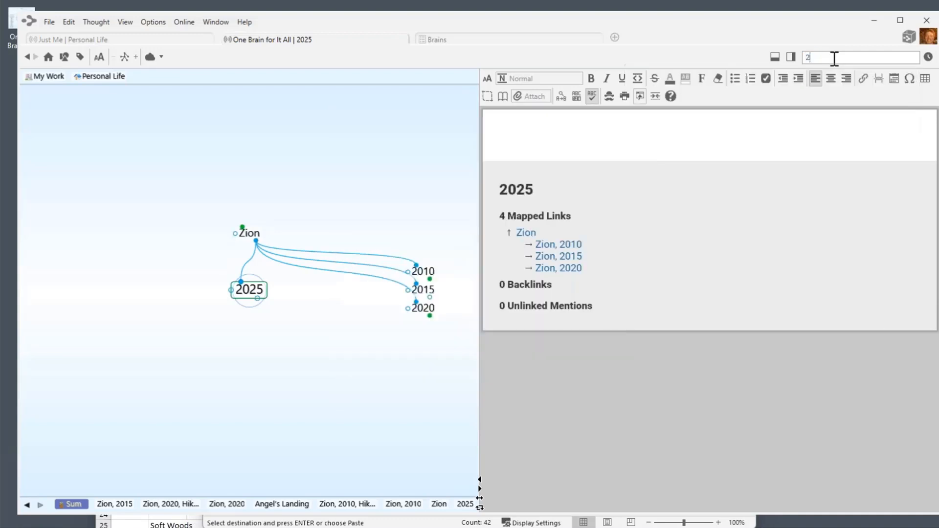
pyautogui.write('20')
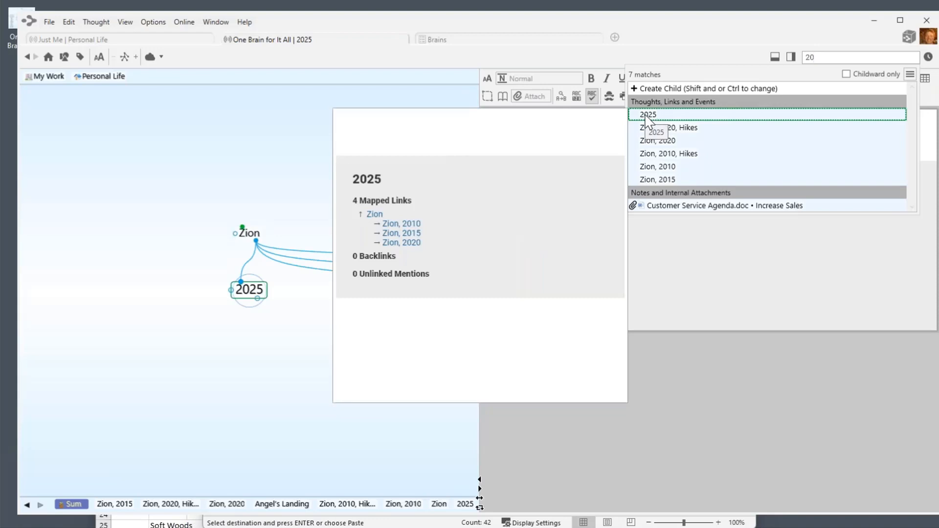
pyautogui.press('Escape')
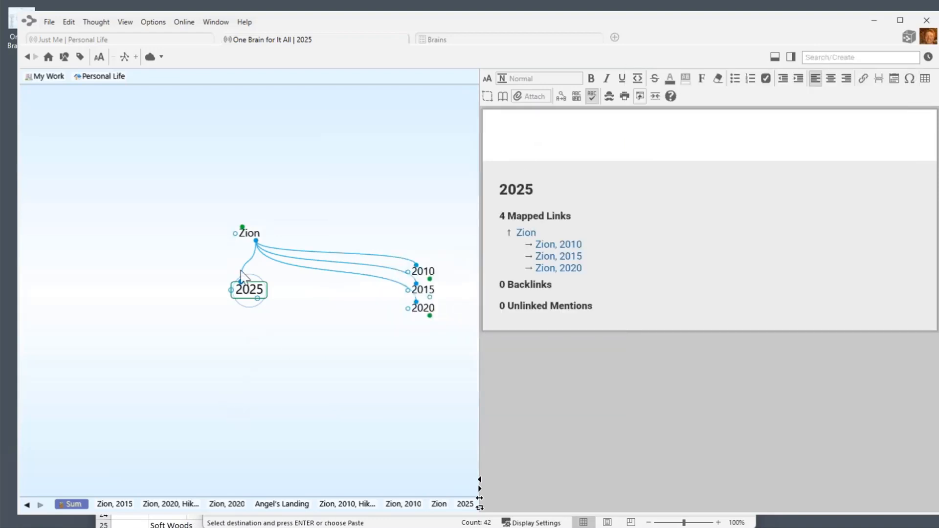
pyautogui.click(248, 295)
pyautogui.click(240, 292)
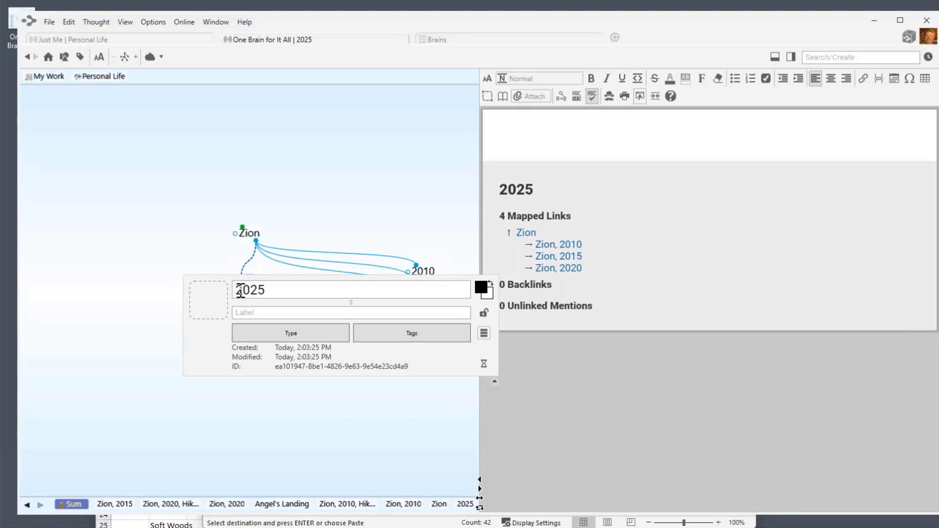
# Rename the 2025 thought to 'Zion, 2025' and return to the Zion thought.
pyautogui.write('i')
pyautogui.press('BackSpace')
pyautogui.write('Zion,')
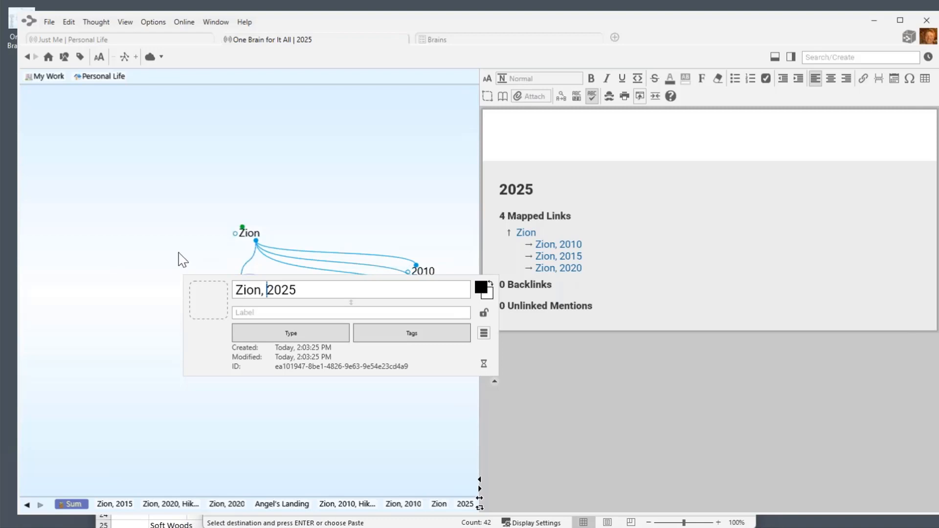
pyautogui.press('Return')
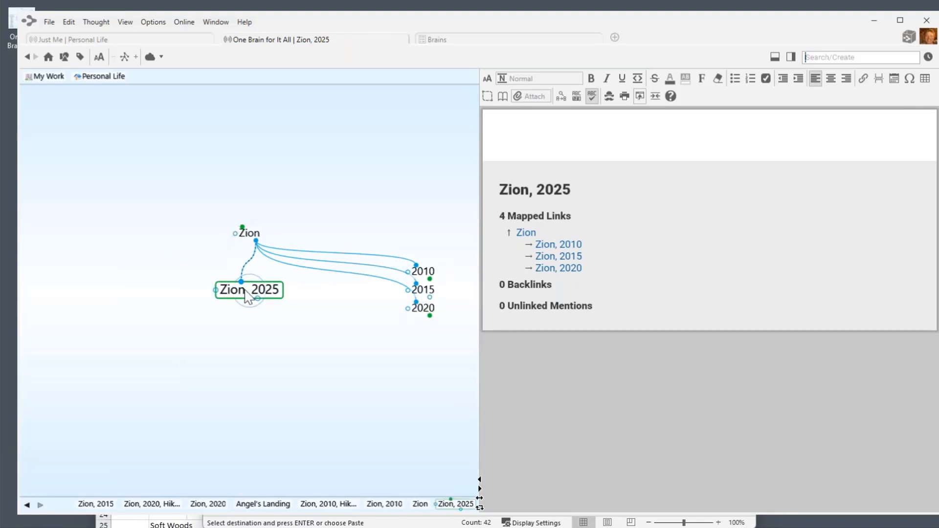
pyautogui.click(254, 235)
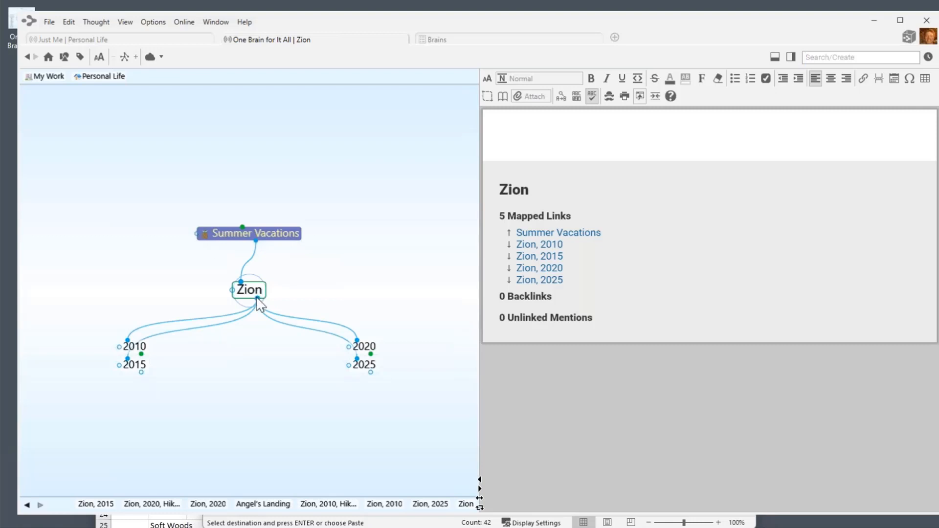
# Rename the central Zion thought to 'Utah NP'.
pyautogui.click(252, 294)
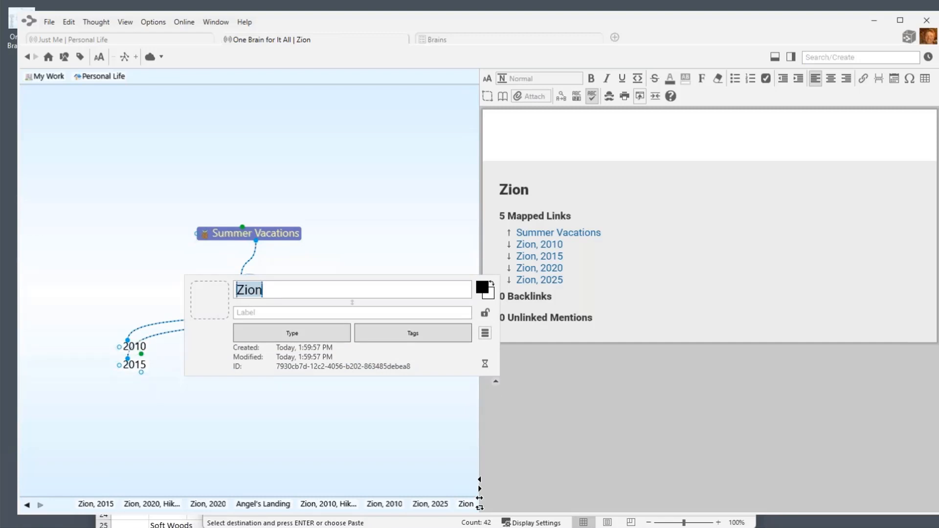
pyautogui.write('Utah NP')
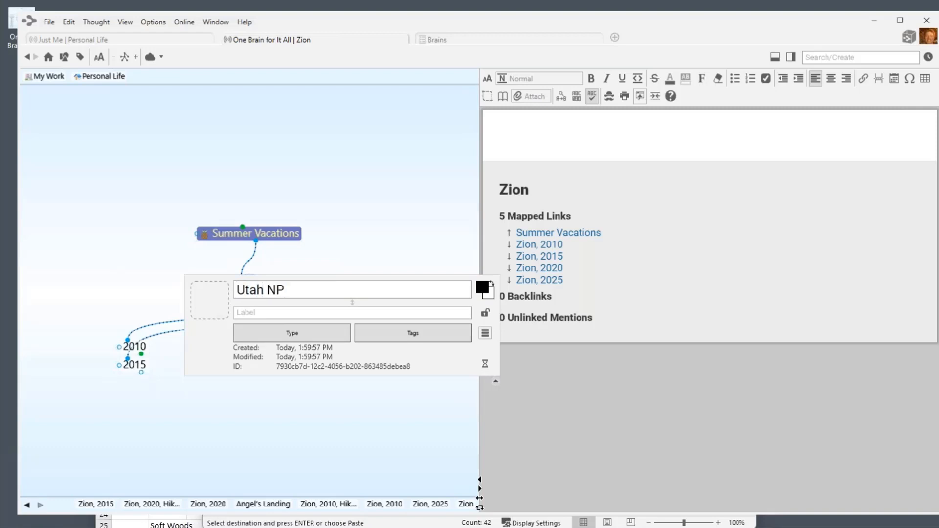
pyautogui.press('Return')
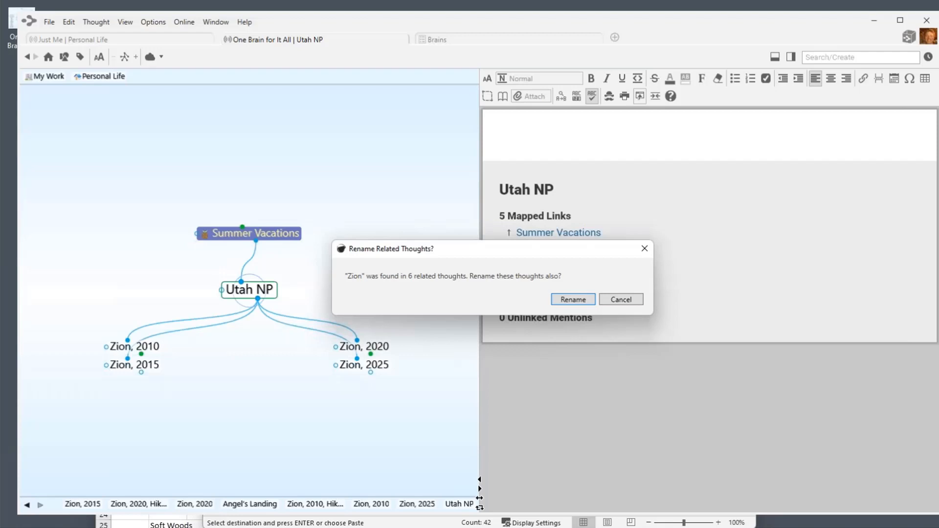
# Rename the related Zion year thoughts too, then navigate via Utah NP, 2025 and 2015 back to Summer Vacations.
pyautogui.click(575, 300)
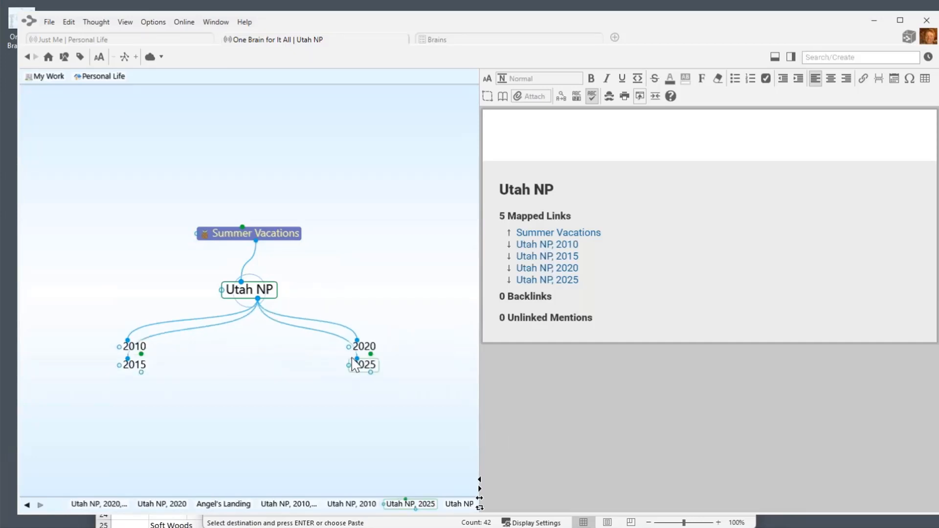
pyautogui.click(363, 348)
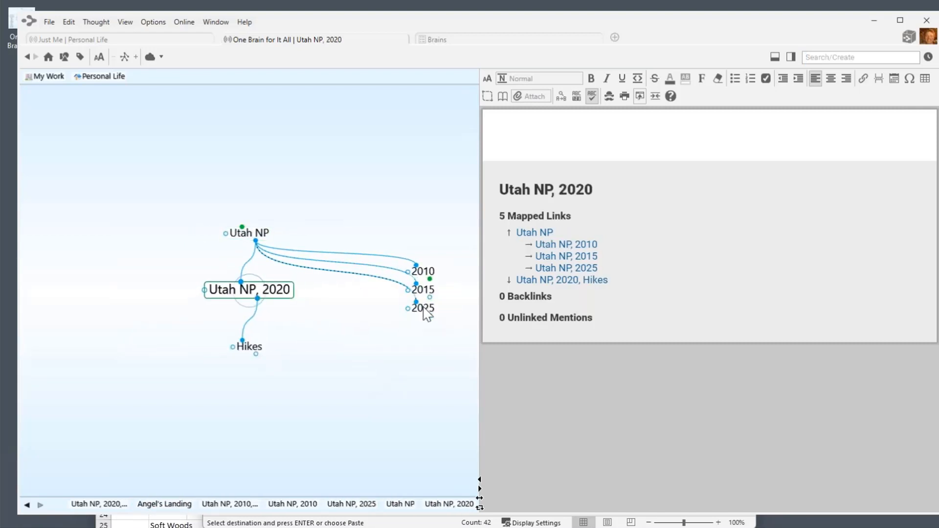
pyautogui.click(423, 309)
pyautogui.click(423, 289)
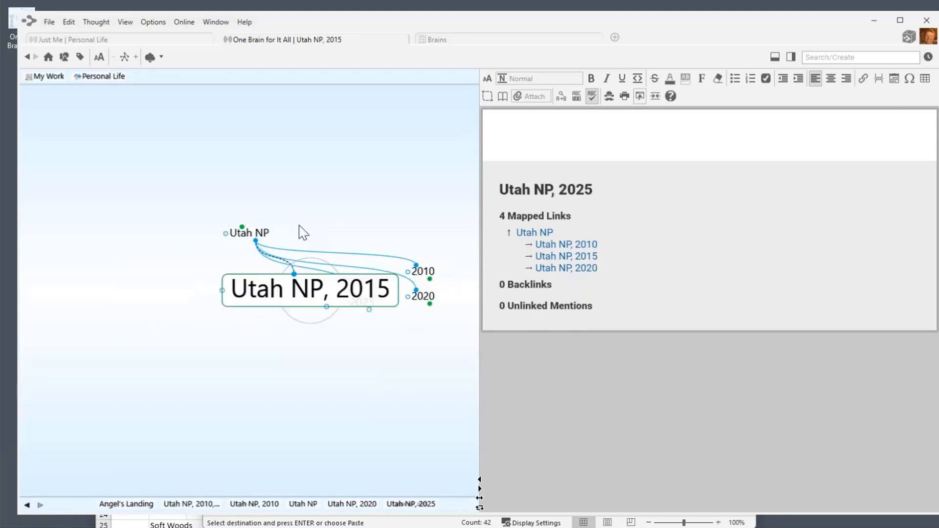
pyautogui.click(261, 237)
pyautogui.click(250, 233)
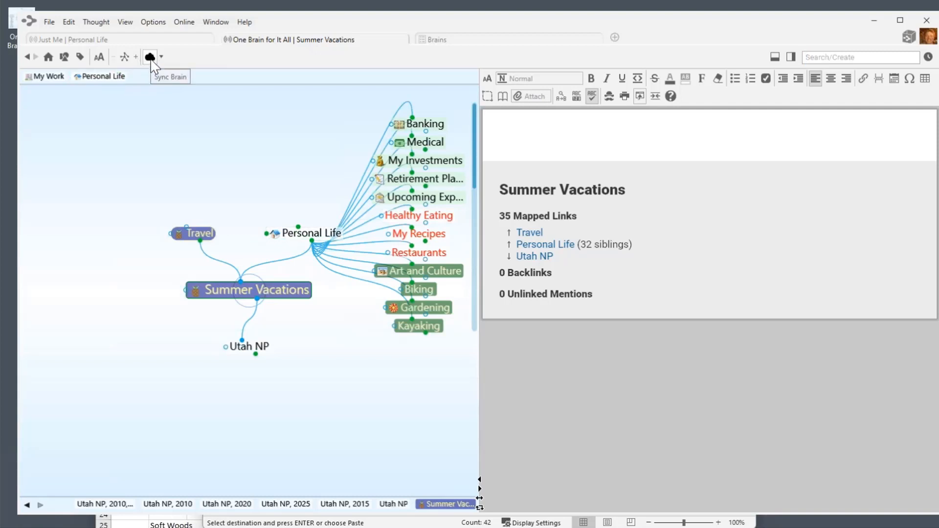
# Sync the brain and bring the ApowerMirror phone screen into view.
pyautogui.click(151, 61)
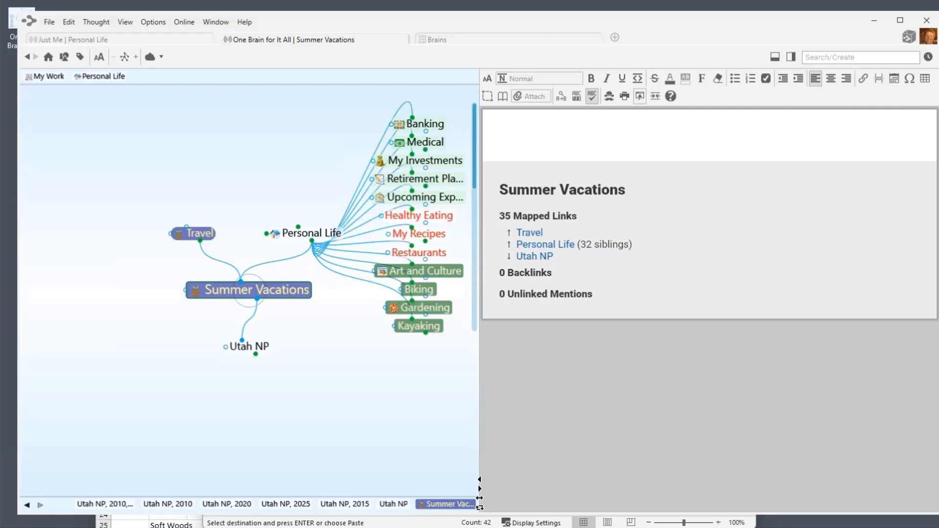
pyautogui.moveTo(902, 523); pyautogui.dragTo(443, 33)
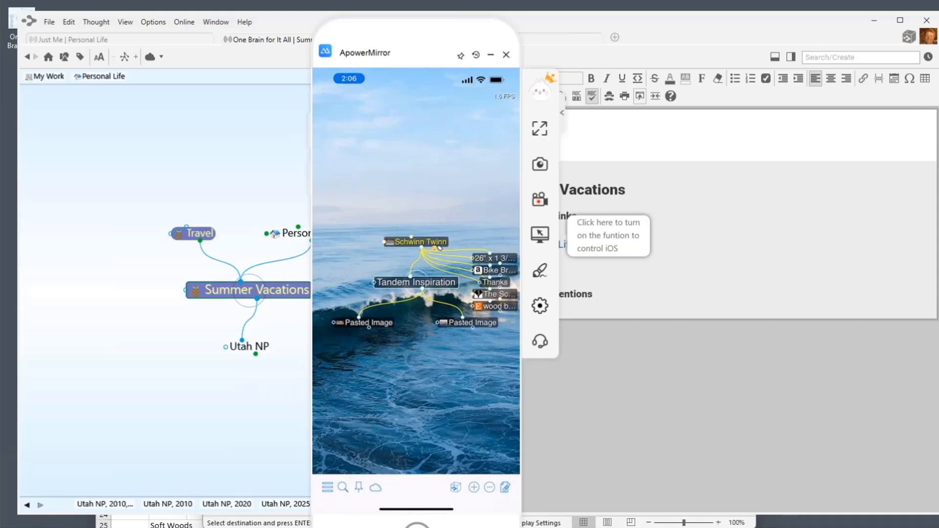
# On the mirrored phone, centre Schwinn Twinn via Bikes, try search, and open its notes.
pyautogui.click(440, 248)
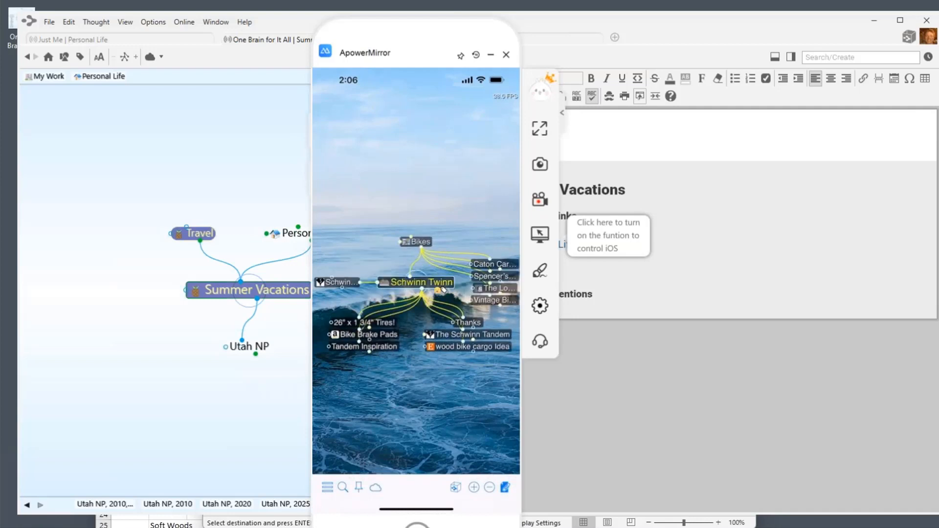
pyautogui.click(416, 242)
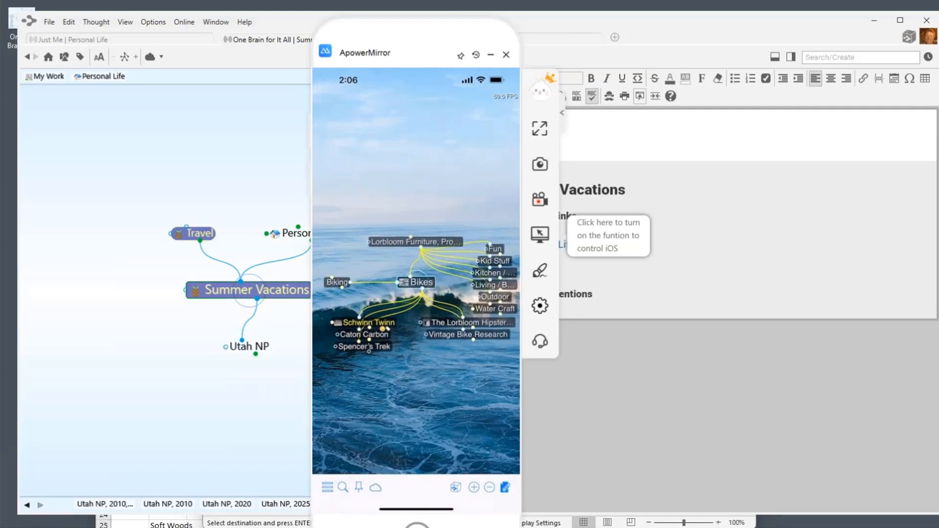
pyautogui.click(384, 326)
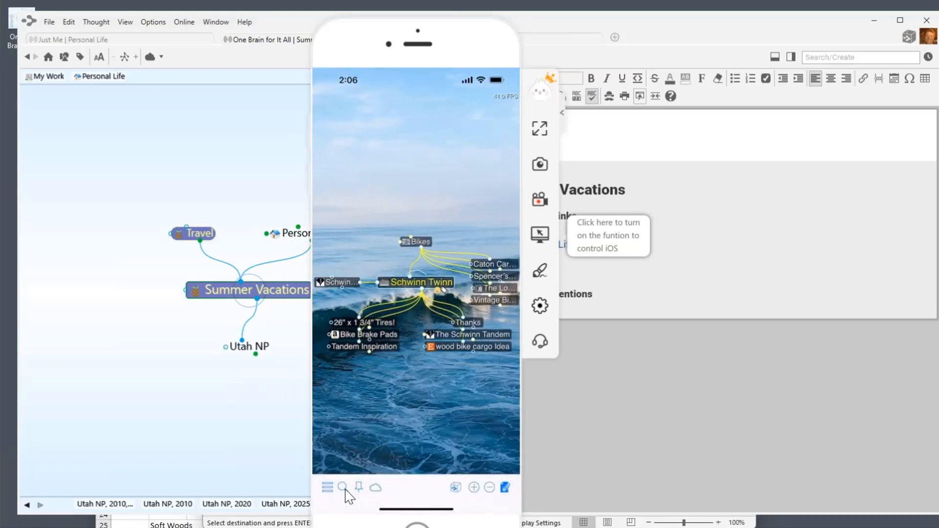
pyautogui.click(343, 488)
pyautogui.click(506, 487)
# Scroll the phone's Schwinn Twinn notes, then move the ApowerMirror window off-screen.
pyautogui.scroll(-3, 509, 494)
pyautogui.moveTo(464, 49); pyautogui.dragTo(480, 507)
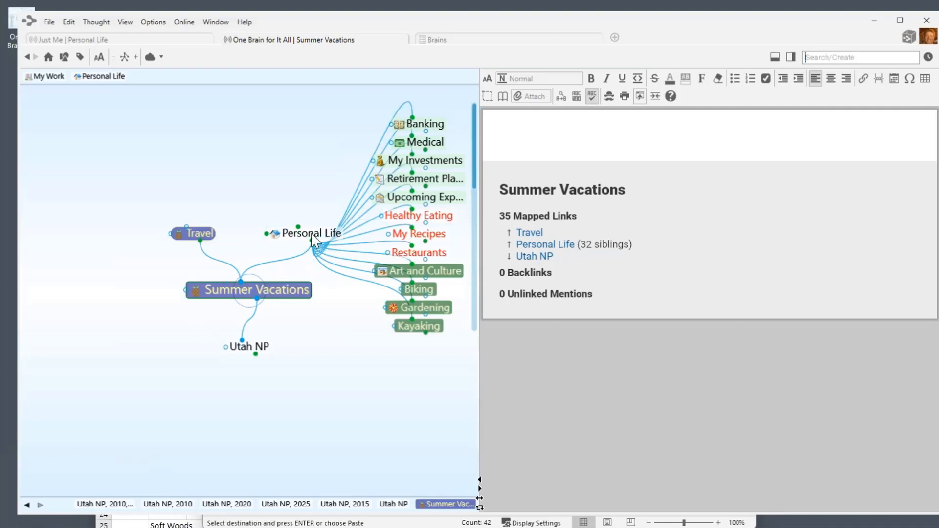
# Centre Personal Life and arrange its child thoughts by name.
pyautogui.click(312, 238)
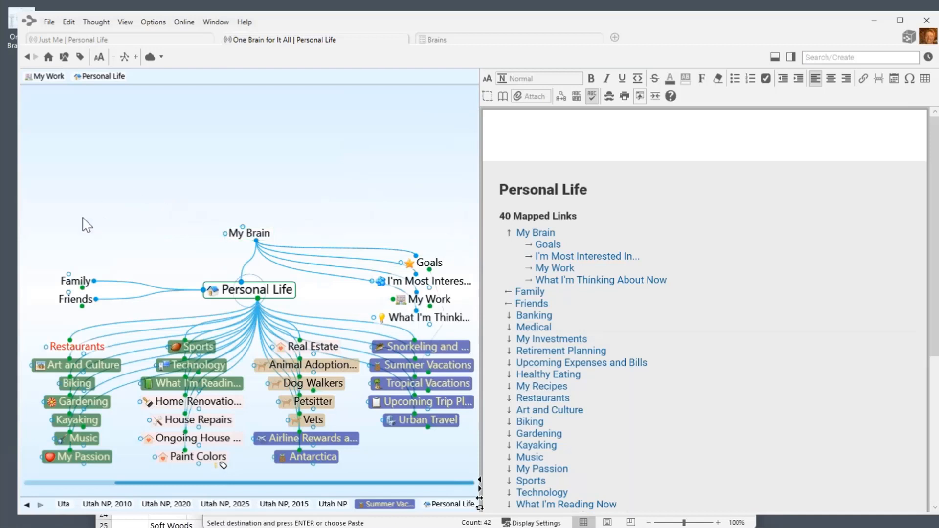
pyautogui.rightClick(160, 246)
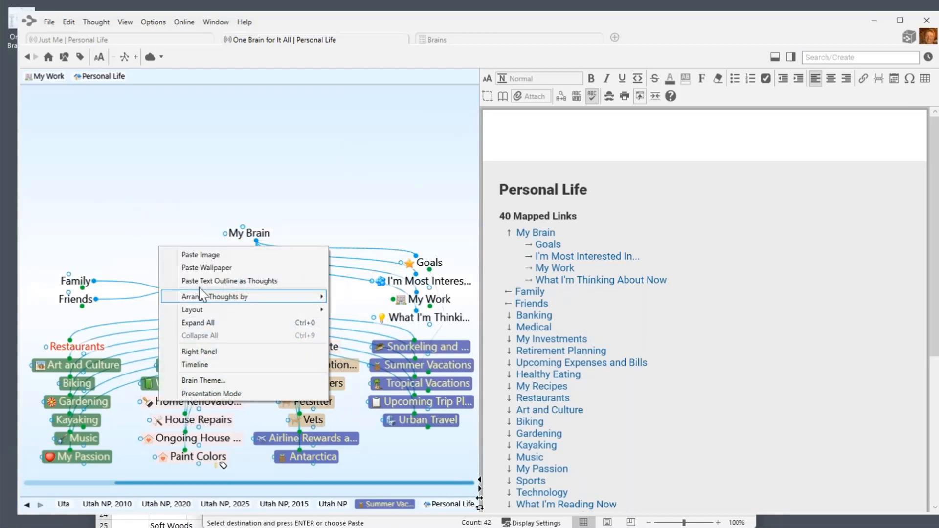
pyautogui.rightClick(133, 189)
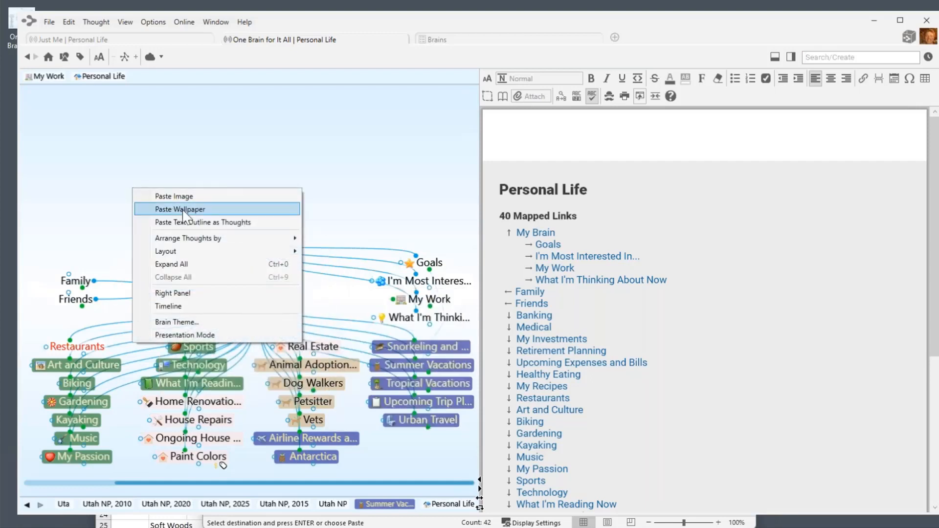
pyautogui.moveTo(184, 240)
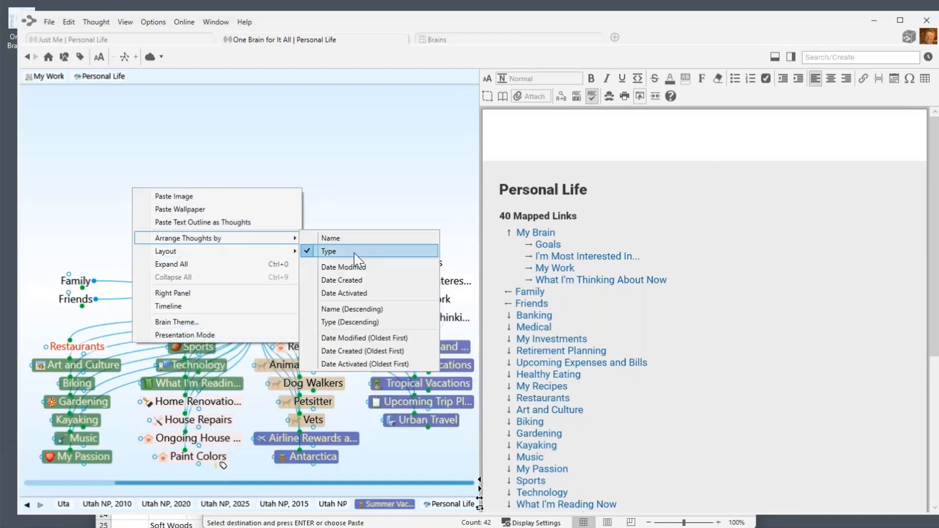
pyautogui.click(331, 240)
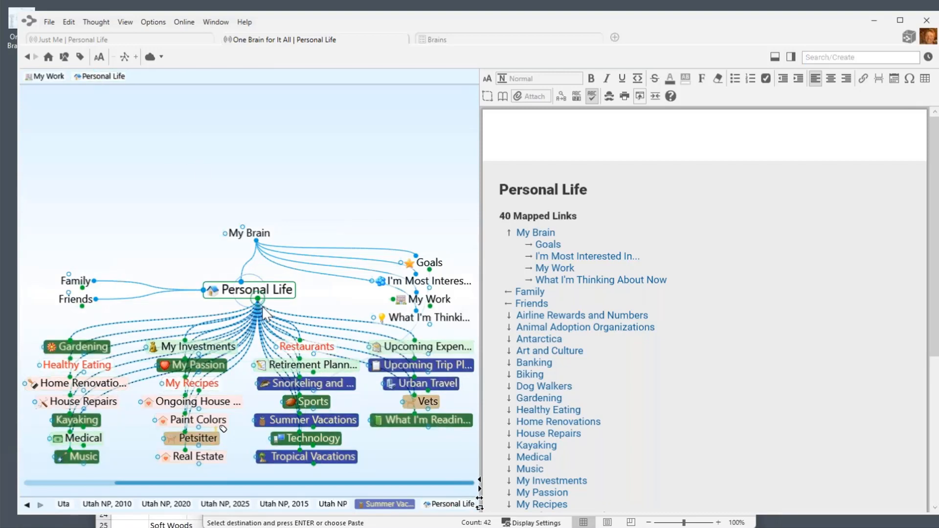
# Add a child thought 'Pet Medical' of type Pets under Personal Life.
pyautogui.moveTo(263, 308); pyautogui.dragTo(381, 433)
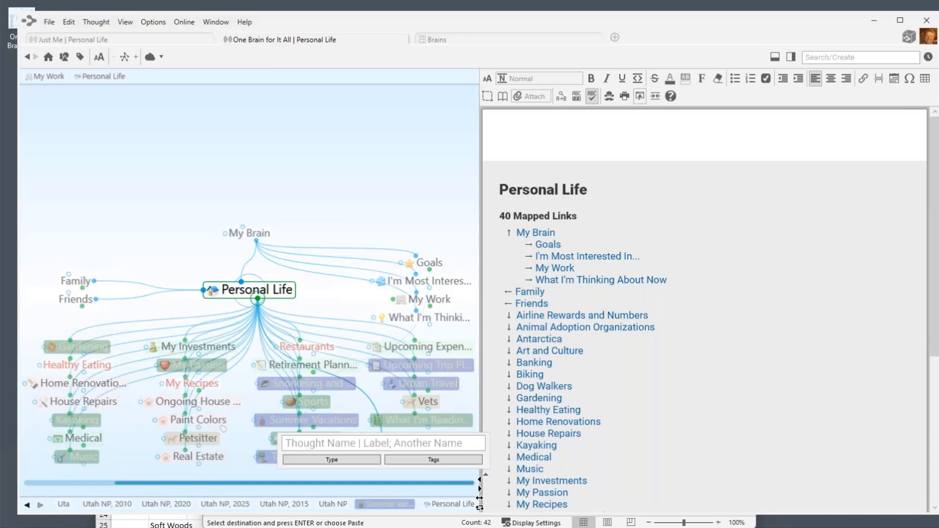
pyautogui.write('Pet')
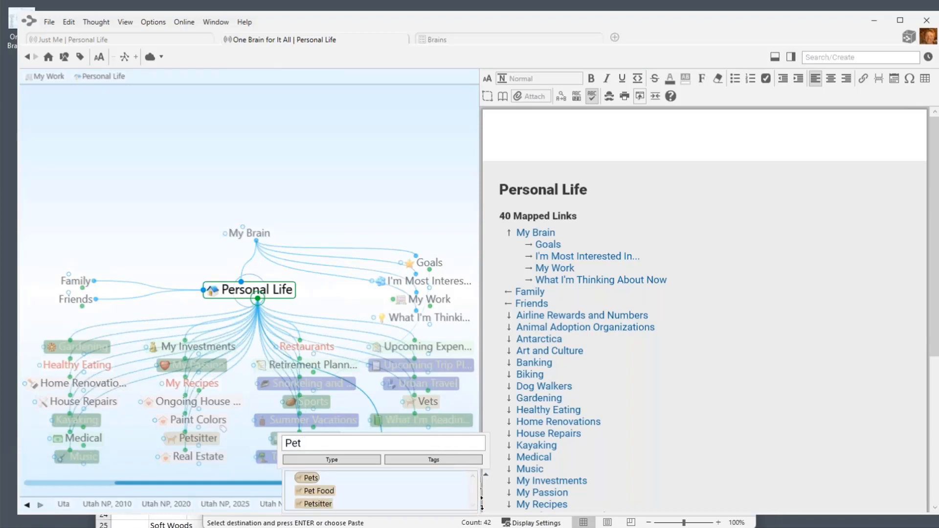
pyautogui.write(' Medical')
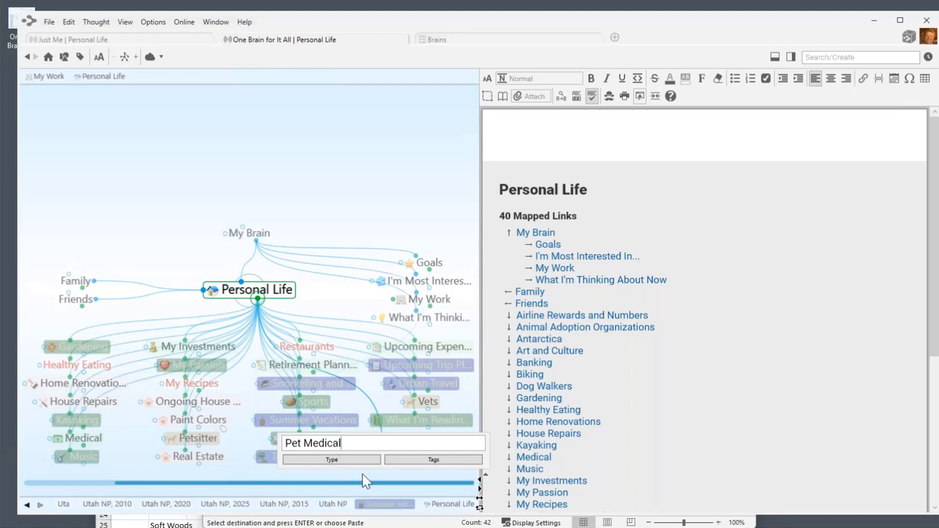
pyautogui.click(361, 460)
pyautogui.click(316, 390)
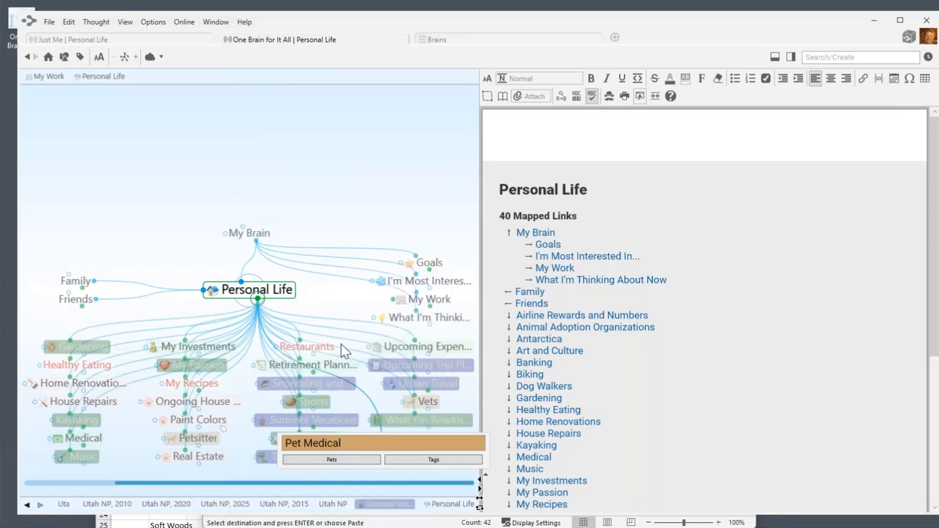
pyautogui.press('Return')
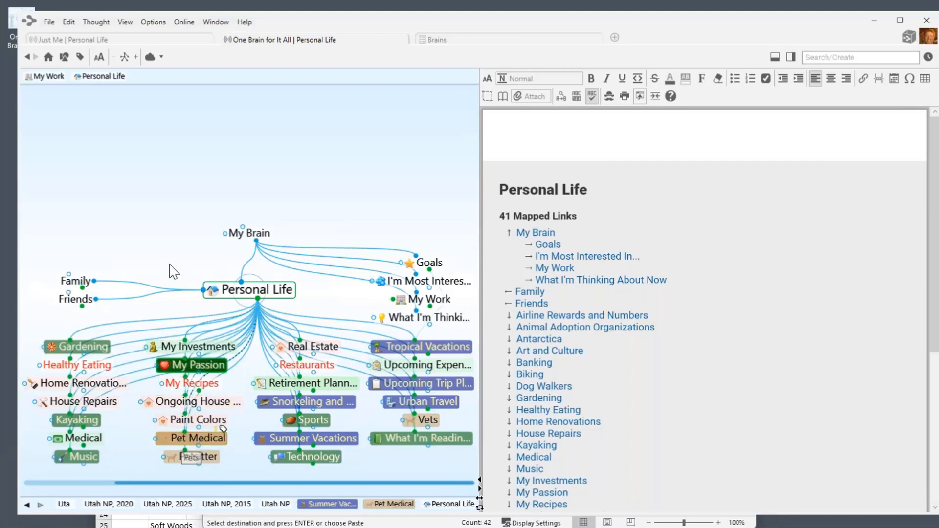
# Arrange Personal Life's children by type, then re-sort them with another arrange option.
pyautogui.rightClick(154, 182)
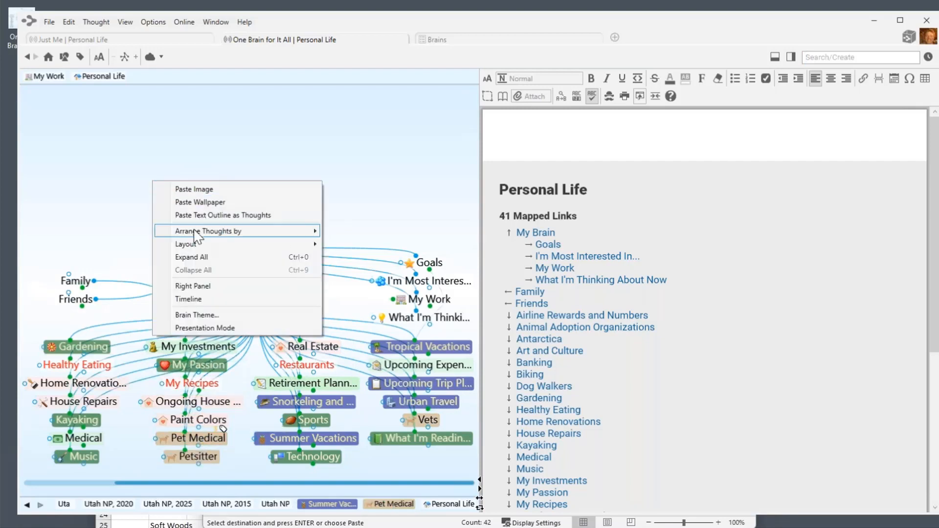
pyautogui.moveTo(195, 235)
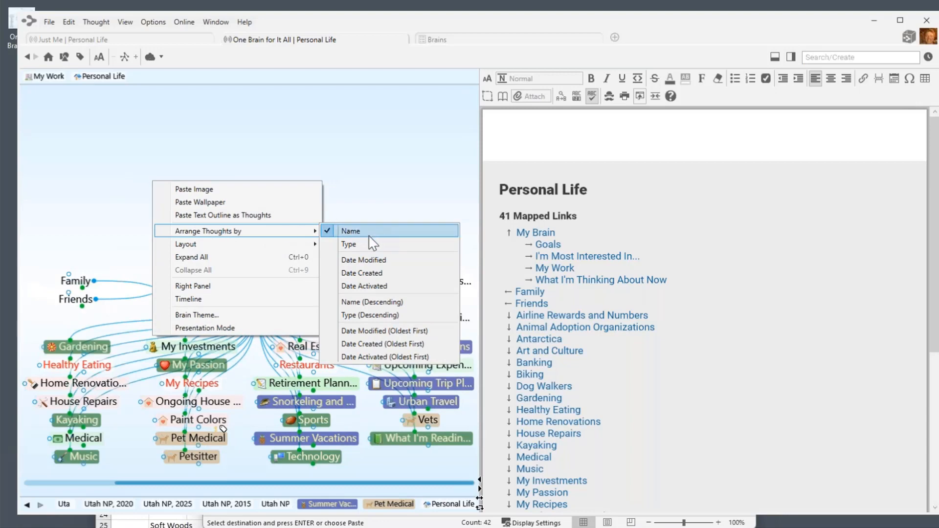
pyautogui.click(356, 244)
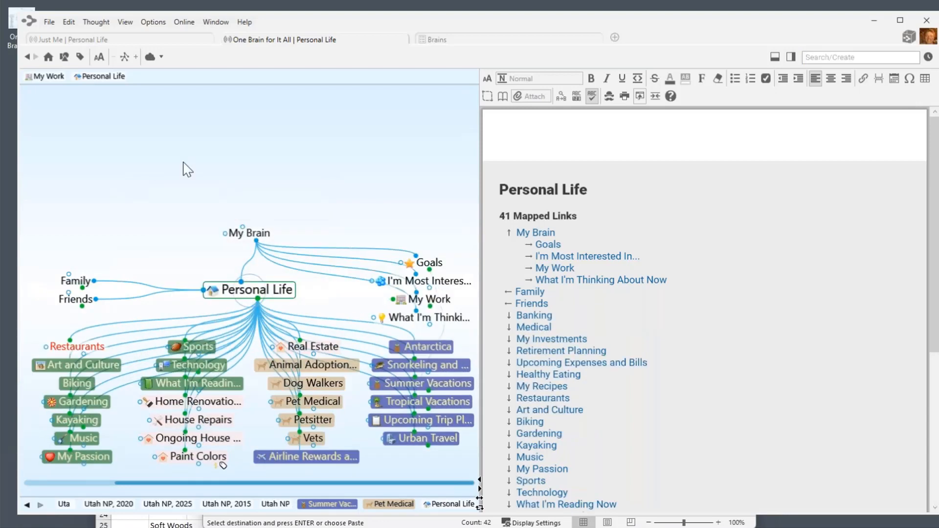
pyautogui.rightClick(169, 149)
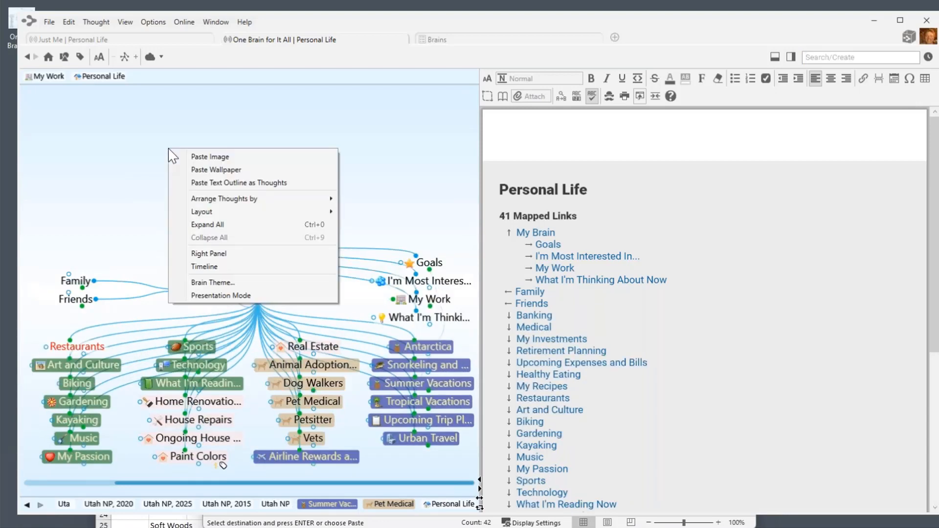
pyautogui.moveTo(267, 205)
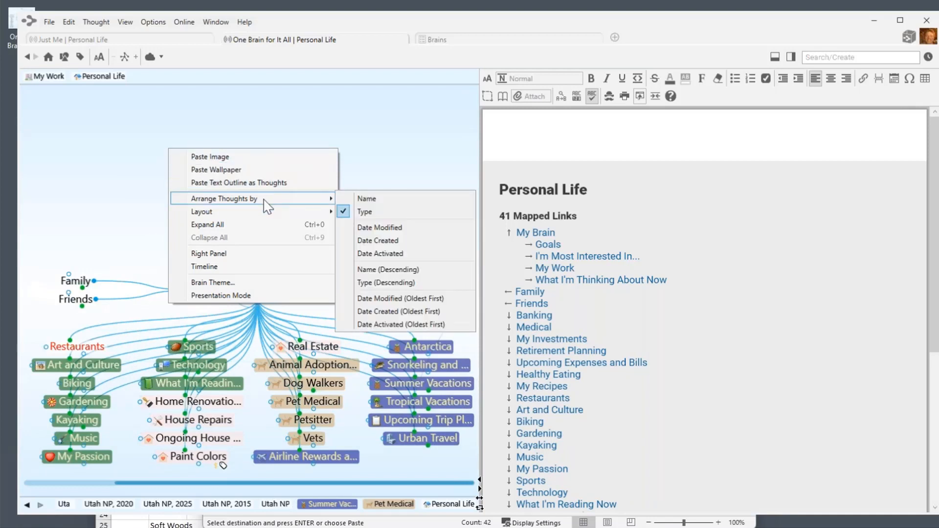
pyautogui.click(385, 299)
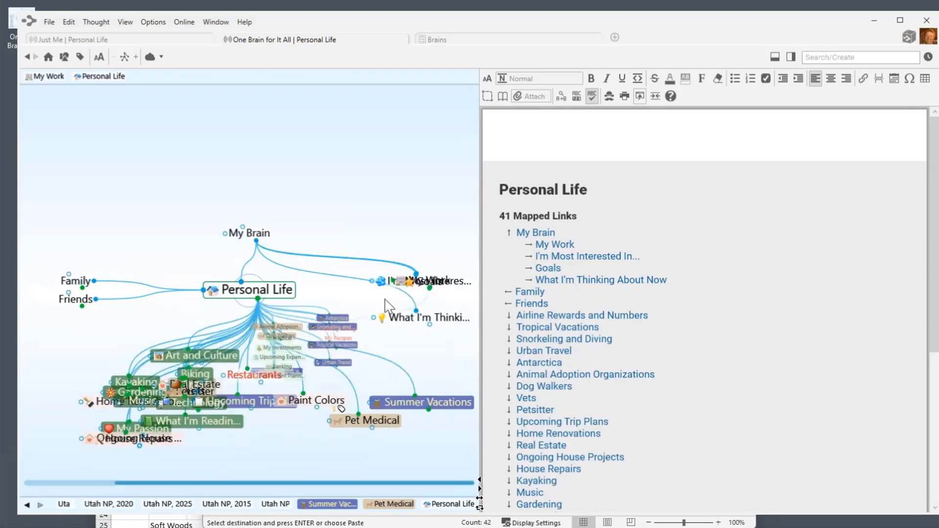
# Visit Tropical Vacations, then make Personal Life the central thought again.
pyautogui.moveTo(298, 486); pyautogui.dragTo(208, 485)
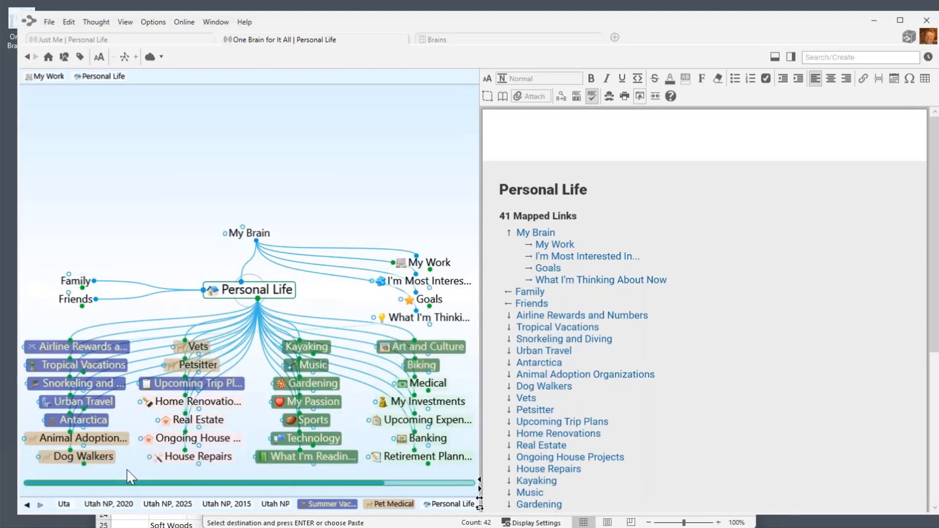
pyautogui.click(78, 366)
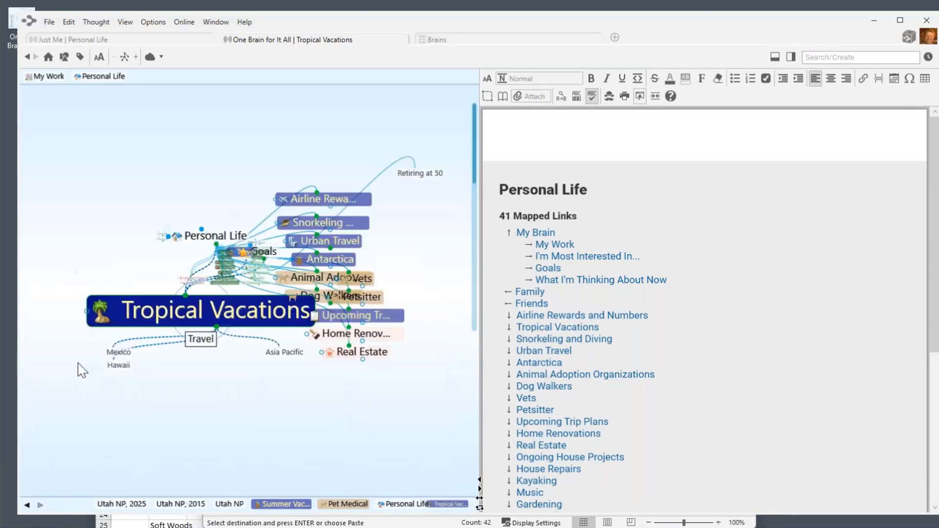
pyautogui.click(199, 215)
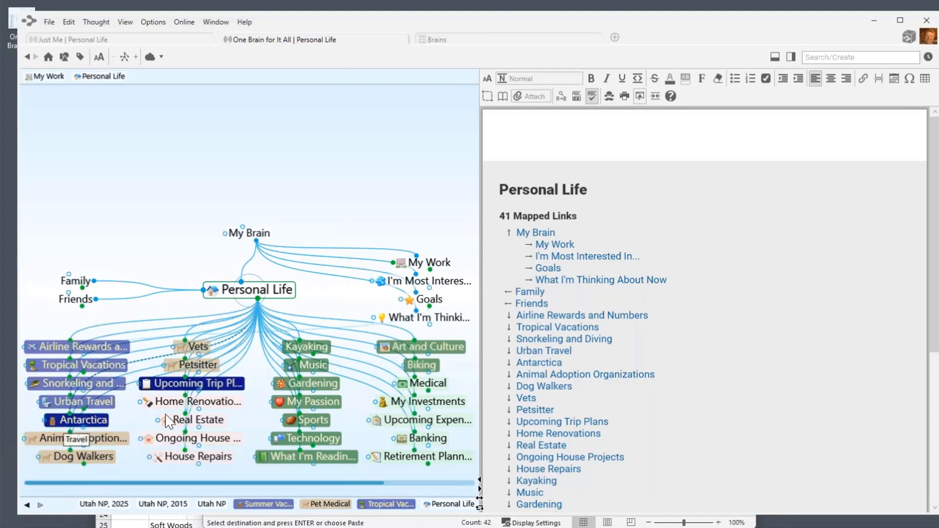
pyautogui.moveTo(256, 485); pyautogui.dragTo(326, 490)
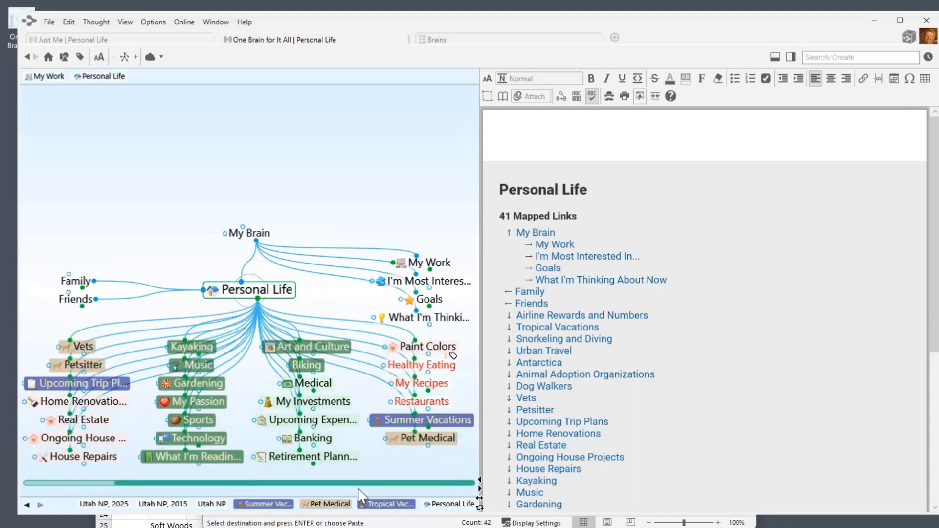
# Rename the Pet Medical thought to '1. Pet Medical'.
pyautogui.click(404, 440)
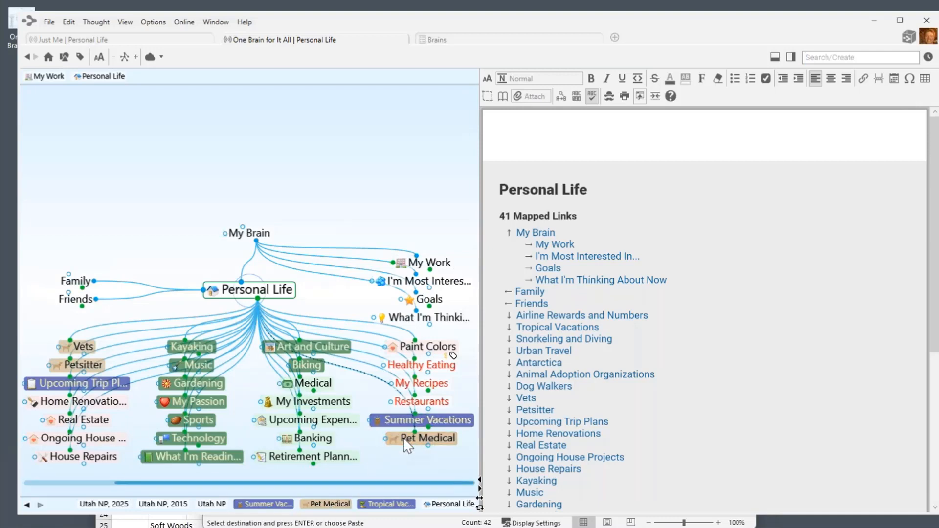
pyautogui.click(261, 294)
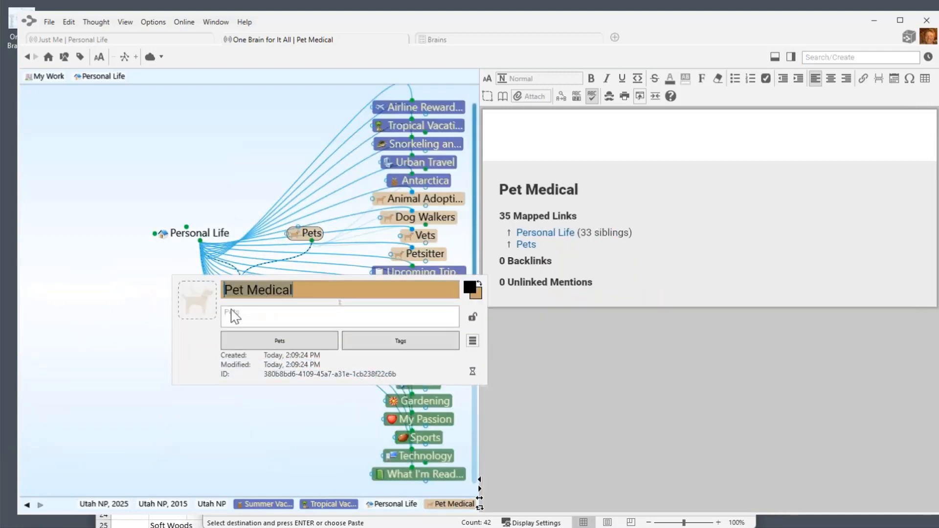
pyautogui.write('1.')
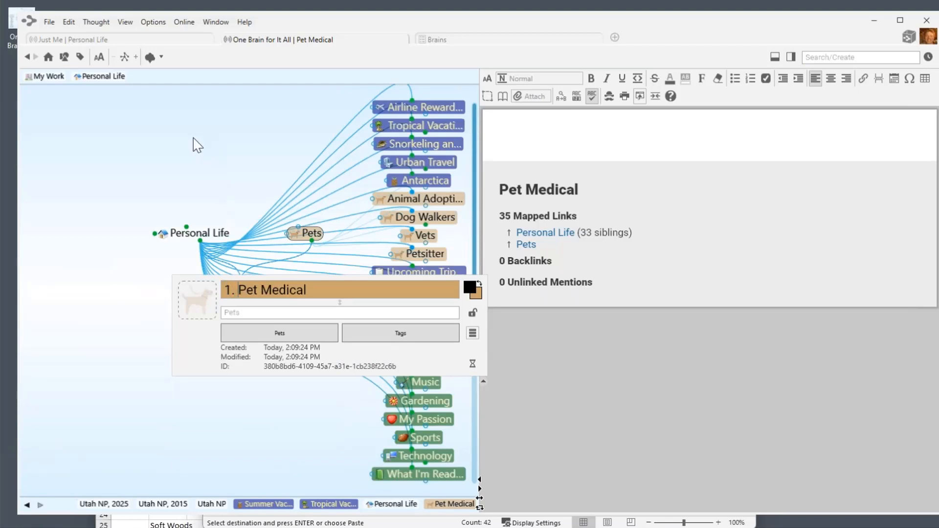
pyautogui.click(181, 143)
# Arrange the map's thoughts alphabetically by name.
pyautogui.rightClick(179, 136)
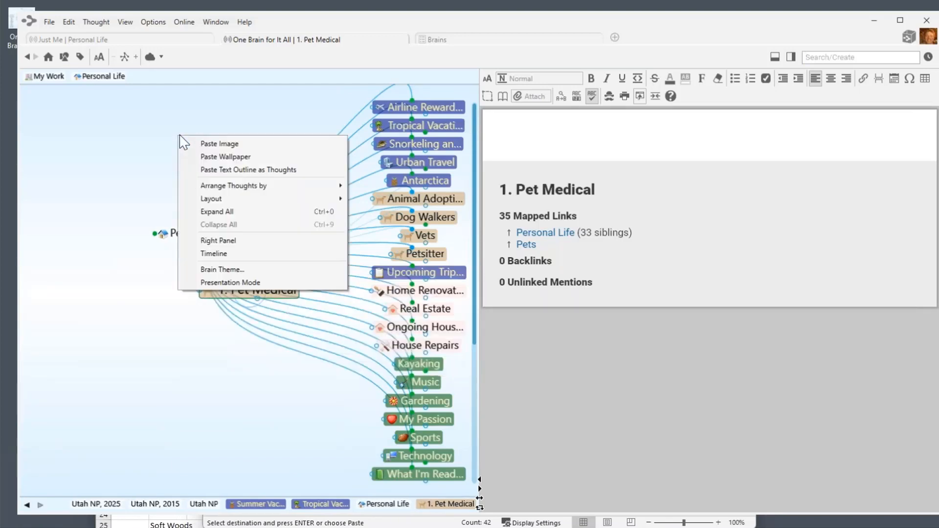
pyautogui.moveTo(224, 186)
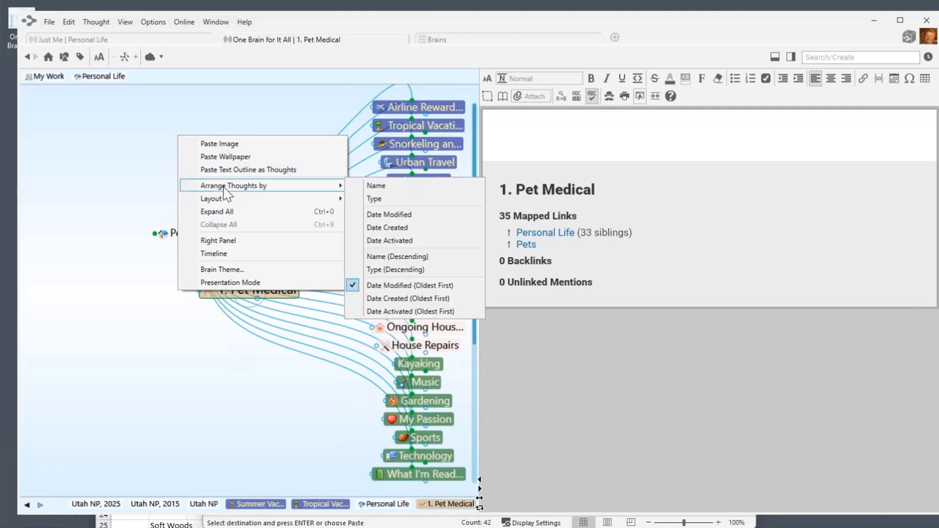
pyautogui.click(377, 186)
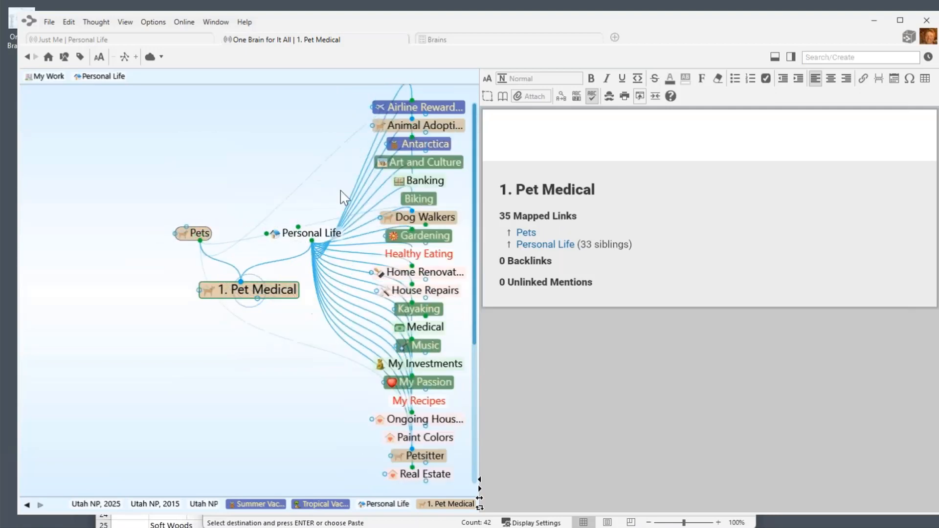
# Return to Personal Life and scroll left to show 1. Pet Medical first among its children.
pyautogui.click(305, 237)
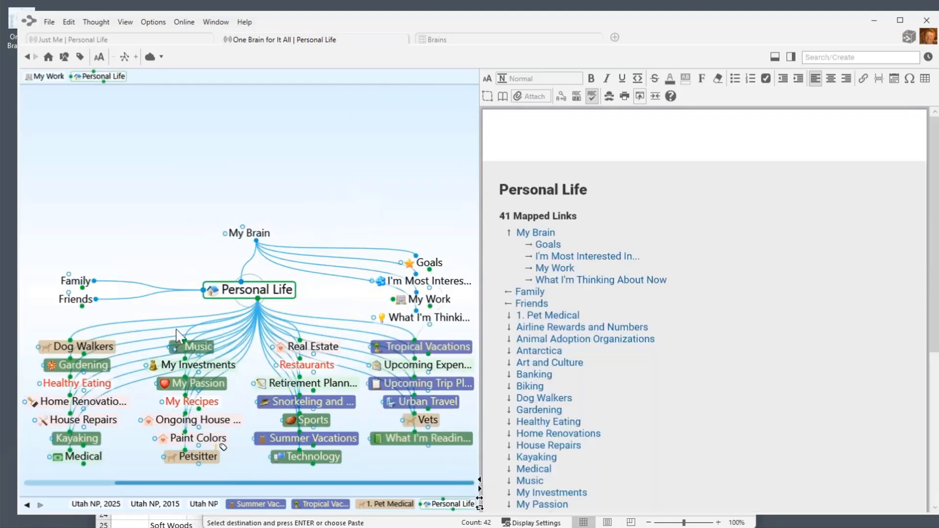
pyautogui.click(98, 484)
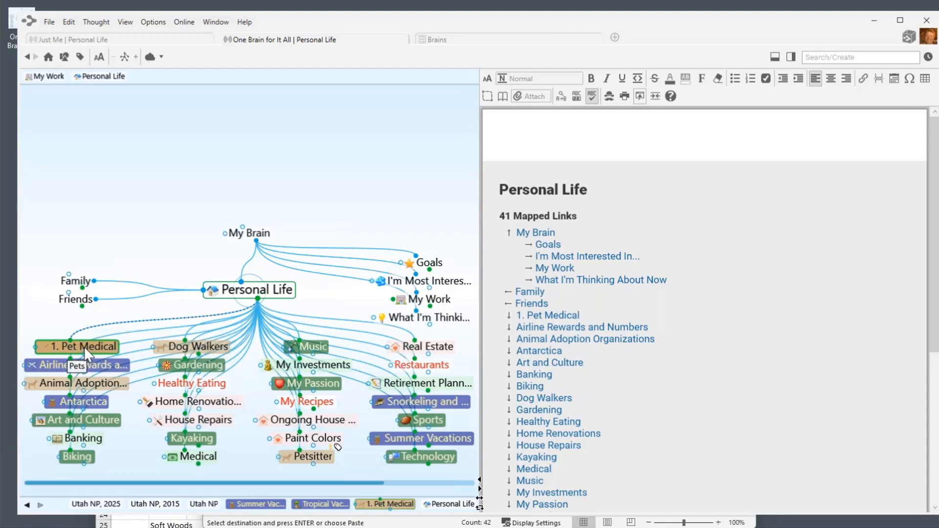
# Replace Pet Medical's '1.' prefix with the hidden '.1' sort prefix.
pyautogui.click(62, 348)
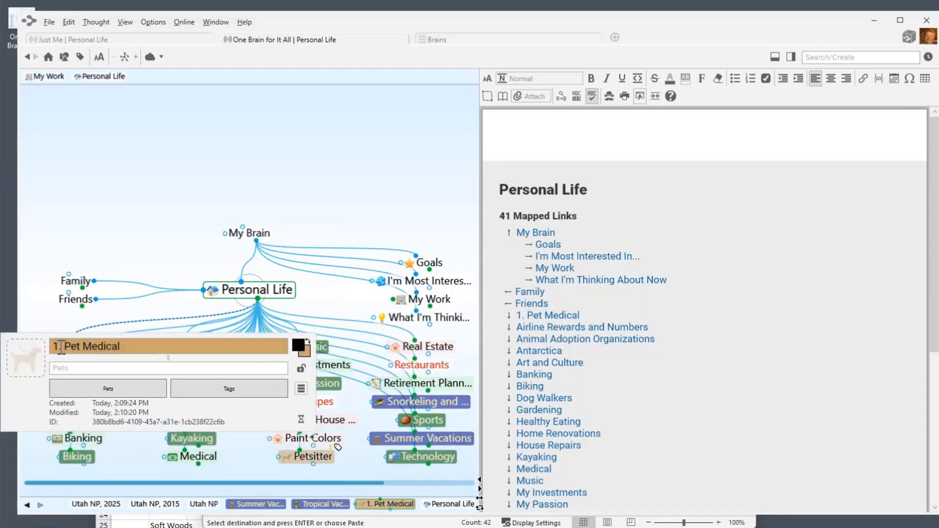
pyautogui.press('BackSpace')
pyautogui.press('BackSpace')
pyautogui.write('.1')
pyautogui.click(98, 167)
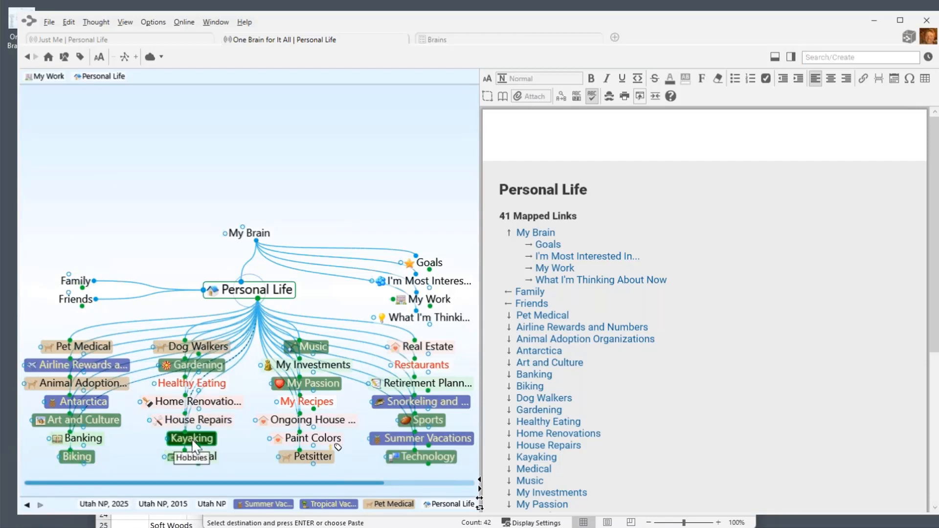
# Add hidden sort prefixes .5 to Kayaking and .10 to Biking.
pyautogui.moveTo(195, 448)
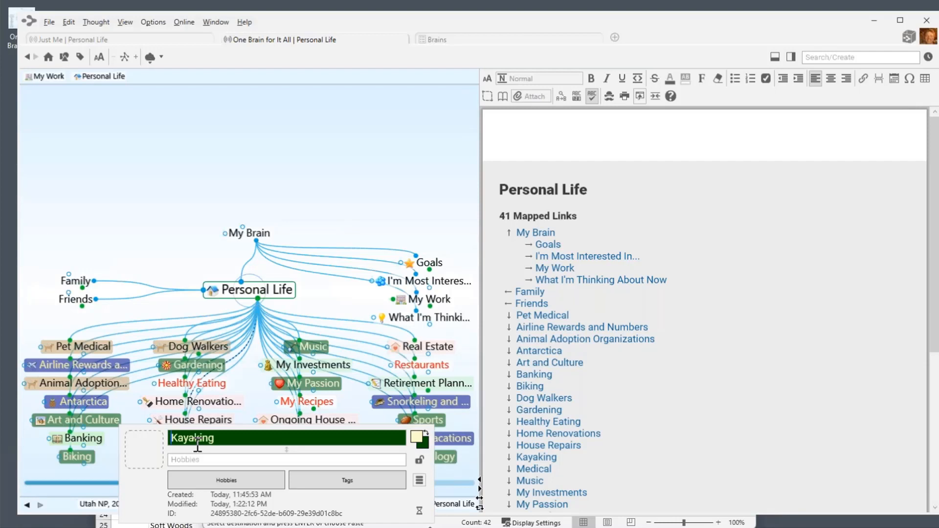
pyautogui.write('.5')
pyautogui.click(126, 148)
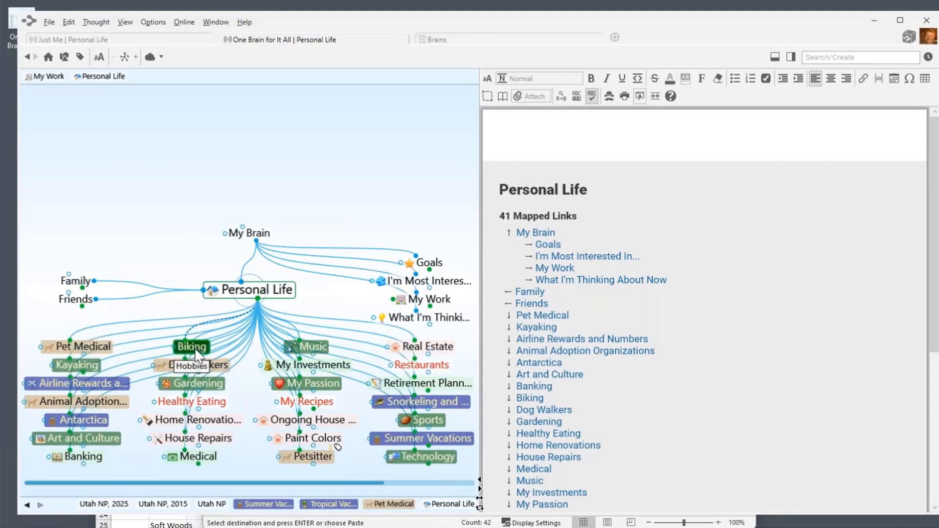
pyautogui.press('F2')
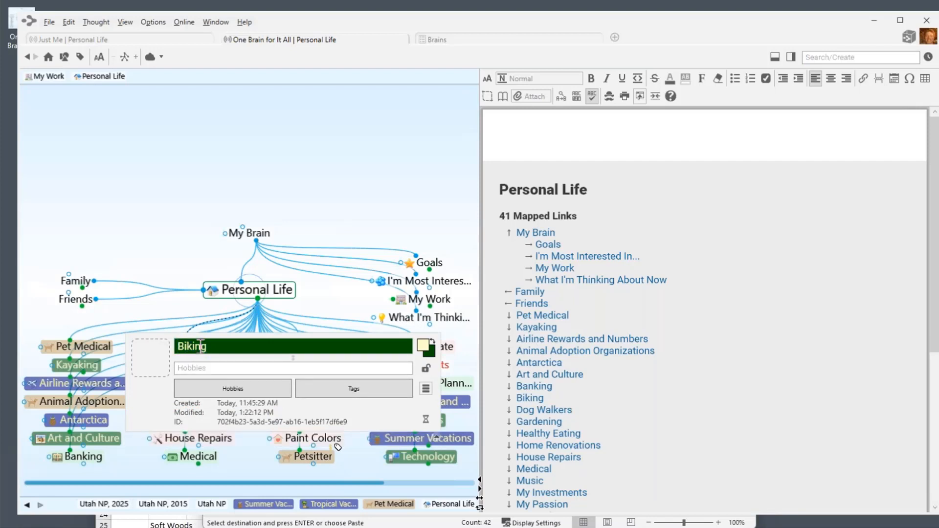
pyautogui.write('.10')
pyautogui.press('Return')
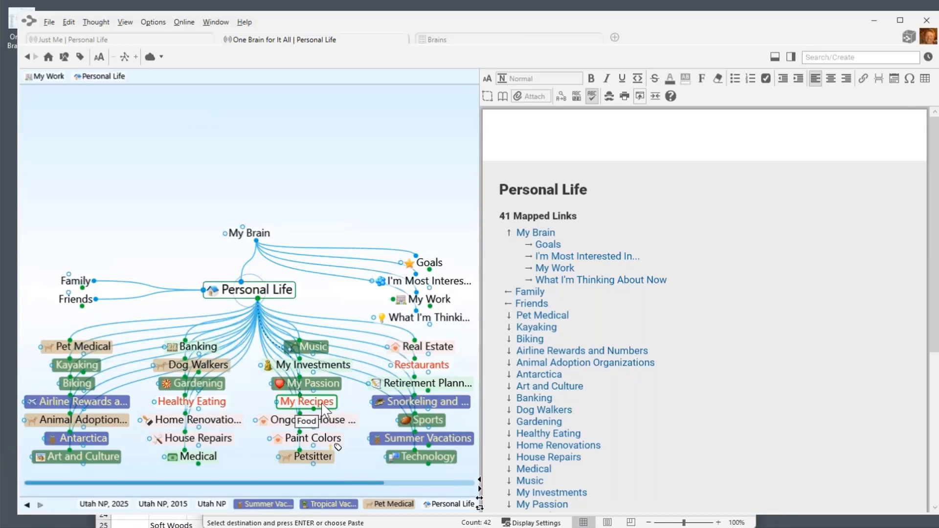
# Give My Recipes the hidden sort prefix .3, correcting a typo along the way.
pyautogui.press('F2')
pyautogui.click(284, 405)
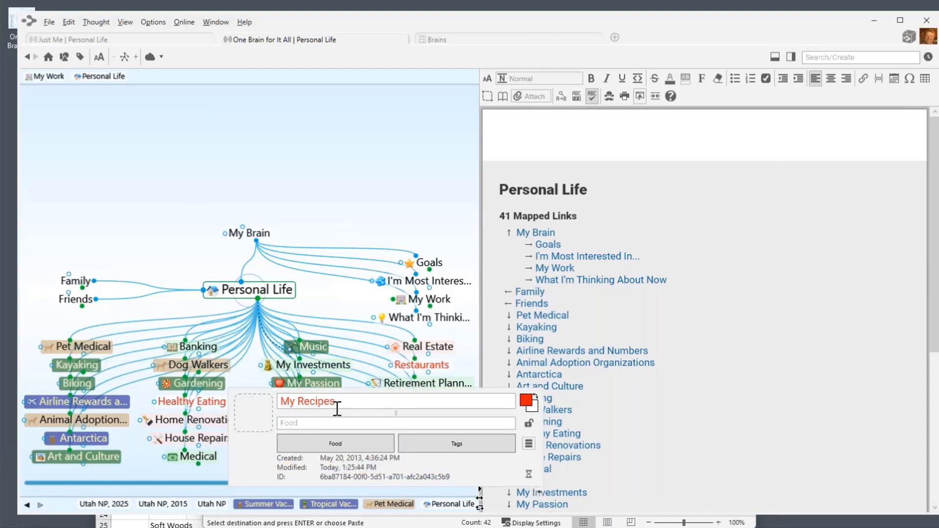
pyautogui.write('j.')
pyautogui.press('BackSpace')
pyautogui.press('BackSpace')
pyautogui.write('.3')
pyautogui.press('Return')
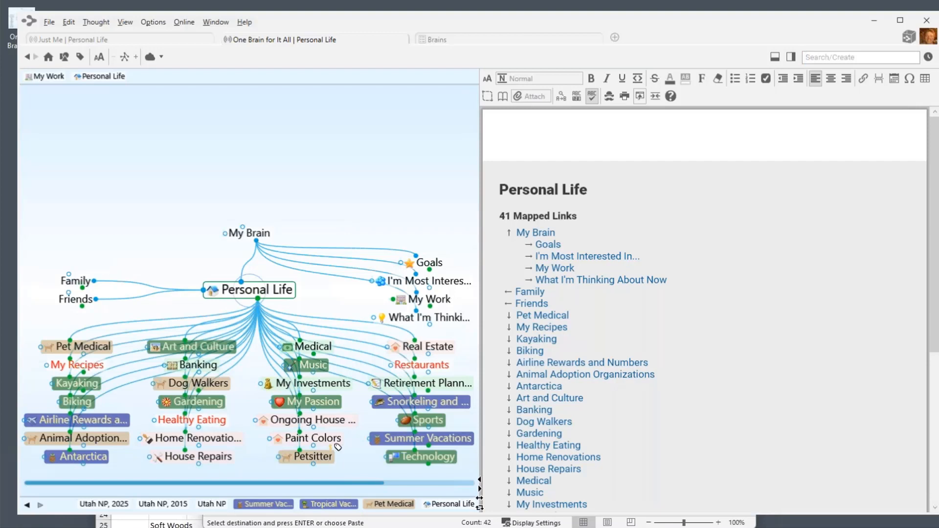
# Widen the map pane over the notes and bring up the Brain Theme settings from Options.
pyautogui.moveTo(482, 198); pyautogui.dragTo(556, 198)
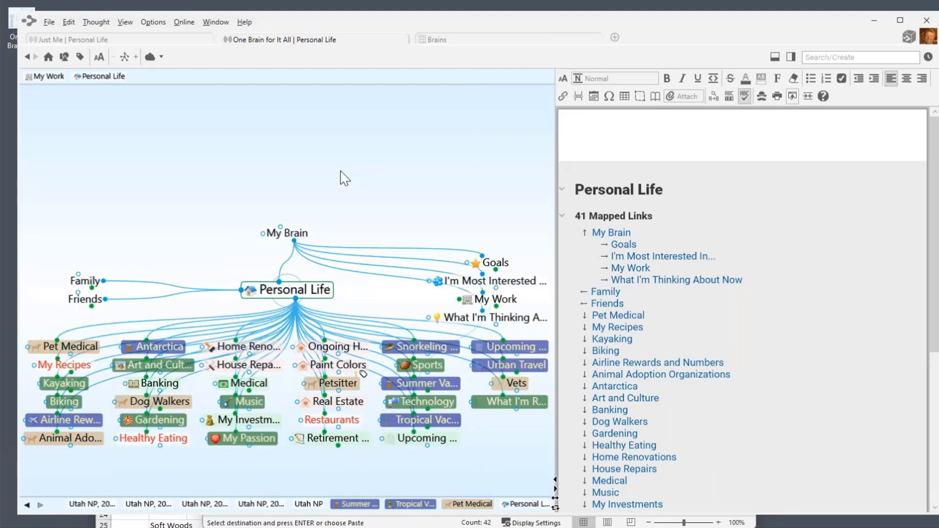
pyautogui.click(151, 22)
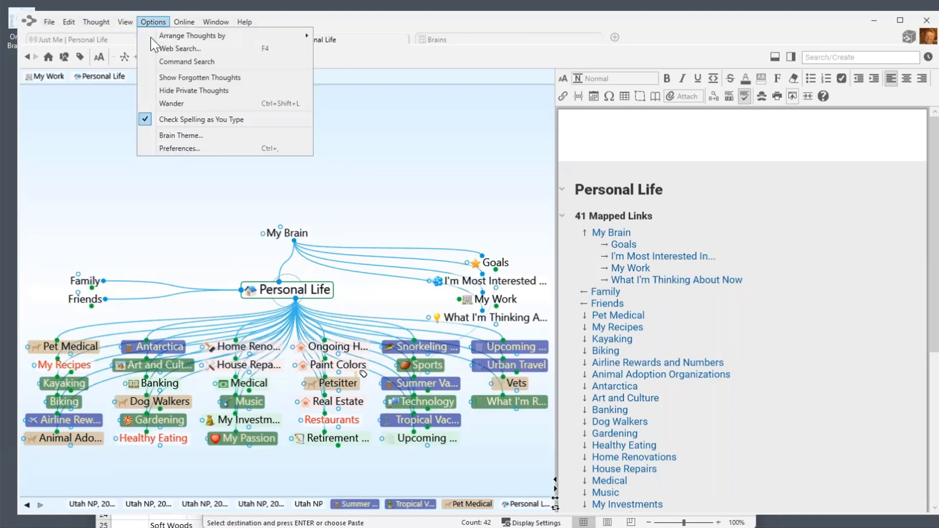
pyautogui.click(176, 136)
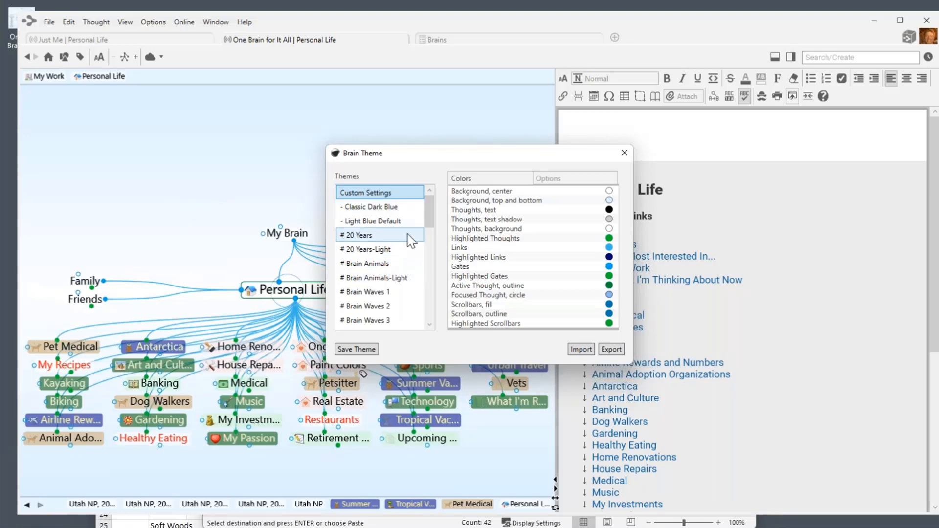
# Preview Mystic Lake, Lonely Evening and geyser, then apply # 20 Years-Light and view its options.
pyautogui.moveTo(427, 224); pyautogui.dragTo(427, 247)
pyautogui.scroll(-2, 428, 250)
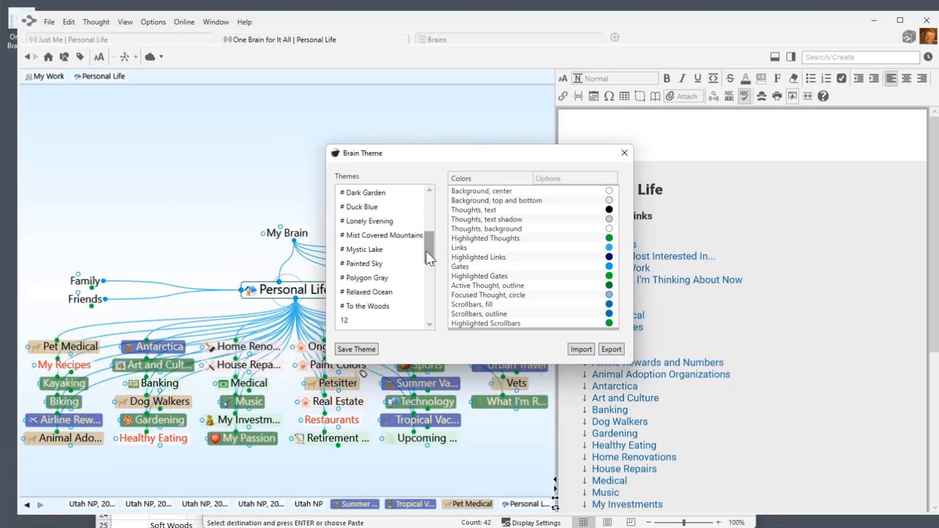
pyautogui.click(365, 252)
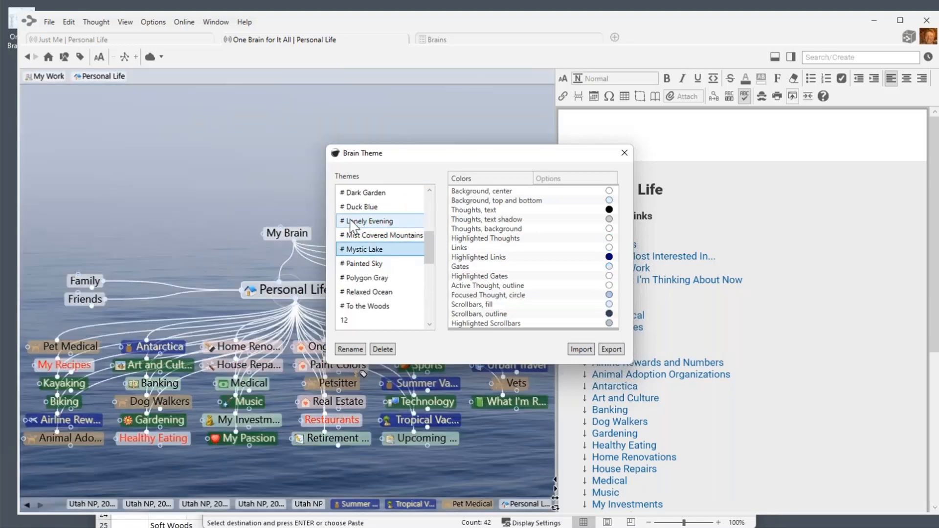
pyautogui.click(353, 221)
pyautogui.scroll(-3, 372, 252)
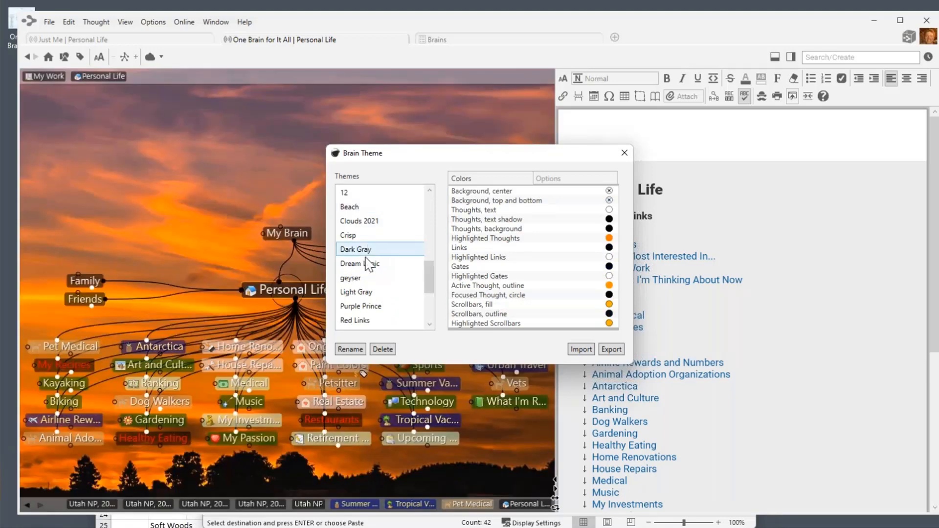
pyautogui.click(359, 281)
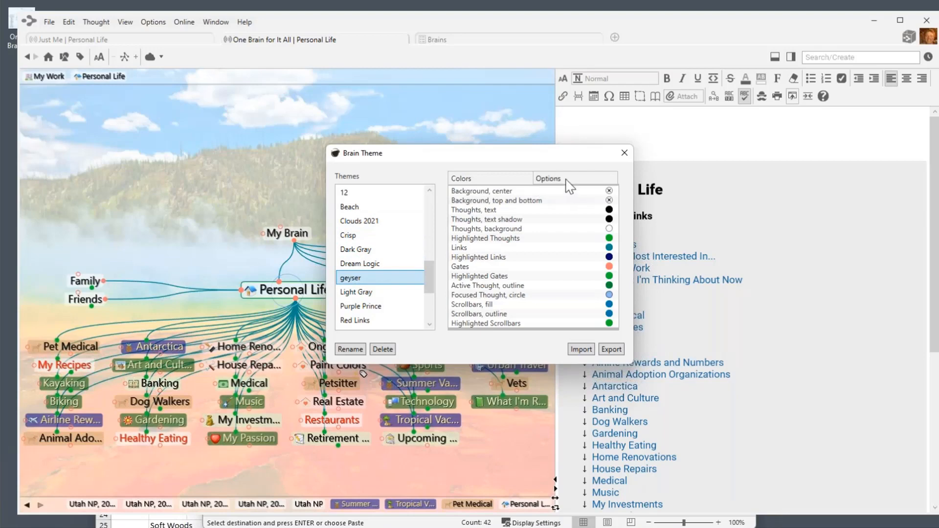
pyautogui.moveTo(431, 278); pyautogui.dragTo(435, 228)
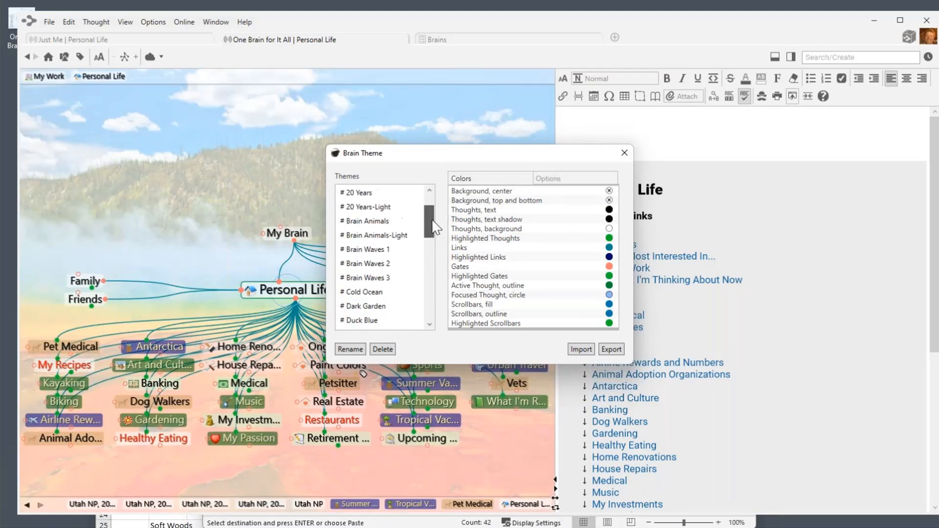
pyautogui.click(368, 207)
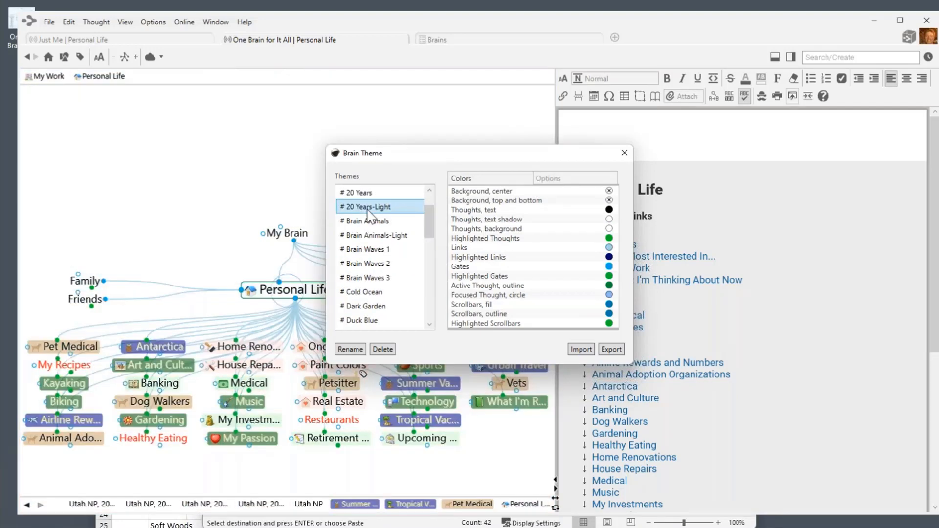
pyautogui.click(562, 180)
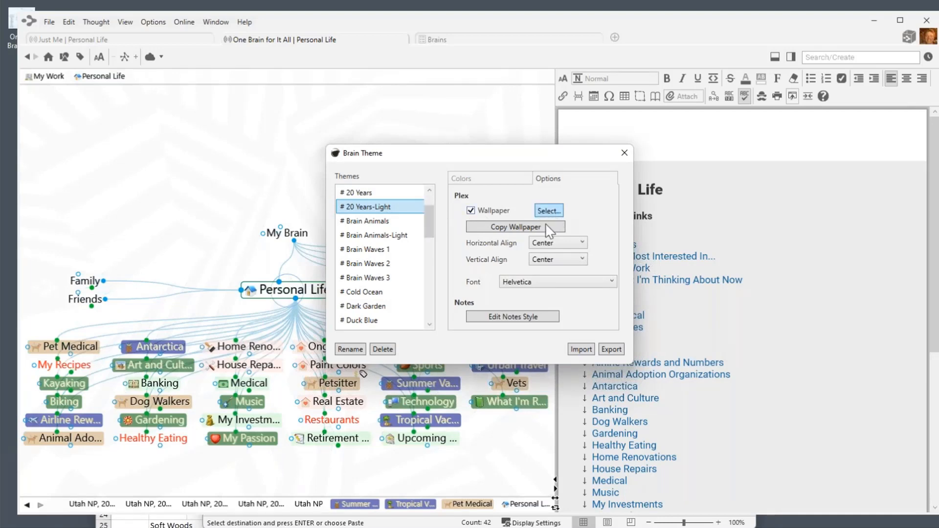
# Set the map wallpaper to IMG_7496.jpg from the Wallpaper folder, then close the theme settings.
pyautogui.click(547, 212)
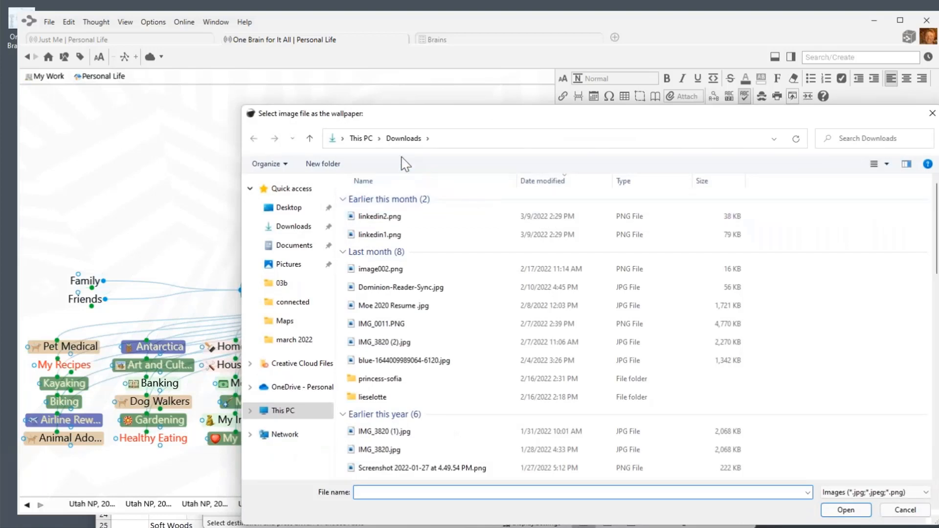
pyautogui.click(284, 409)
pyautogui.scroll(-2, 431, 318)
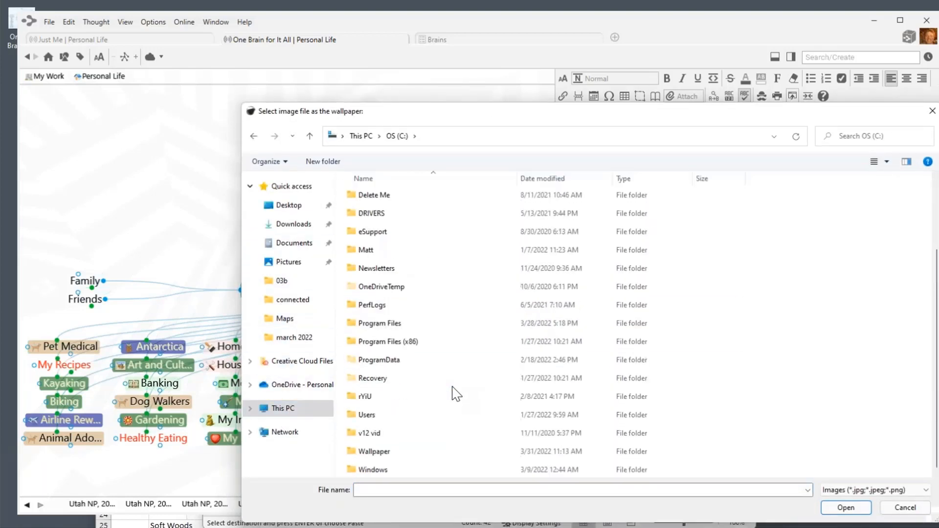
pyautogui.doubleClick(379, 451)
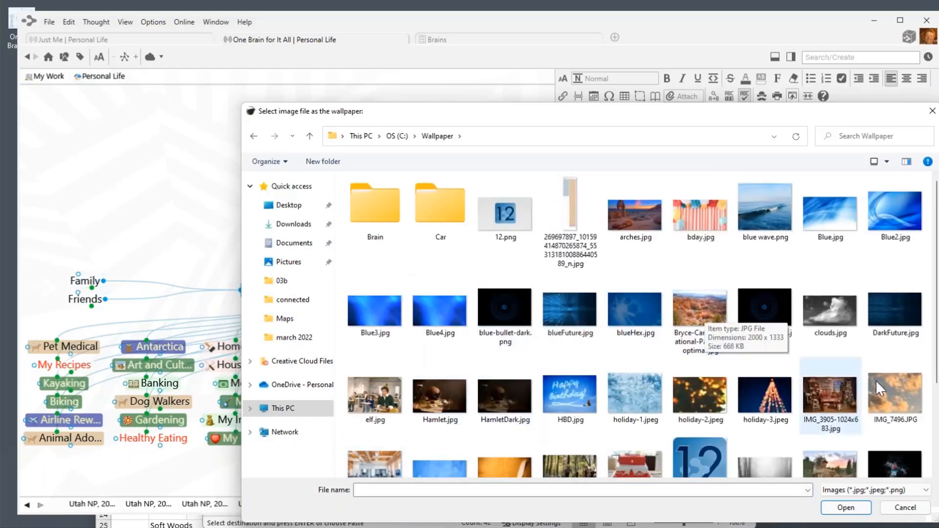
pyautogui.click(901, 391)
pyautogui.click(846, 508)
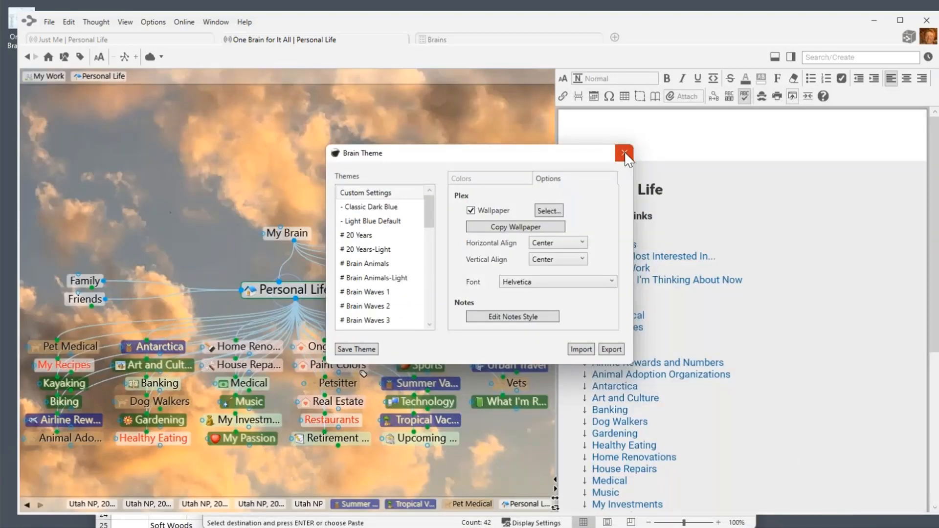
pyautogui.click(625, 154)
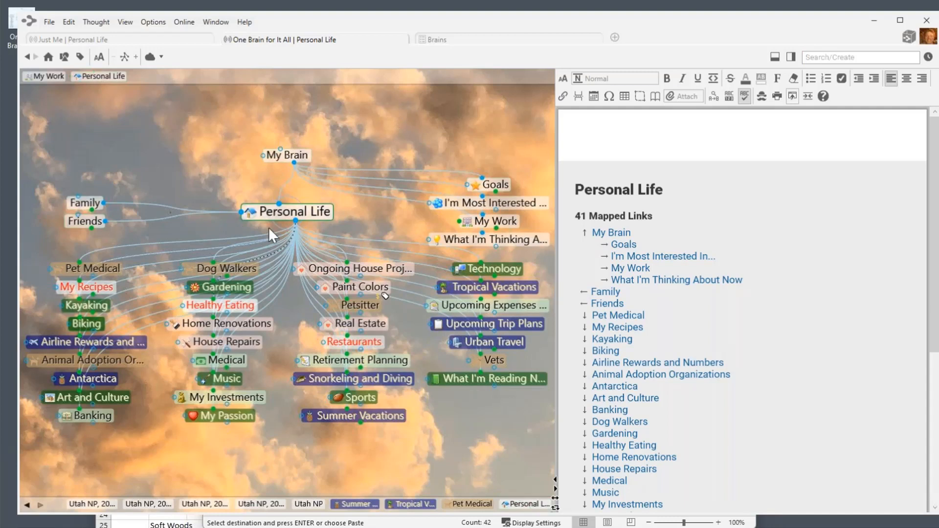
# Change the theme's Links colour to light yellow, then reopen the Brain Theme settings.
pyautogui.rightClick(148, 106)
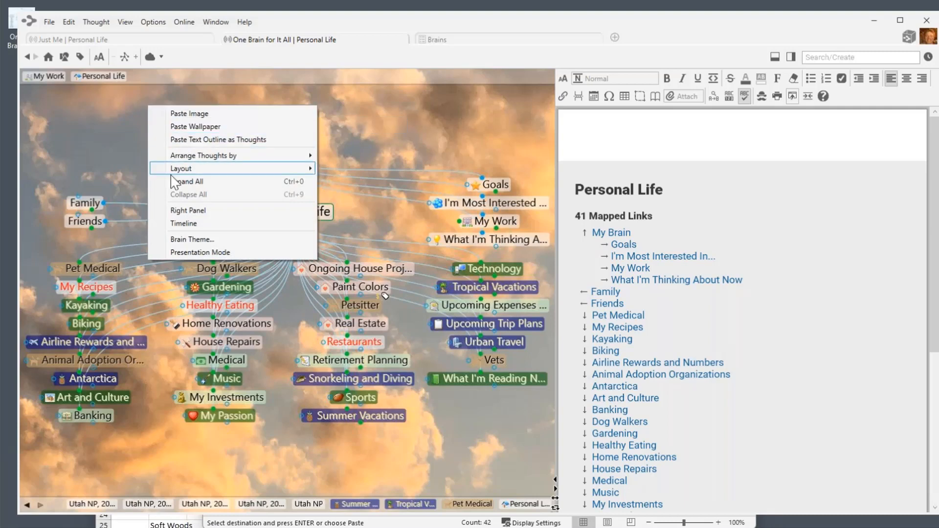
pyautogui.click(206, 239)
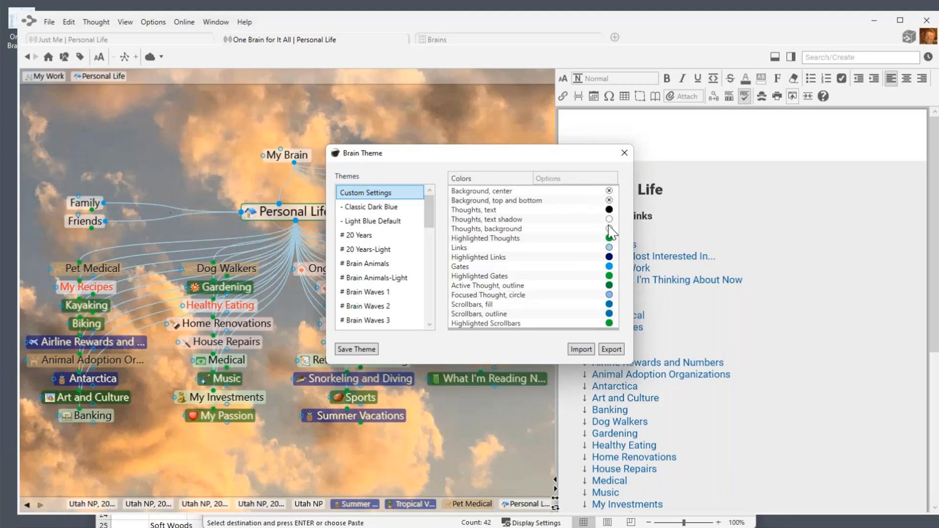
pyautogui.click(609, 248)
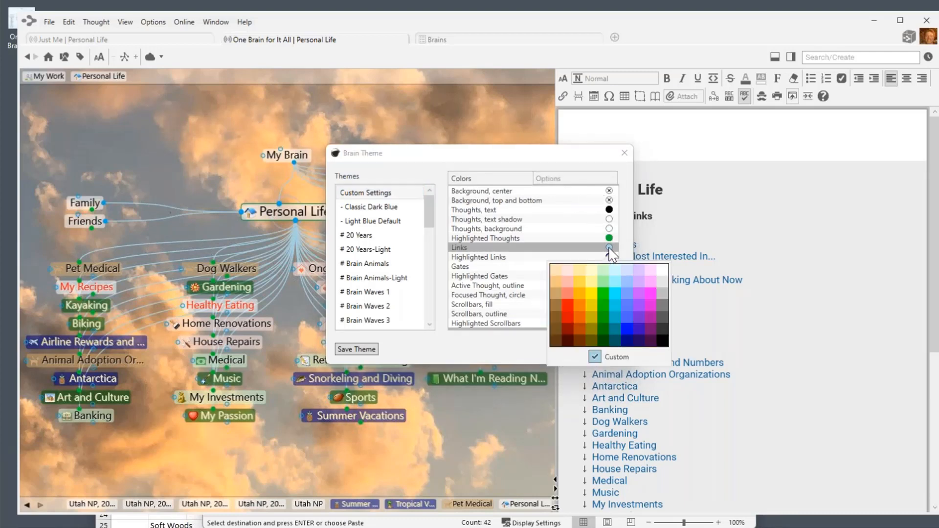
pyautogui.click(591, 282)
pyautogui.click(543, 153)
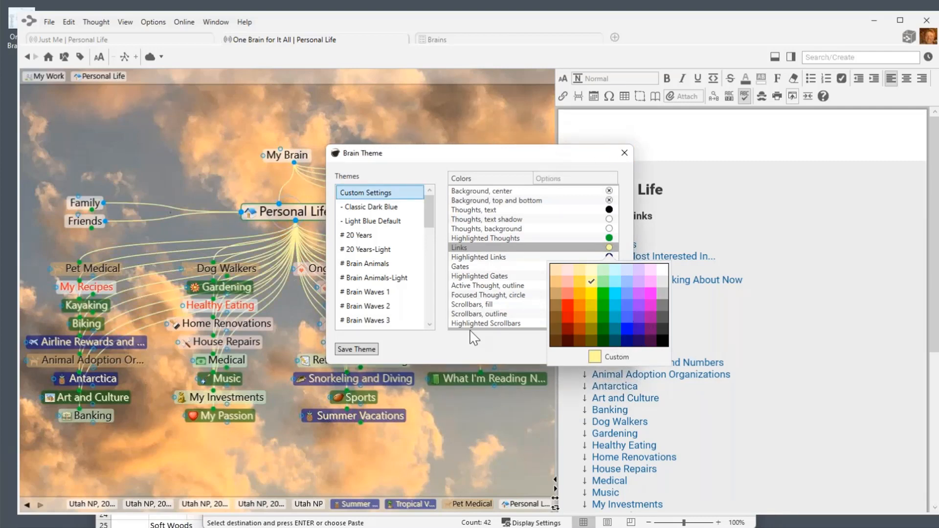
pyautogui.click(623, 153)
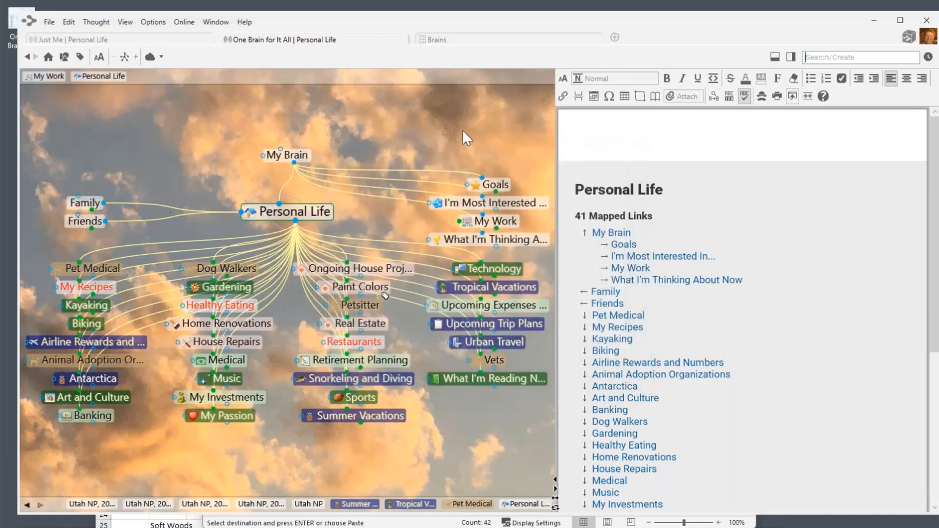
pyautogui.rightClick(424, 110)
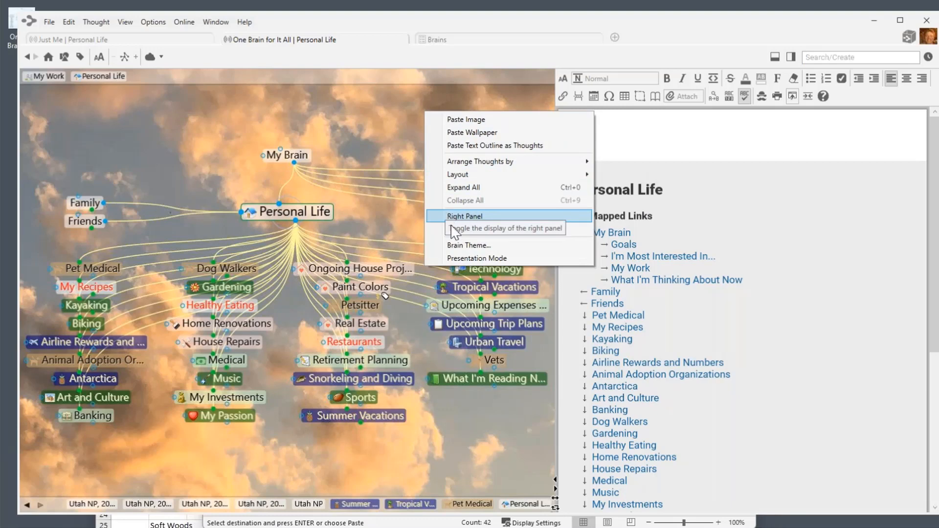
pyautogui.click(469, 246)
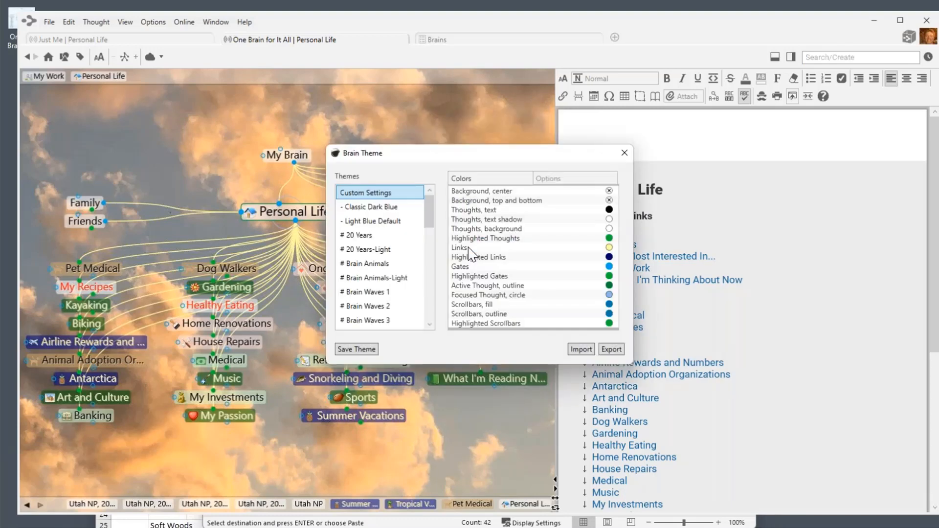
# Save the current colours as a theme named 'Clean Sky' and move the dialog aside.
pyautogui.click(359, 350)
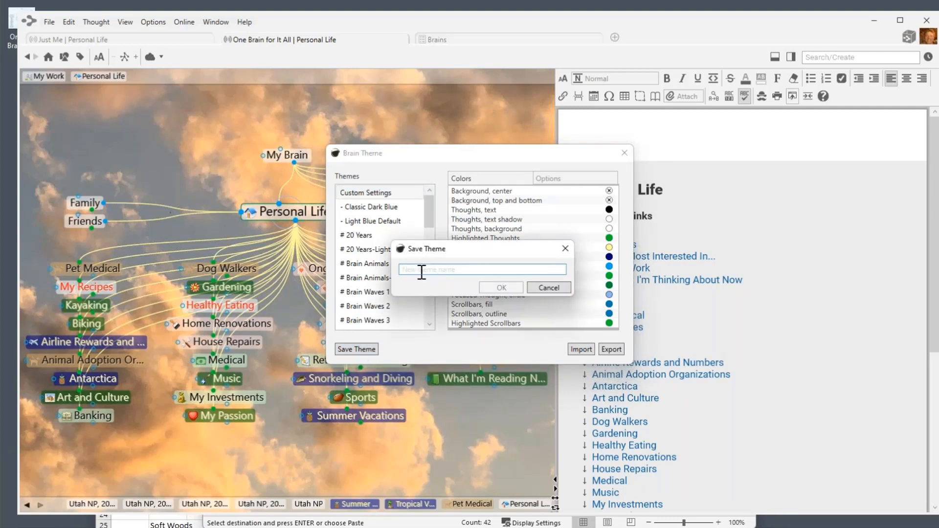
pyautogui.write('Clean S')
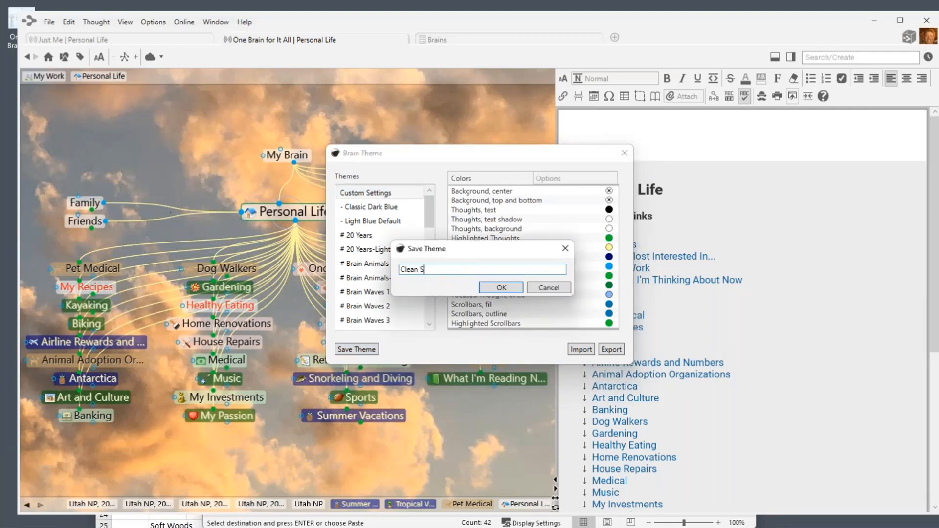
pyautogui.write('ky')
pyautogui.click(501, 286)
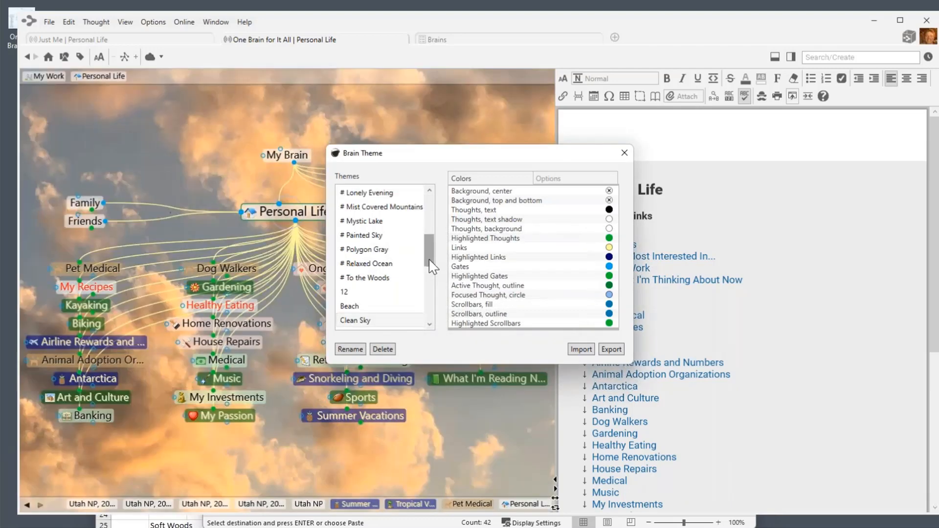
pyautogui.moveTo(432, 266); pyautogui.dragTo(433, 289)
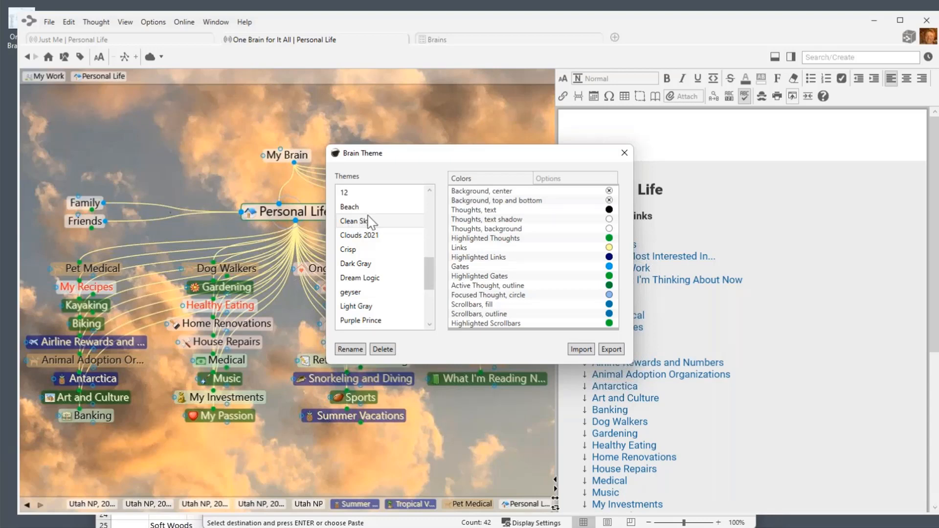
pyautogui.moveTo(545, 159); pyautogui.dragTo(411, 150)
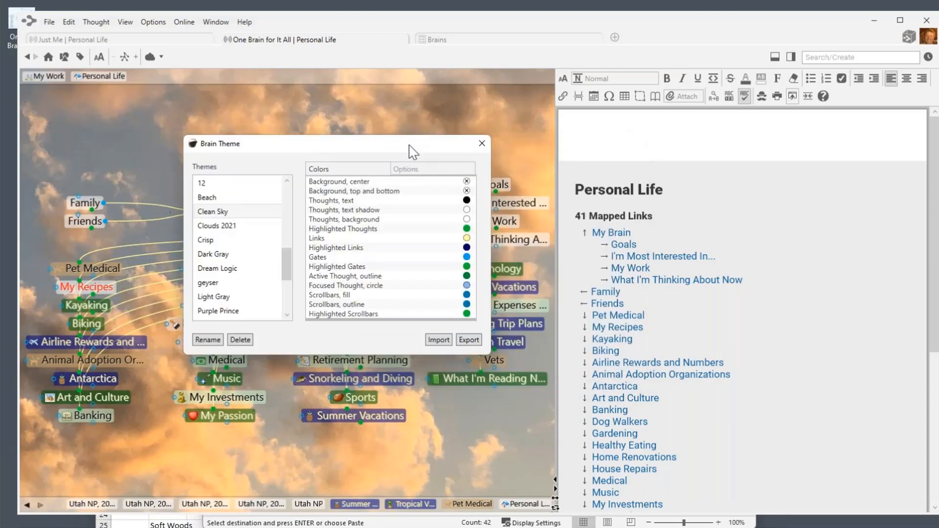
# Close the theme settings and make Vets the central thought.
pyautogui.click(482, 144)
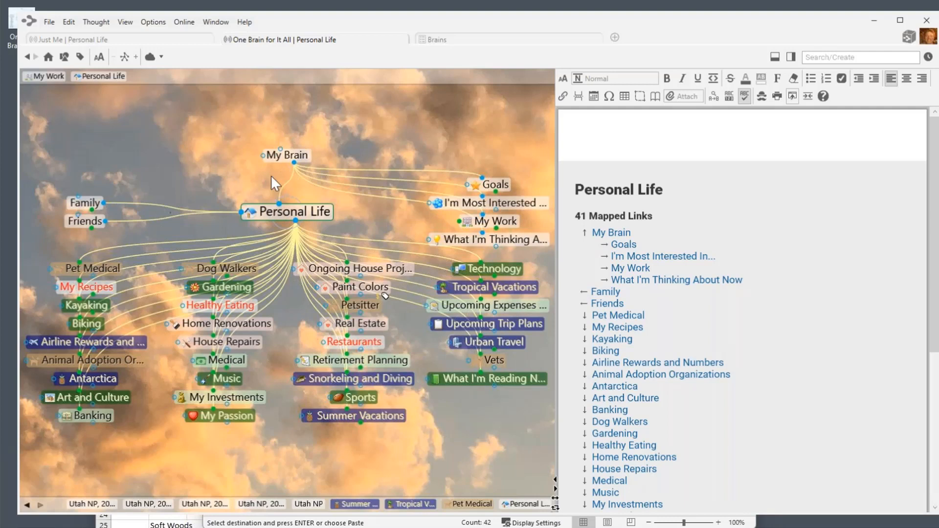
pyautogui.click(491, 360)
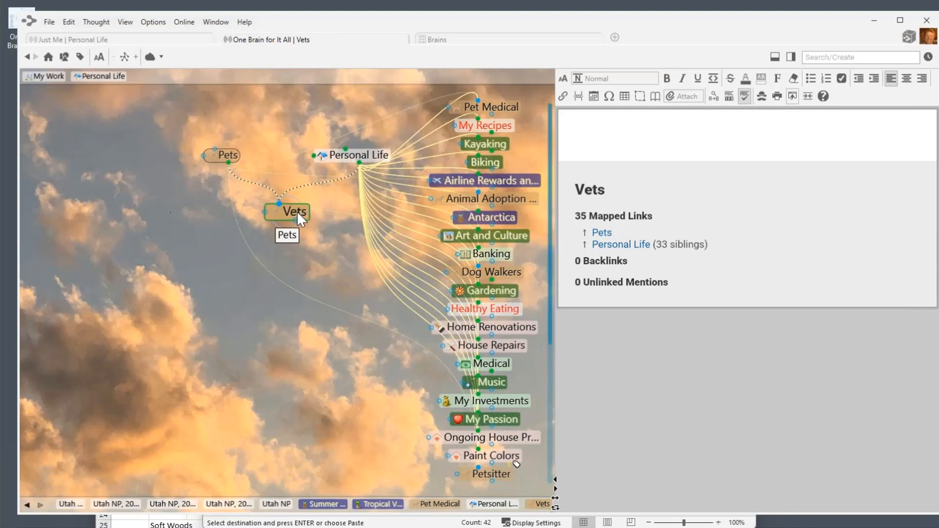
# Copy the Vets local thought URL, then begin a 'Business' child under Just Me in the Just Me brain.
pyautogui.rightClick(298, 211)
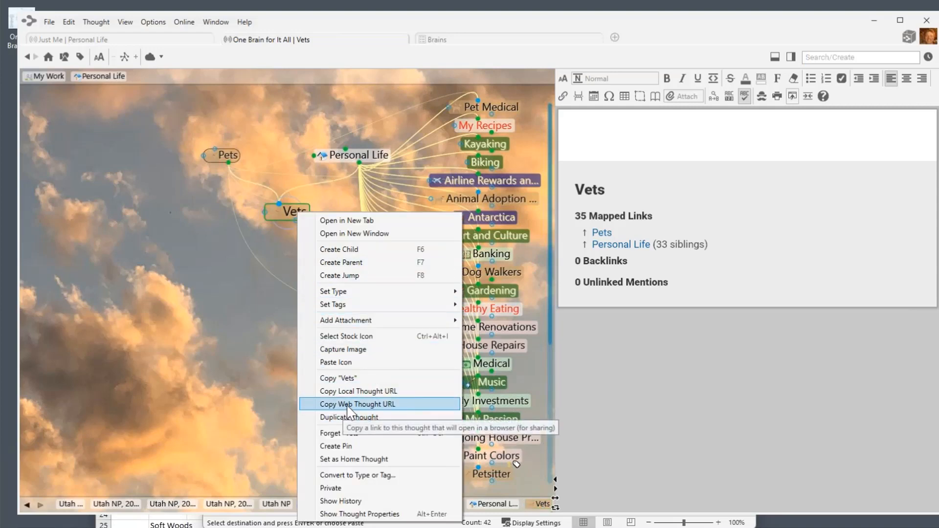
pyautogui.click(354, 391)
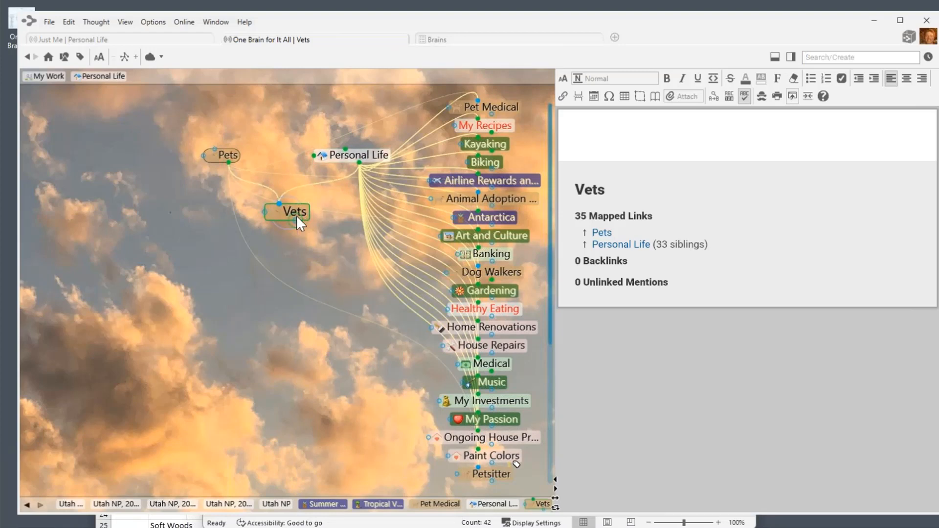
pyautogui.click(152, 40)
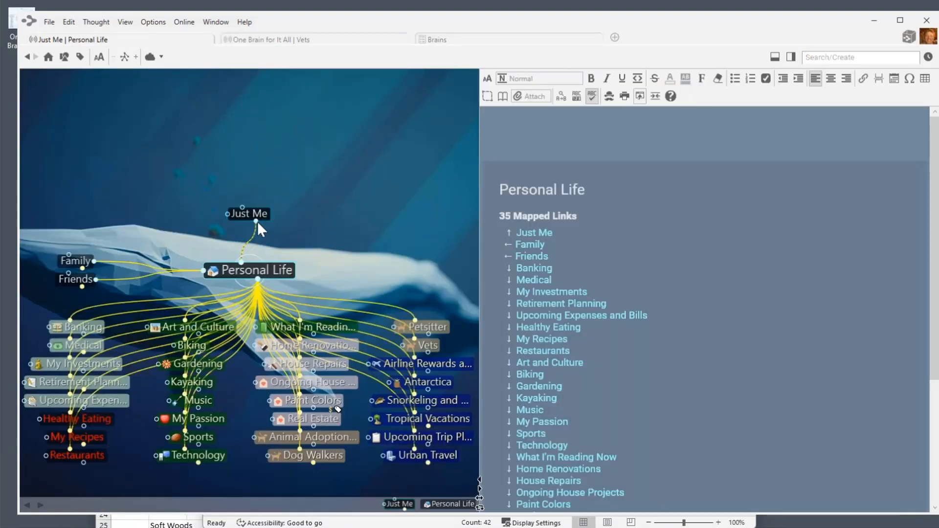
pyautogui.moveTo(256, 220); pyautogui.dragTo(330, 247)
pyautogui.write('B')
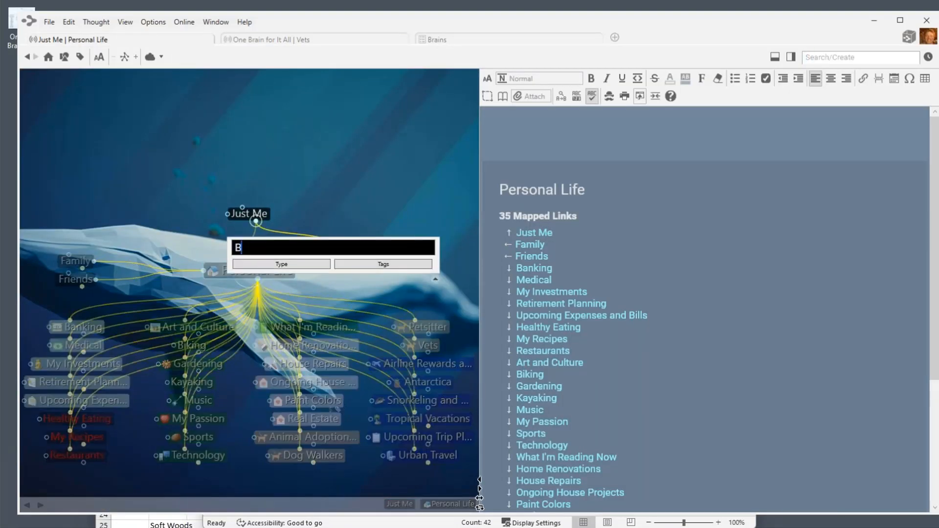
pyautogui.write('usiness')
# Create 'Business' under Just Me and a 'Pet Food Research' child beneath it, now centred.
pyautogui.press('Return')
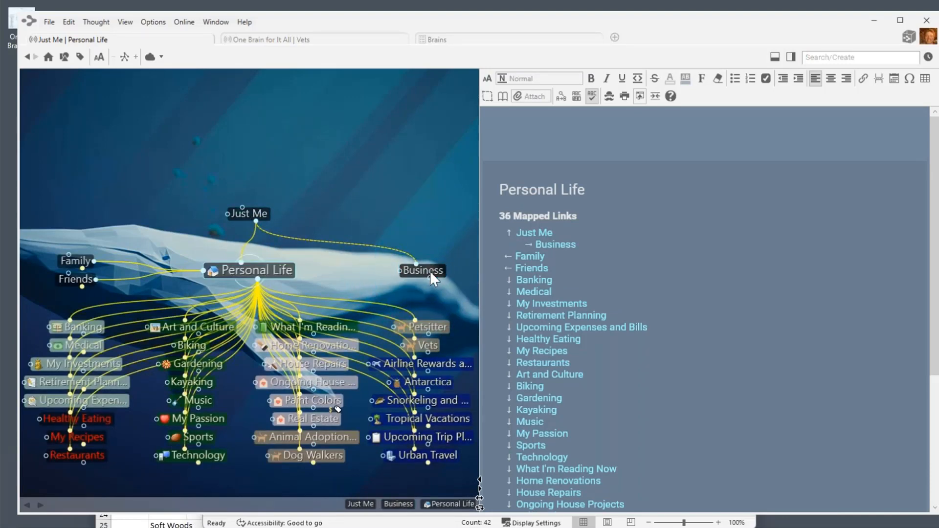
pyautogui.click(430, 271)
pyautogui.moveTo(263, 331); pyautogui.dragTo(263, 332)
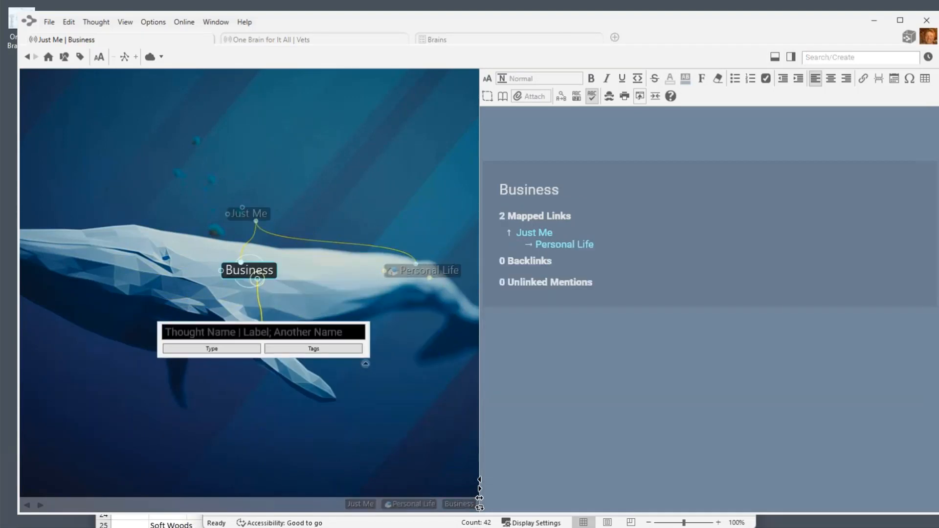
pyautogui.write('Pet Fo')
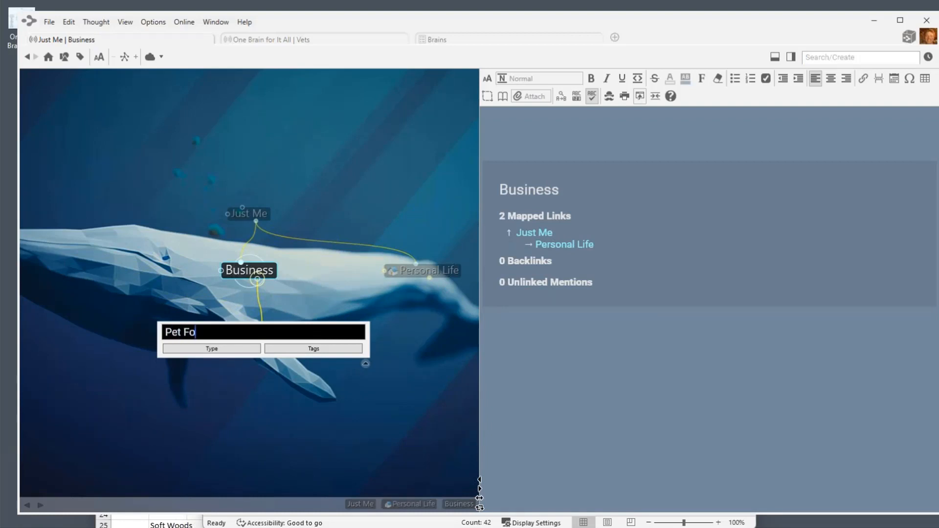
pyautogui.write('od Research')
pyautogui.press('Return')
pyautogui.click(264, 332)
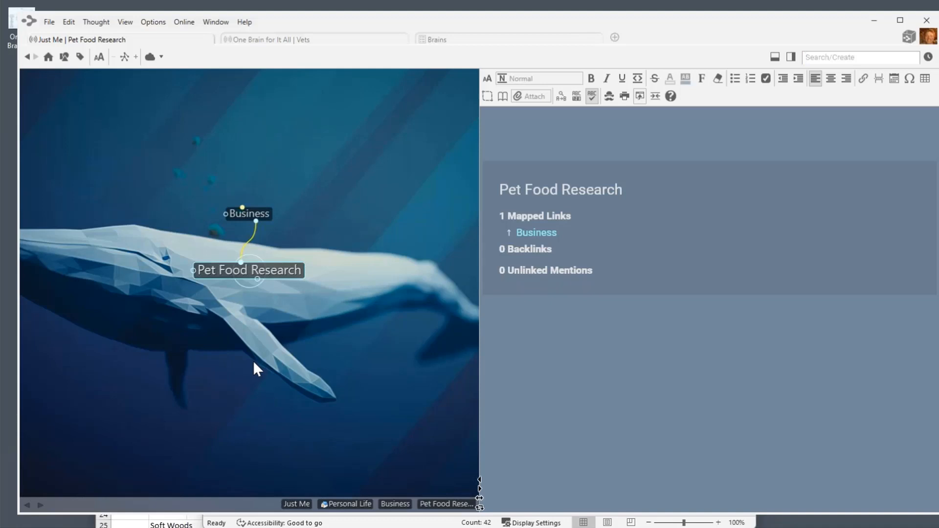
# Paste the Vets local link as a child of Pet Food Research and follow it to Vets.
pyautogui.rightClick(253, 361)
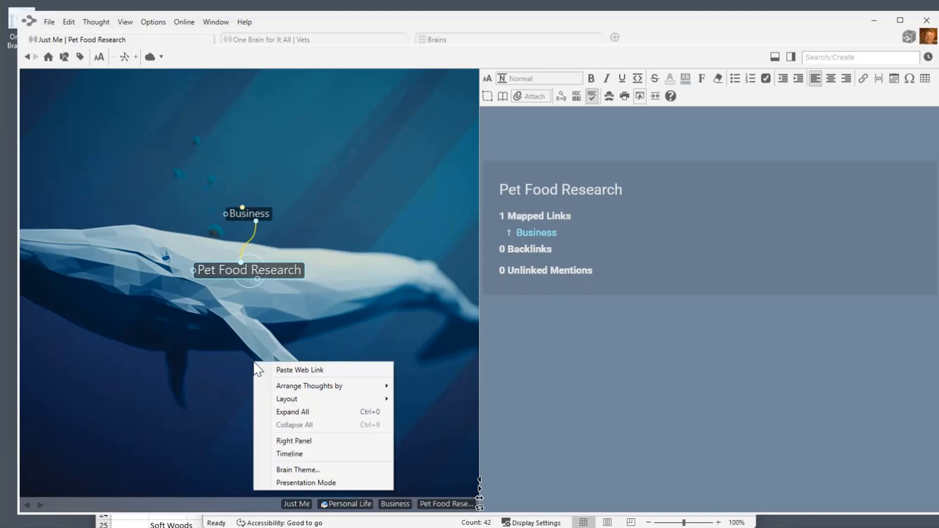
pyautogui.click(301, 371)
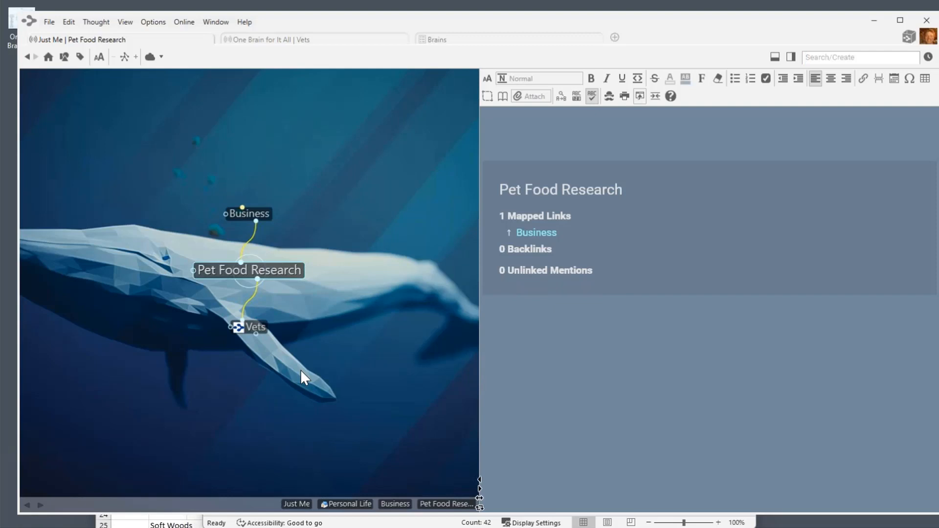
pyautogui.click(255, 325)
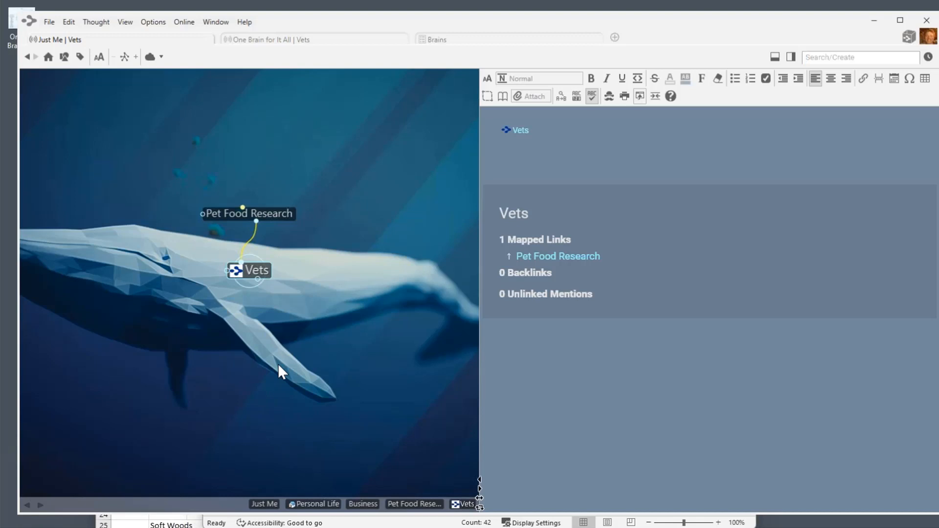
pyautogui.moveTo(235, 272); pyautogui.dragTo(239, 281)
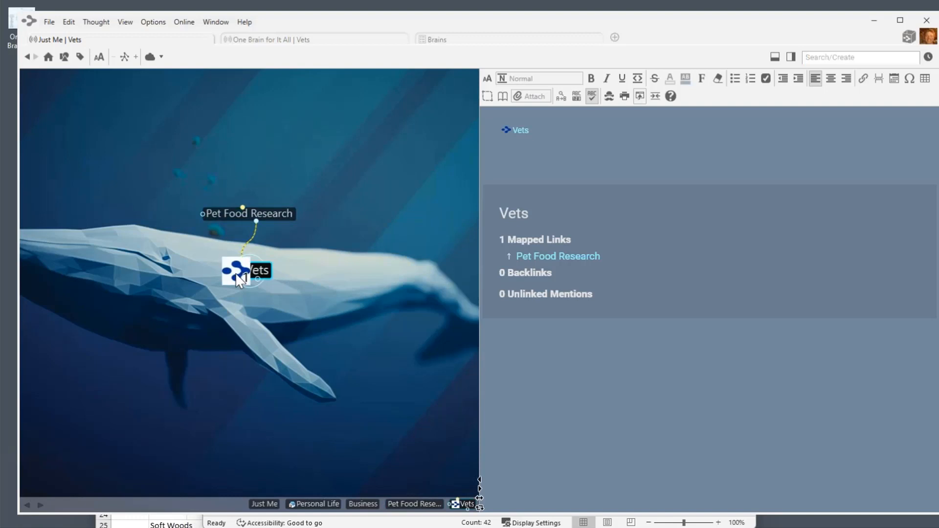
pyautogui.click(235, 273)
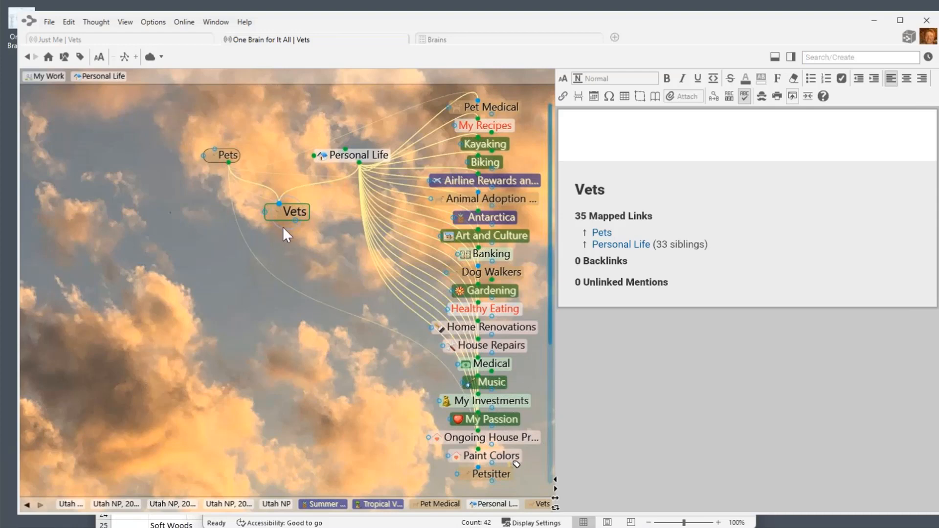
# Copy a web link to the Vets thought and open the Just Me brain.
pyautogui.rightClick(294, 213)
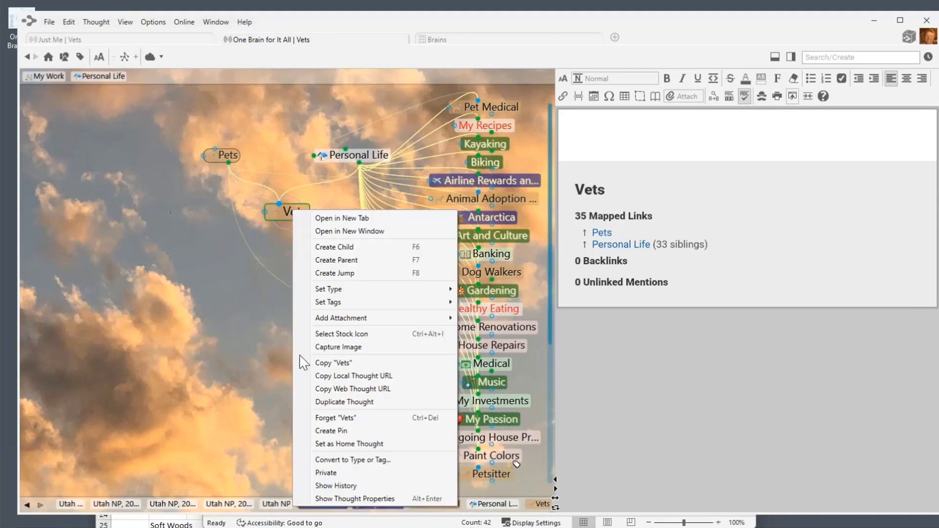
pyautogui.click(351, 389)
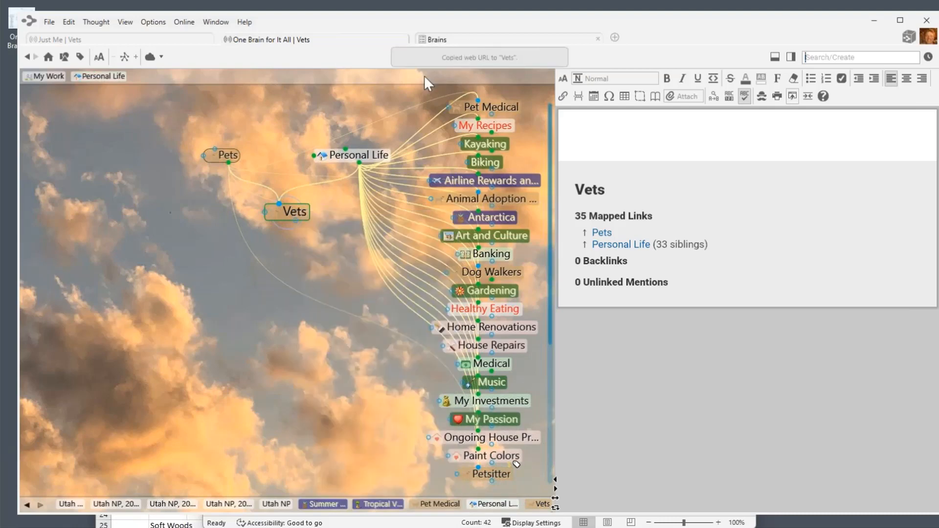
pyautogui.click(476, 42)
pyautogui.click(401, 216)
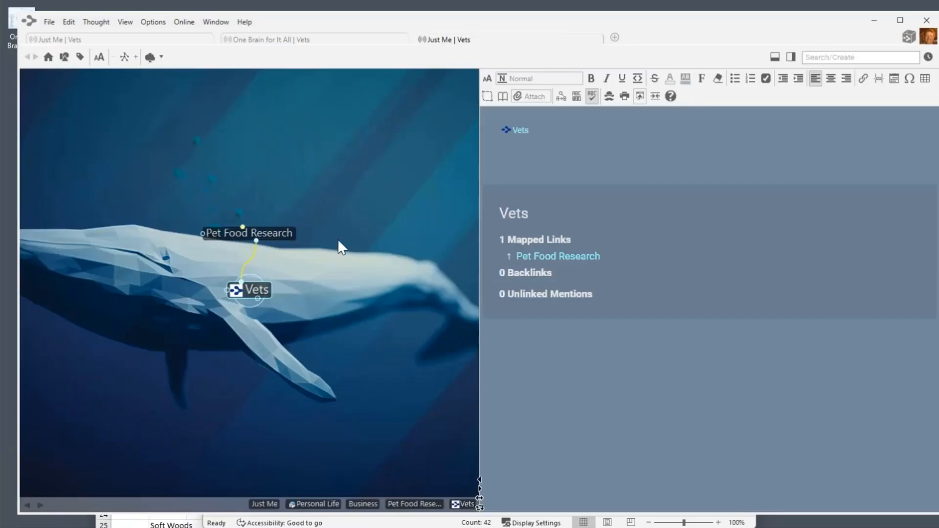
# Add a 'Web link' child under Pet Food Research and paste the Vets web link beneath it.
pyautogui.moveTo(256, 240); pyautogui.dragTo(332, 312)
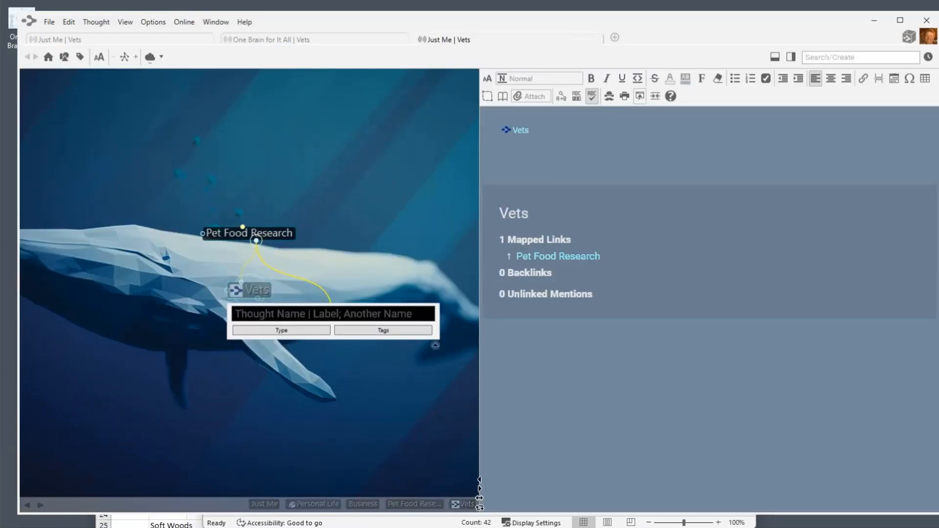
pyautogui.write('Web link')
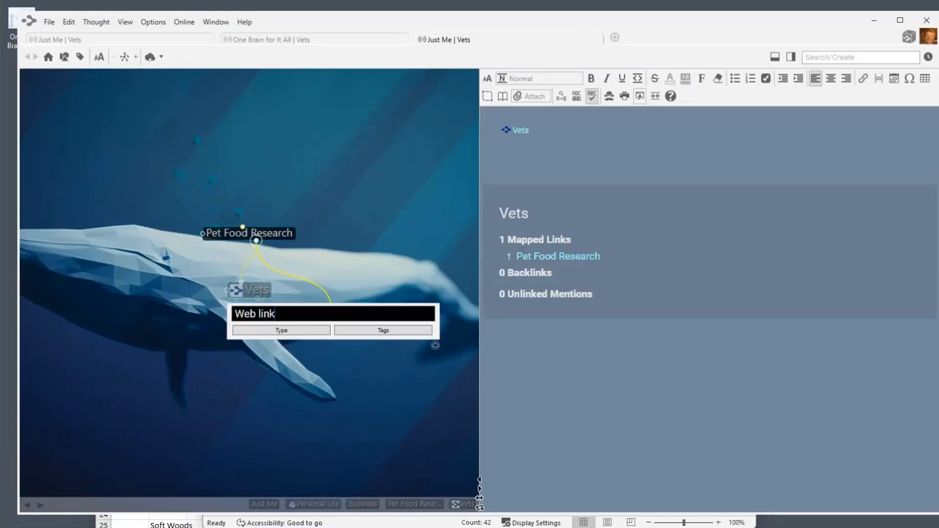
pyautogui.press('Return')
pyautogui.click(433, 282)
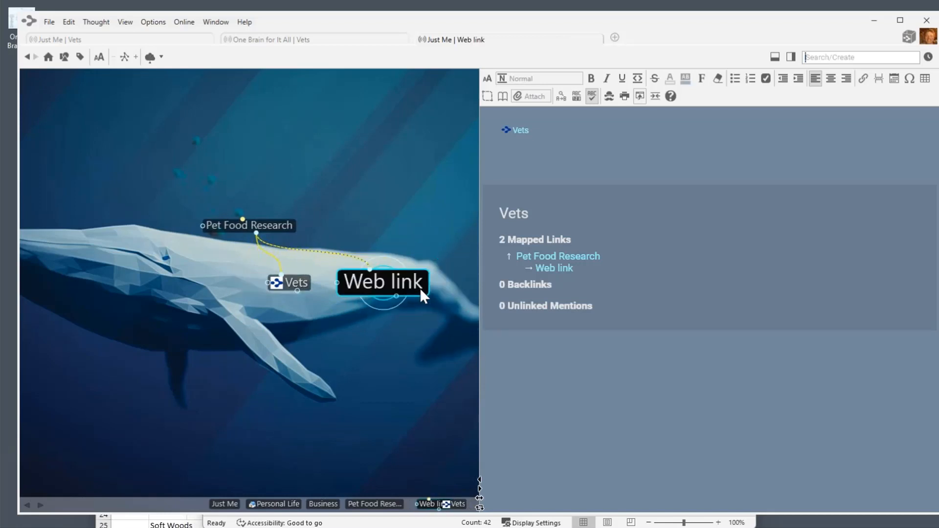
pyautogui.rightClick(266, 351)
pyautogui.click(313, 360)
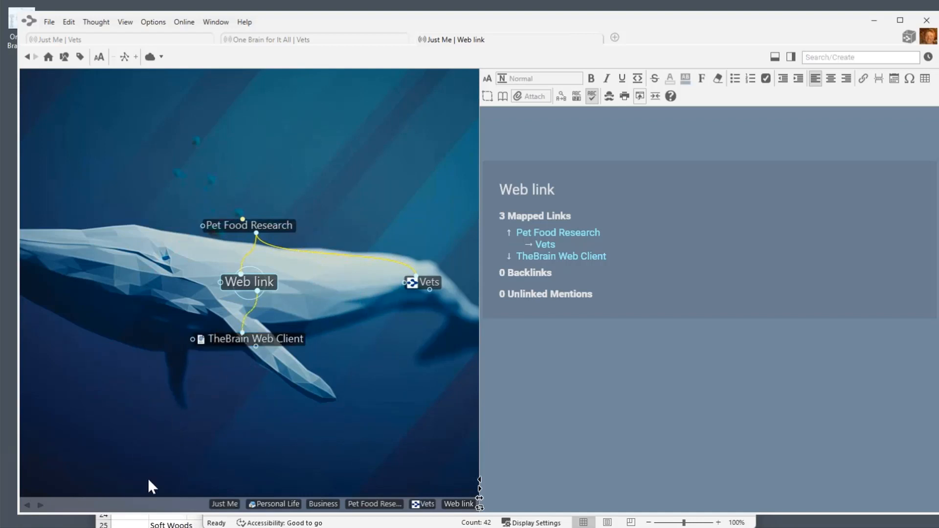
pyautogui.moveTo(699, 527); pyautogui.dragTo(555, 62)
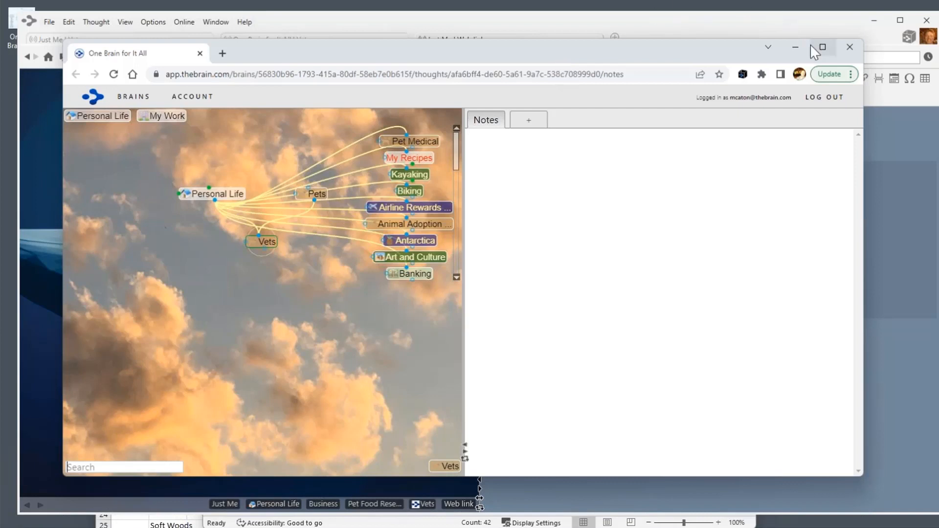
# Minimize the web client browser to return to the desktop map centred on Web link.
pyautogui.click(795, 47)
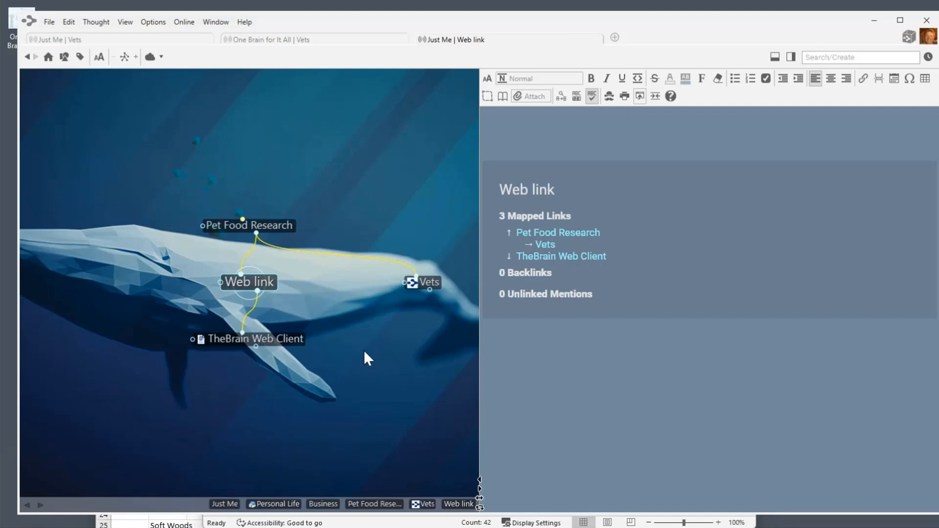
# Drop iStock.pdf from Desktop 2 onto the map under Web link and preview its PDF.
pyautogui.hotkey('alt', 'Tab')
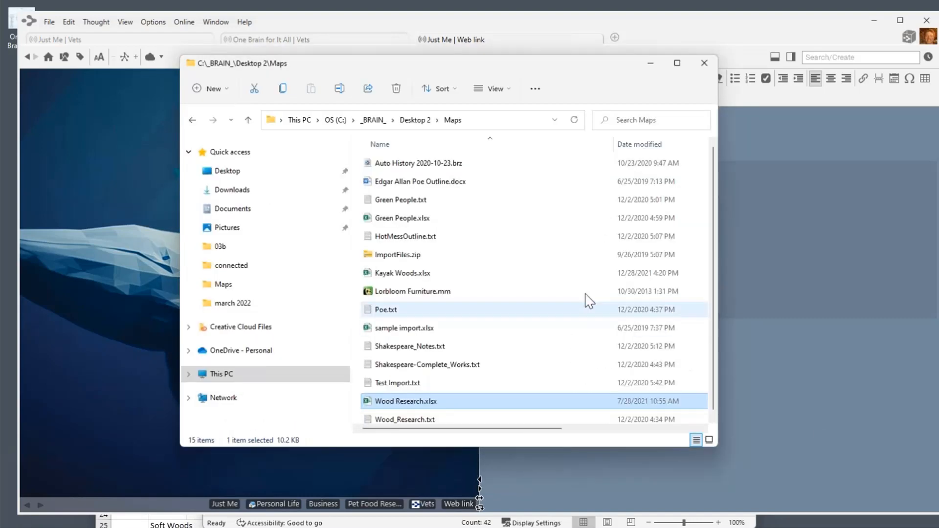
pyautogui.click(414, 120)
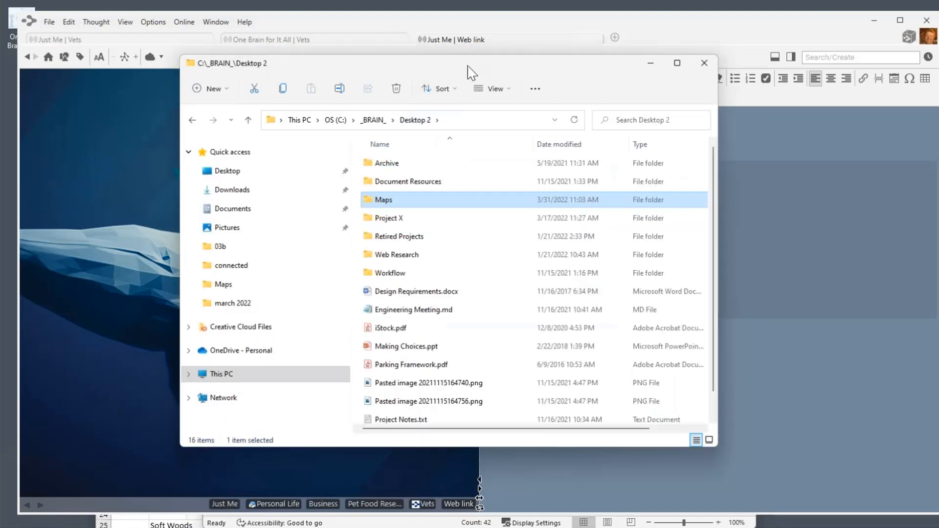
pyautogui.moveTo(469, 69); pyautogui.dragTo(569, 69)
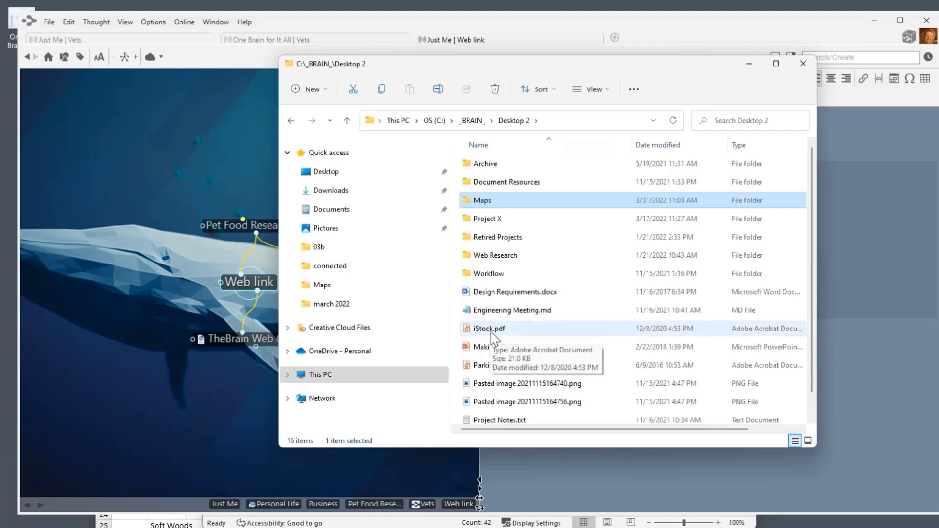
pyautogui.moveTo(491, 334); pyautogui.dragTo(211, 433)
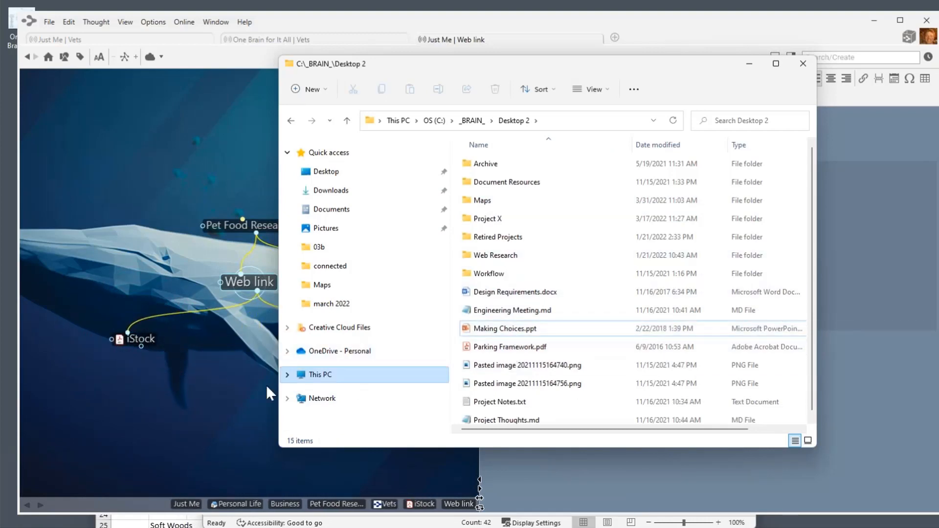
pyautogui.click(168, 375)
pyautogui.click(138, 339)
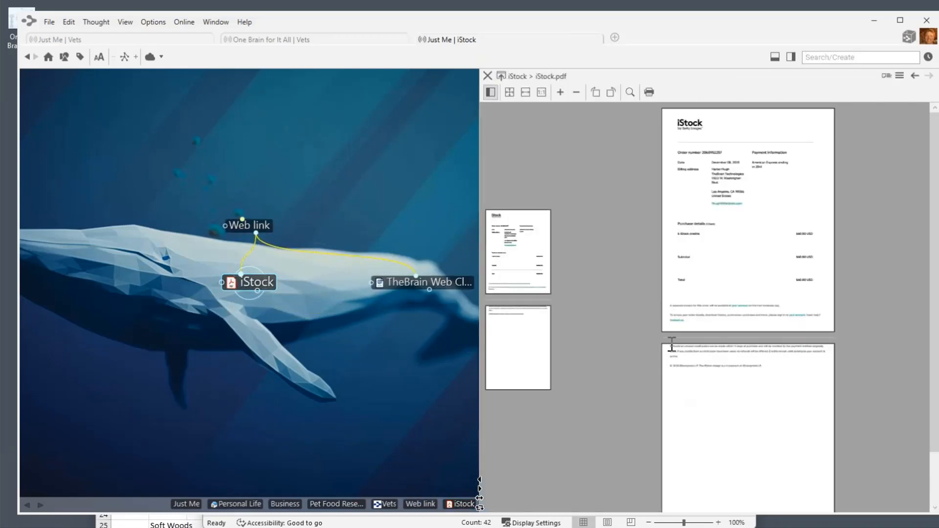
# Re-centre the Web link thought, now listing iStock among its four links.
pyautogui.click(264, 226)
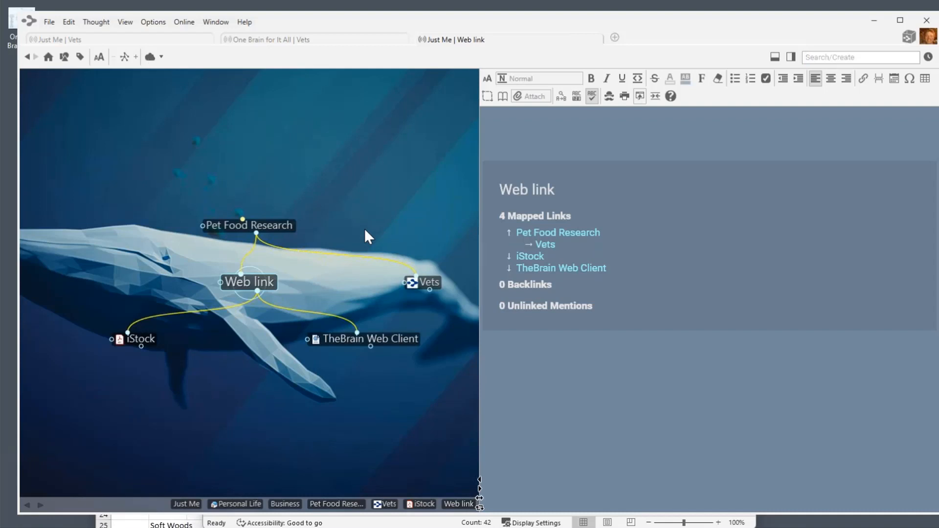
# Set Preferences > Behavior 'On drag and drop of files' to 'Link to dropped files'.
pyautogui.click(157, 23)
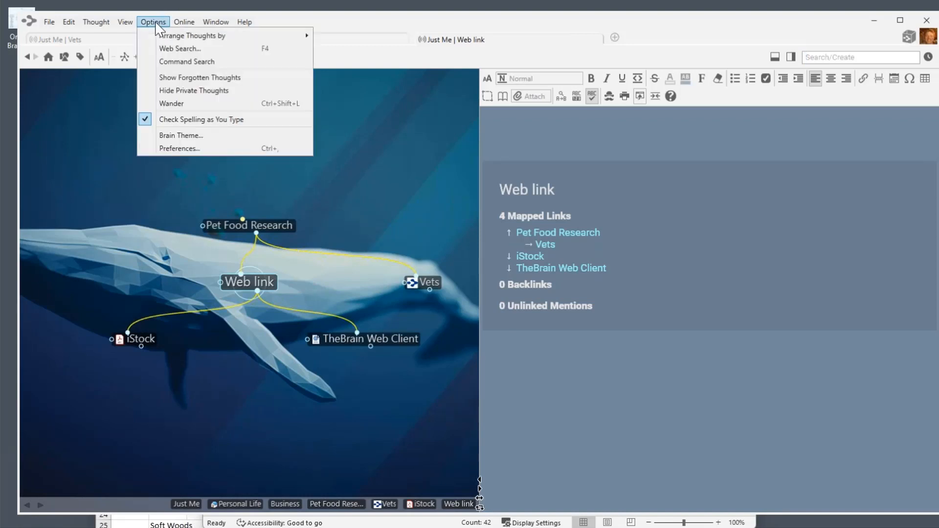
pyautogui.click(193, 148)
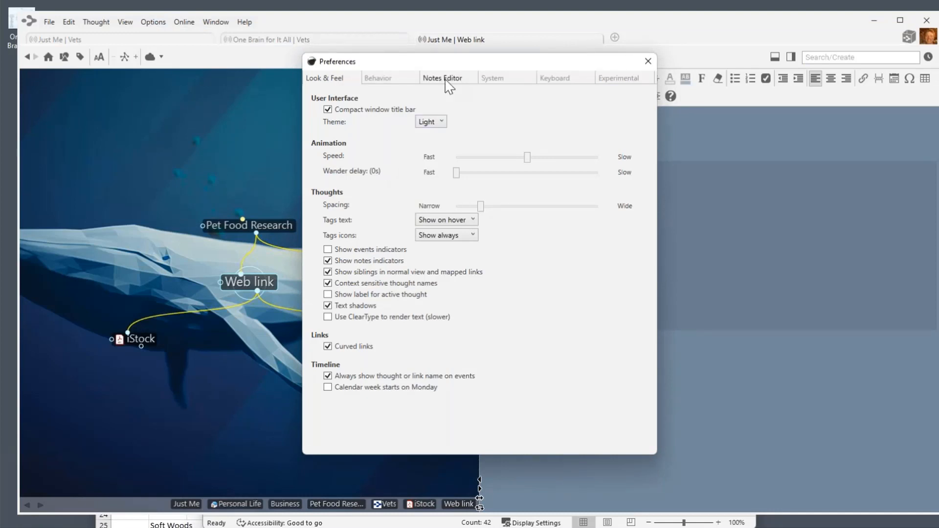
pyautogui.click(386, 79)
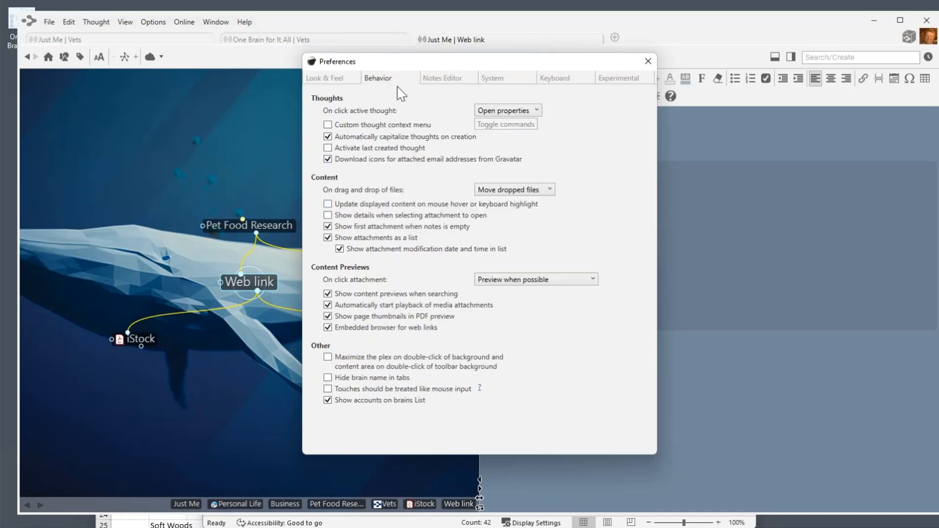
pyautogui.click(550, 190)
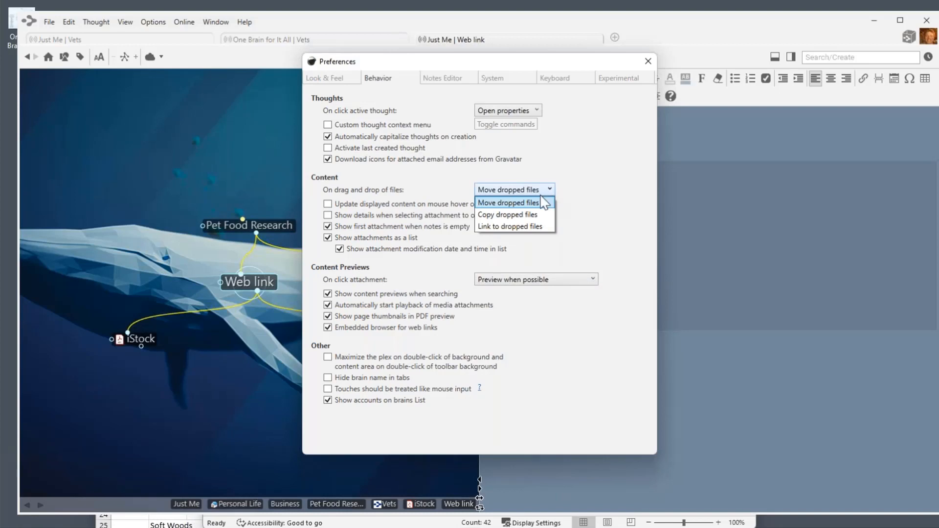
pyautogui.click(506, 228)
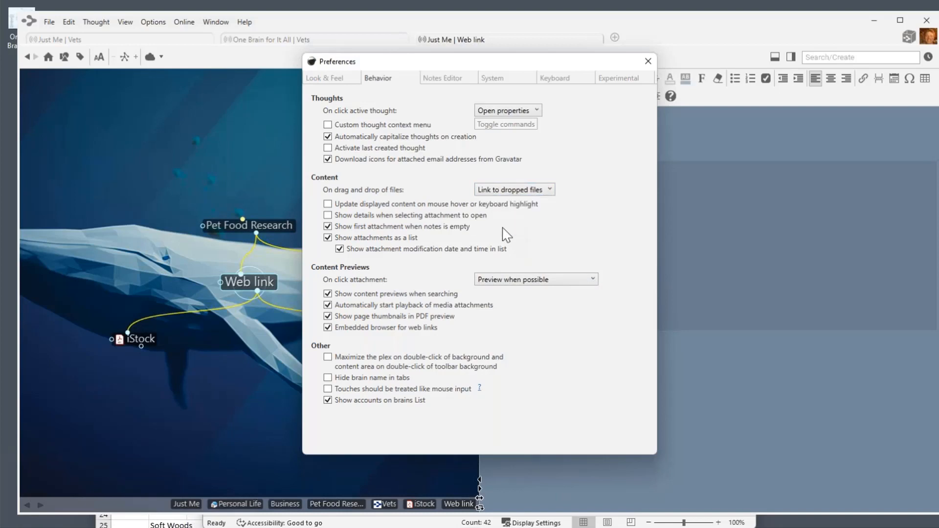
pyautogui.click(649, 61)
pyautogui.moveTo(754, 30); pyautogui.dragTo(728, 28)
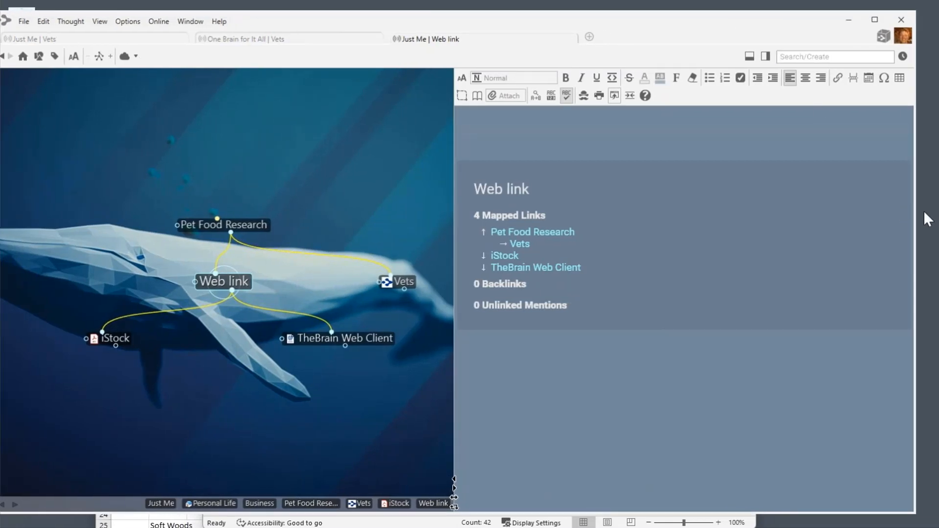
# Link Design Requirements.docx from Desktop 2 as a thought under Web link and focus it.
pyautogui.moveTo(915, 201); pyautogui.dragTo(678, 189)
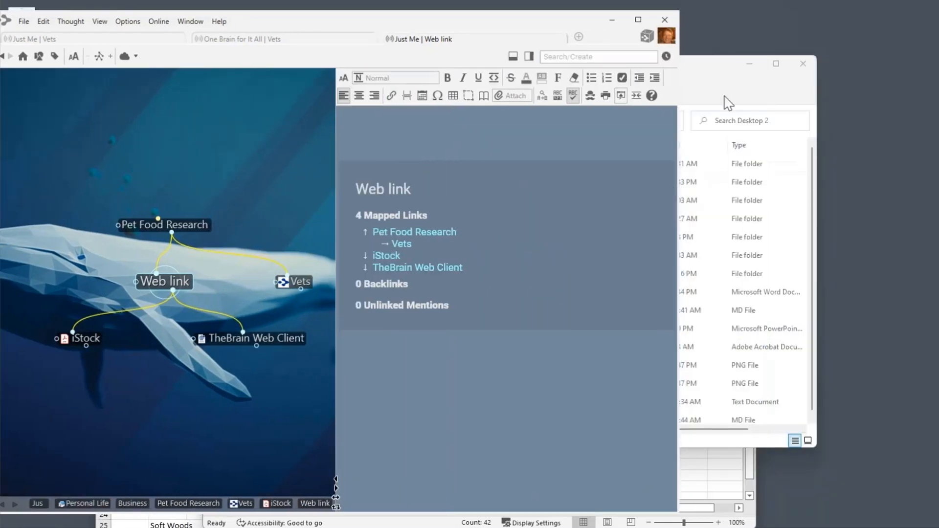
pyautogui.click(701, 66)
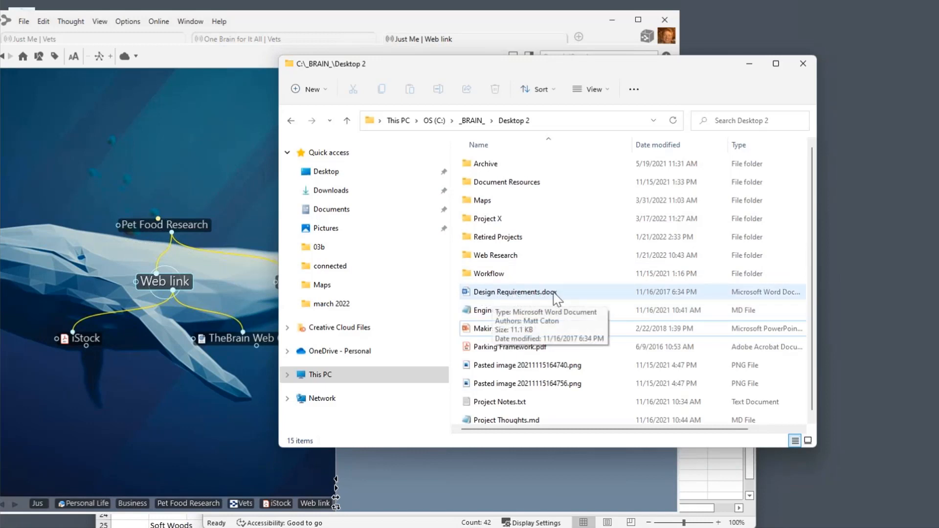
pyautogui.moveTo(529, 300); pyautogui.dragTo(140, 427)
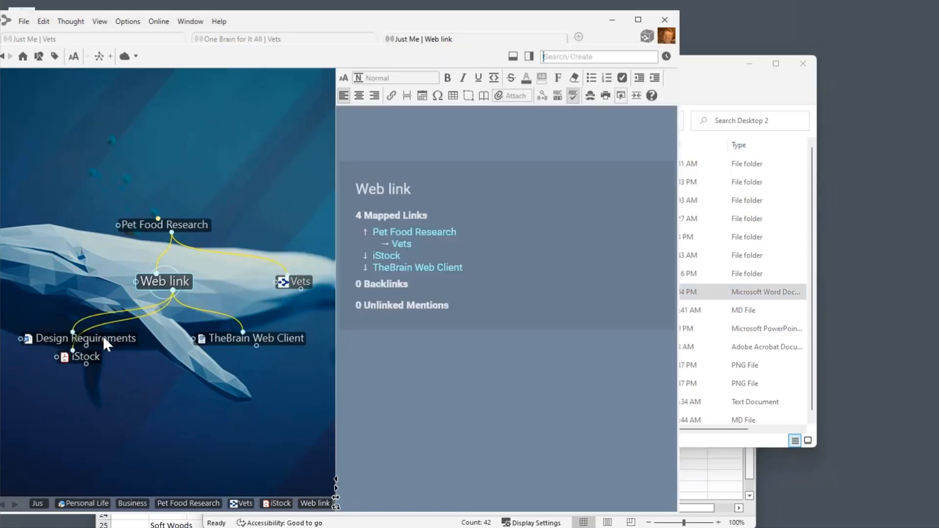
pyautogui.click(103, 337)
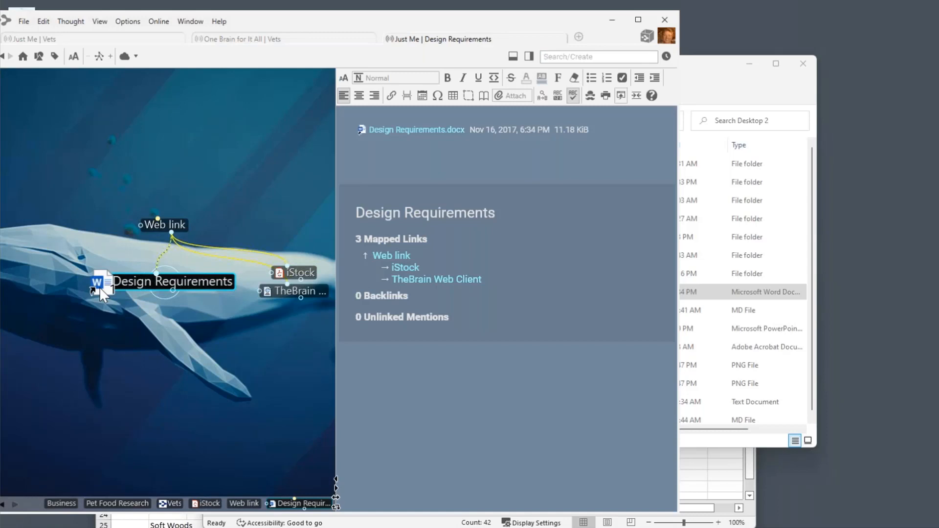
# Check the Design Requirements.docx attachment, then drop Making Choices.ppt onto the map as a linked thought.
pyautogui.moveTo(99, 286); pyautogui.dragTo(99, 286)
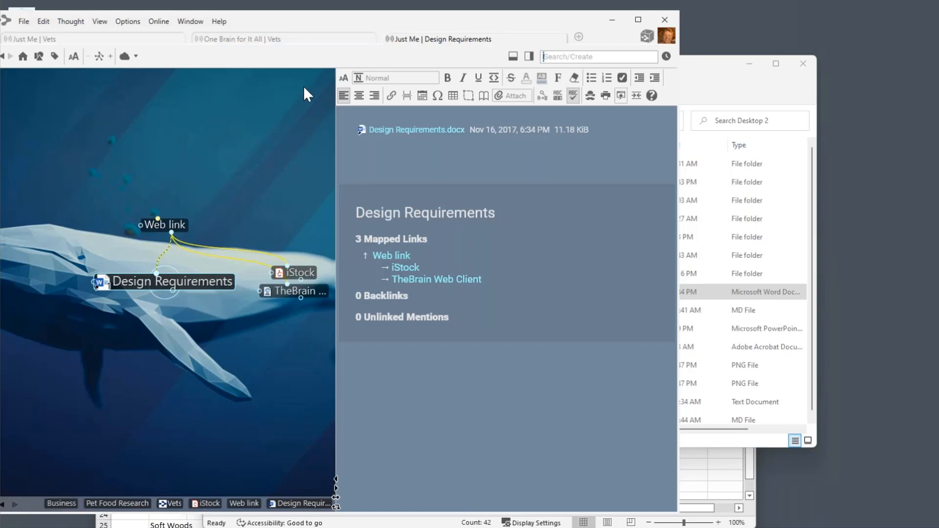
pyautogui.rightClick(361, 130)
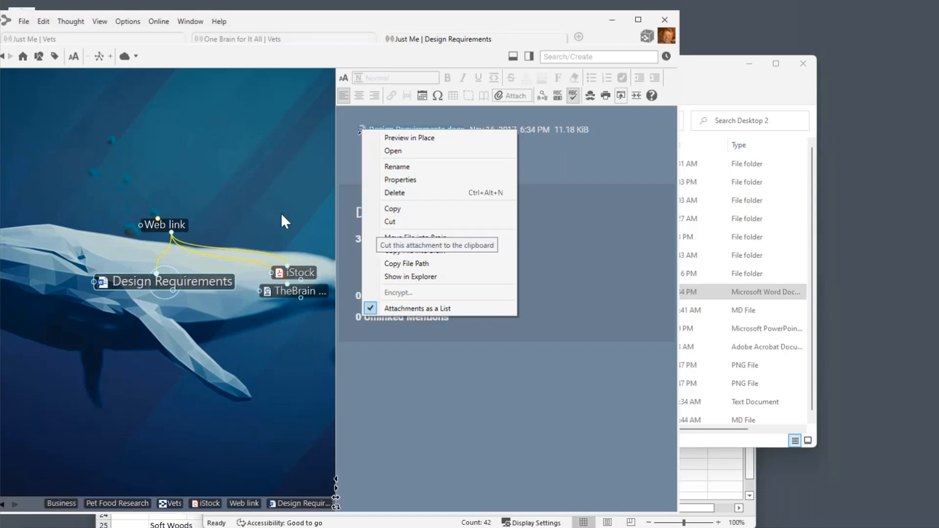
pyautogui.click(276, 182)
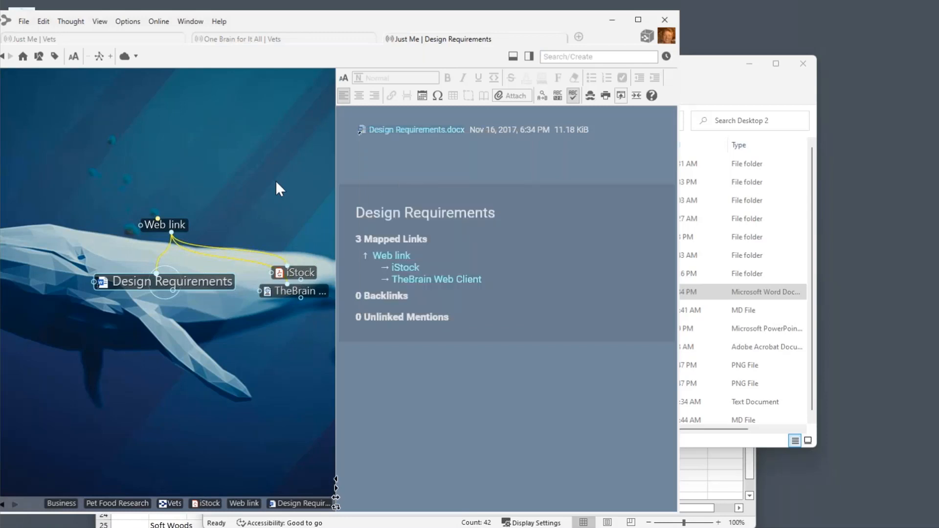
pyautogui.click(701, 68)
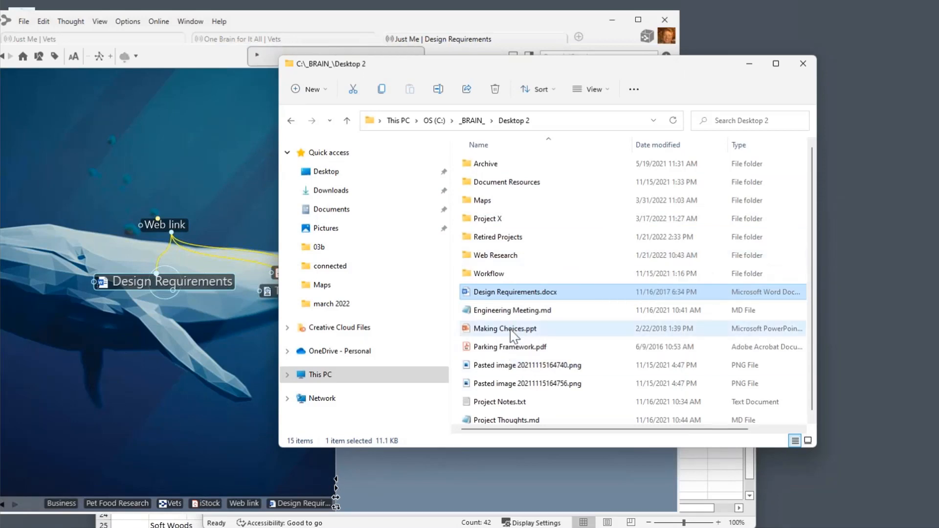
pyautogui.moveTo(507, 331); pyautogui.dragTo(156, 433)
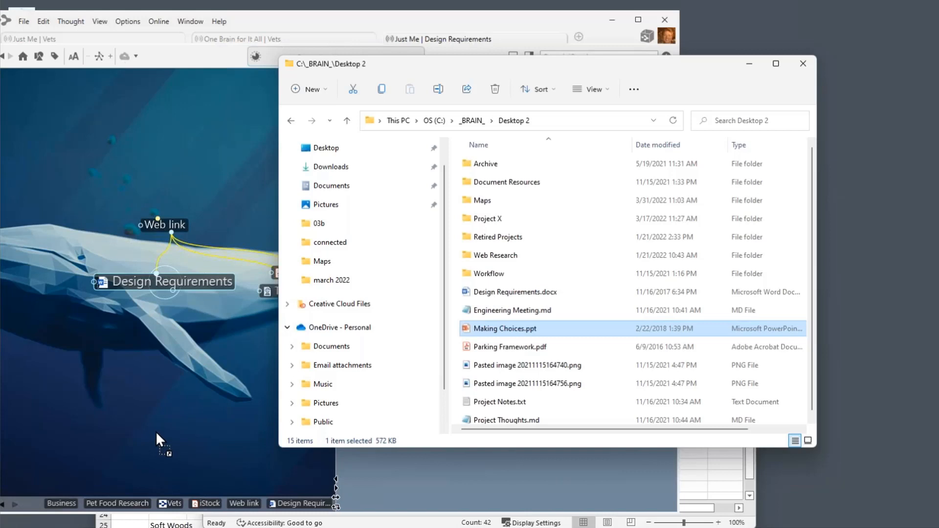